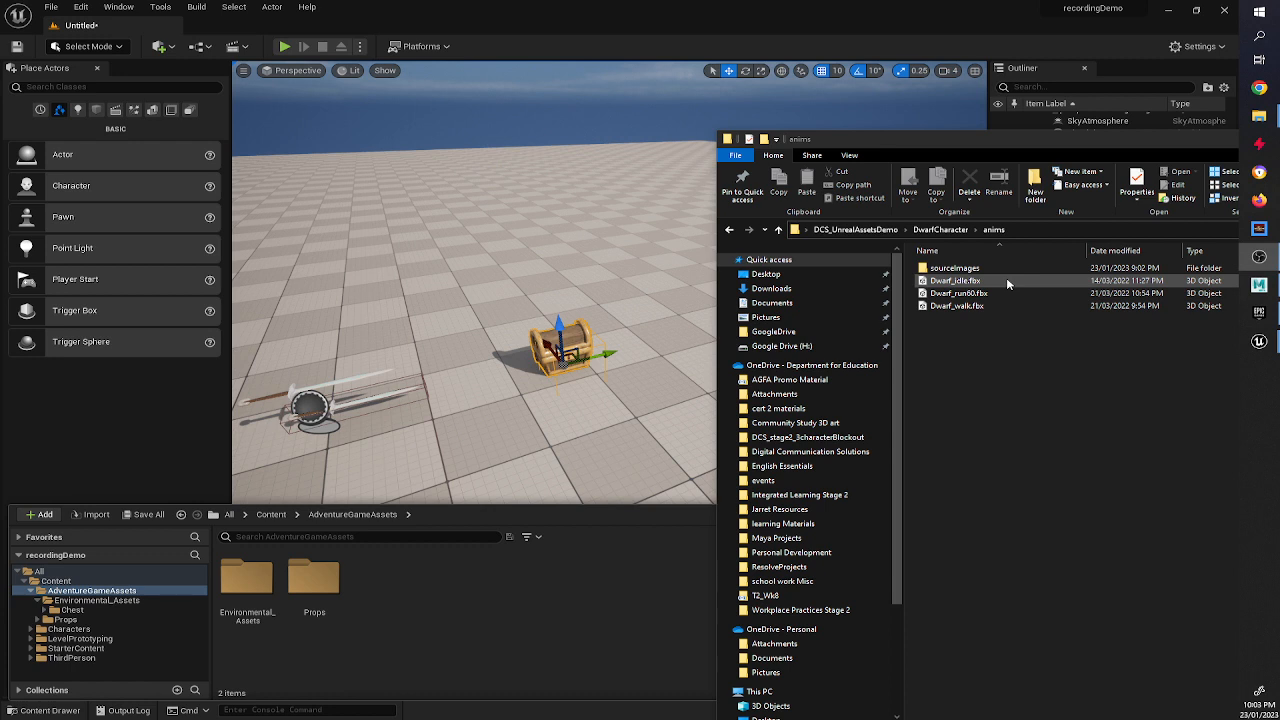
{"action": "left_click", "coordinate": [942, 283]}
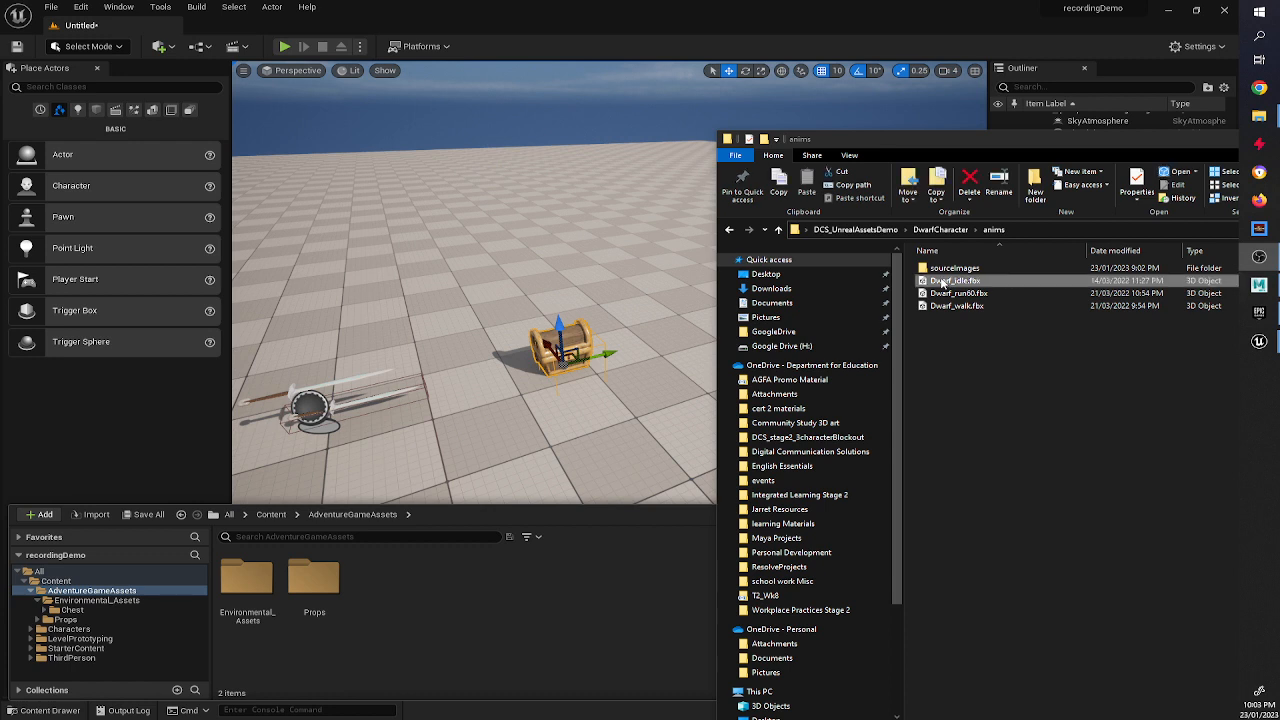
{"action": "right_click", "coordinate": [942, 281]}
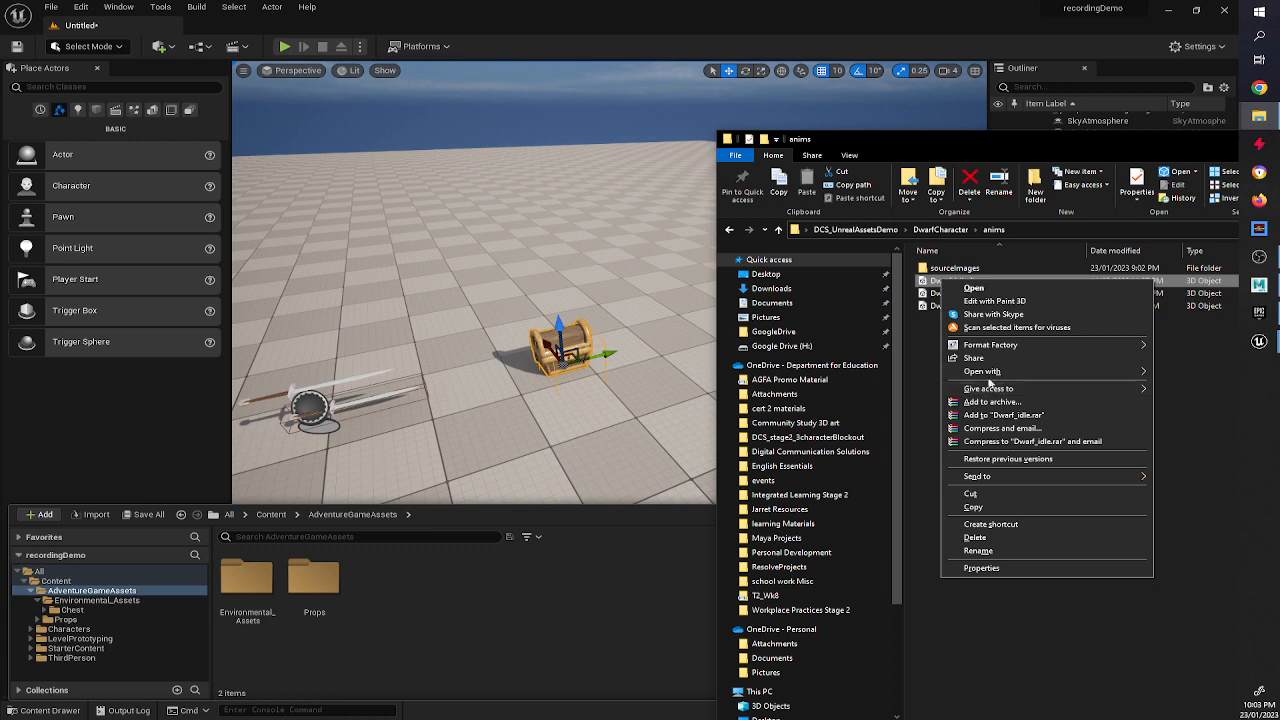
{"action": "mouse_move", "coordinate": [993, 374]}
{"action": "left_click", "coordinate": [887, 383]}
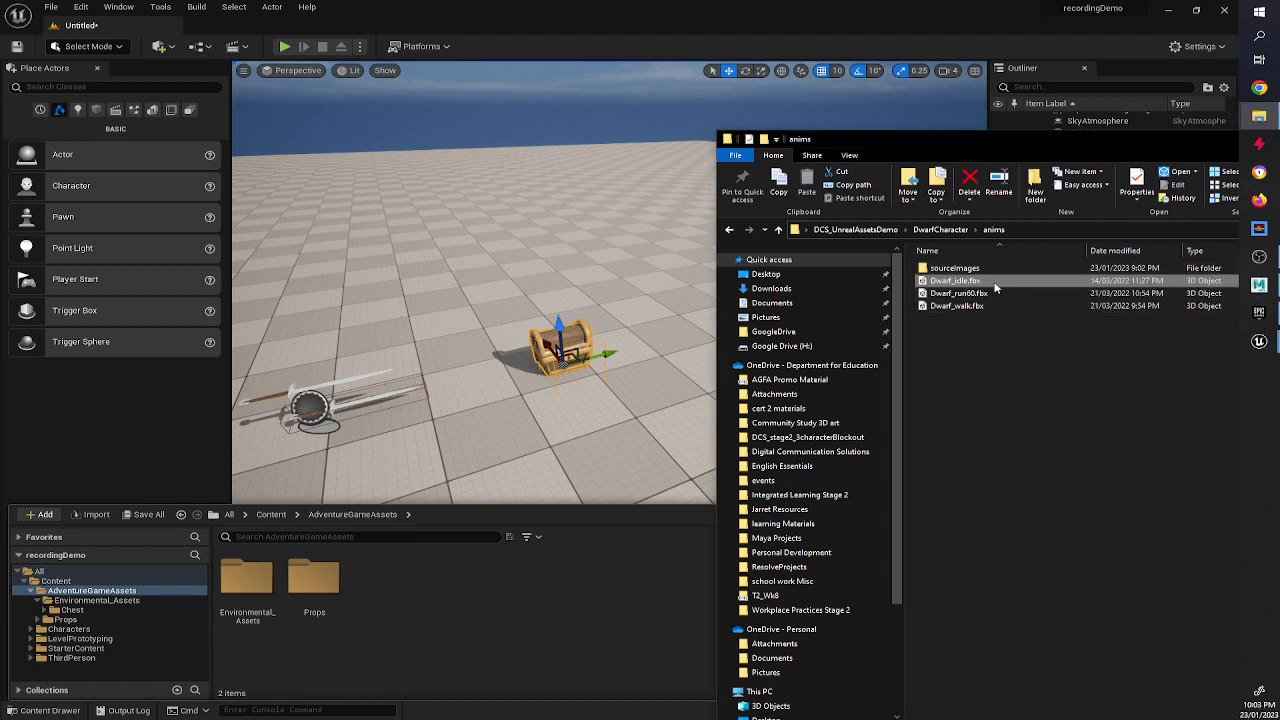
Create a new folder named Characte inside AdventureGameAssets and open it.
{"action": "left_click_drag", "start_coordinate": [995, 284], "coordinate": [541, 592]}
{"action": "right_click", "coordinate": [541, 596]}
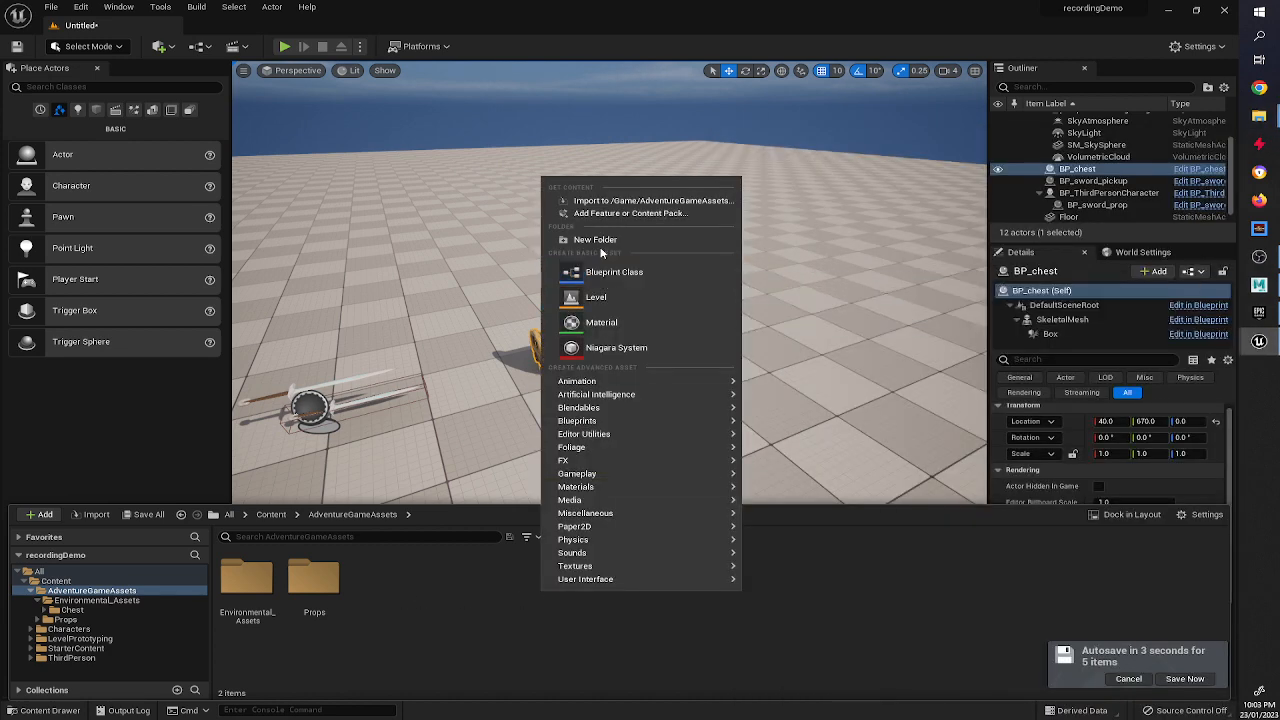
{"action": "left_click", "coordinate": [600, 240]}
{"action": "type", "text": "Charac"}
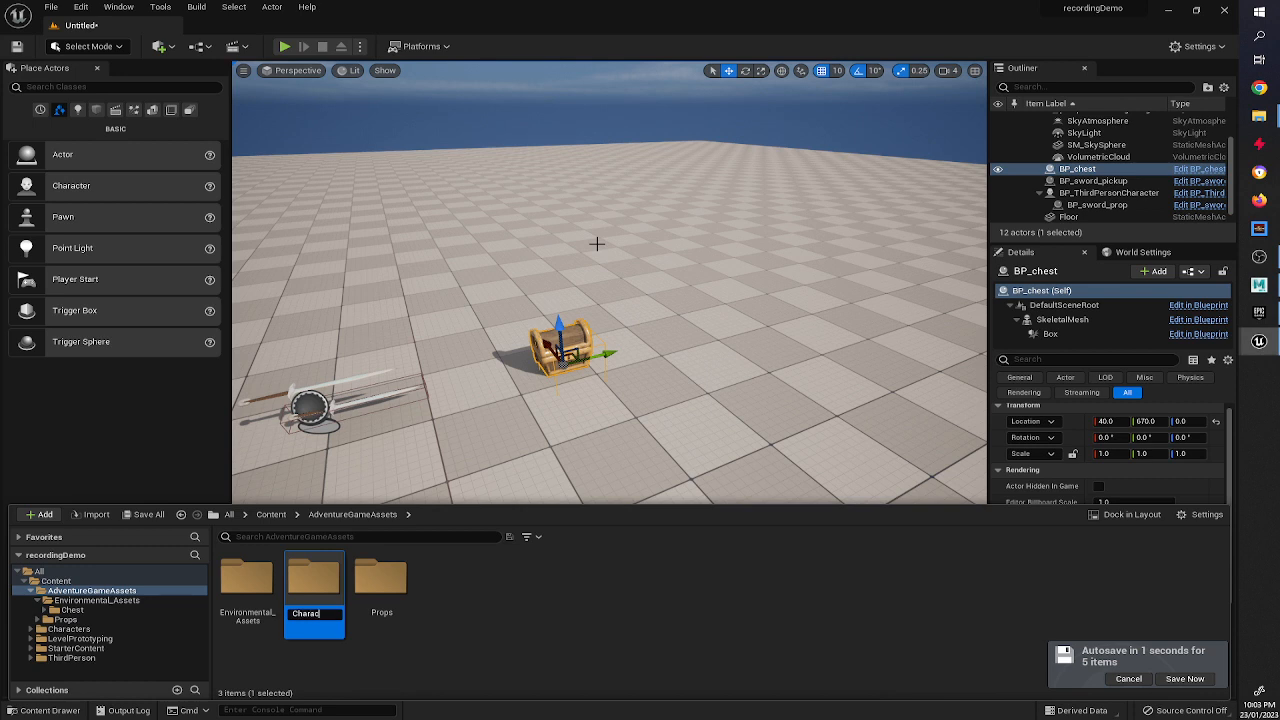
{"action": "type", "text": "te"}
{"action": "key", "text": "Return"}
{"action": "key", "text": "Return"}
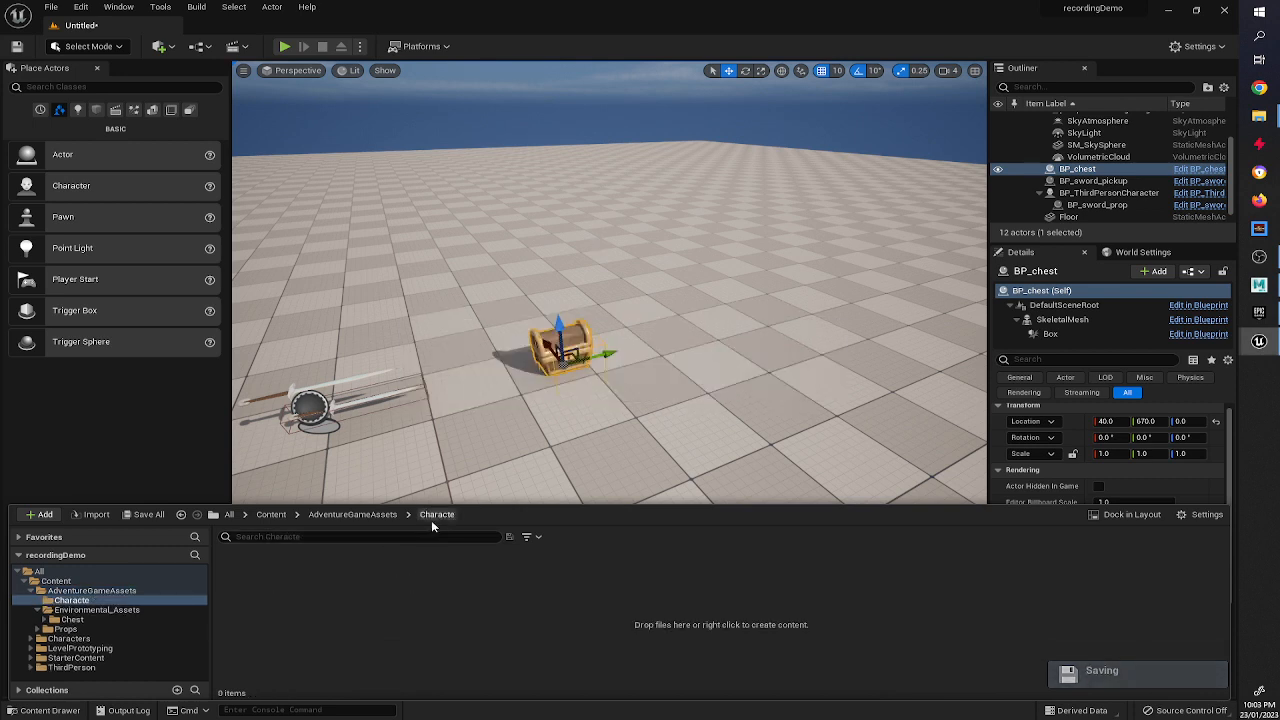
Rename the new folder to Characters and open it.
{"action": "left_click", "coordinate": [404, 518]}
{"action": "left_click", "coordinate": [393, 519]}
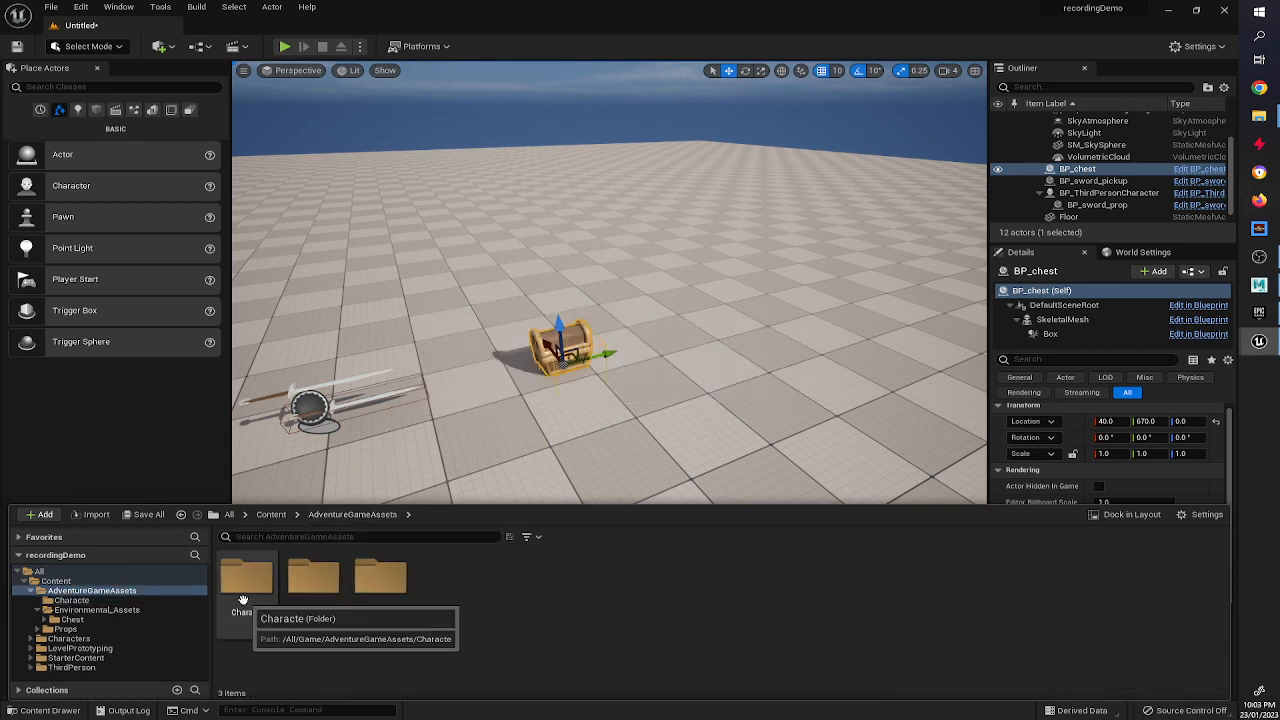
{"action": "left_click", "coordinate": [243, 599]}
{"action": "key", "text": "F2"}
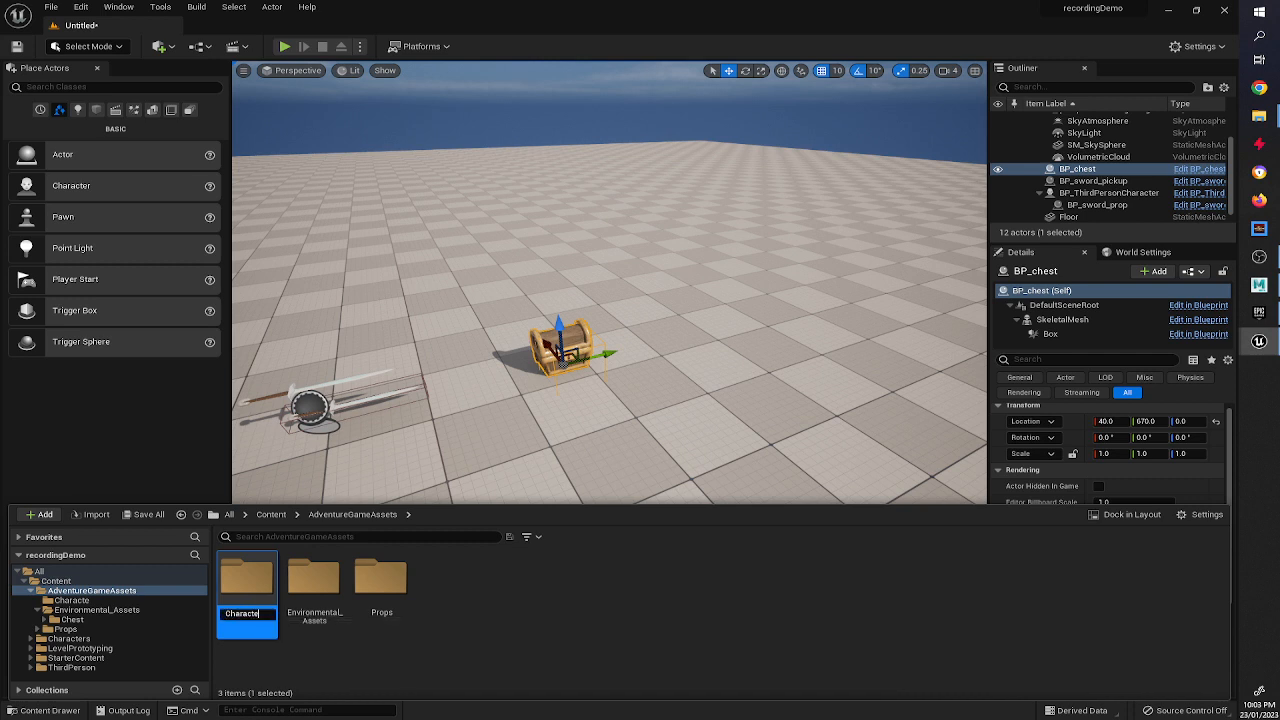
{"action": "type", "text": "rs"}
{"action": "key", "text": "Return"}
{"action": "double_click", "coordinate": [245, 590]}
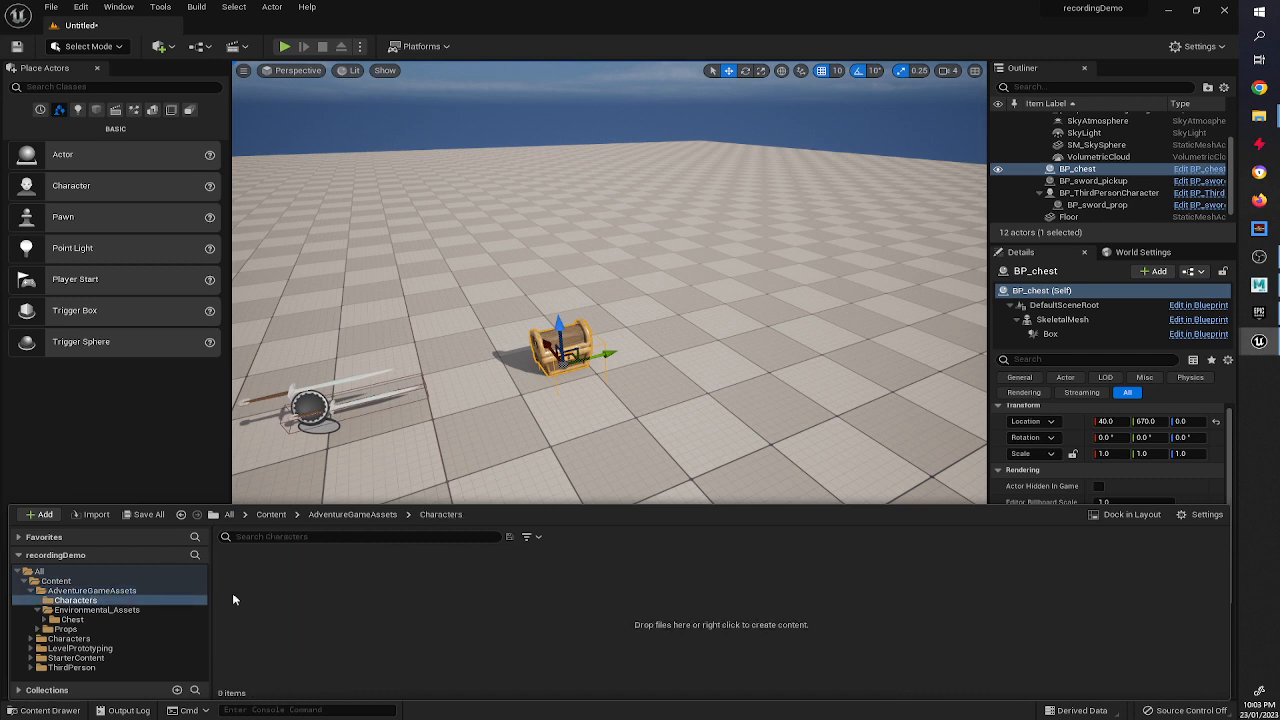
Import Dwarf_idle.fbx from the anims folder into Characters with the default FBX import options.
{"action": "left_click", "coordinate": [70, 711]}
{"action": "left_click", "coordinate": [70, 711]}
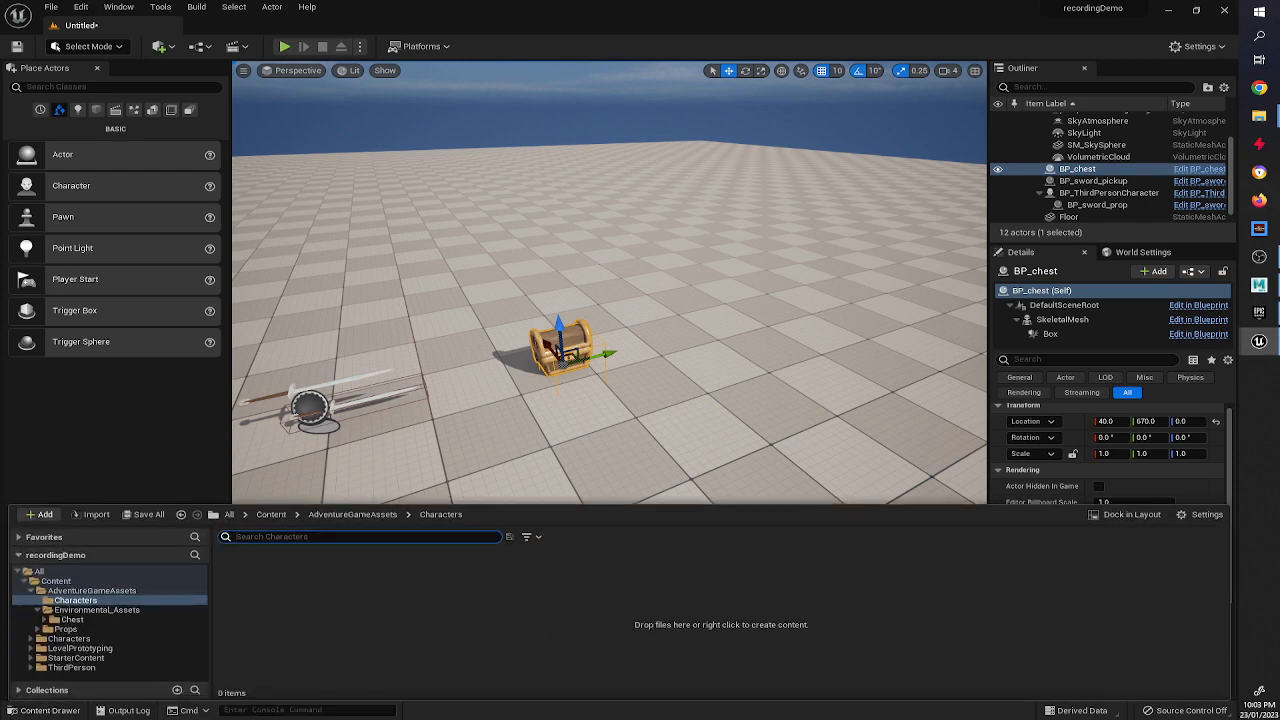
{"action": "left_click", "coordinate": [1259, 117]}
{"action": "left_click_drag", "start_coordinate": [963, 282], "coordinate": [370, 598]}
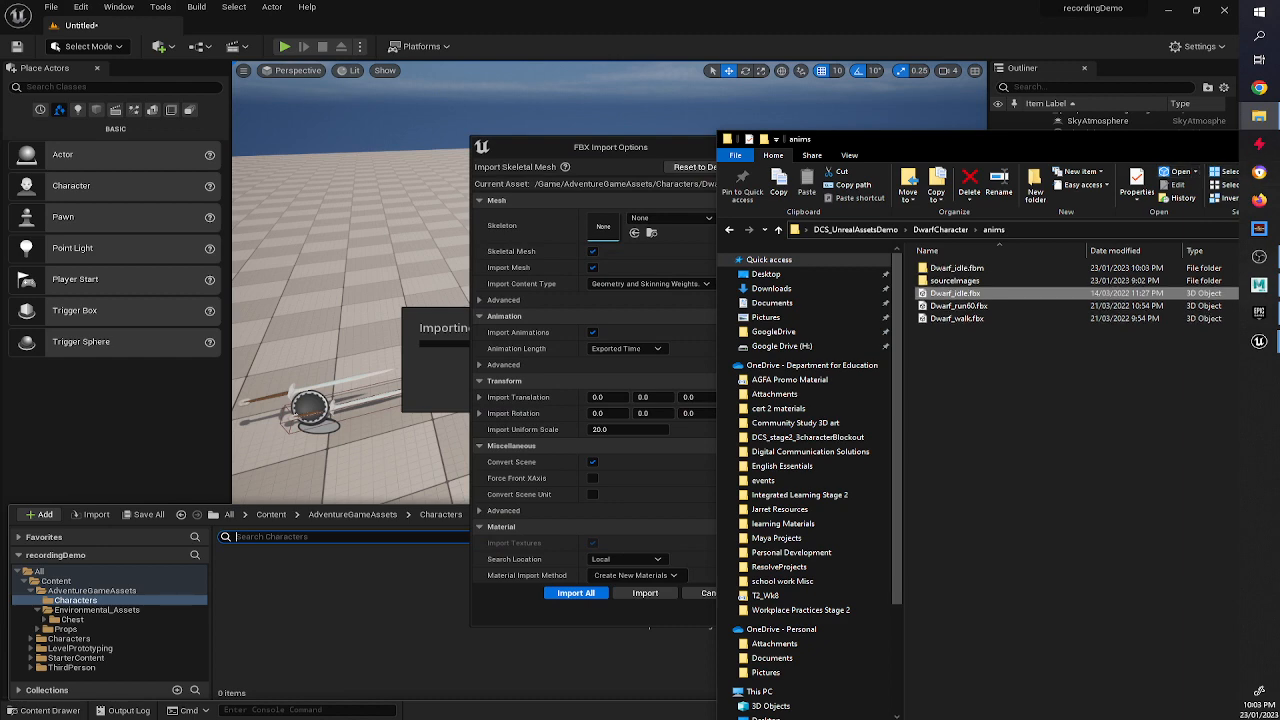
{"action": "left_click", "coordinate": [520, 205]}
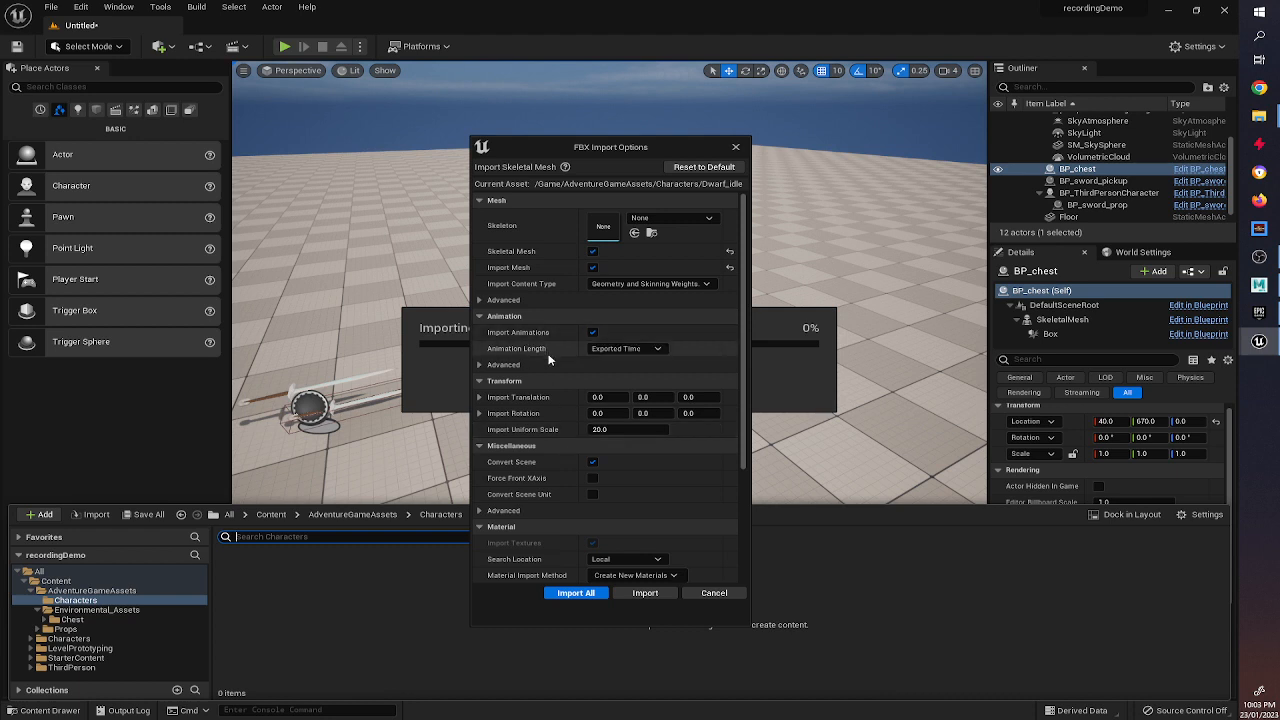
{"action": "left_click", "coordinate": [645, 593]}
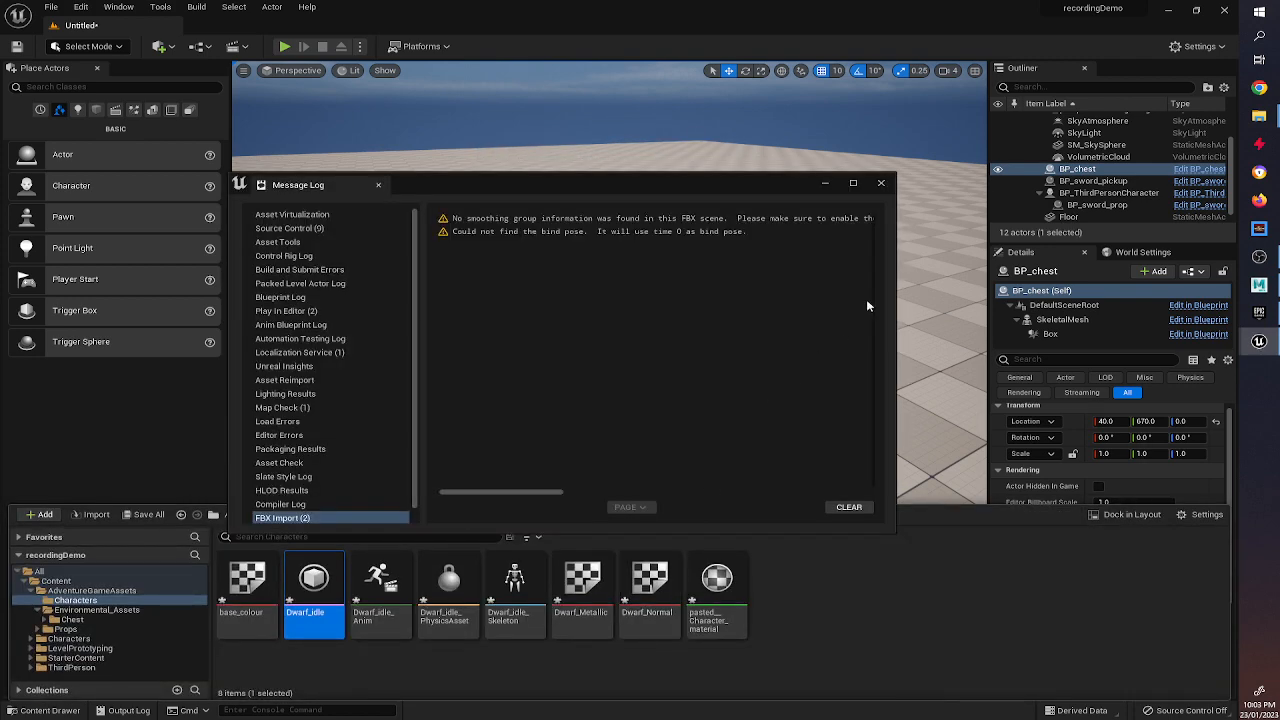
{"action": "left_click", "coordinate": [881, 183]}
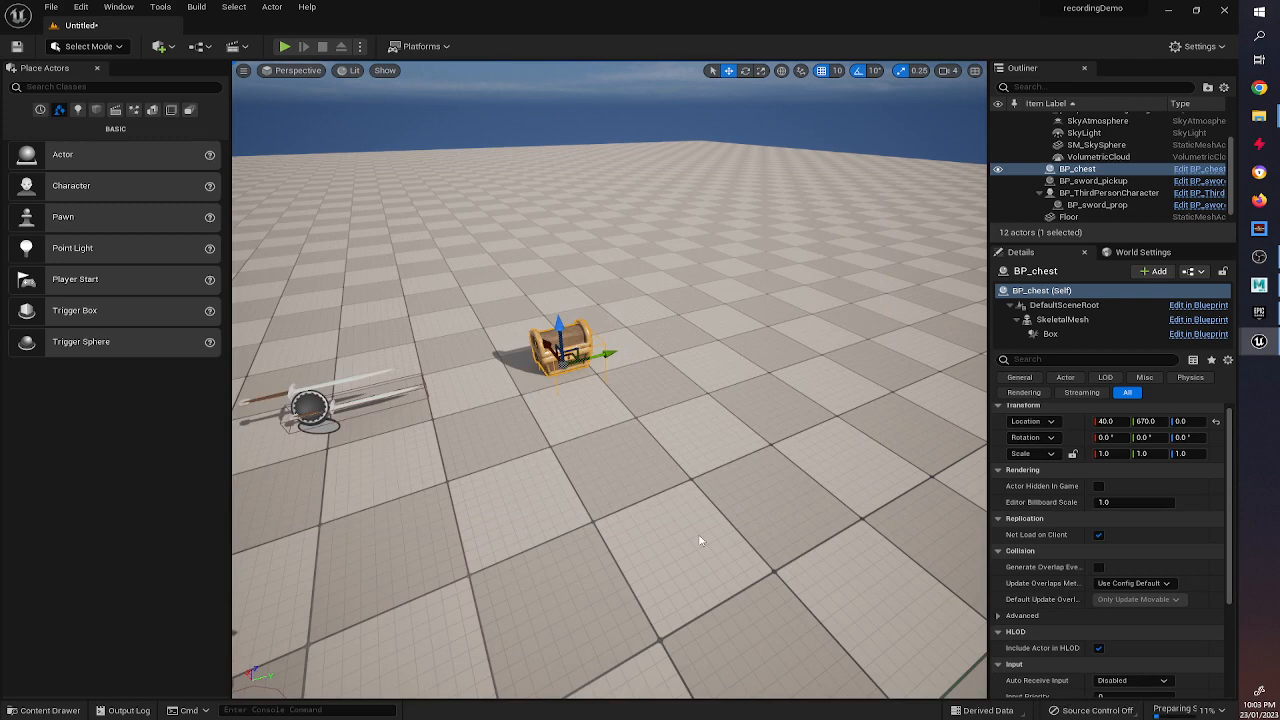
Import Dwarf_Roughness.png from the sourceimages folder into the Characters folder.
{"action": "left_click", "coordinate": [71, 711]}
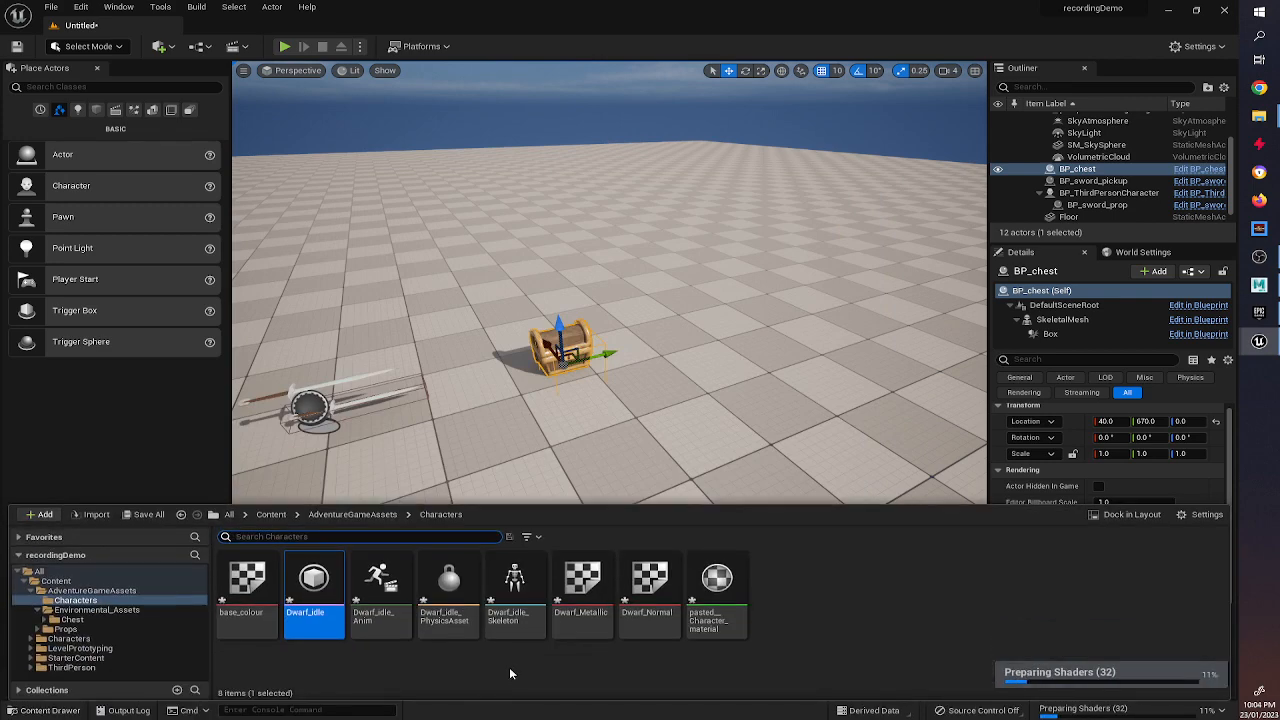
{"action": "left_click", "coordinate": [693, 600]}
{"action": "left_click", "coordinate": [647, 590]}
{"action": "left_click", "coordinate": [582, 590]}
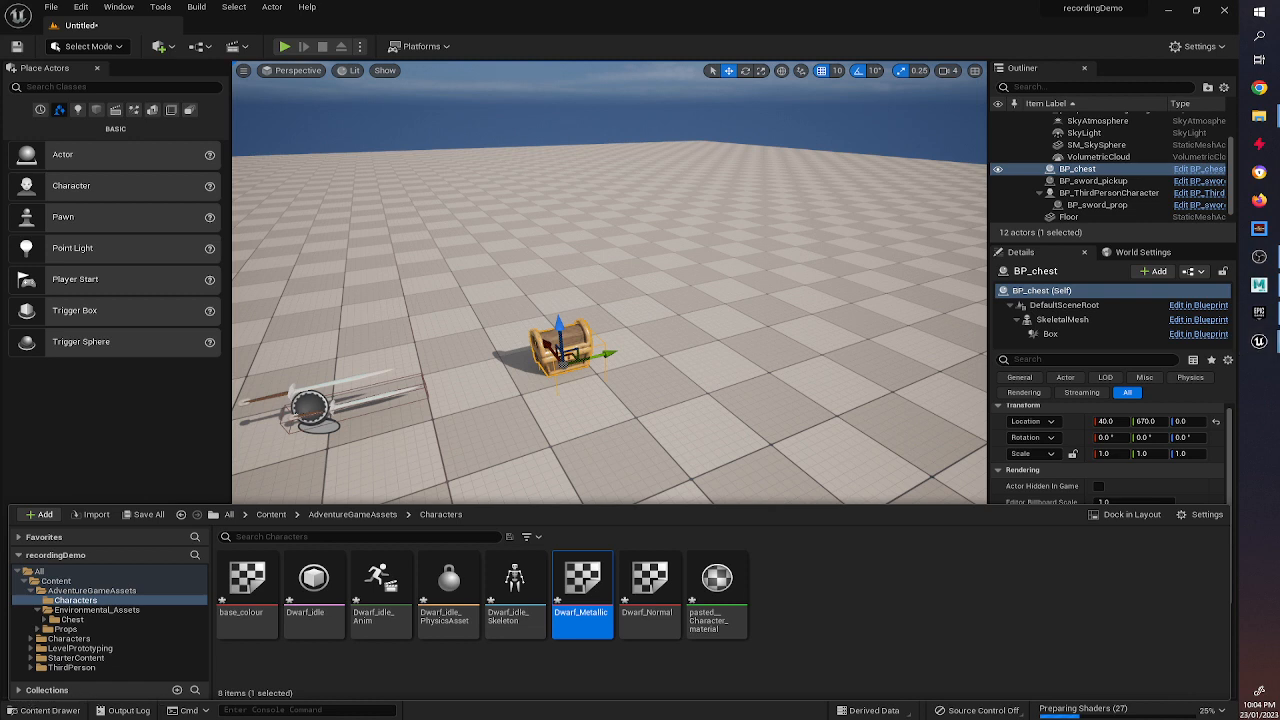
{"action": "key", "text": "alt+Tab"}
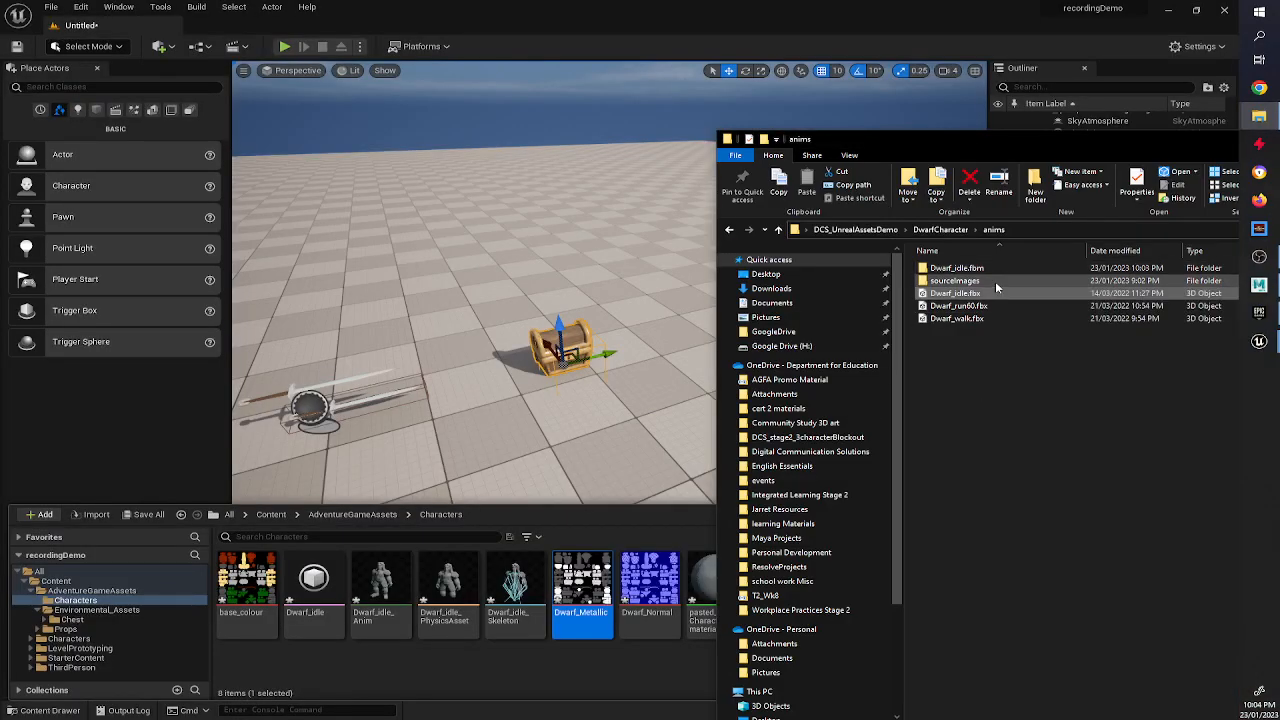
{"action": "double_click", "coordinate": [995, 281]}
{"action": "left_click", "coordinate": [1187, 276]}
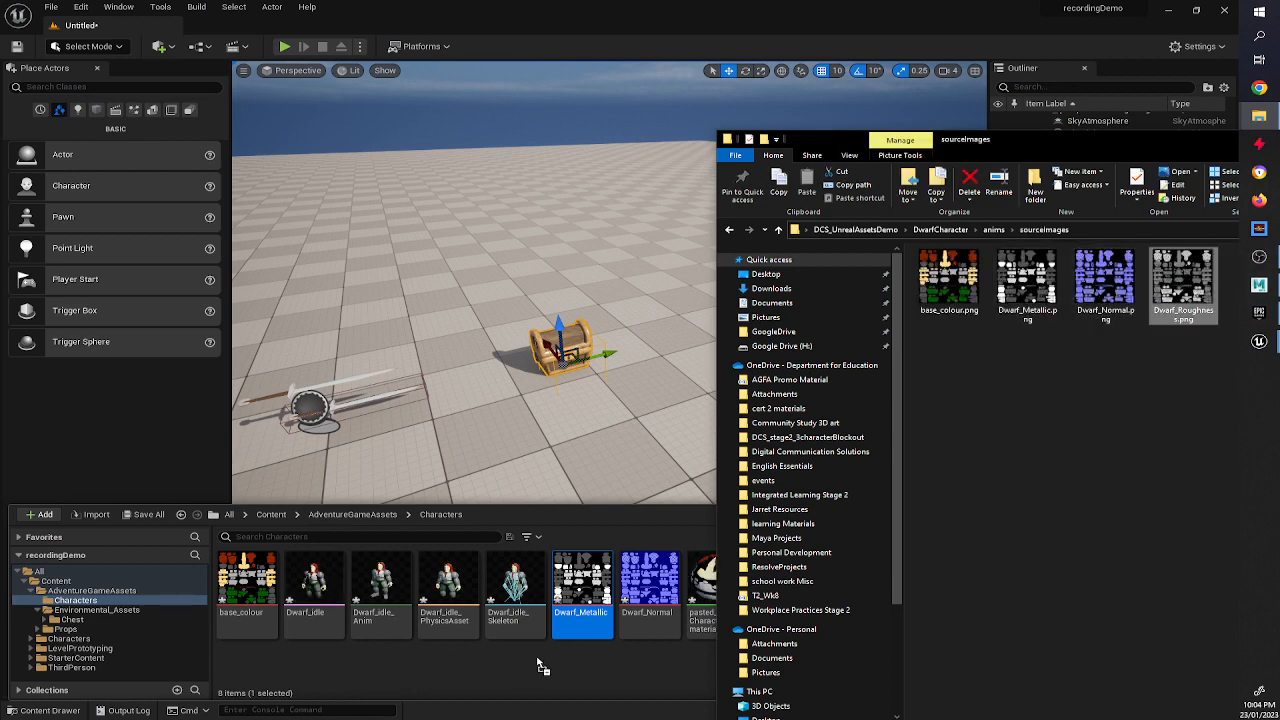
{"action": "left_click_drag", "start_coordinate": [537, 659], "coordinate": [537, 659]}
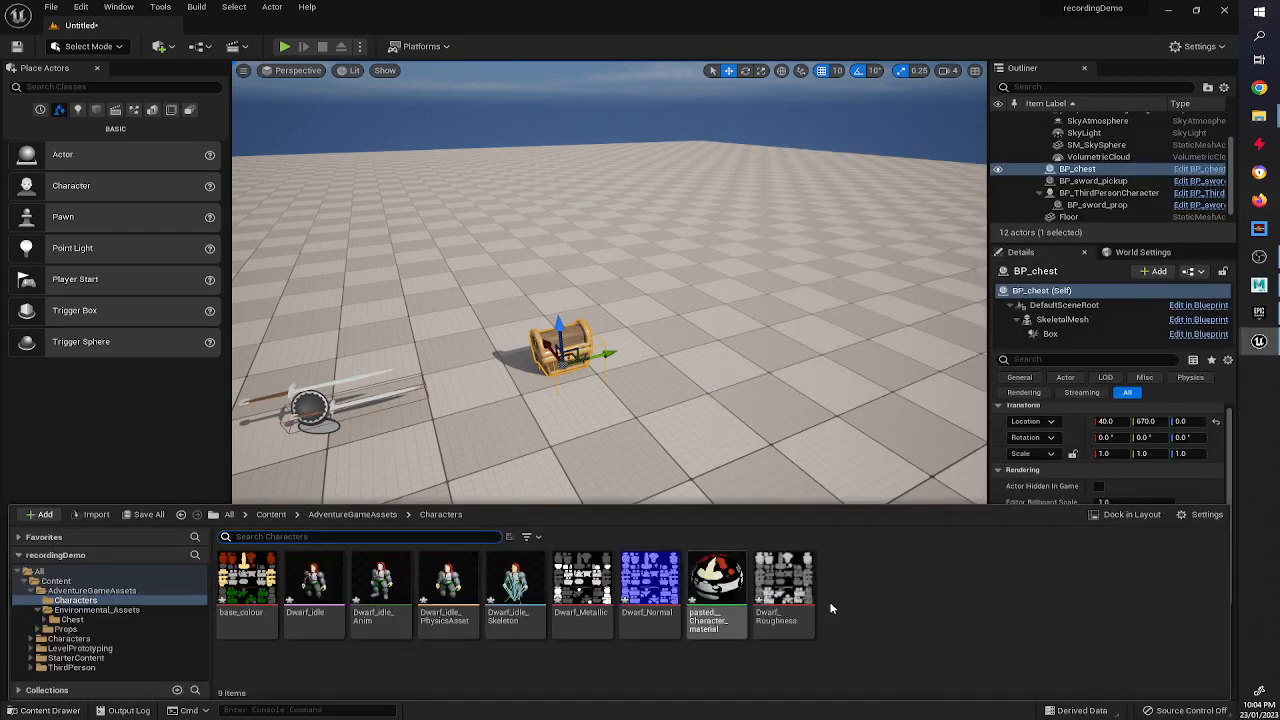
Open pasted__Character_material and spread out its output and texture sample nodes in the graph.
{"action": "double_click", "coordinate": [812, 592]}
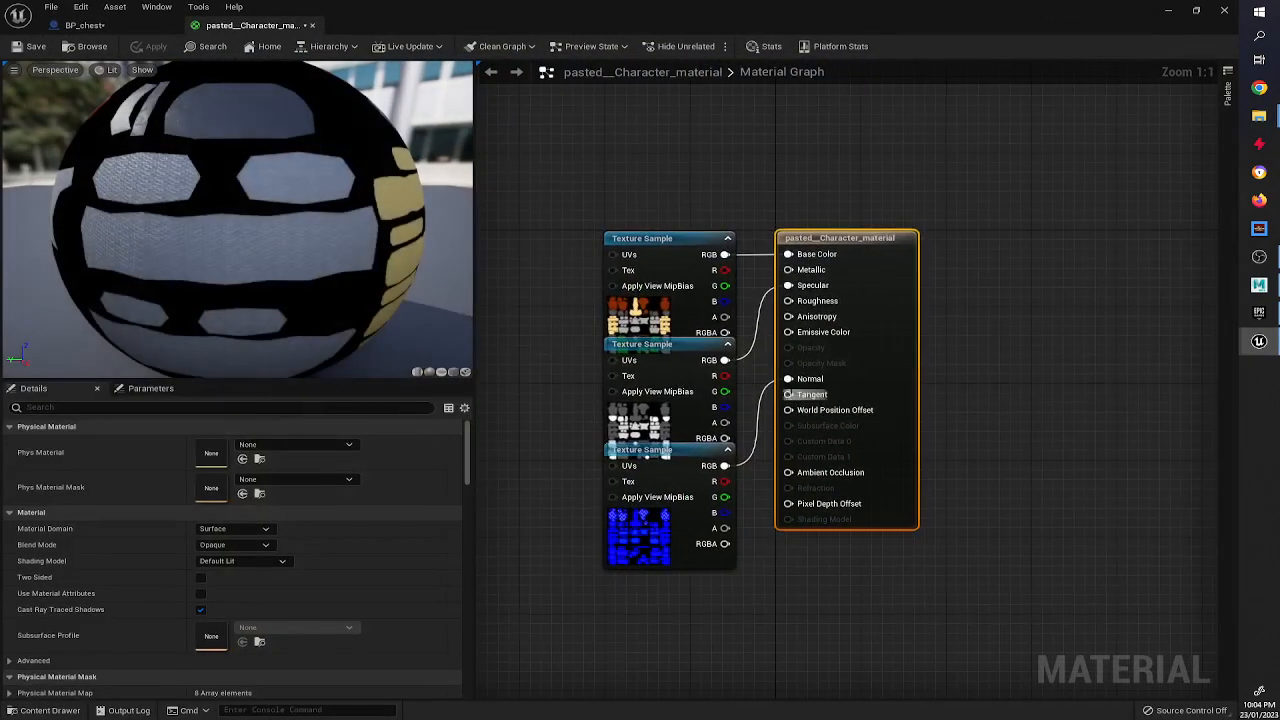
{"action": "left_click_drag", "start_coordinate": [815, 248], "coordinate": [975, 248]}
{"action": "left_click_drag", "start_coordinate": [673, 236], "coordinate": [641, 111]}
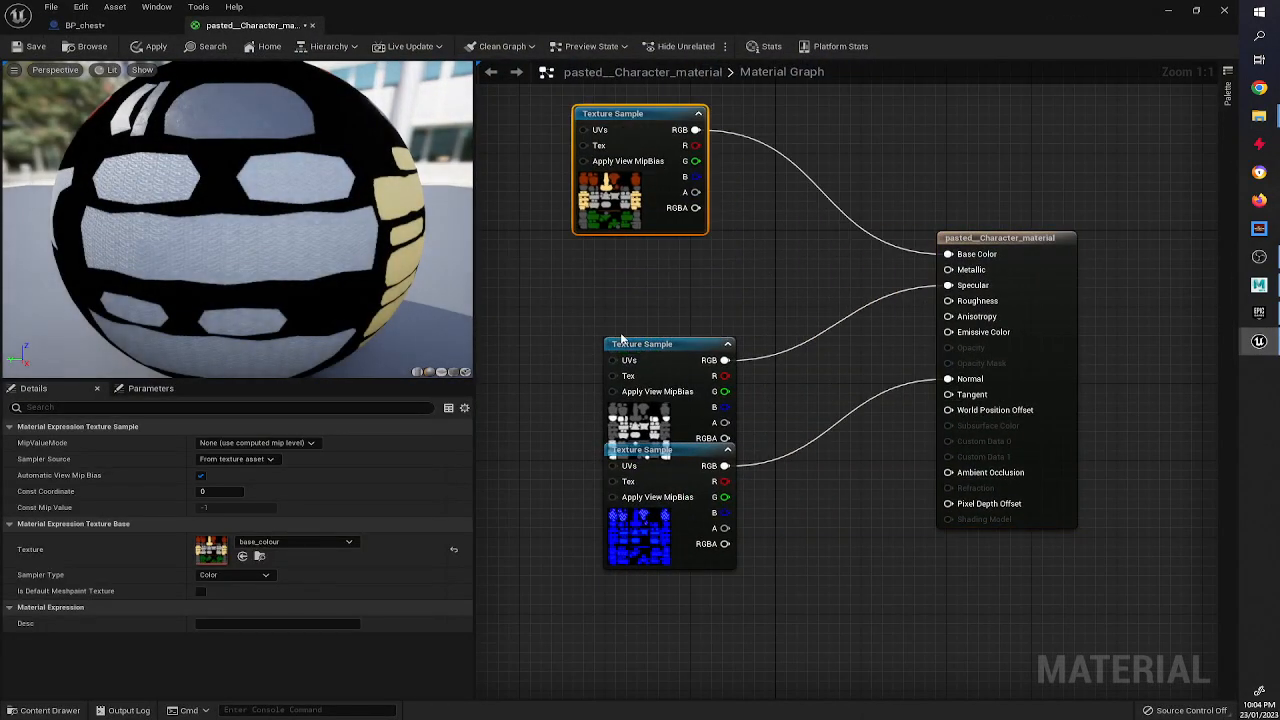
{"action": "left_click_drag", "start_coordinate": [637, 344], "coordinate": [574, 259]}
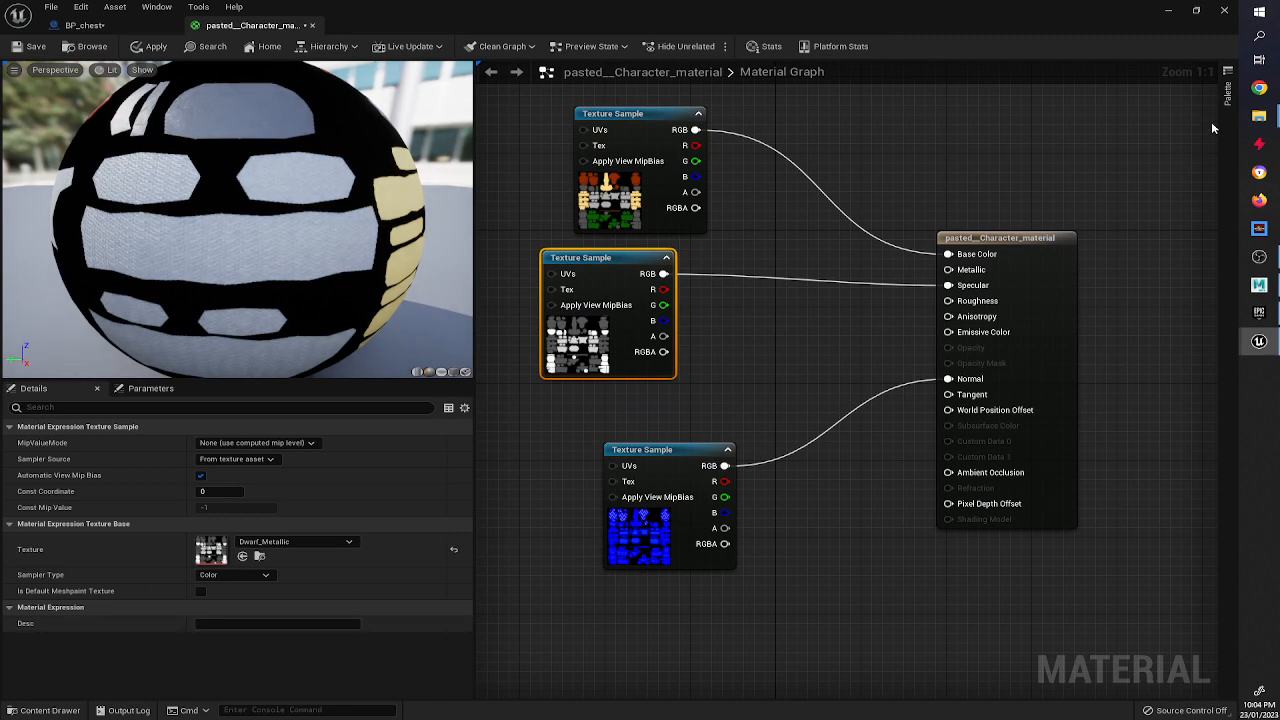
{"action": "left_click", "coordinate": [1196, 9]}
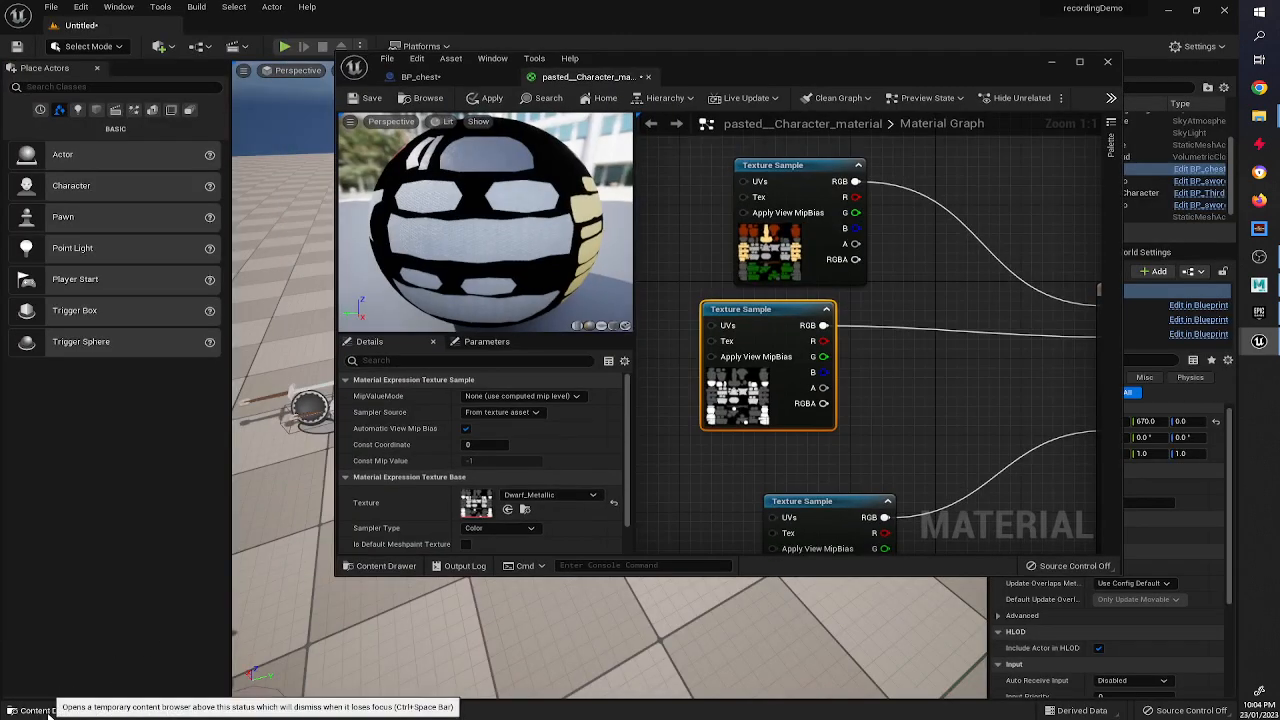
Add Dwarf_Roughness to the material graph and connect its RGB to the Roughness input.
{"action": "left_click", "coordinate": [44, 710]}
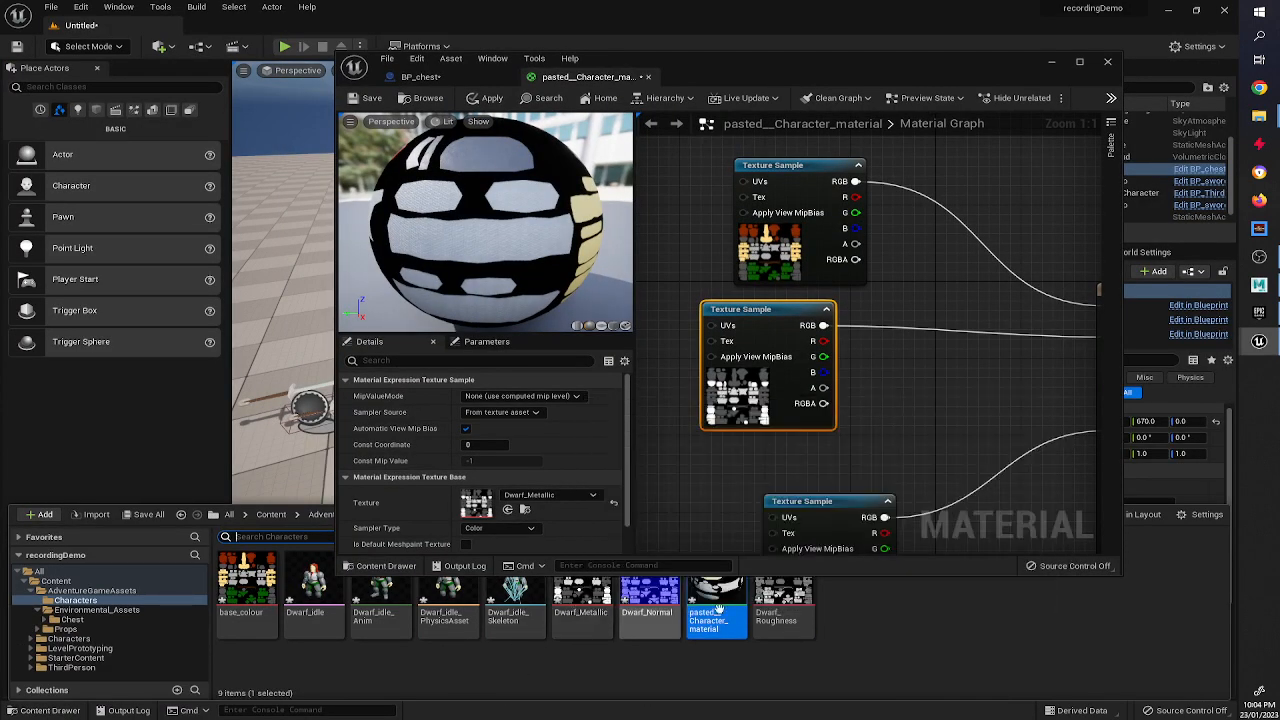
{"action": "left_click_drag", "start_coordinate": [783, 600], "coordinate": [790, 452]}
{"action": "right_click_drag", "start_coordinate": [964, 442], "coordinate": [826, 440]}
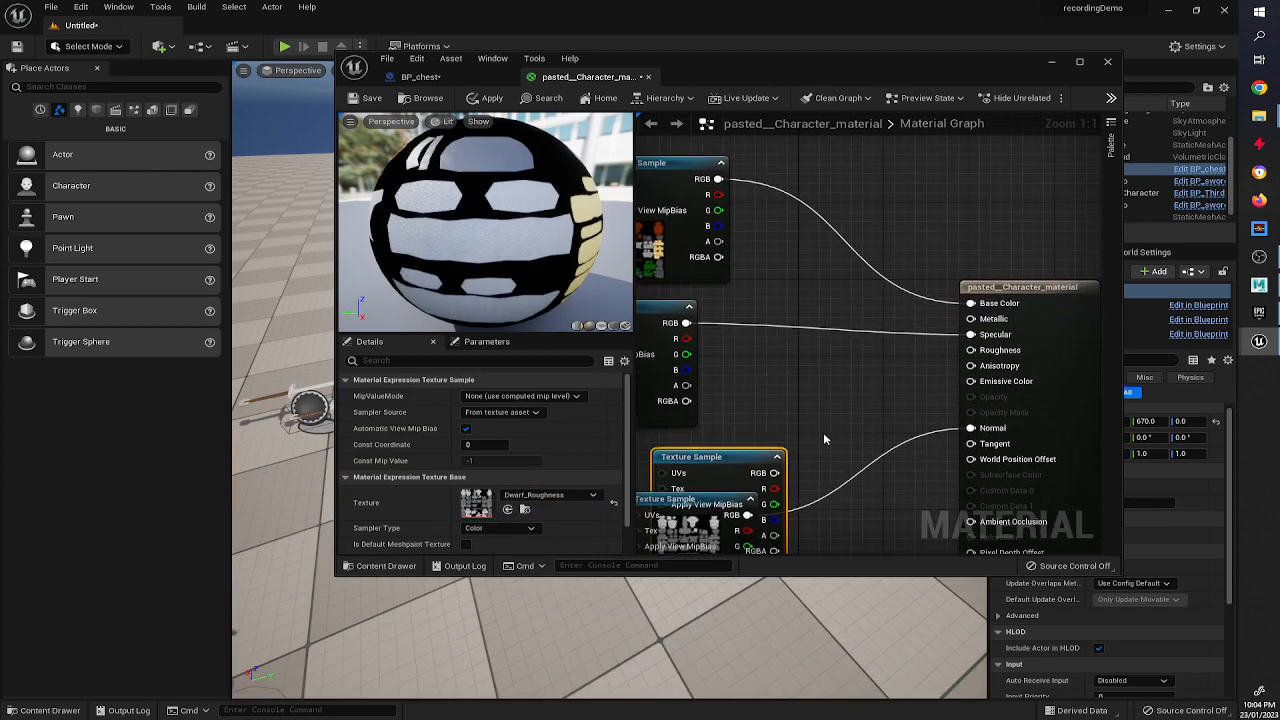
{"action": "left_click_drag", "start_coordinate": [775, 473], "coordinate": [970, 350]}
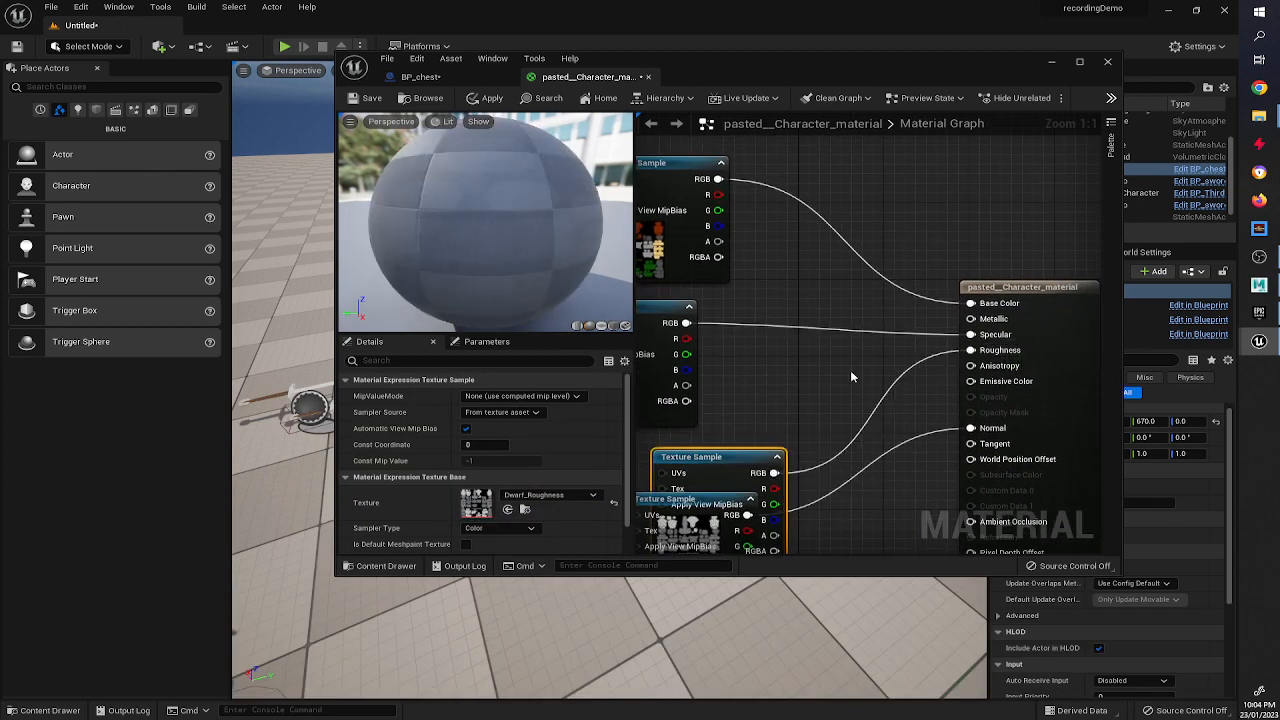
Connect the Dwarf_Metallic texture sample's RGB output to the material's Metallic input.
{"action": "right_click_drag", "start_coordinate": [803, 397], "coordinate": [619, 429]}
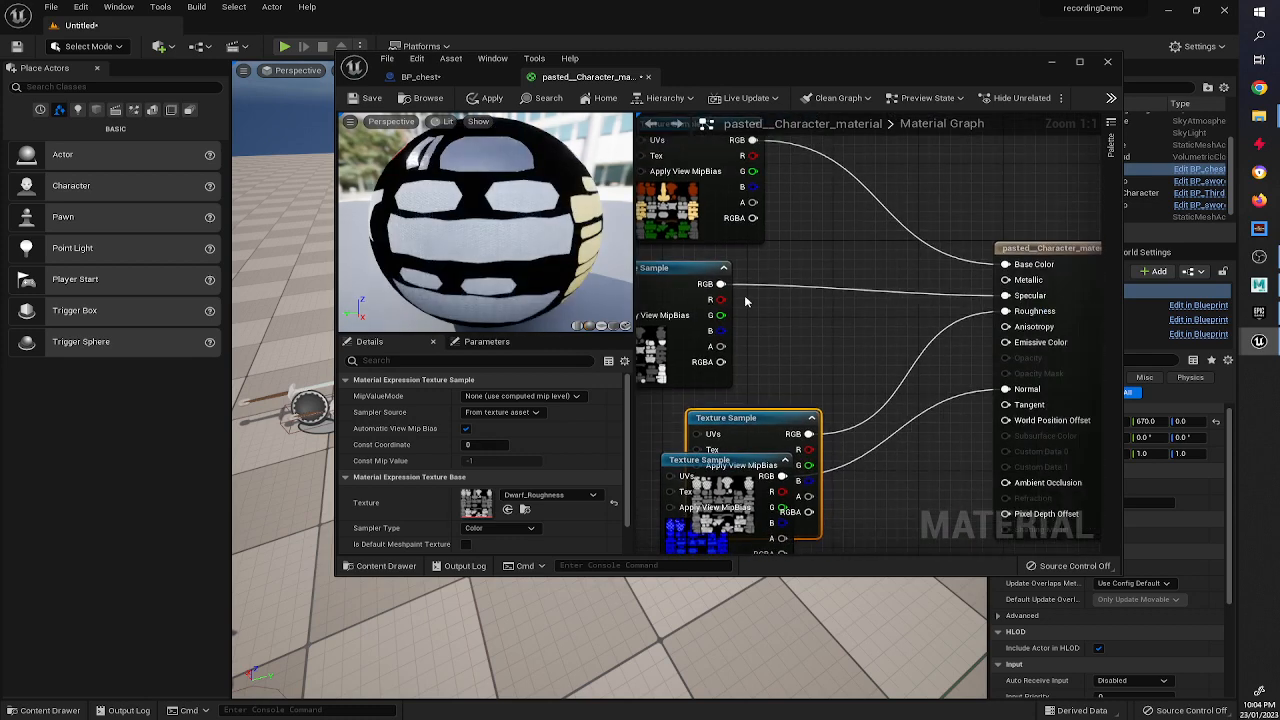
{"action": "key", "text": "ctrl+space"}
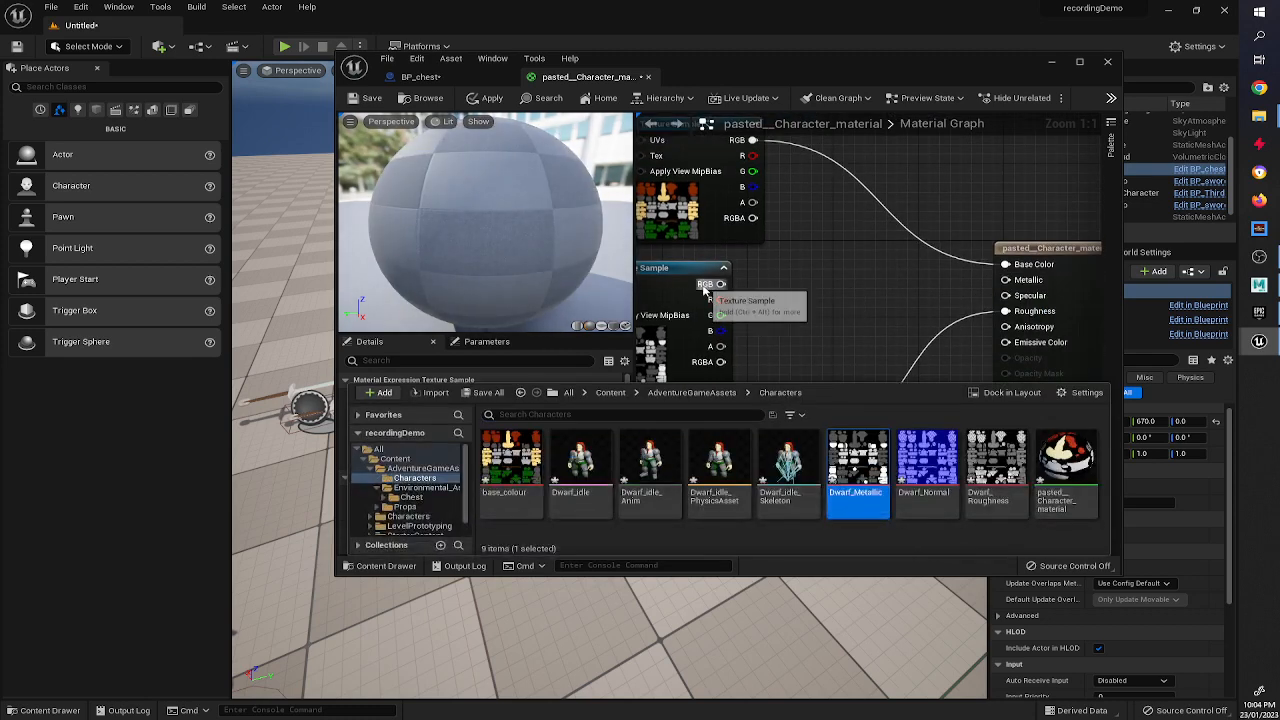
{"action": "left_click_drag", "start_coordinate": [720, 284], "coordinate": [1005, 264]}
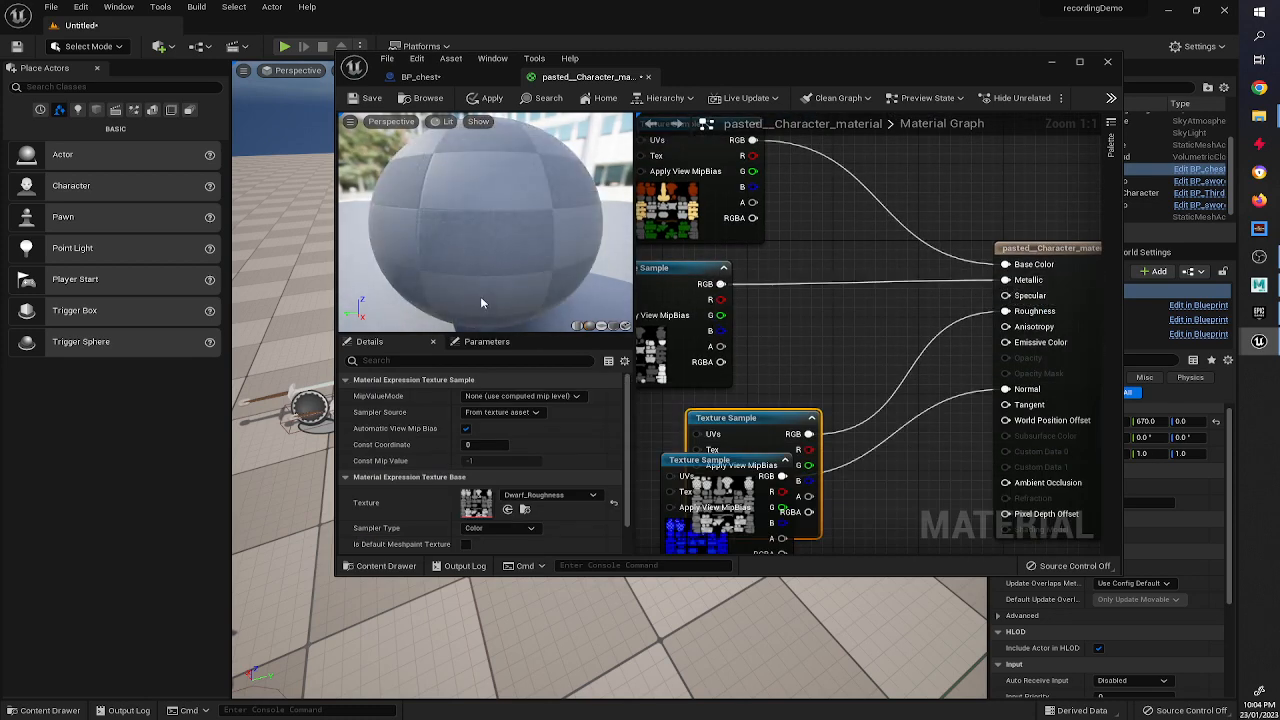
Reposition the roughness sample node, save the material and close the material editor.
{"action": "left_click_drag", "start_coordinate": [736, 418], "coordinate": [690, 403]}
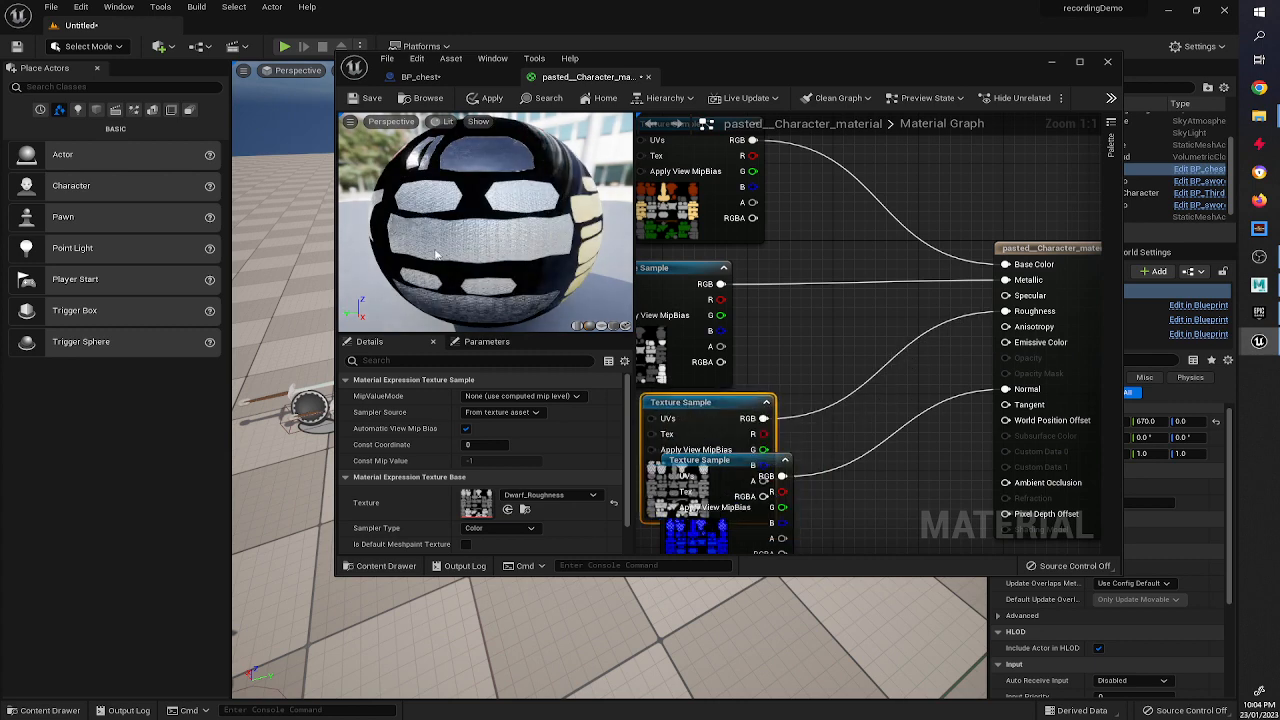
{"action": "left_click_drag", "start_coordinate": [436, 254], "coordinate": [466, 284]}
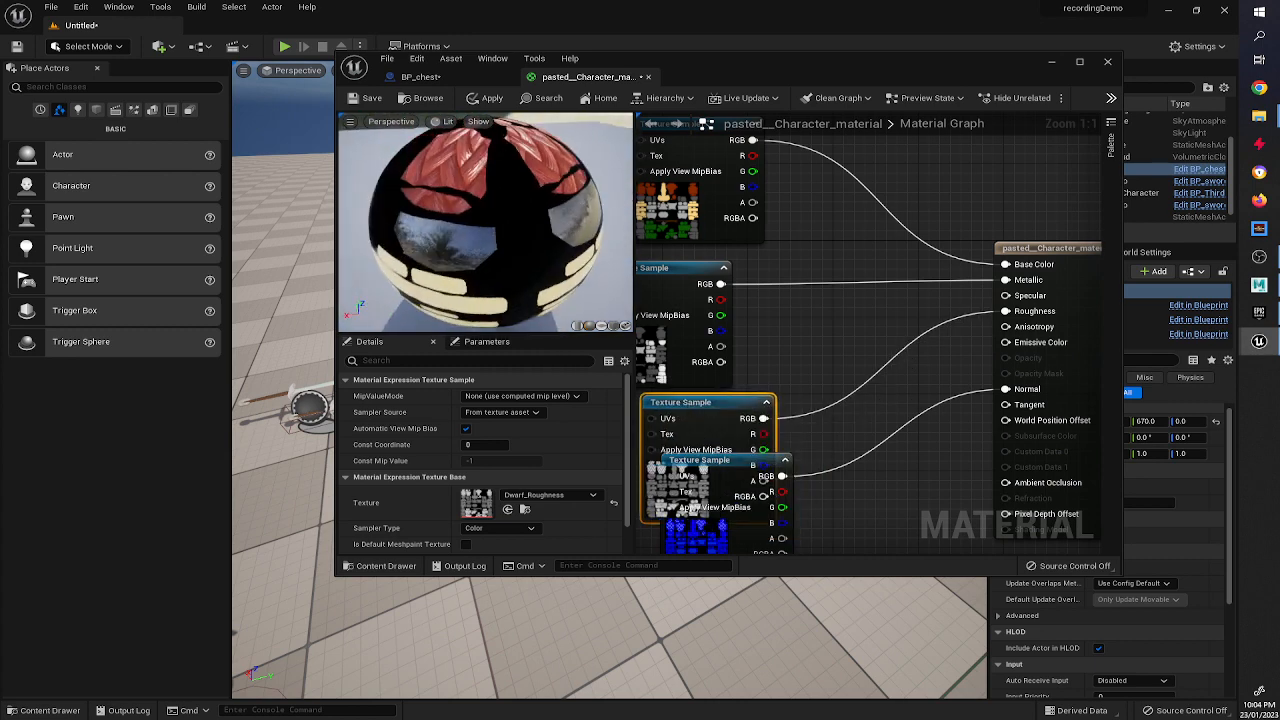
{"action": "left_click", "coordinate": [368, 98]}
{"action": "left_click", "coordinate": [1107, 61]}
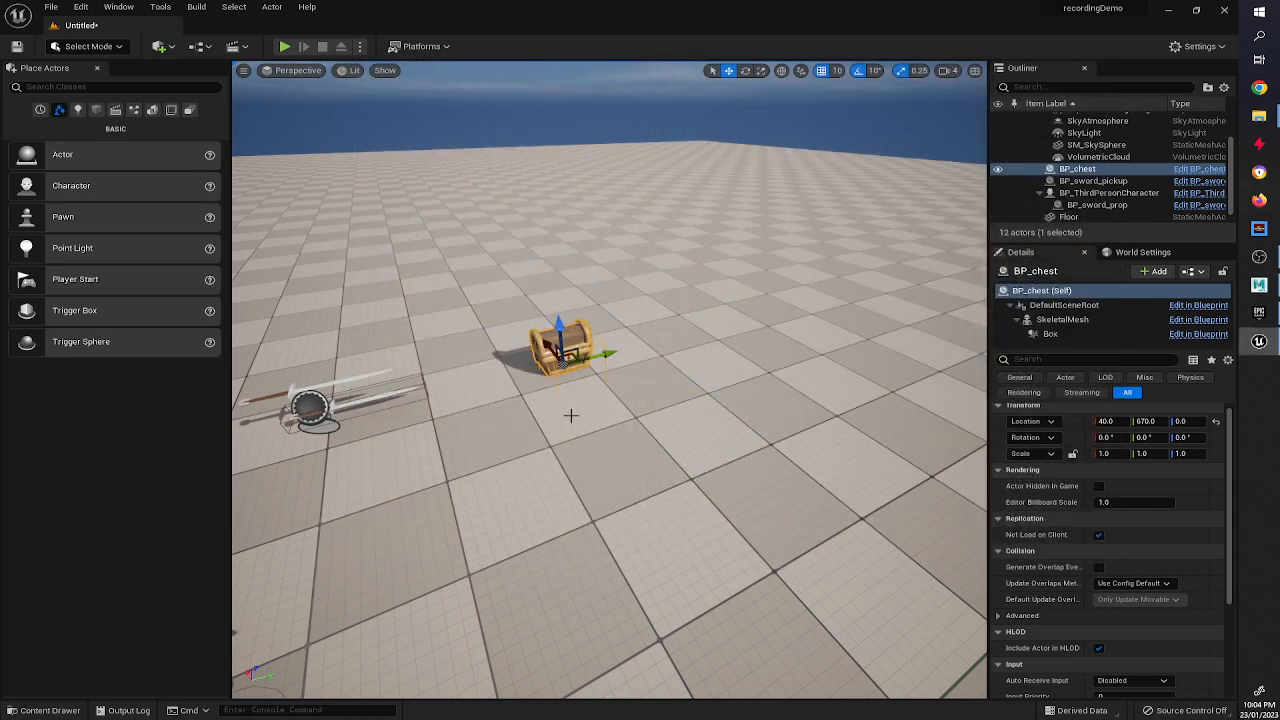
Rename the pasted character material to DwarfMaterial in the Characters folder.
{"action": "left_click", "coordinate": [45, 710]}
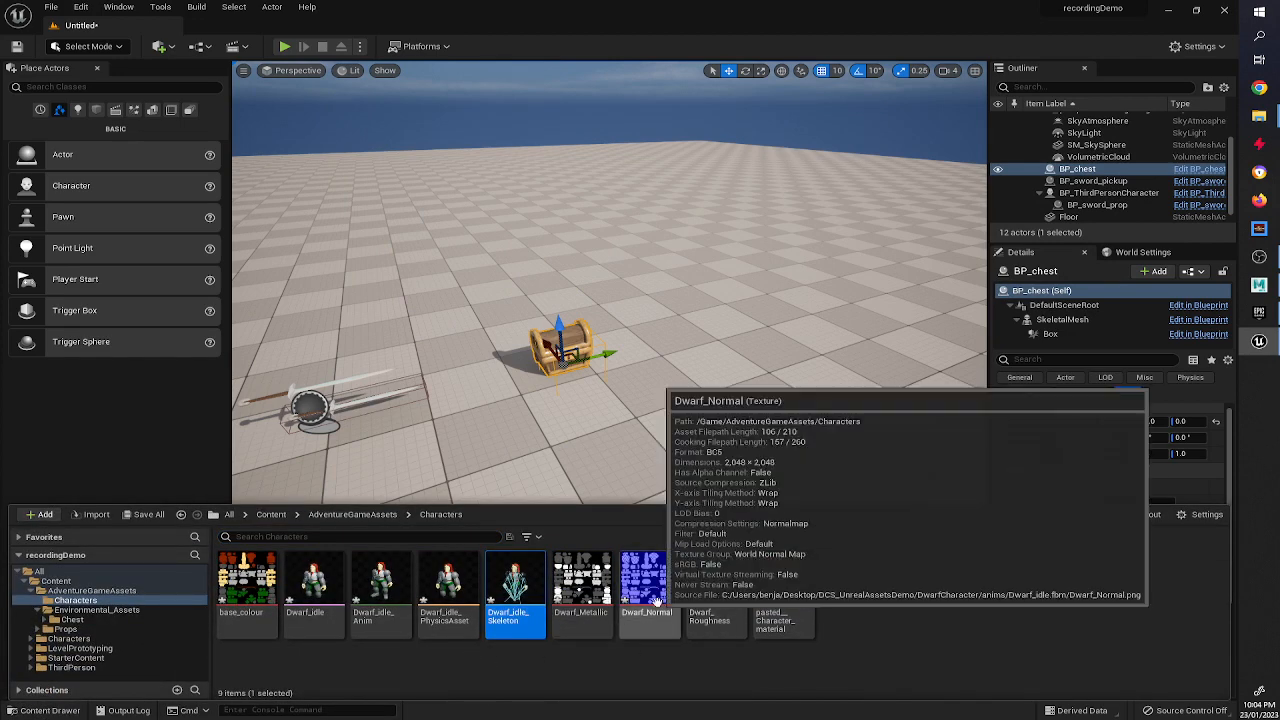
{"action": "left_click", "coordinate": [758, 619]}
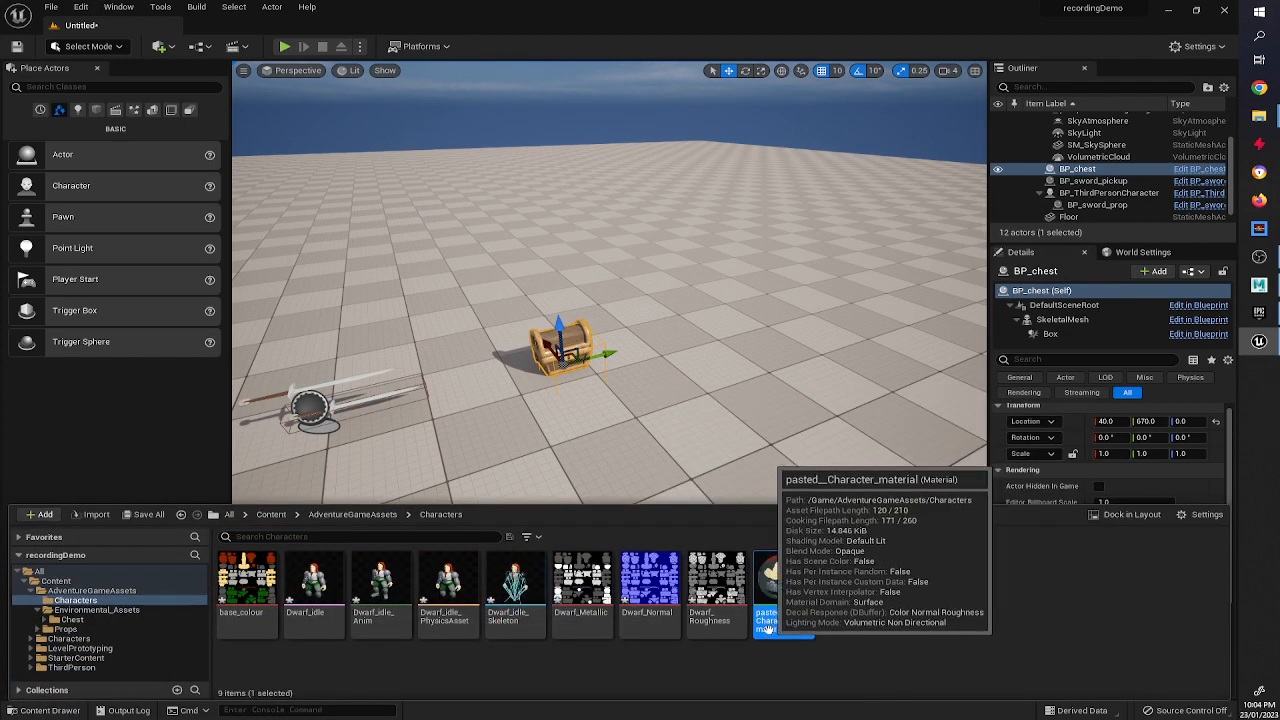
{"action": "left_click", "coordinate": [768, 629]}
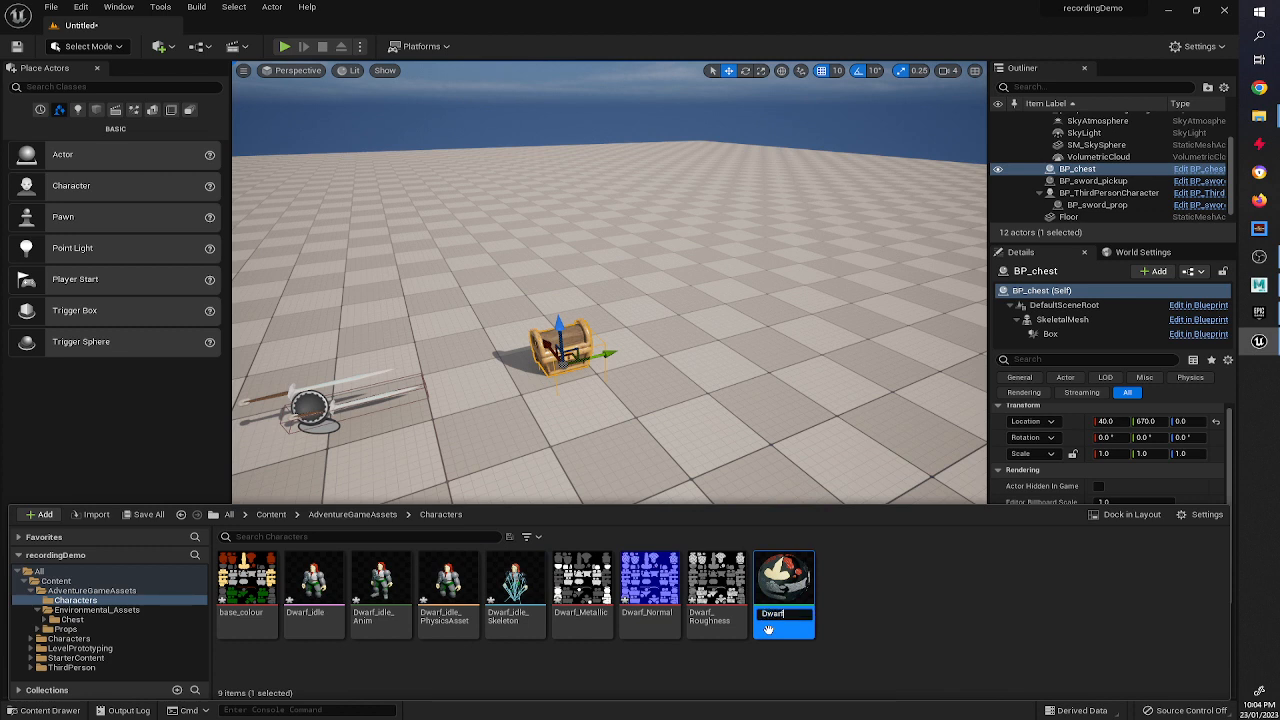
{"action": "key", "text": "Return"}
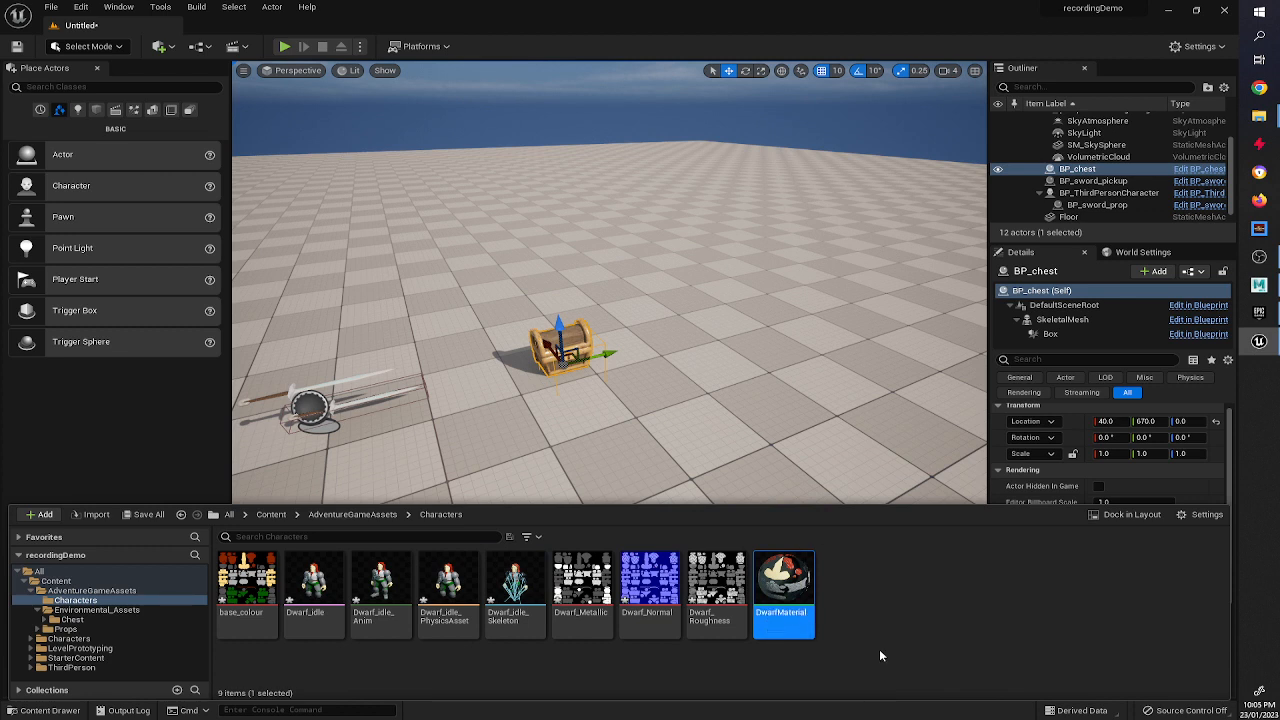
Open Dwarf_idle_PhysicsAsset, delete its capsule physics body, and close the physics asset editor.
{"action": "left_click", "coordinate": [360, 668]}
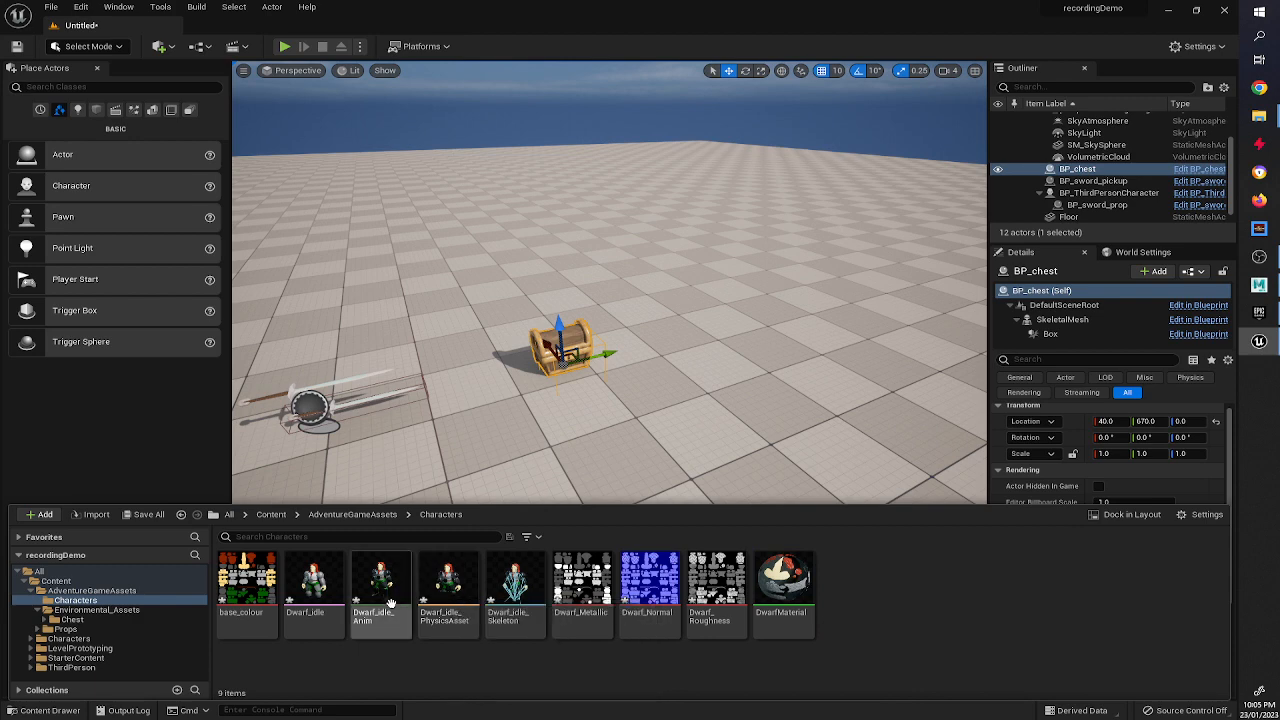
{"action": "double_click", "coordinate": [446, 590]}
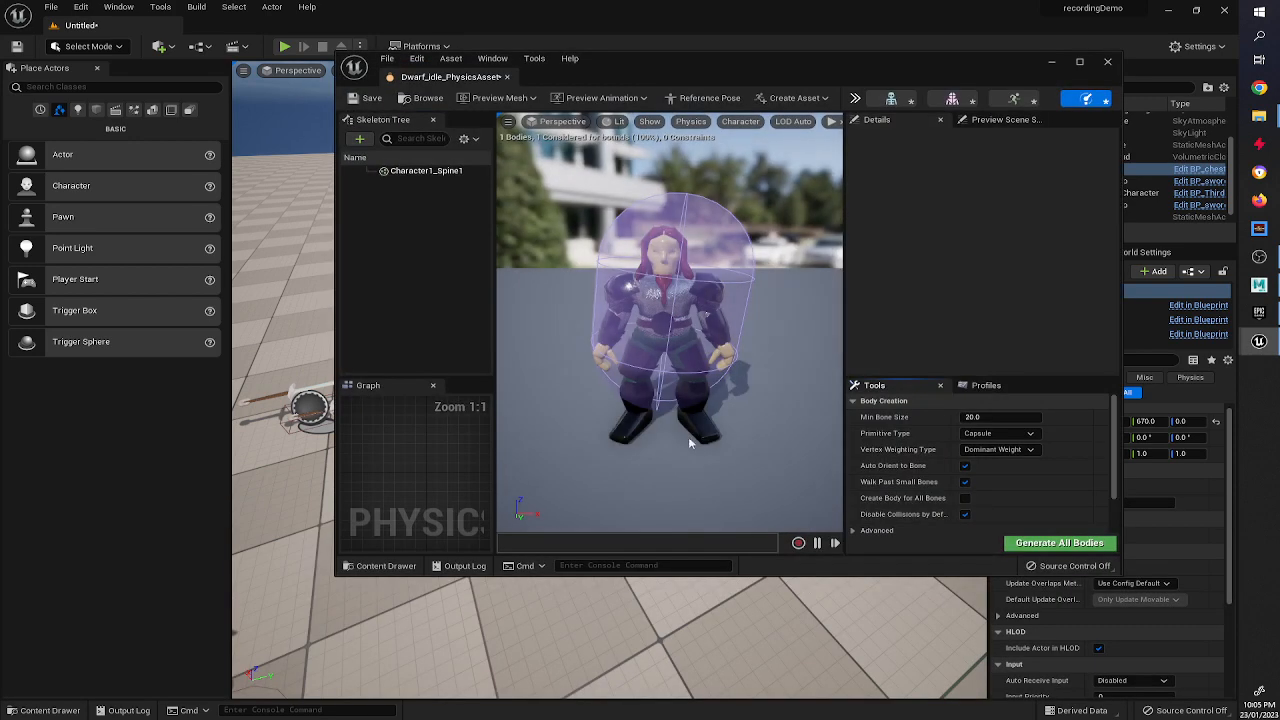
{"action": "left_click", "coordinate": [702, 255]}
{"action": "key", "text": "Delete"}
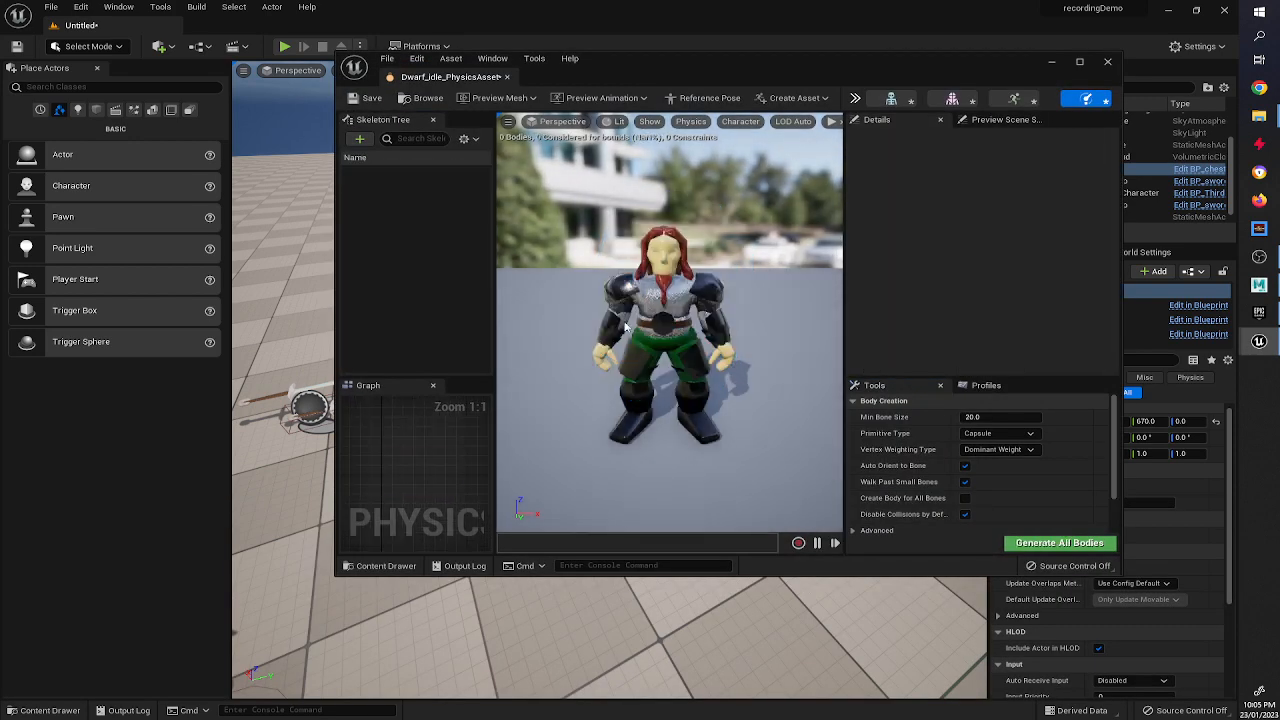
{"action": "right_click_drag", "start_coordinate": [725, 286], "coordinate": [696, 274]}
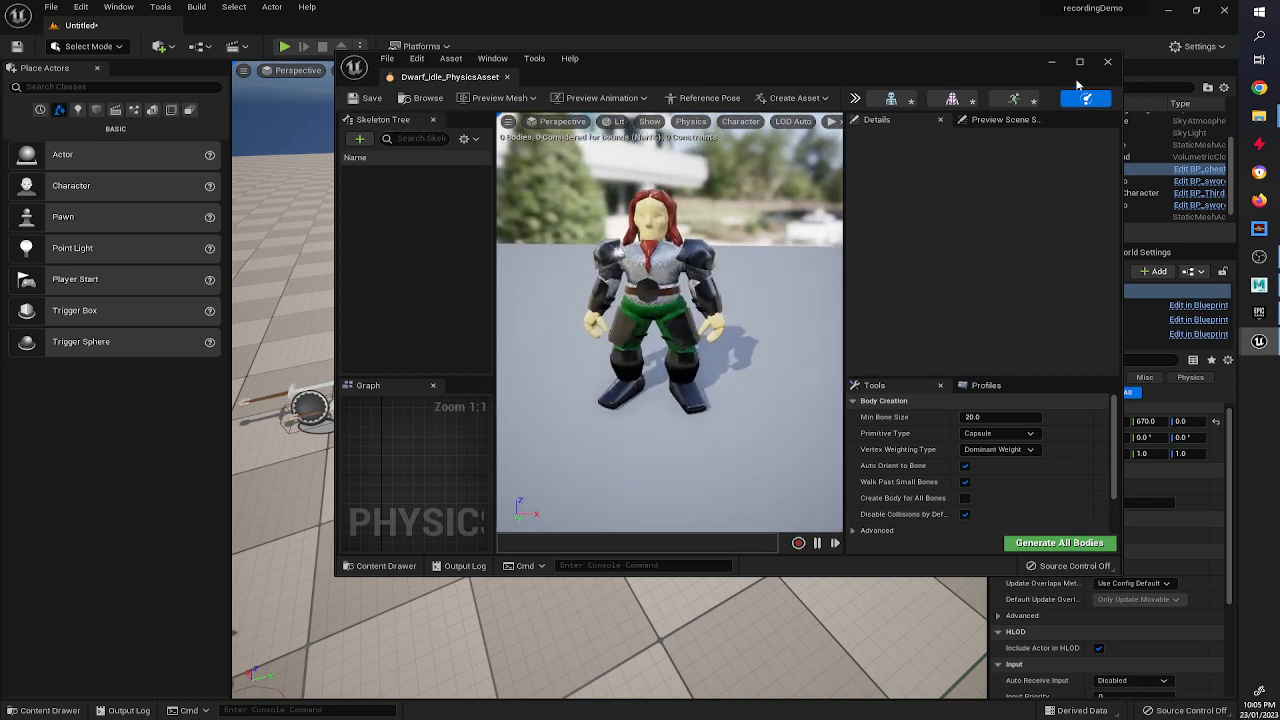
{"action": "left_click", "coordinate": [1107, 62]}
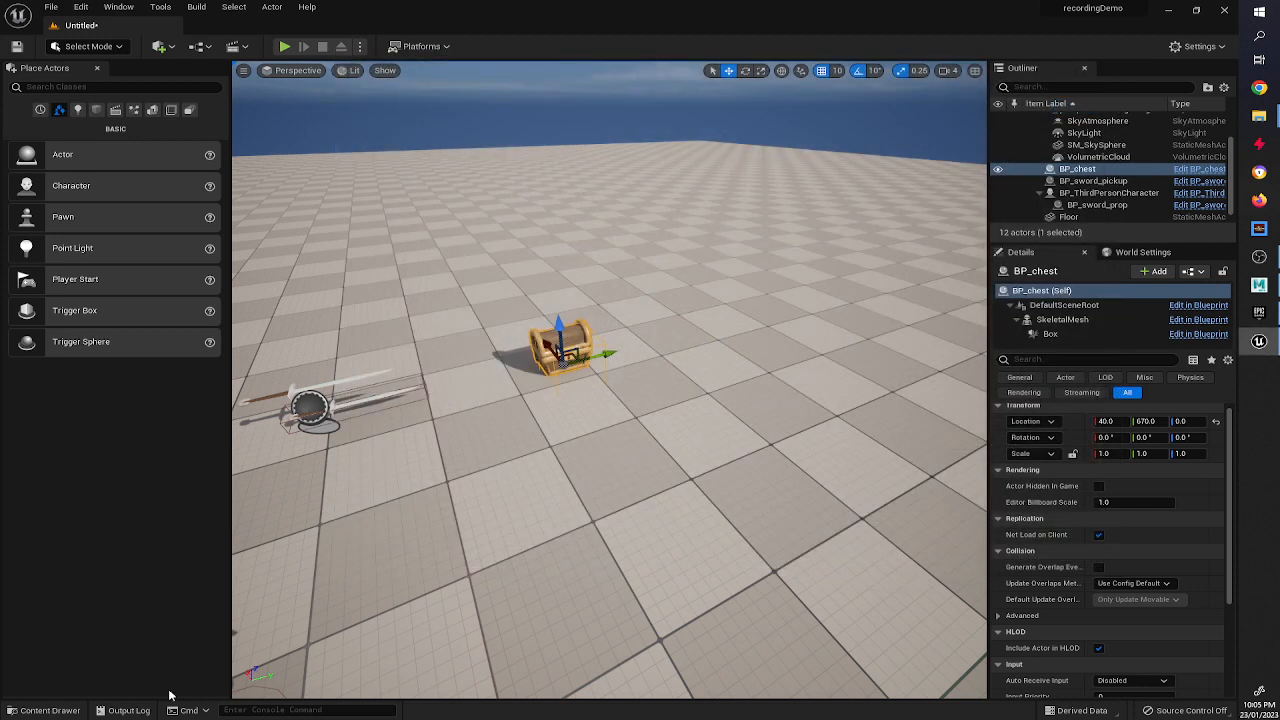
Open Dwarf_idle_Anim to preview the animation and close it.
{"action": "left_click", "coordinate": [45, 710]}
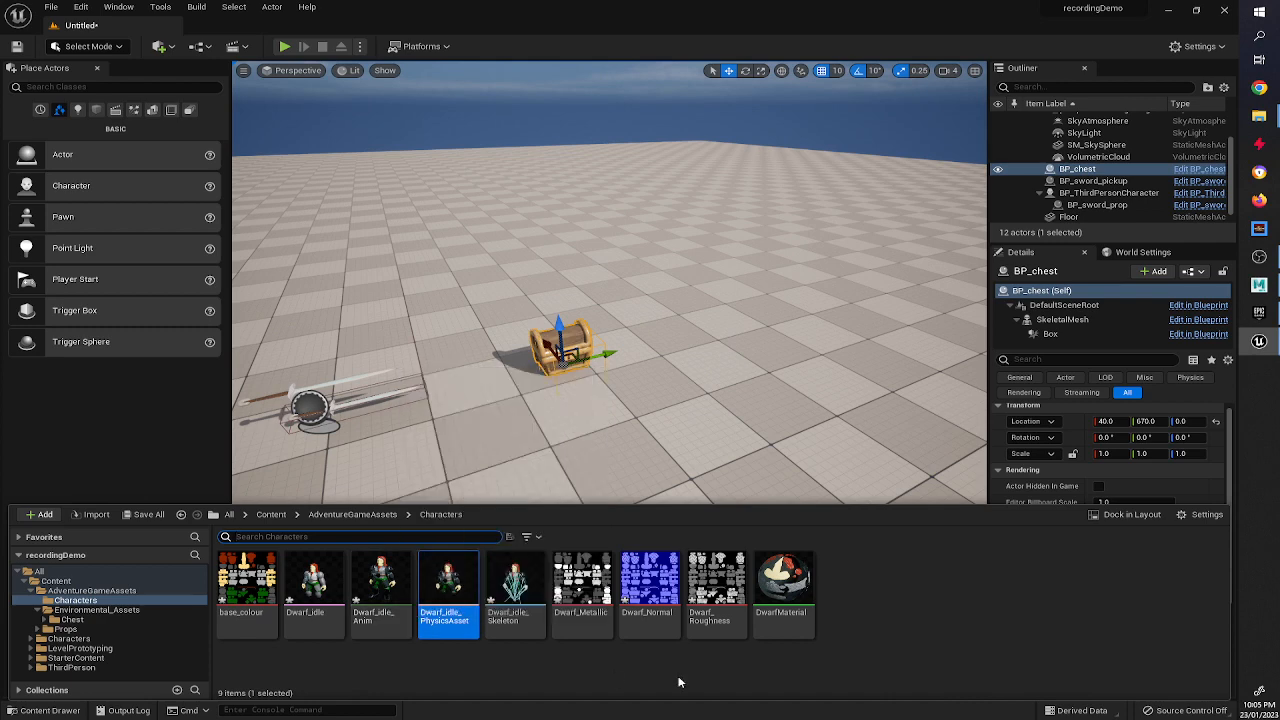
{"action": "double_click", "coordinate": [380, 580]}
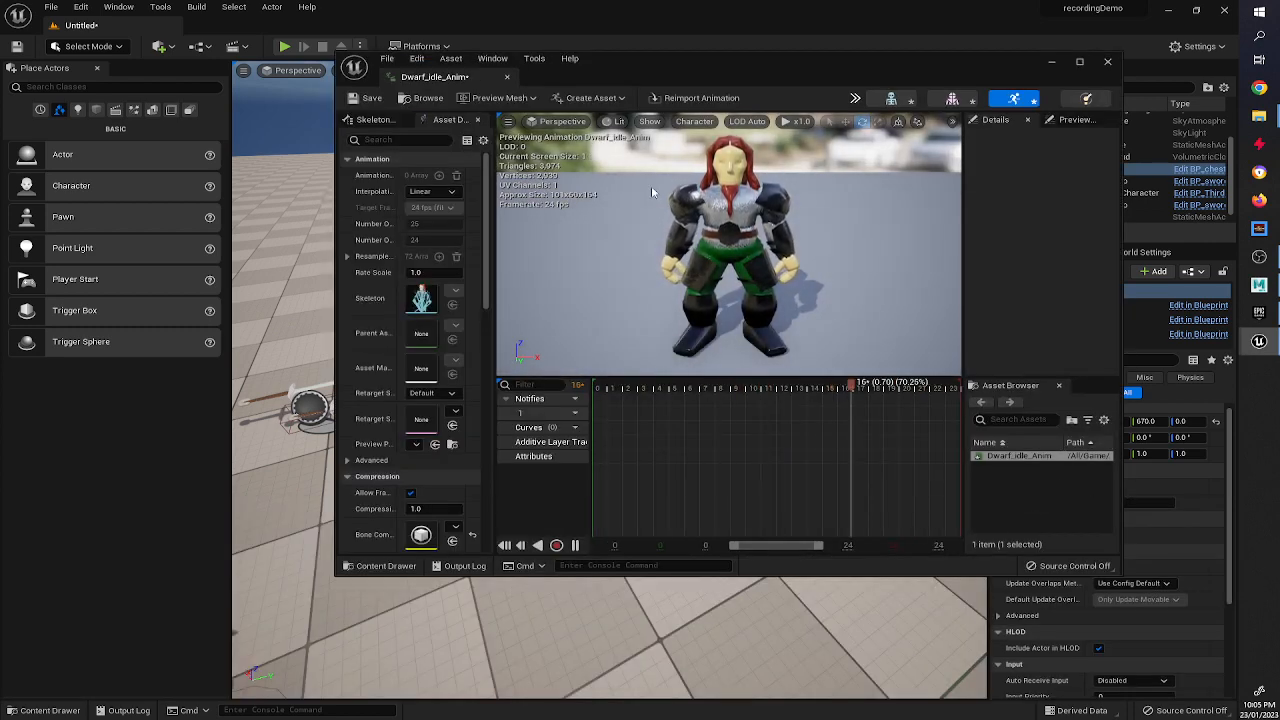
{"action": "left_click", "coordinate": [1107, 61]}
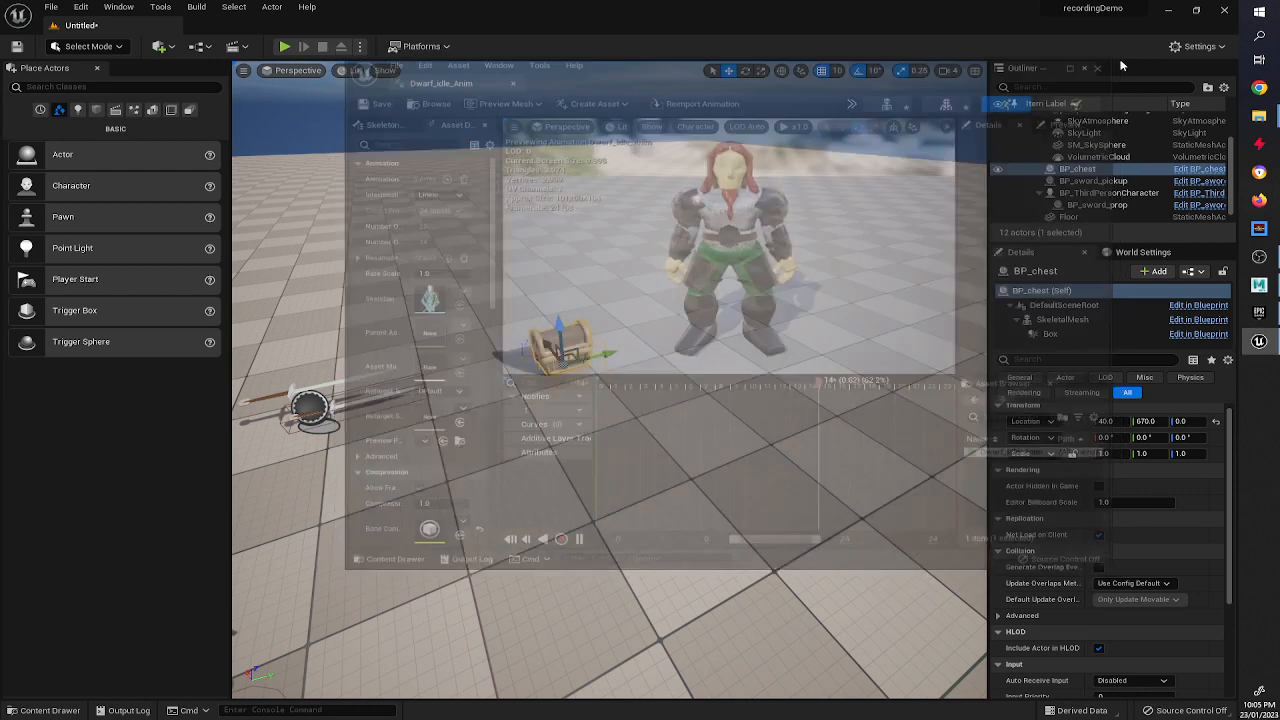
Create a new folder named materials inside the Characters folder.
{"action": "left_click", "coordinate": [45, 710]}
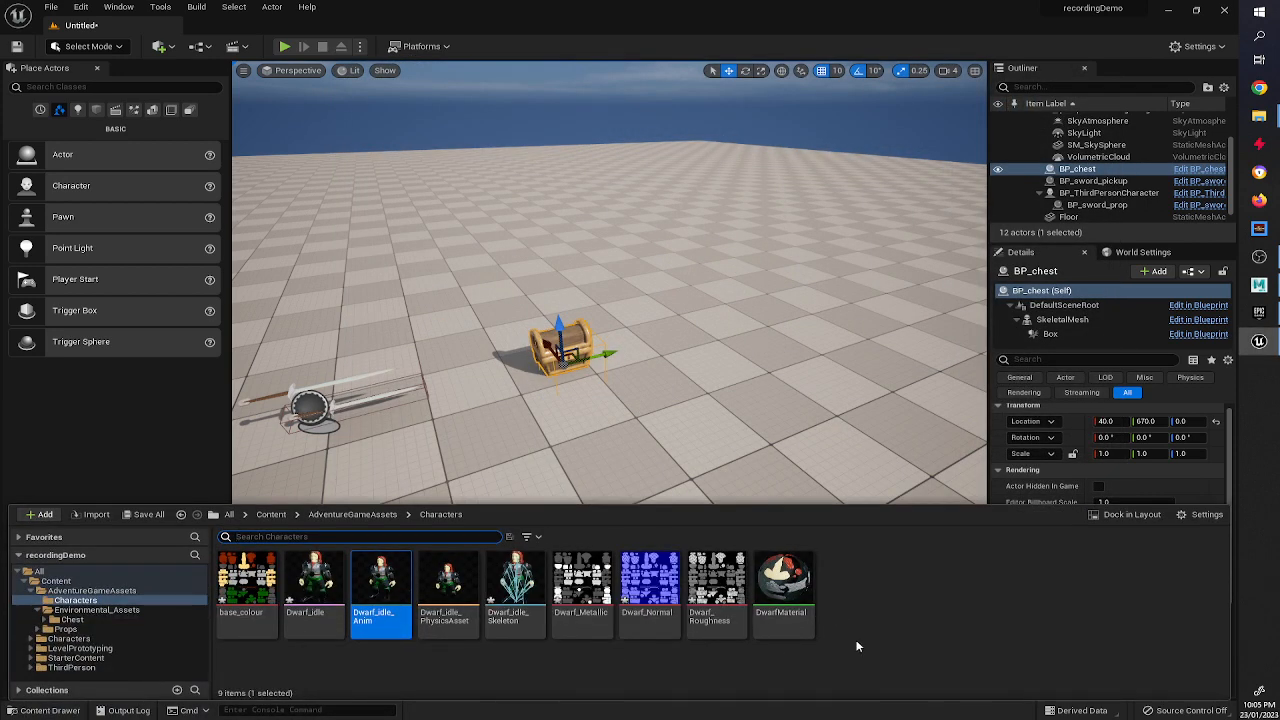
{"action": "right_click", "coordinate": [843, 580]}
{"action": "left_click", "coordinate": [898, 231]}
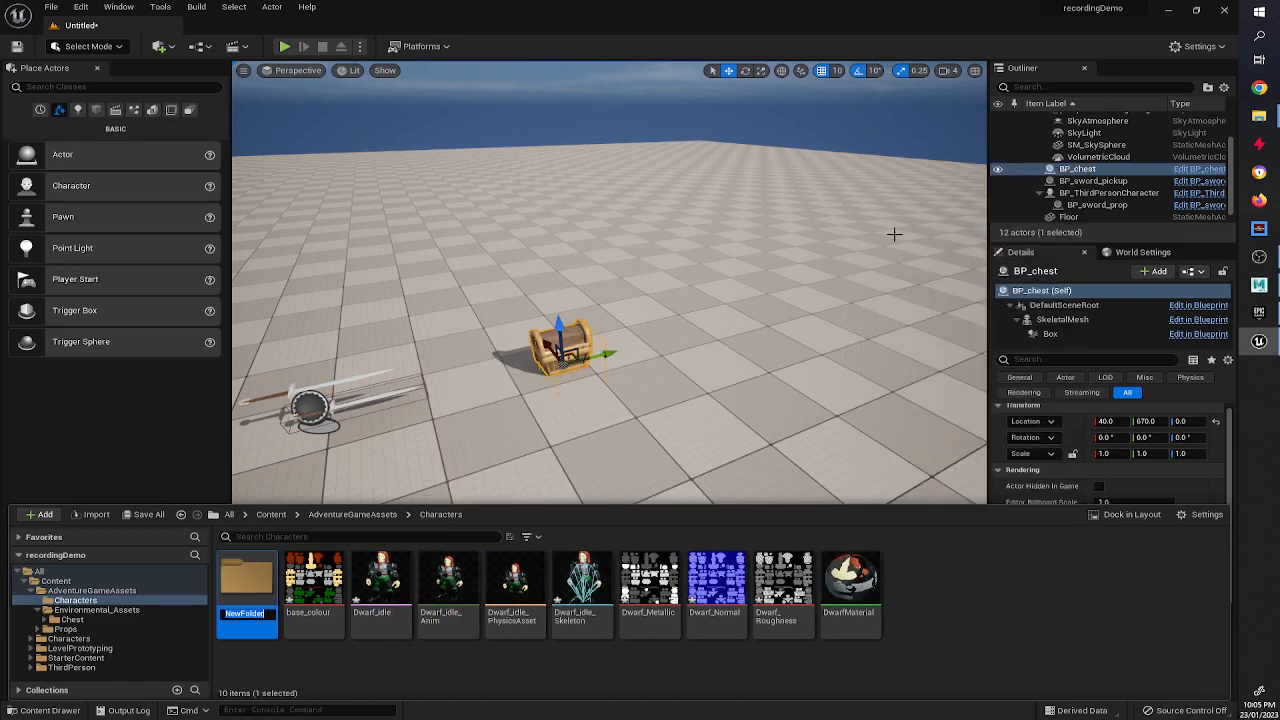
{"action": "type", "text": "materials"}
{"action": "key", "text": "Return"}
Move base_colour, Dwarf_Metallic, Dwarf_Normal, Dwarf_Roughness and DwarfMaterial into the materials folder.
{"action": "left_click", "coordinate": [314, 585]}
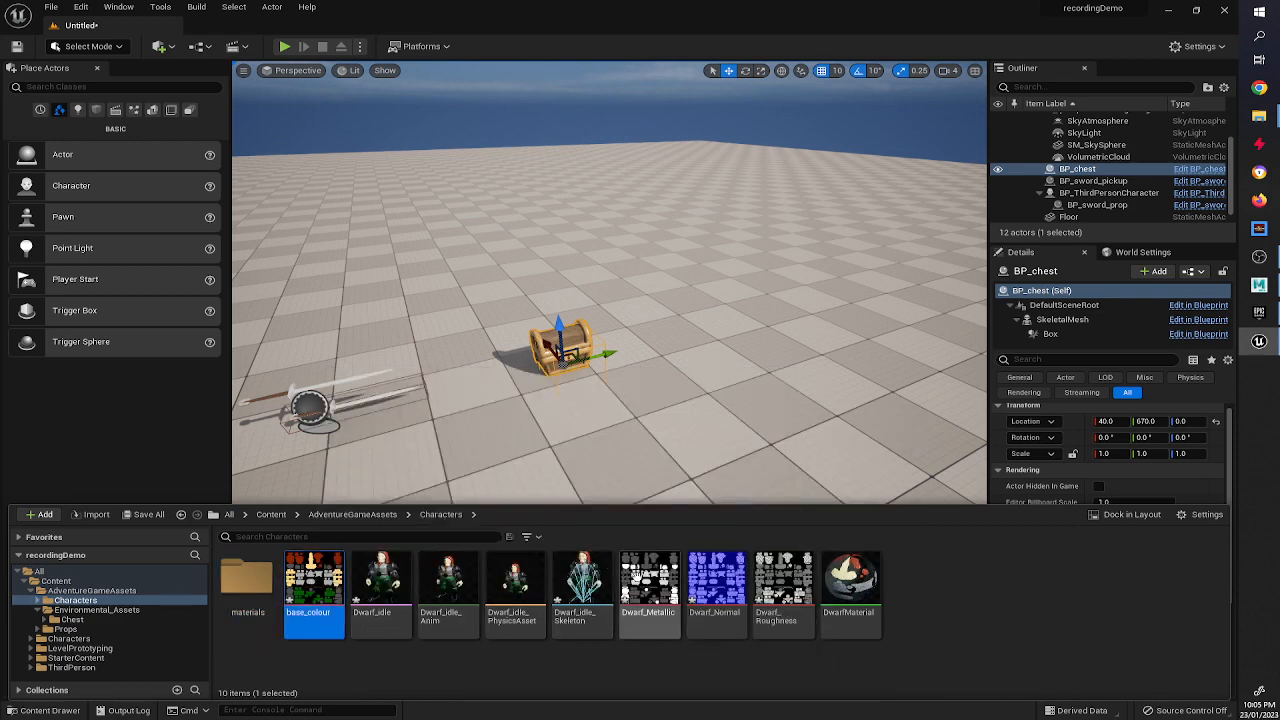
{"action": "left_click", "coordinate": [650, 580], "text": "ctrl"}
{"action": "left_click", "coordinate": [738, 576], "text": "ctrl"}
{"action": "left_click", "coordinate": [784, 580], "text": "ctrl"}
{"action": "left_click", "coordinate": [850, 580], "text": "ctrl"}
{"action": "left_click_drag", "start_coordinate": [850, 580], "coordinate": [228, 584]}
{"action": "left_click", "coordinate": [252, 603]}
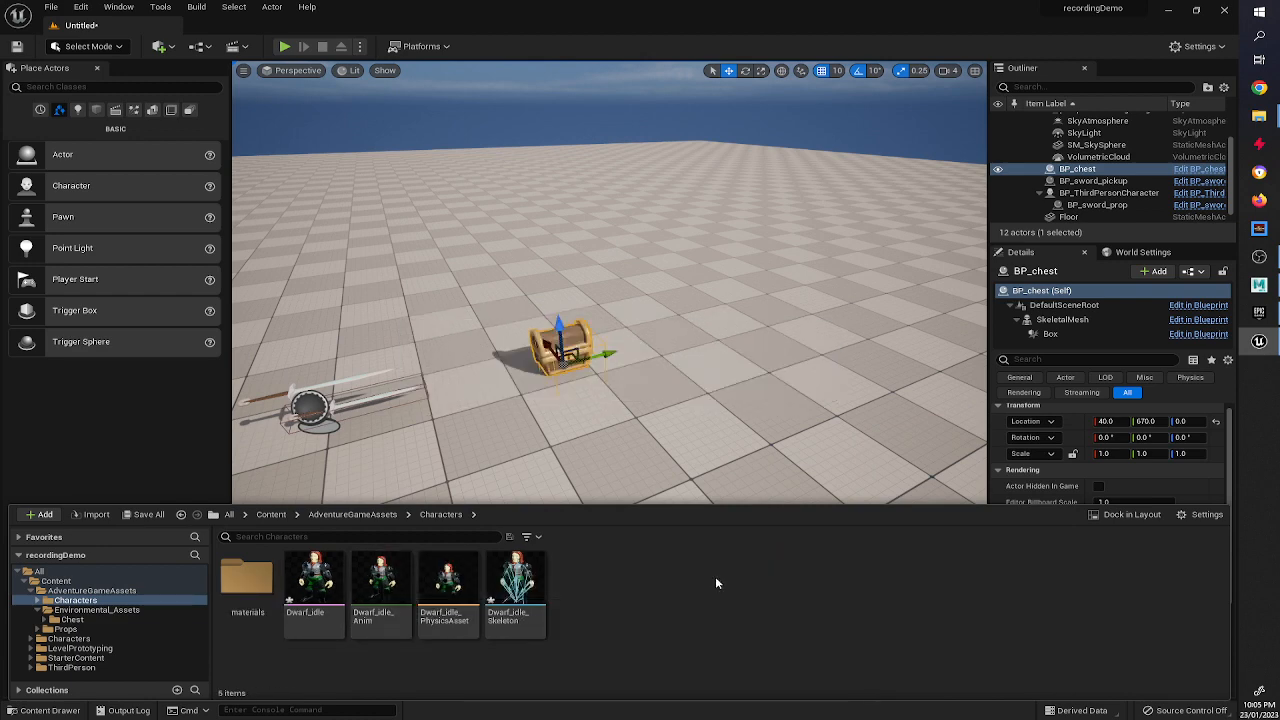
Create another new folder in Characters named ANims.
{"action": "right_click", "coordinate": [678, 595]}
{"action": "left_click", "coordinate": [749, 251]}
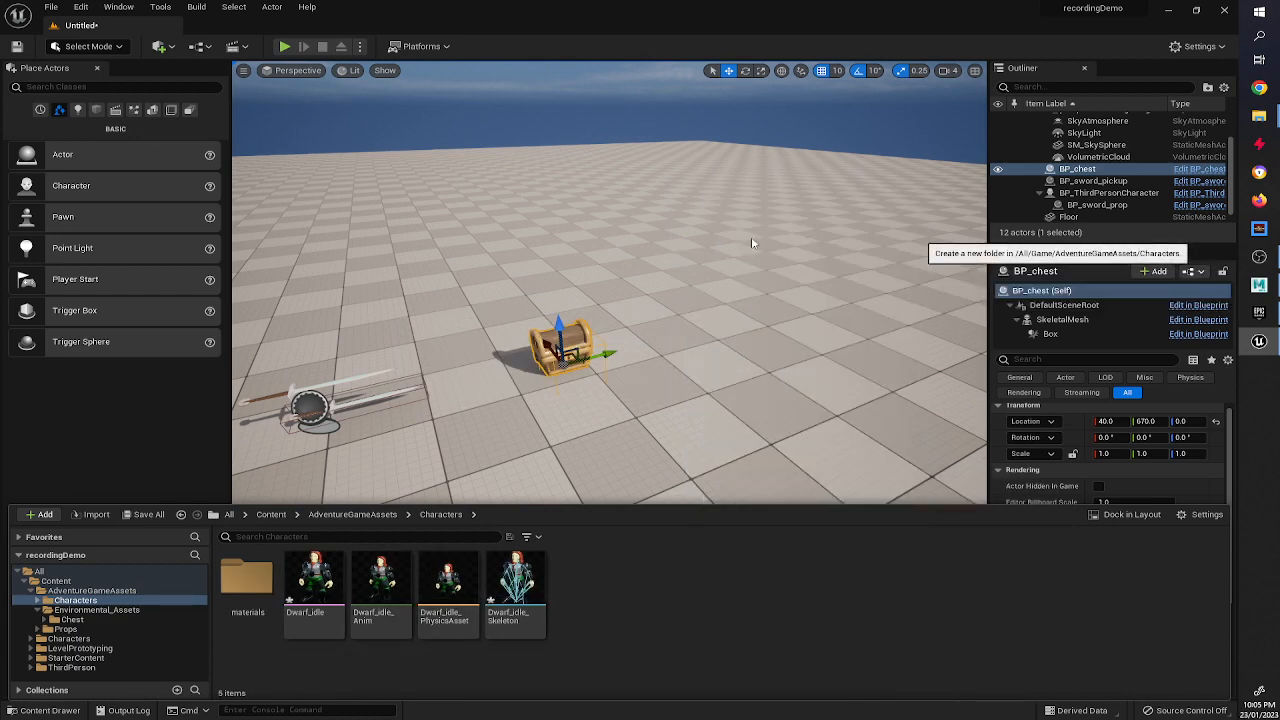
{"action": "type", "text": "ANims"}
{"action": "key", "text": "Return"}
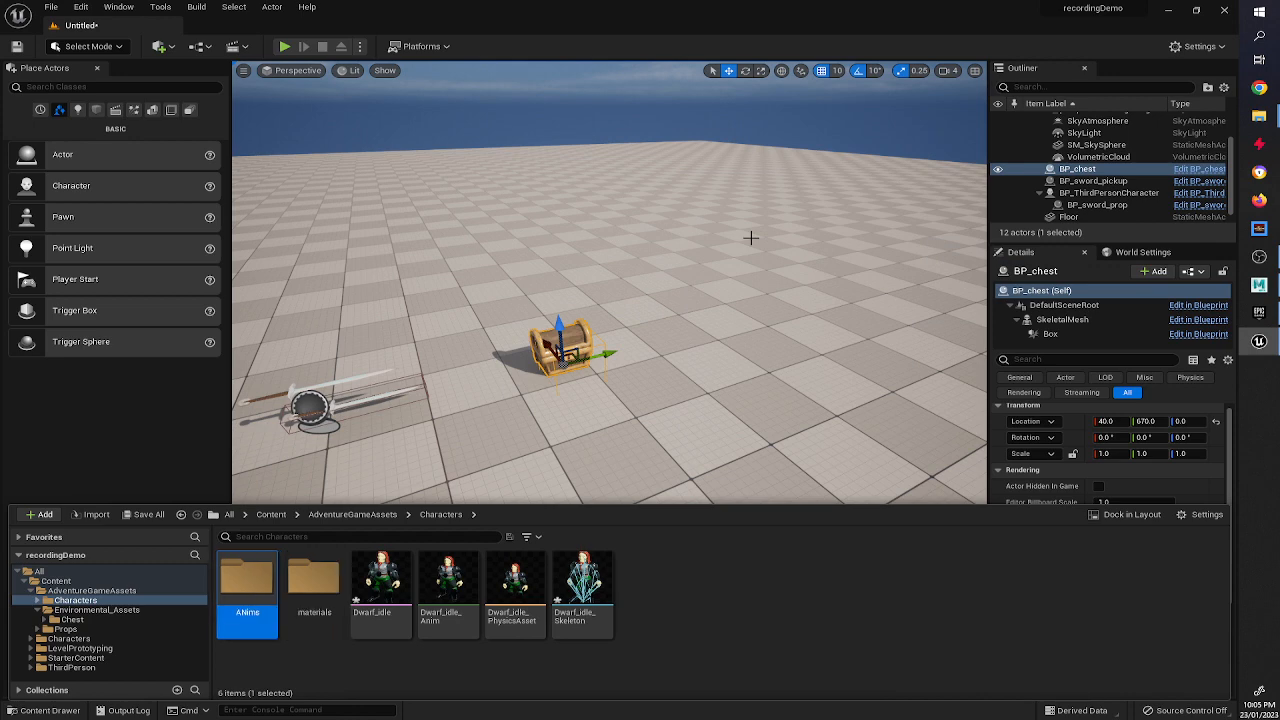
Move Dwarf_idle_Anim into the ANims folder.
{"action": "left_click", "coordinate": [435, 583]}
{"action": "left_click_drag", "start_coordinate": [435, 583], "coordinate": [255, 598]}
{"action": "left_click", "coordinate": [290, 611]}
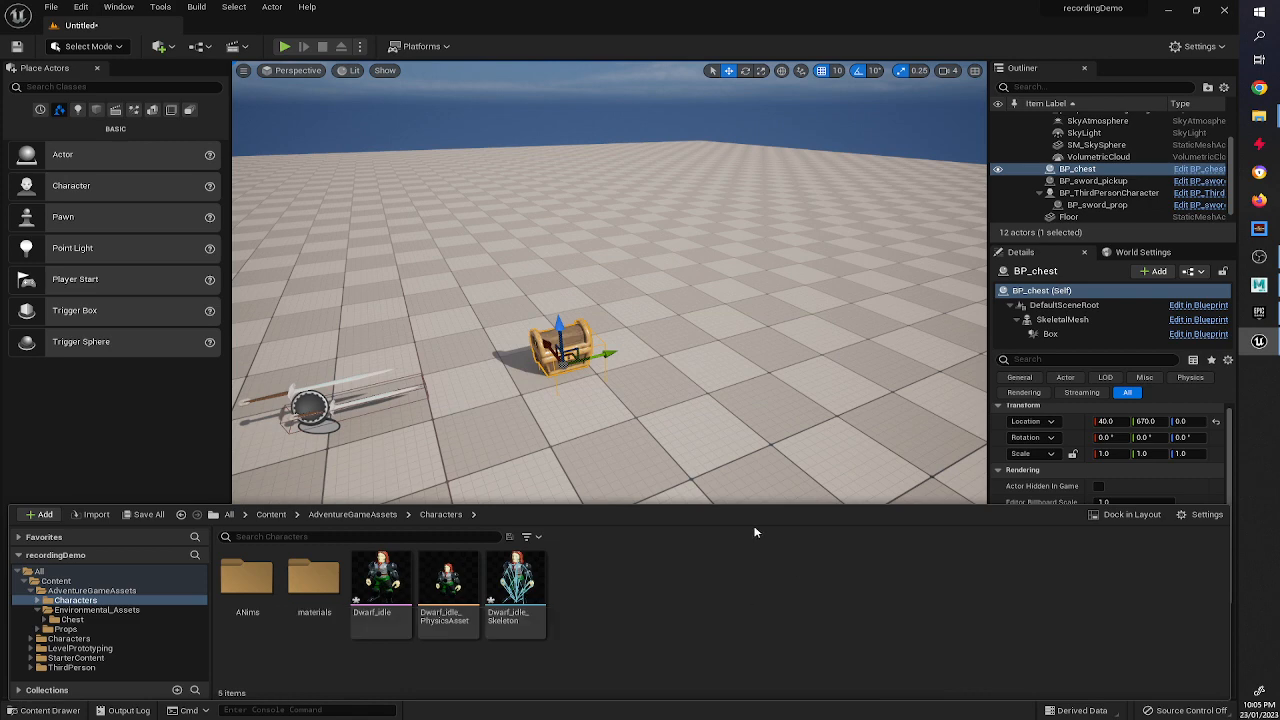
Create a new Blueprint class with Character as parent, named BP_dwarf, and open it.
{"action": "right_click", "coordinate": [713, 601]}
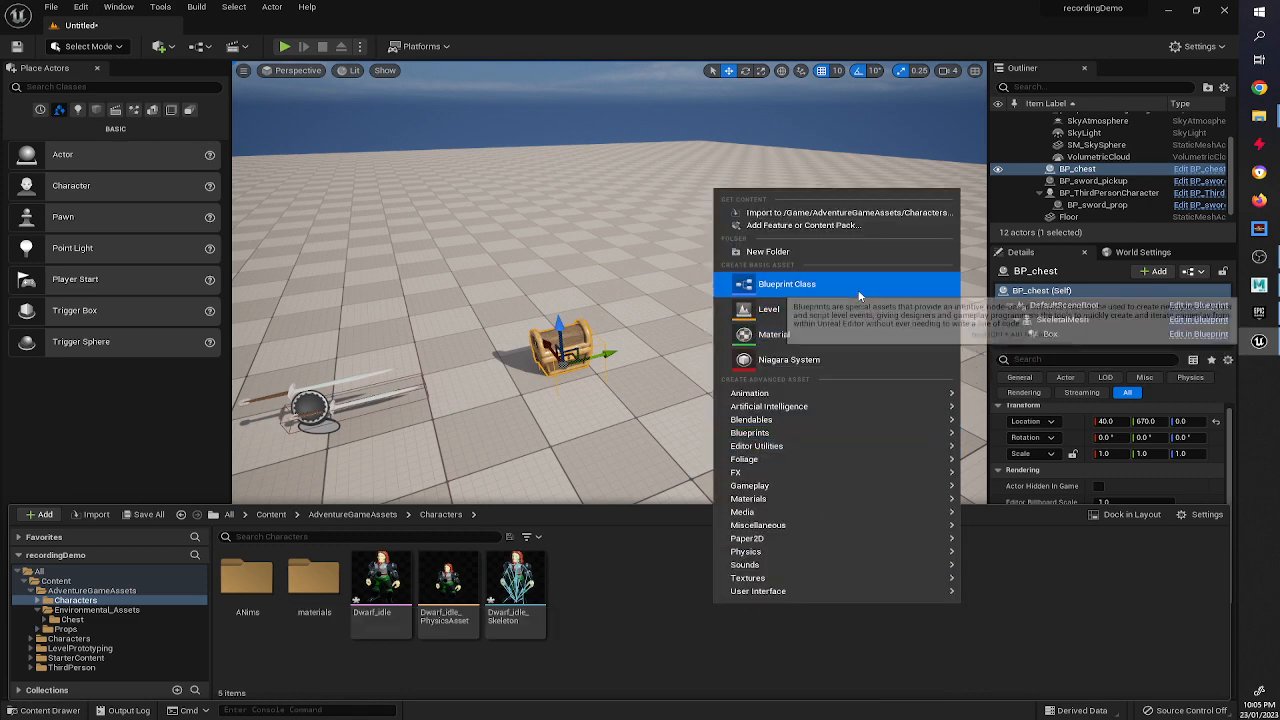
{"action": "left_click", "coordinate": [820, 284]}
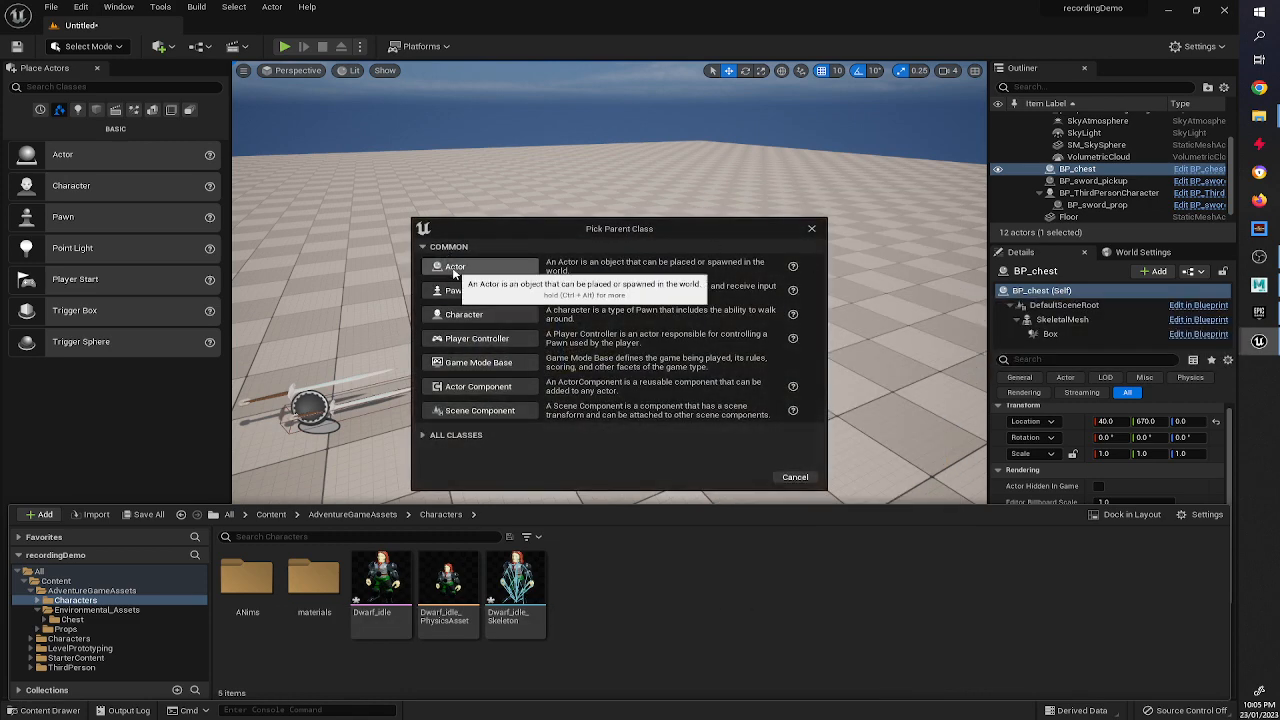
{"action": "left_click", "coordinate": [505, 319]}
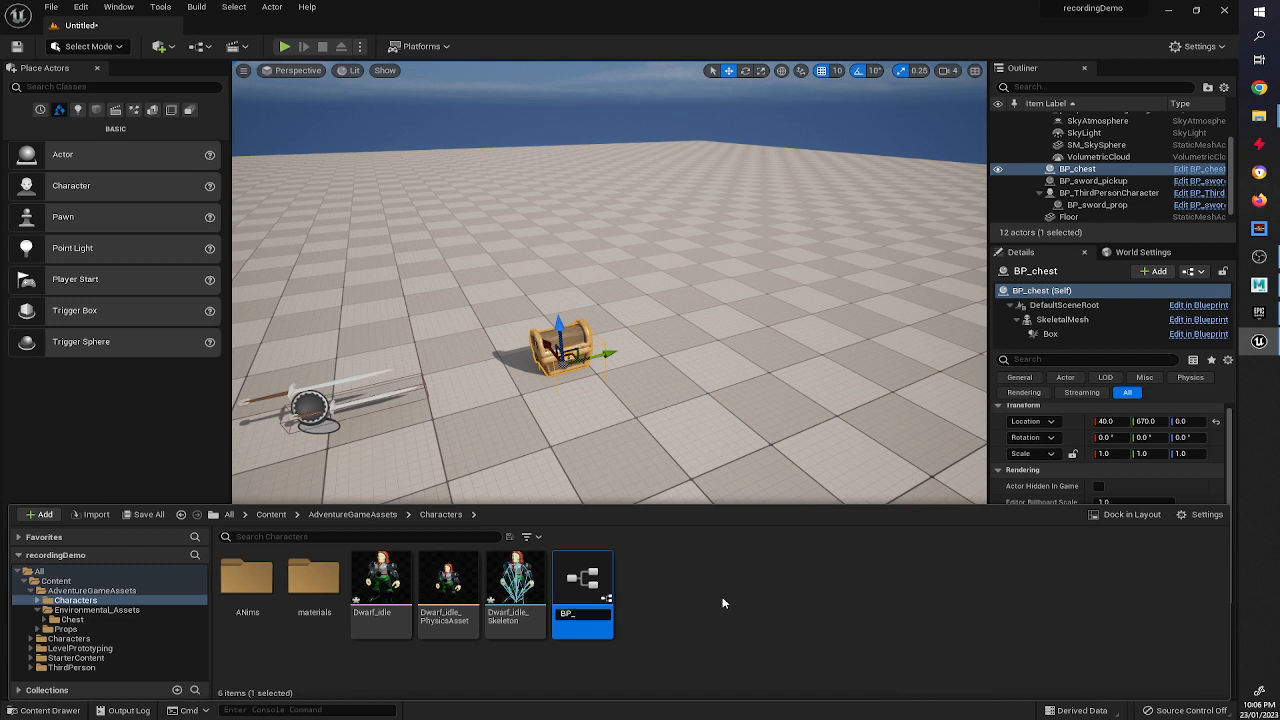
{"action": "type", "text": "f"}
{"action": "key", "text": "Return"}
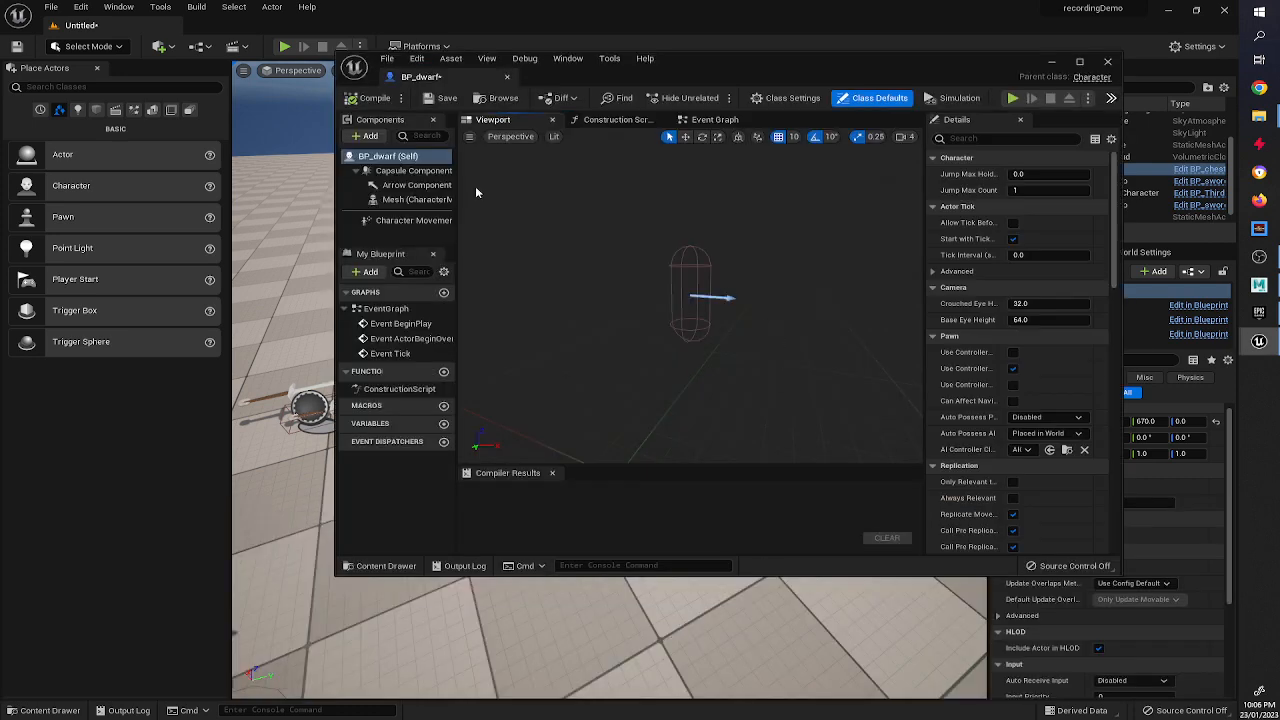
Maximize the Blueprint editor and inspect the capsule, arrow, mesh and character movement components.
{"action": "left_click", "coordinate": [415, 199]}
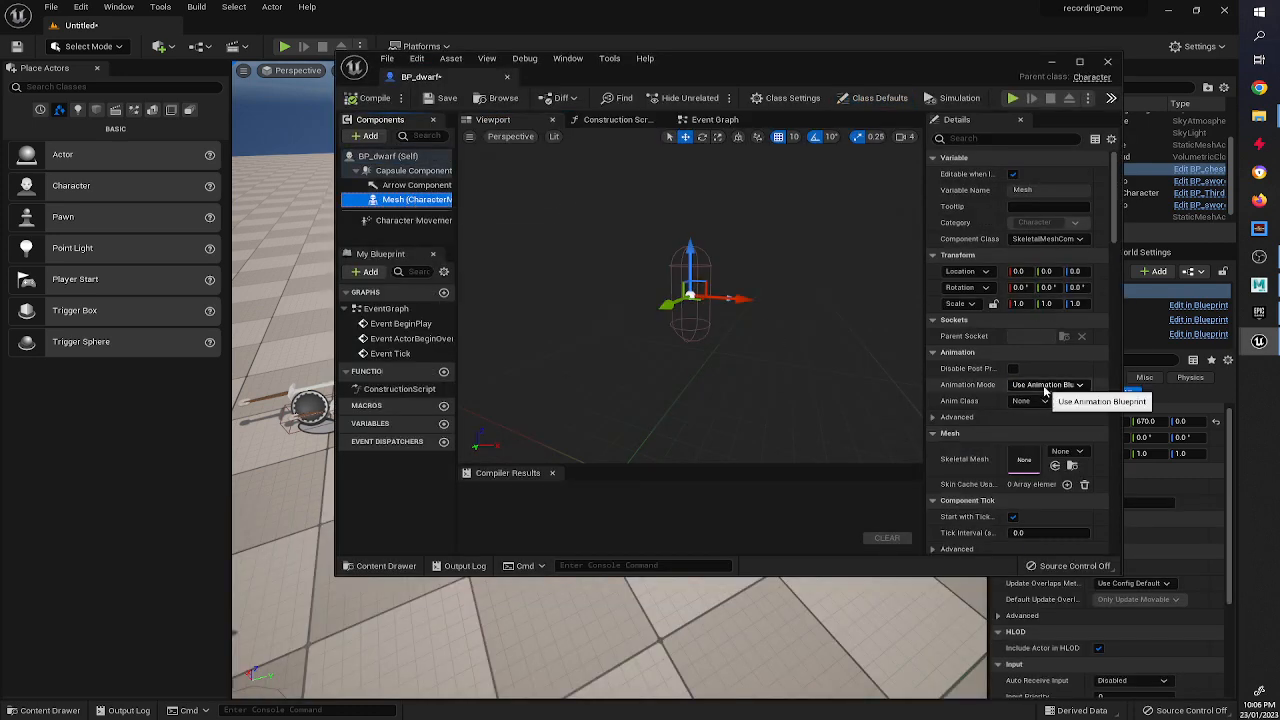
{"action": "left_click", "coordinate": [1079, 61]}
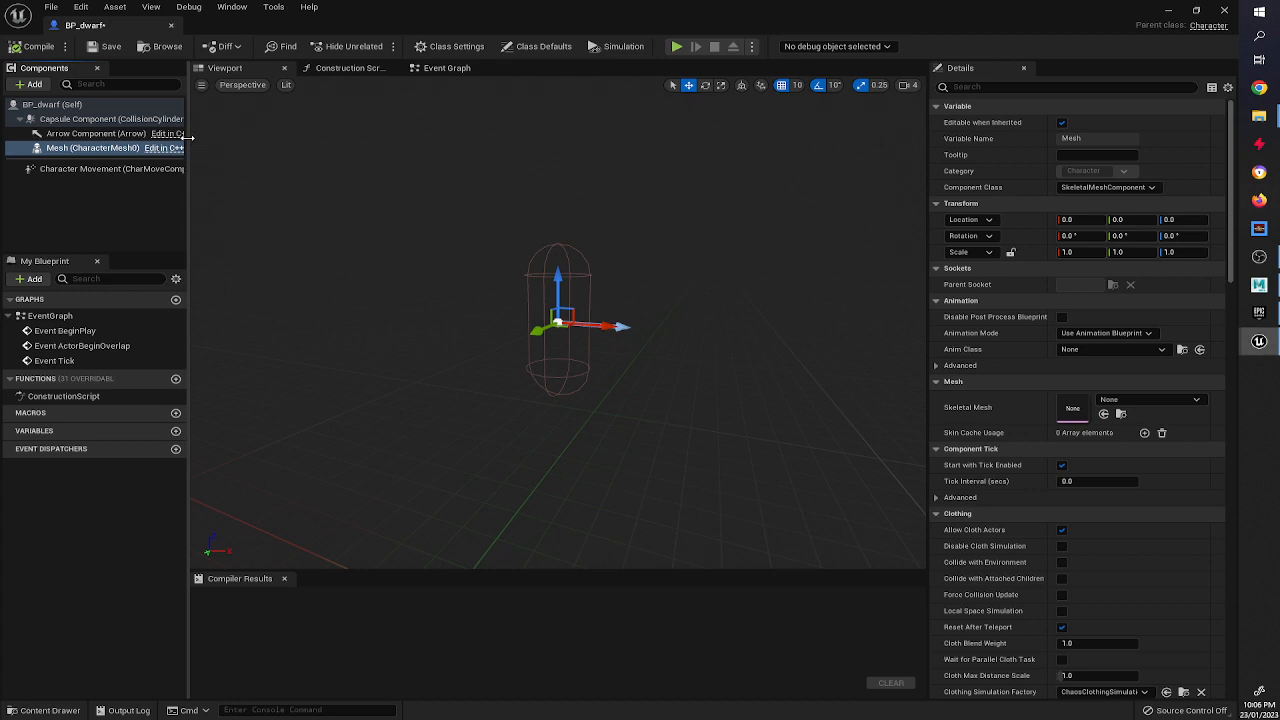
{"action": "left_click_drag", "start_coordinate": [187, 137], "coordinate": [300, 130]}
{"action": "left_click", "coordinate": [186, 119]}
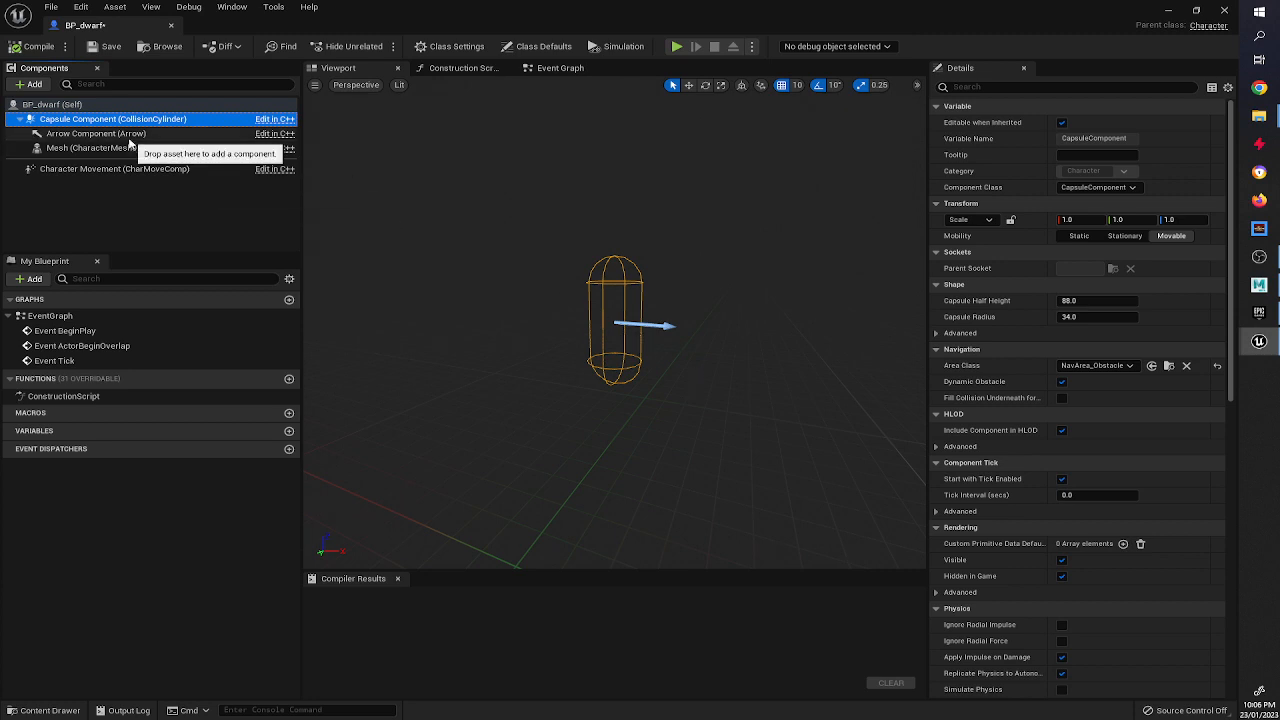
{"action": "left_click", "coordinate": [120, 133]}
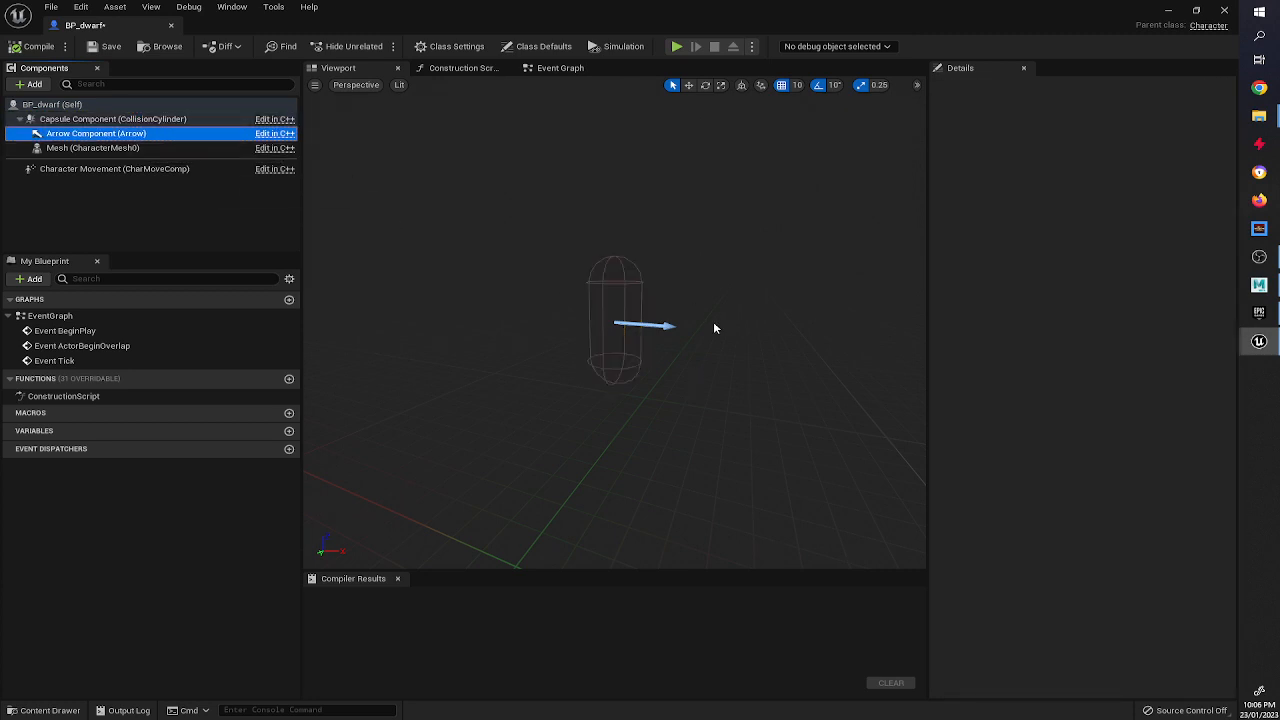
{"action": "left_click", "coordinate": [110, 148]}
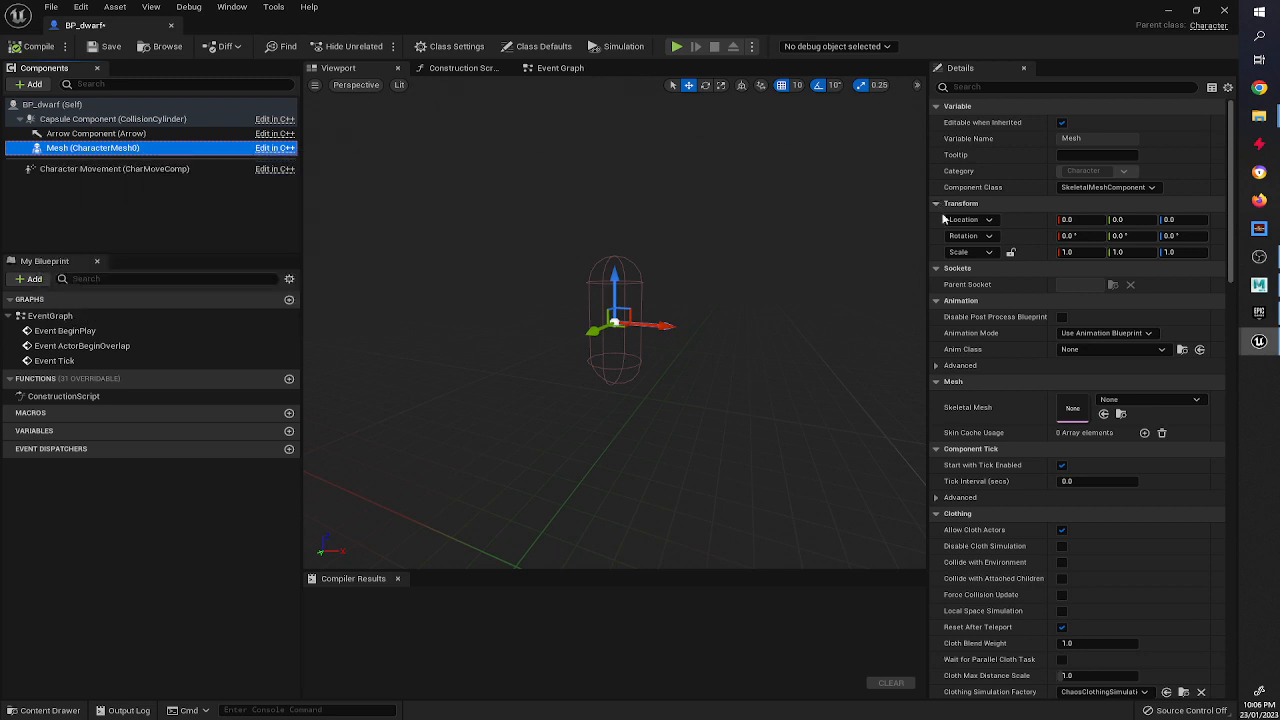
{"action": "left_click", "coordinate": [60, 169]}
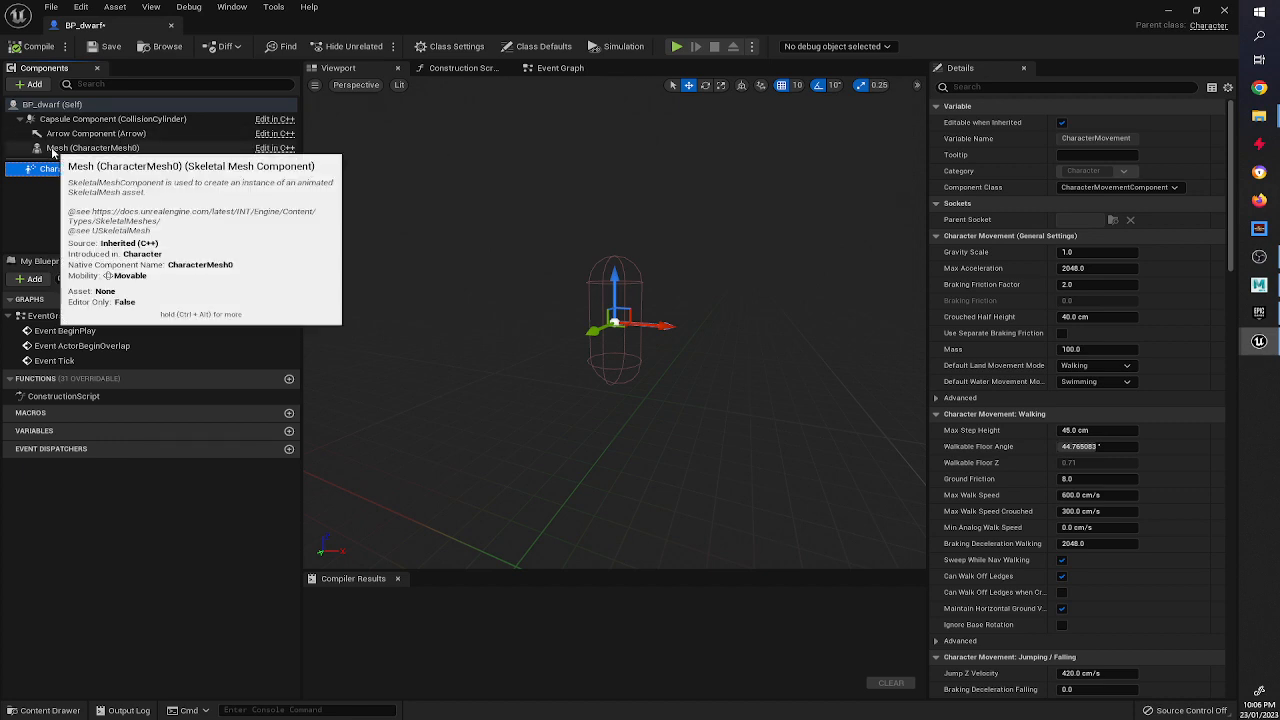
Assign Dwarf_idle as the Mesh component's skeletal mesh.
{"action": "left_click", "coordinate": [54, 149]}
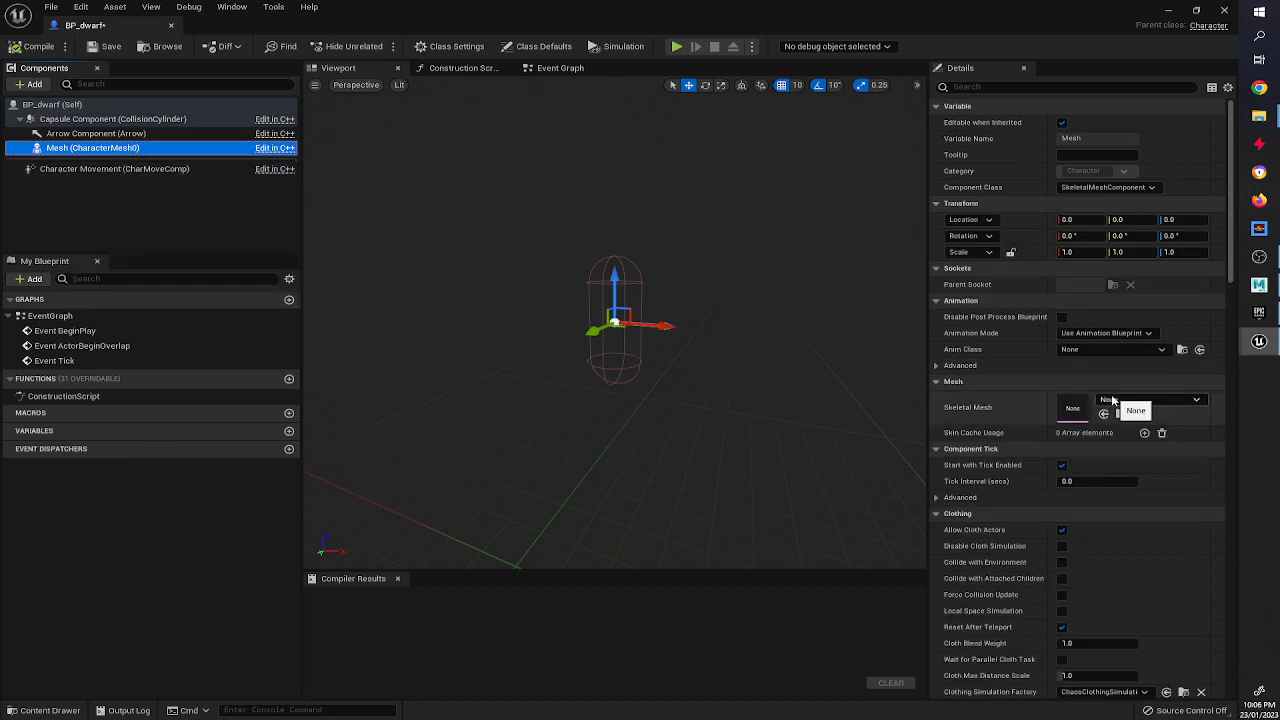
{"action": "left_click", "coordinate": [1113, 400]}
{"action": "left_click", "coordinate": [1092, 508]}
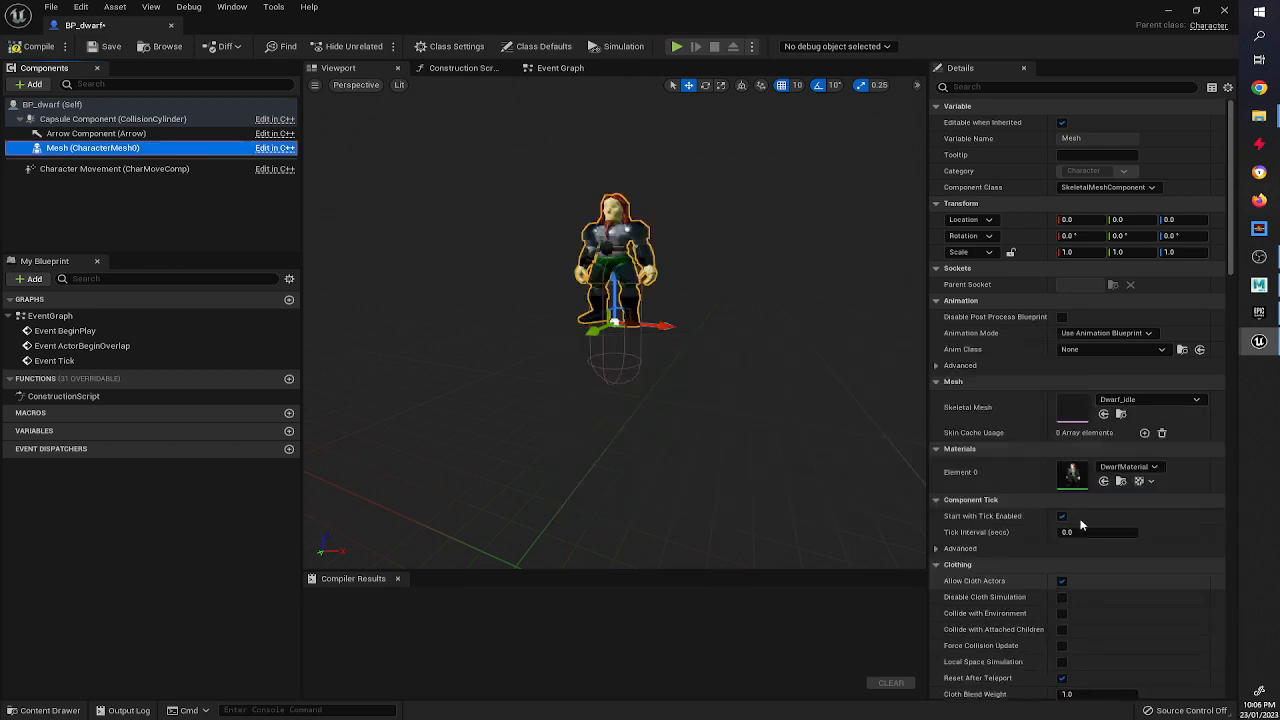
Lower the dwarf mesh to -90 on Z so its feet sit at the capsule's base.
{"action": "left_click_drag", "start_coordinate": [618, 277], "coordinate": [611, 340]}
{"action": "key", "text": "f"}
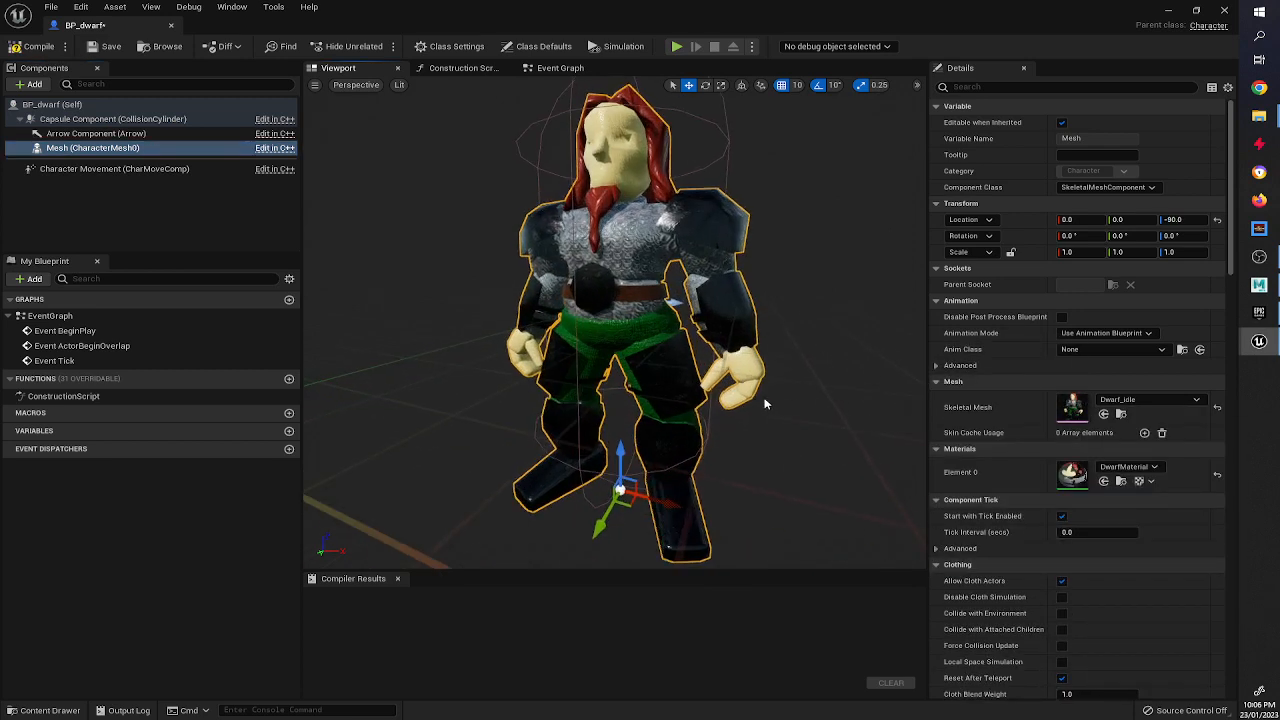
{"action": "scroll", "coordinate": [772, 392], "scroll_direction": "up", "scroll_amount": 2}
{"action": "left_click_drag", "start_coordinate": [800, 321], "coordinate": [792, 385], "text": "alt"}
Rotate the dwarf mesh -90 degrees in yaw to face the arrow's direction.
{"action": "key", "text": "e"}
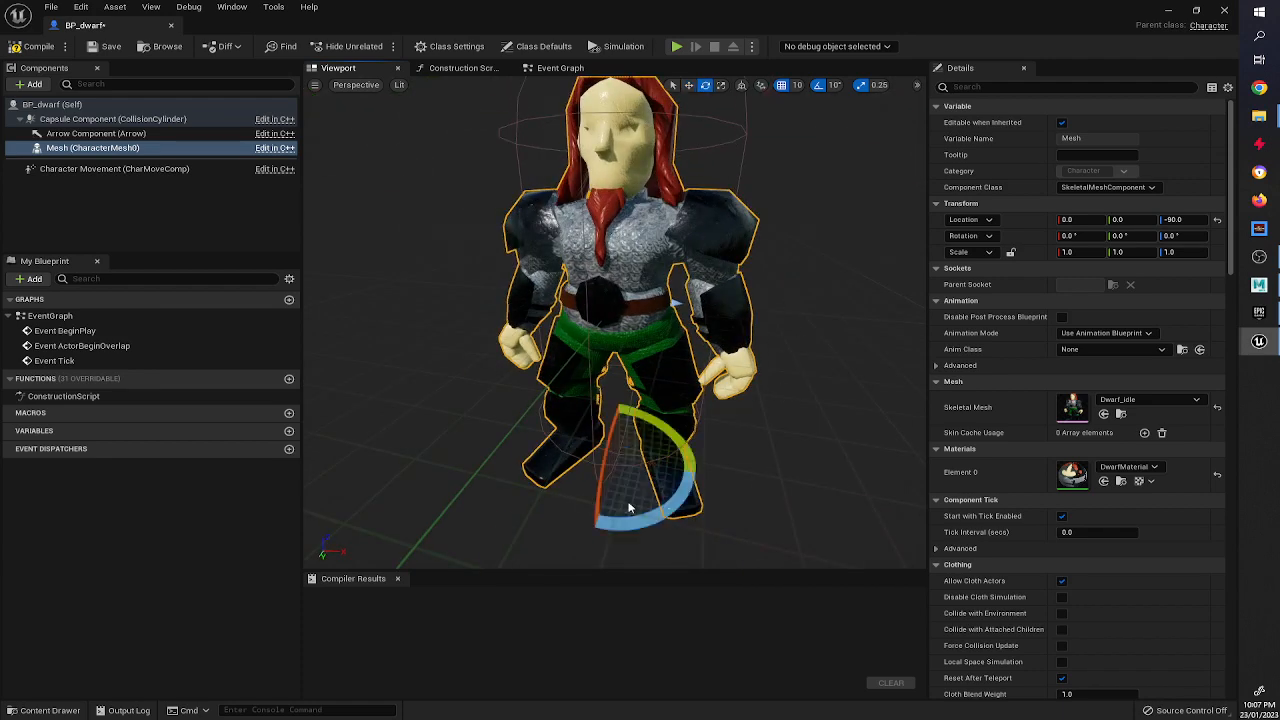
{"action": "left_click_drag", "start_coordinate": [710, 478], "coordinate": [773, 480]}
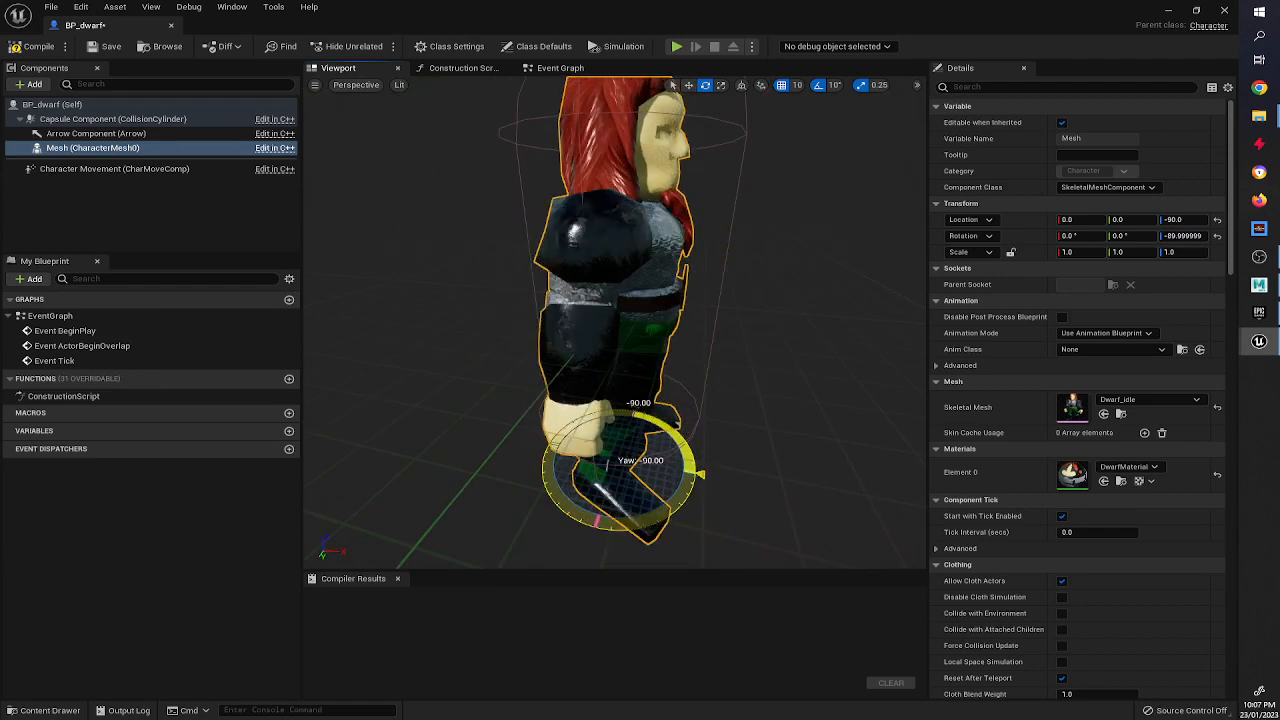
{"action": "left_click_drag", "start_coordinate": [770, 369], "coordinate": [695, 388], "text": "alt"}
{"action": "key", "text": "w"}
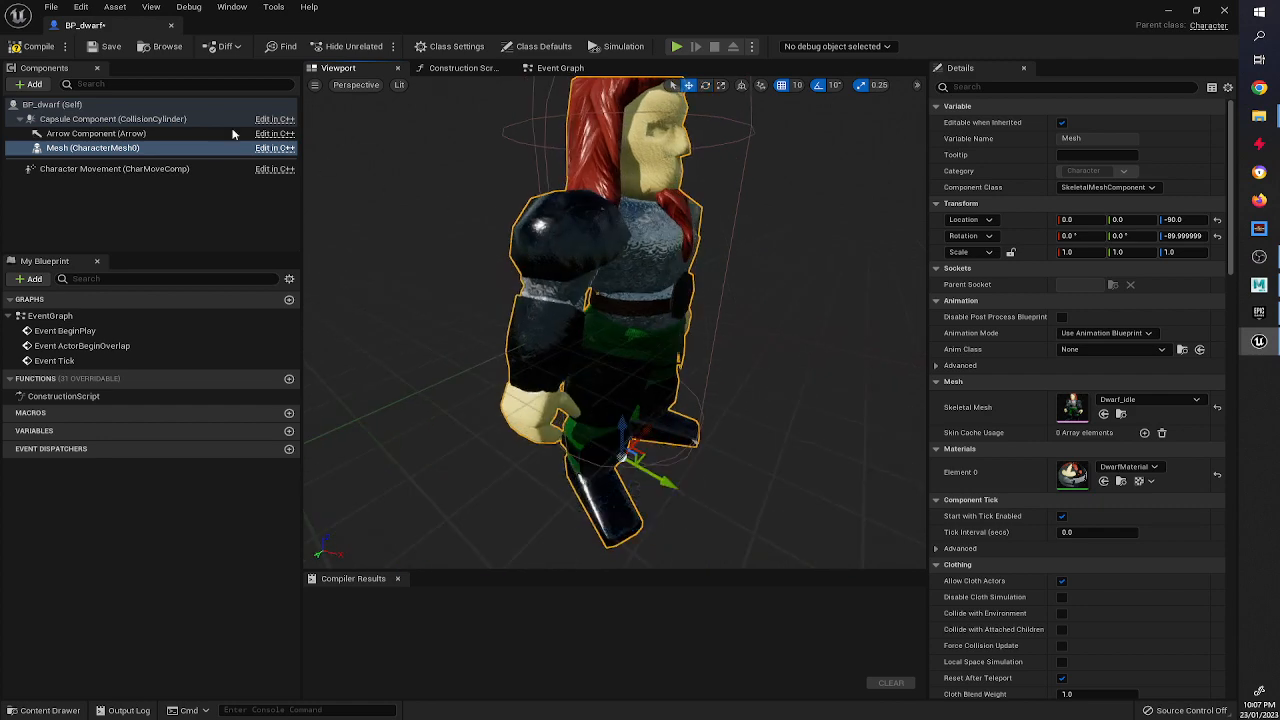
Compile BP_dwarf, place an instance of it in the level to preview it, and delete that instance again.
{"action": "left_click", "coordinate": [22, 47]}
{"action": "left_click", "coordinate": [1167, 11]}
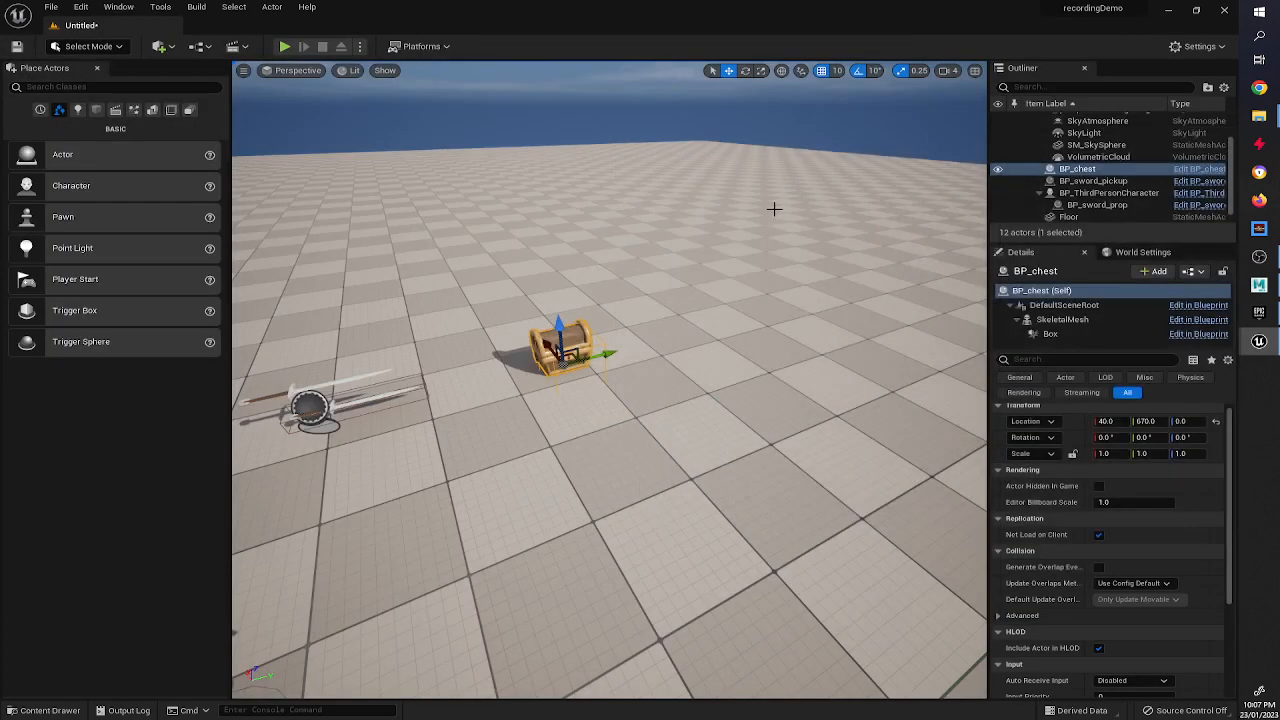
{"action": "left_click", "coordinate": [45, 710]}
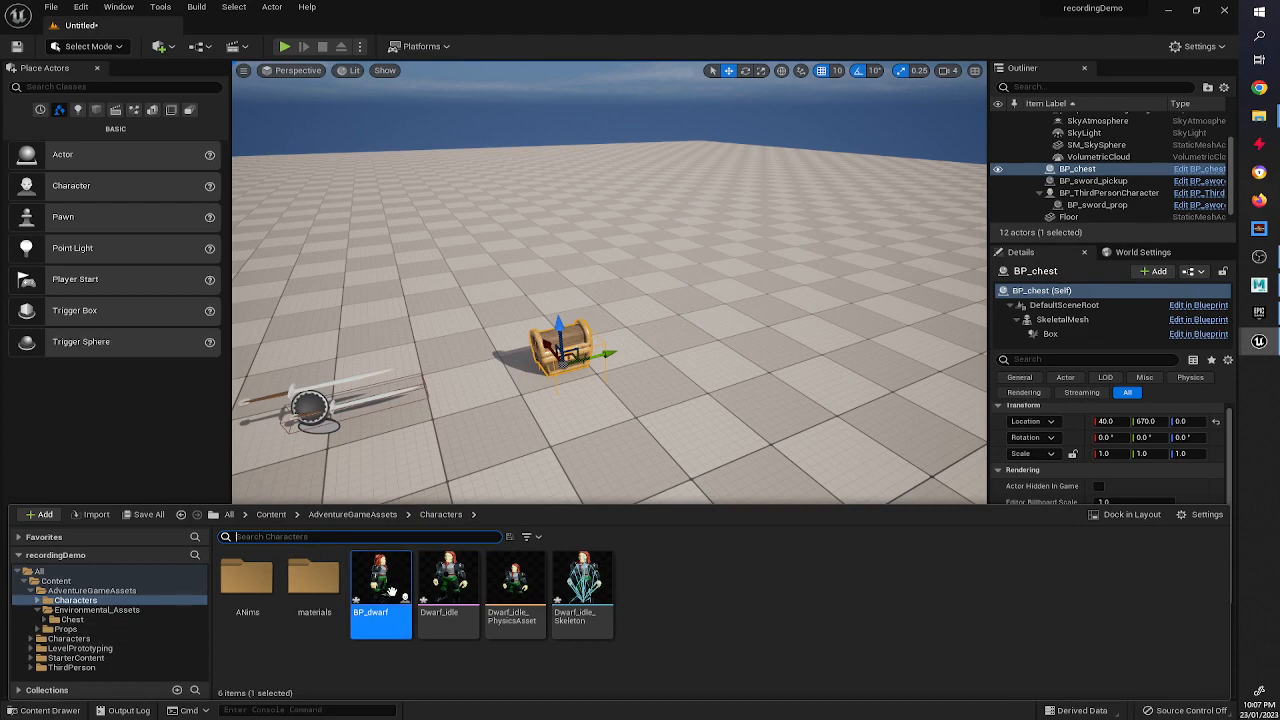
{"action": "left_click_drag", "start_coordinate": [443, 570], "coordinate": [980, 308]}
{"action": "scroll", "coordinate": [652, 340], "scroll_direction": "up", "scroll_amount": 5}
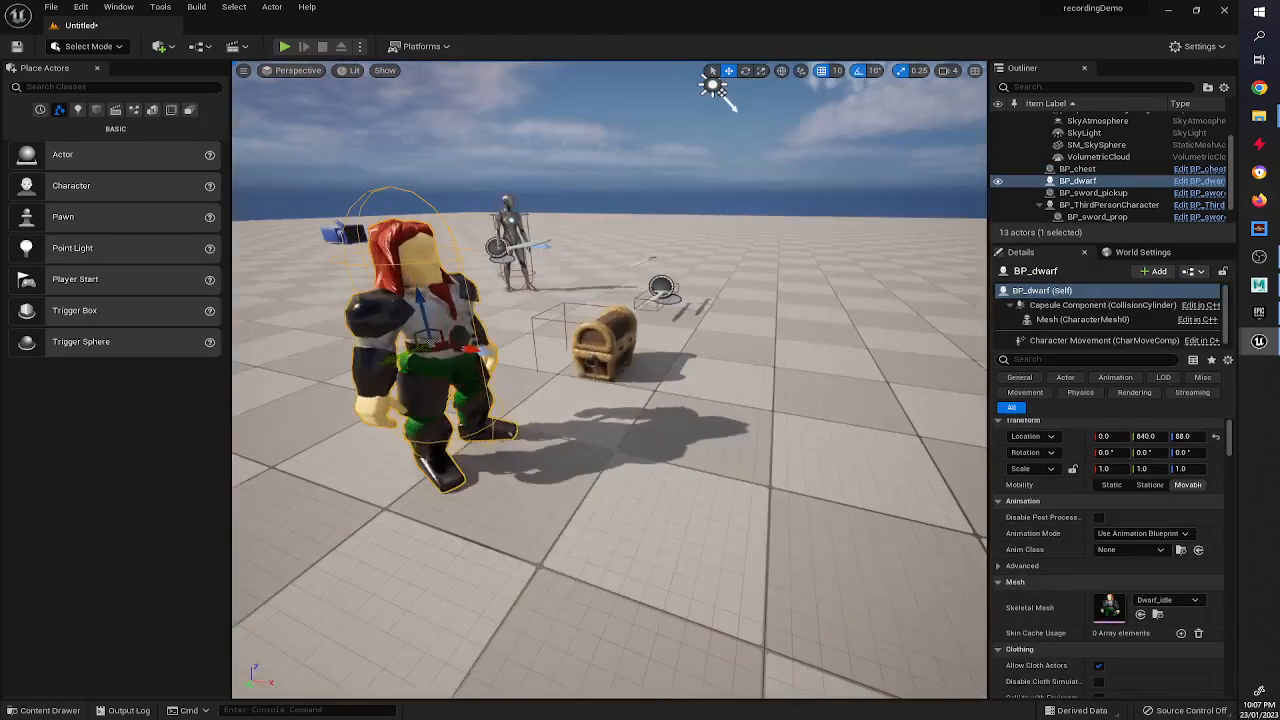
{"action": "left_click_drag", "start_coordinate": [560, 328], "coordinate": [574, 380], "text": "alt"}
{"action": "scroll", "coordinate": [591, 331], "scroll_direction": "down", "scroll_amount": 5}
{"action": "key", "text": "Delete"}
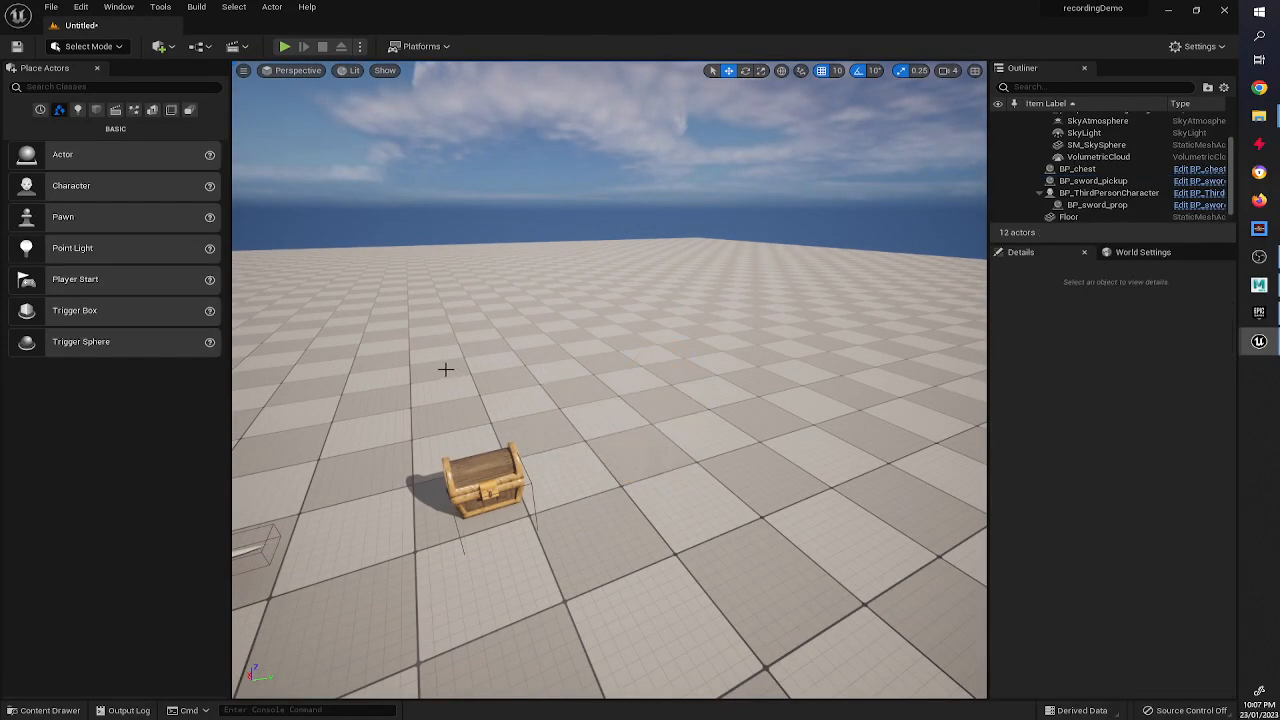
Reopen BP_dwarf and add a Spring Arm component attached to the dwarf mesh.
{"action": "left_click", "coordinate": [45, 710]}
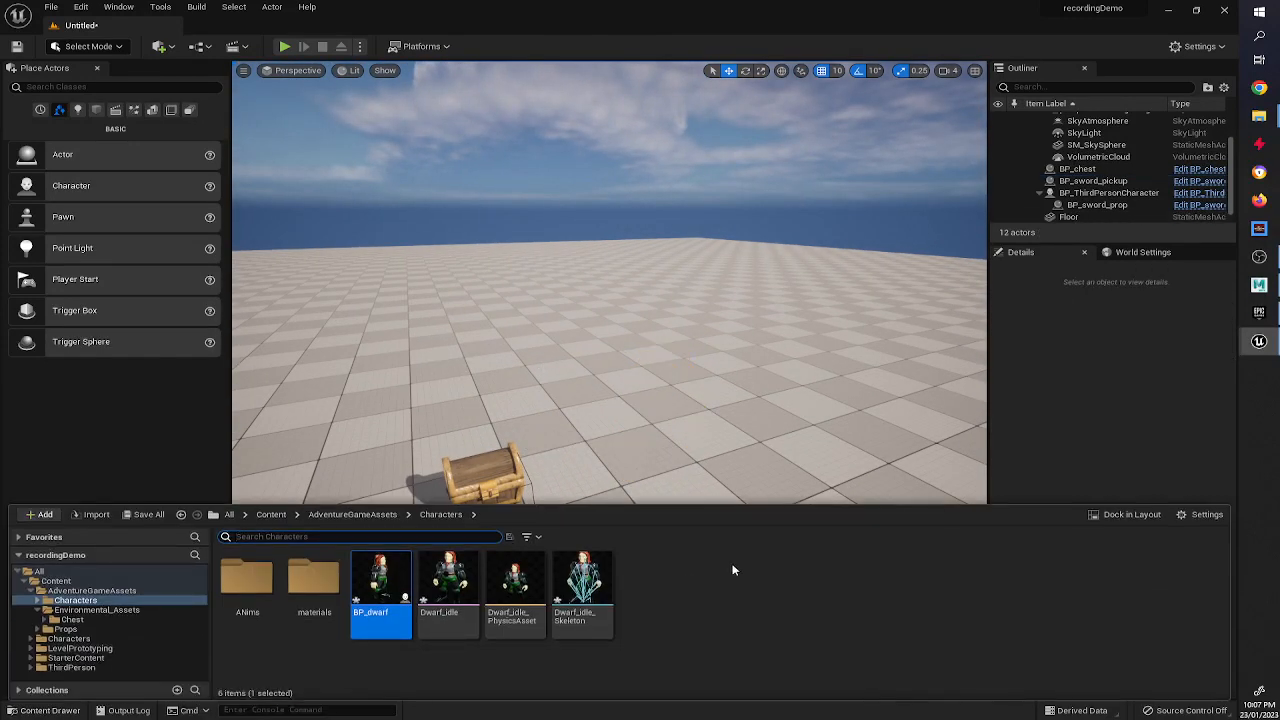
{"action": "double_click", "coordinate": [404, 594]}
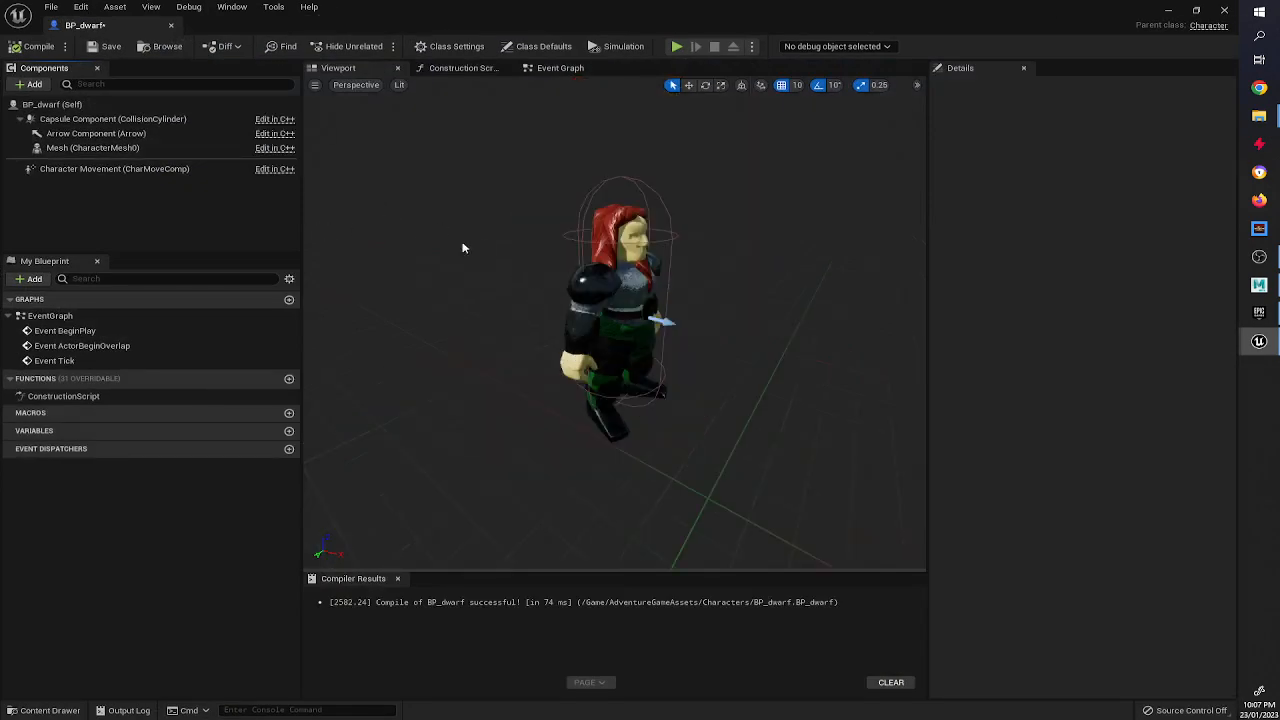
{"action": "left_click", "coordinate": [622, 284]}
{"action": "right_click_drag", "start_coordinate": [622, 284], "coordinate": [766, 288]}
{"action": "key", "text": "a"}
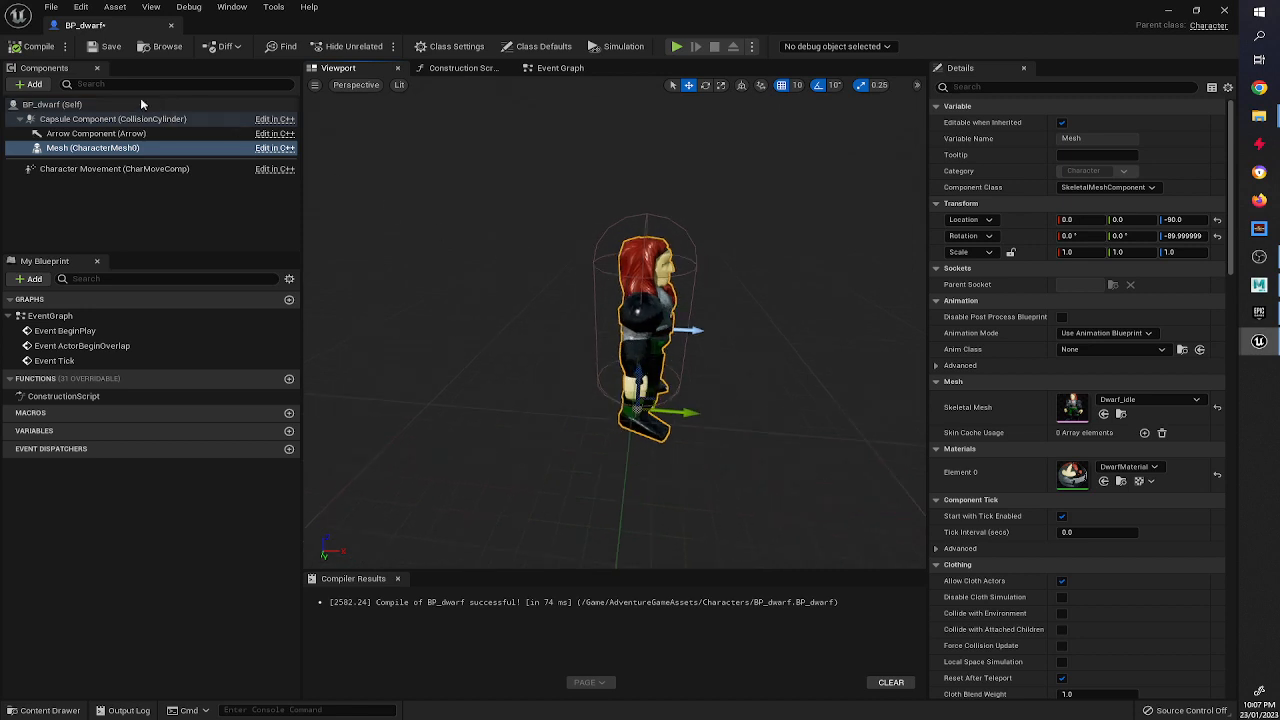
{"action": "left_click", "coordinate": [28, 84]}
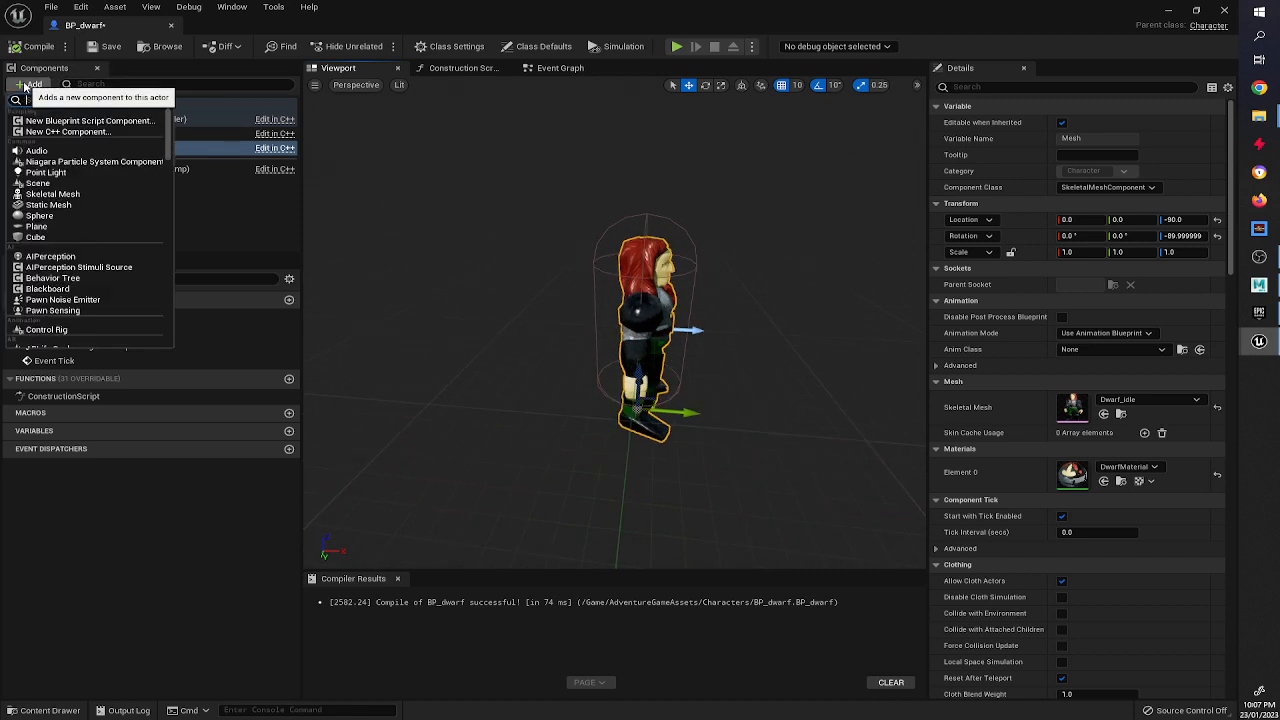
{"action": "type", "text": "spring"}
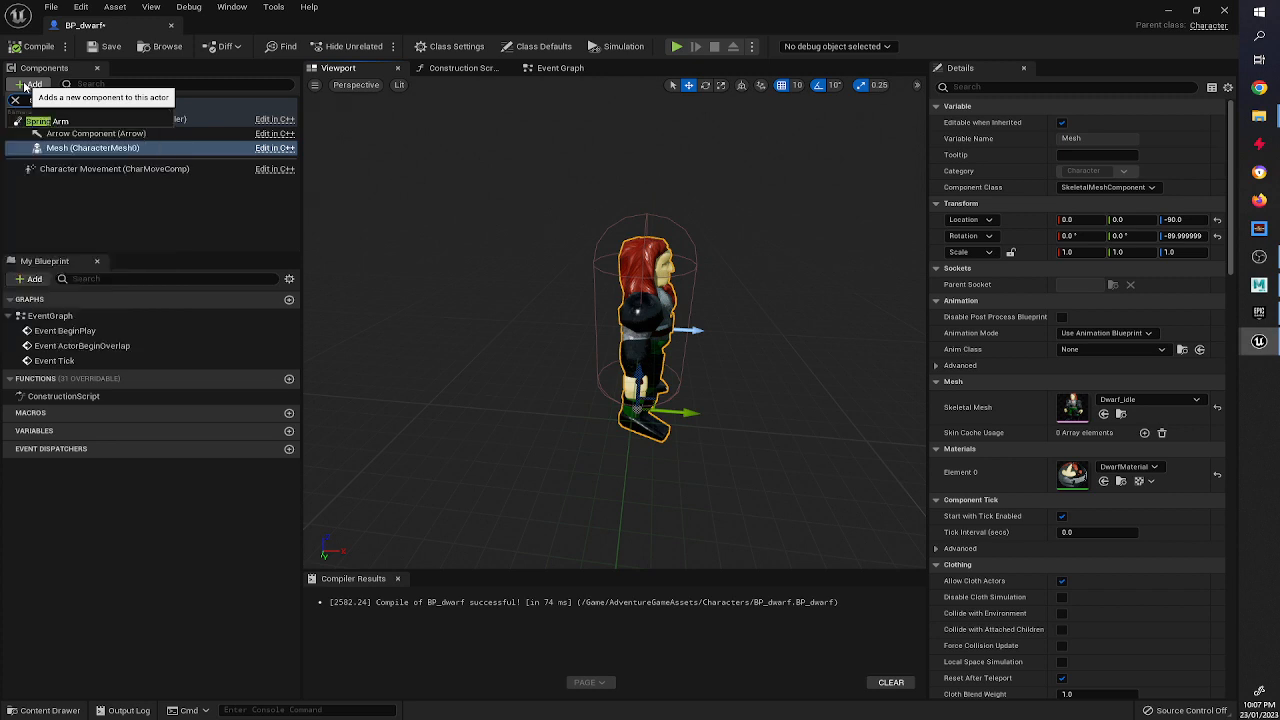
{"action": "left_click", "coordinate": [27, 124]}
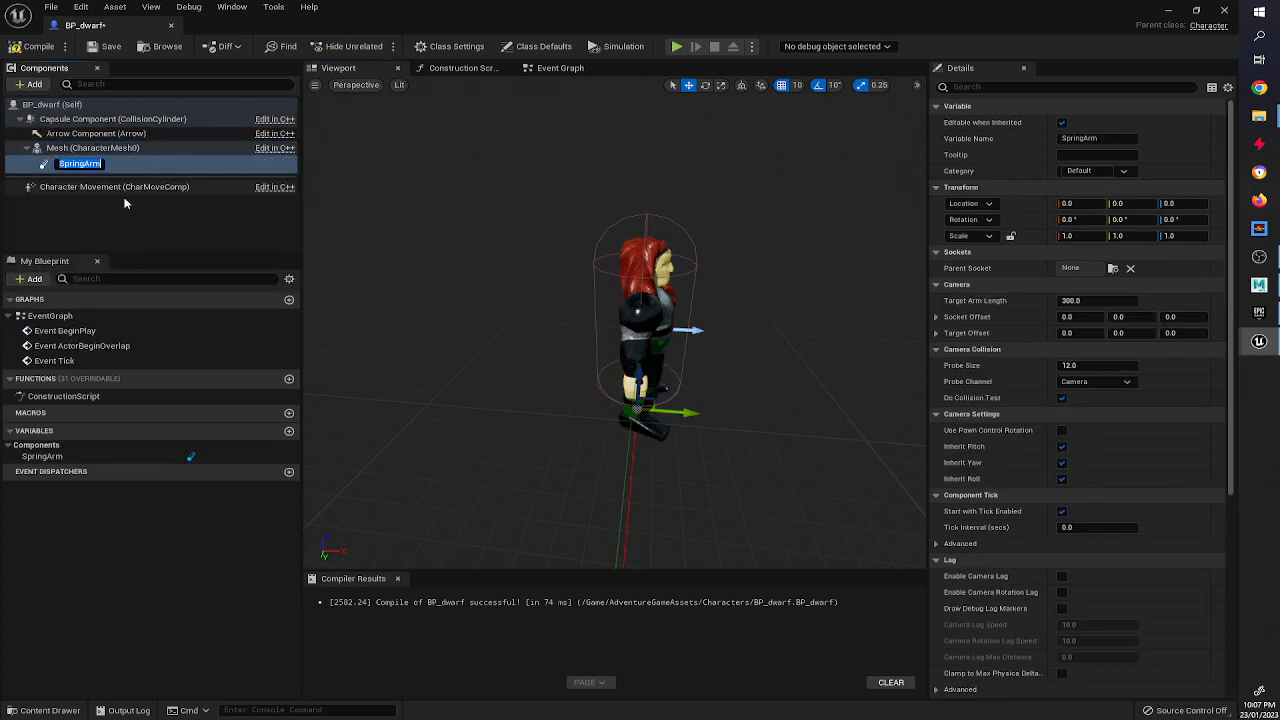
{"action": "key", "text": "Return"}
Raise the spring arm to 90 on Z and rotate it 90 degrees in yaw.
{"action": "left_click", "coordinate": [116, 163]}
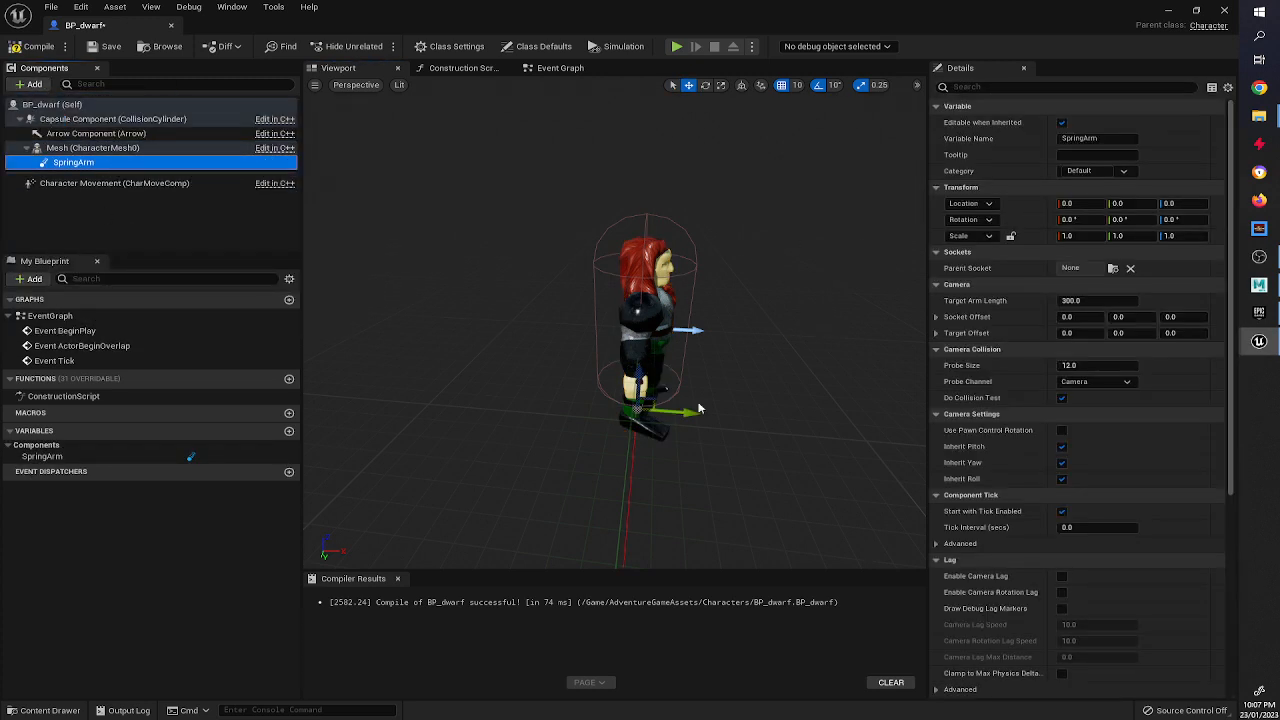
{"action": "left_click_drag", "start_coordinate": [639, 377], "coordinate": [640, 299]}
{"action": "key", "text": "e"}
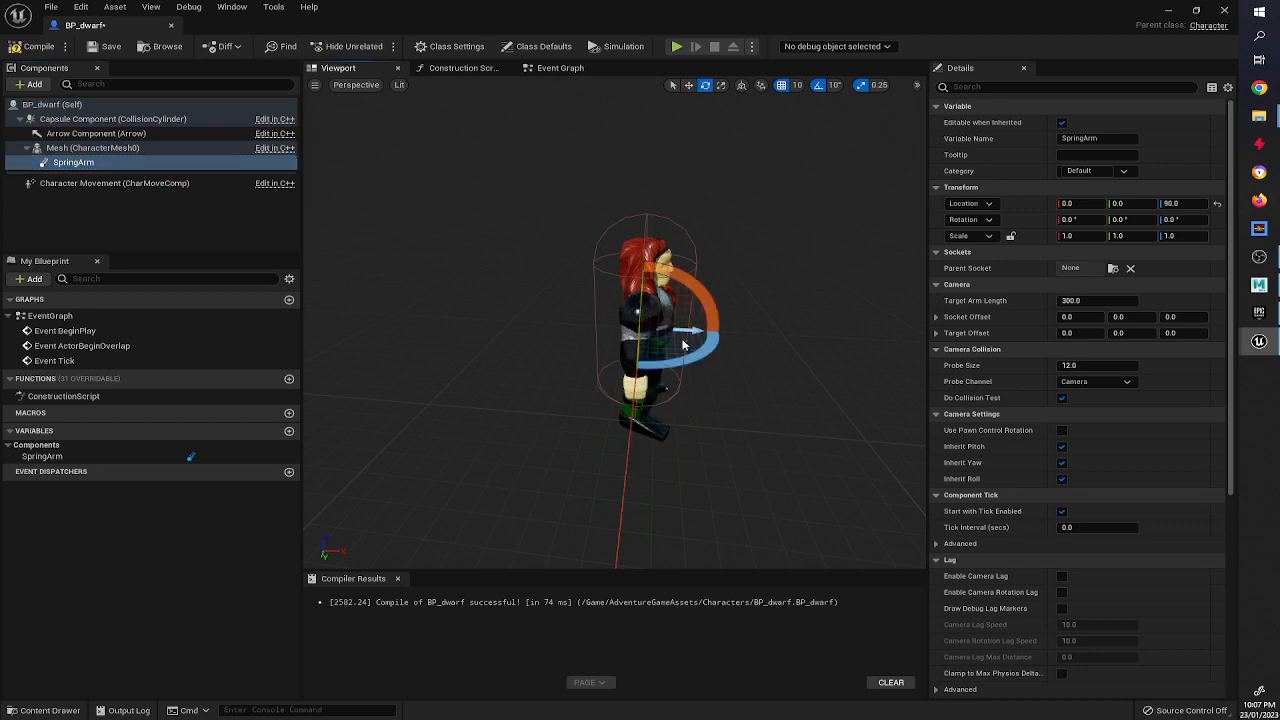
{"action": "left_click_drag", "start_coordinate": [682, 360], "coordinate": [586, 360]}
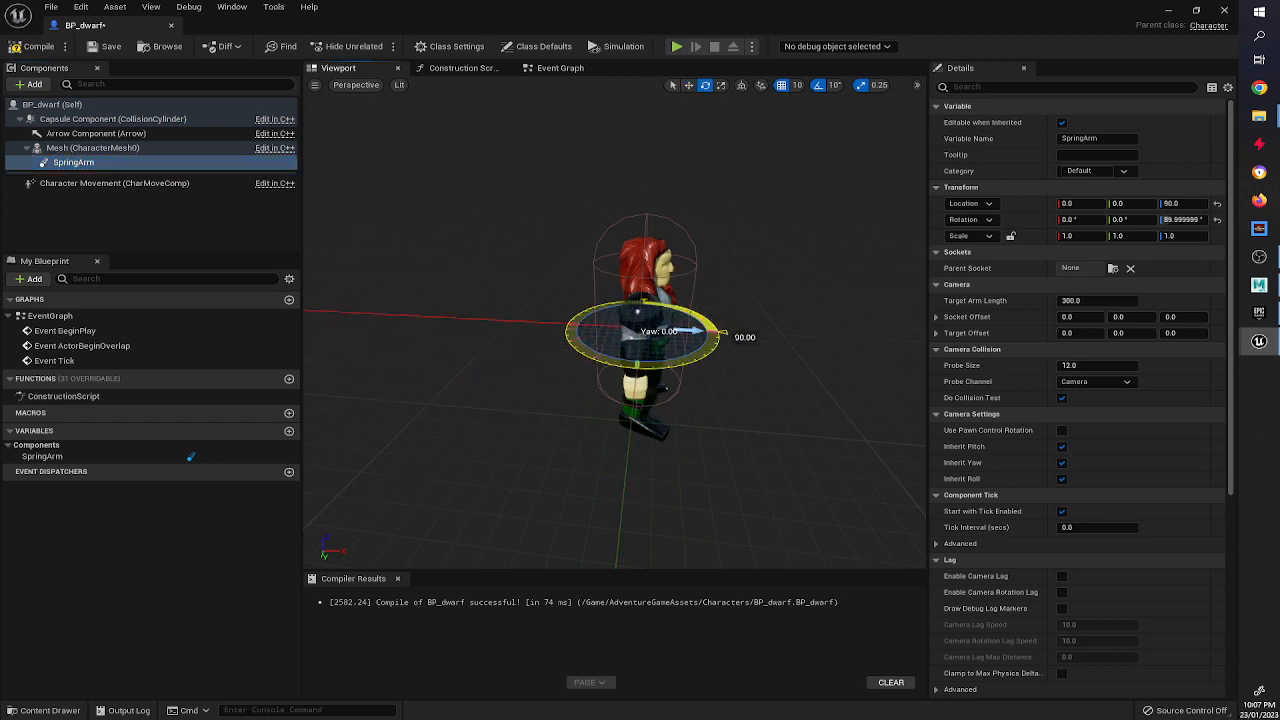
{"action": "left_click_drag", "start_coordinate": [666, 368], "coordinate": [630, 356], "text": "alt"}
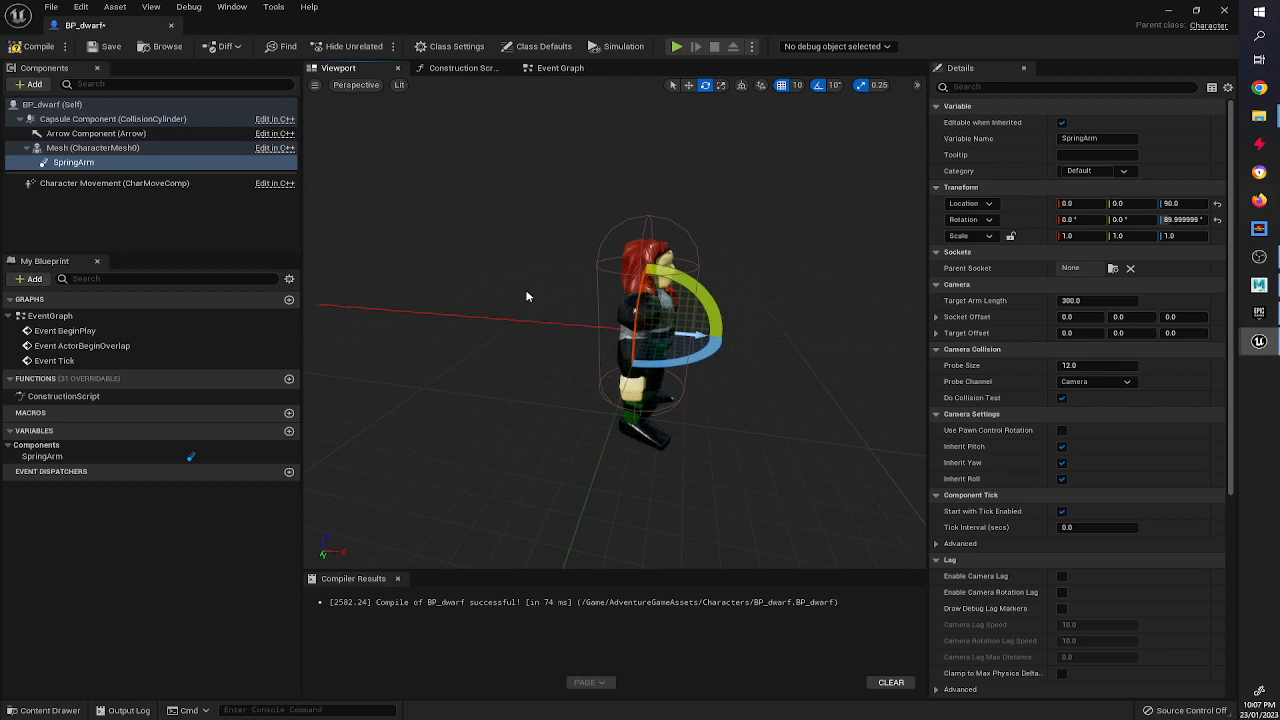
{"action": "key", "text": "w"}
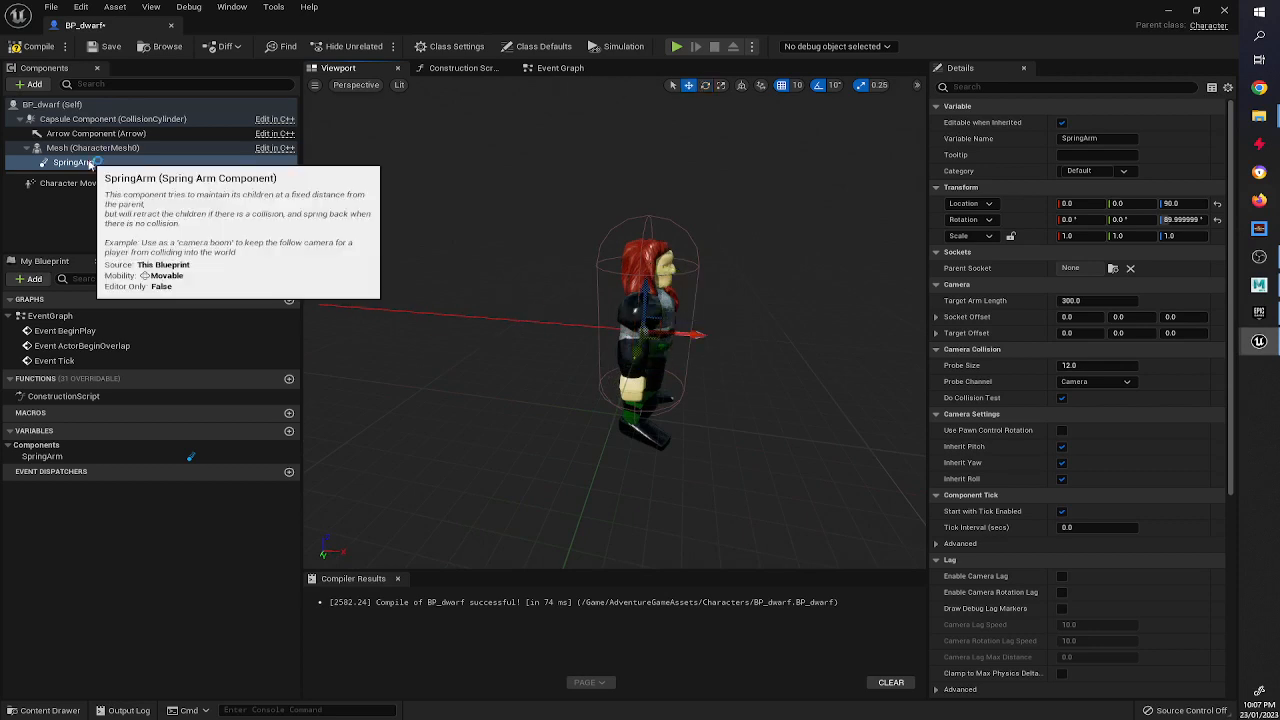
Add a Camera component under the spring arm and rotate it -10 degrees in yaw.
{"action": "left_click", "coordinate": [31, 85]}
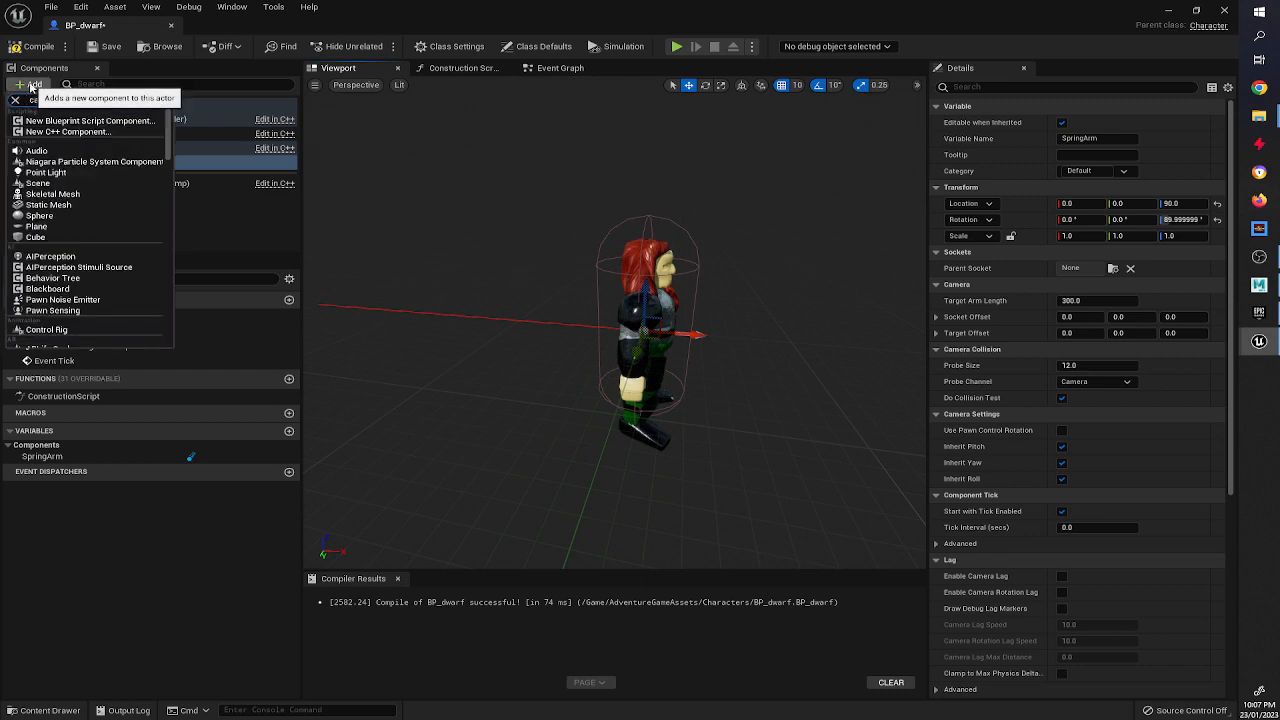
{"action": "type", "text": "camera"}
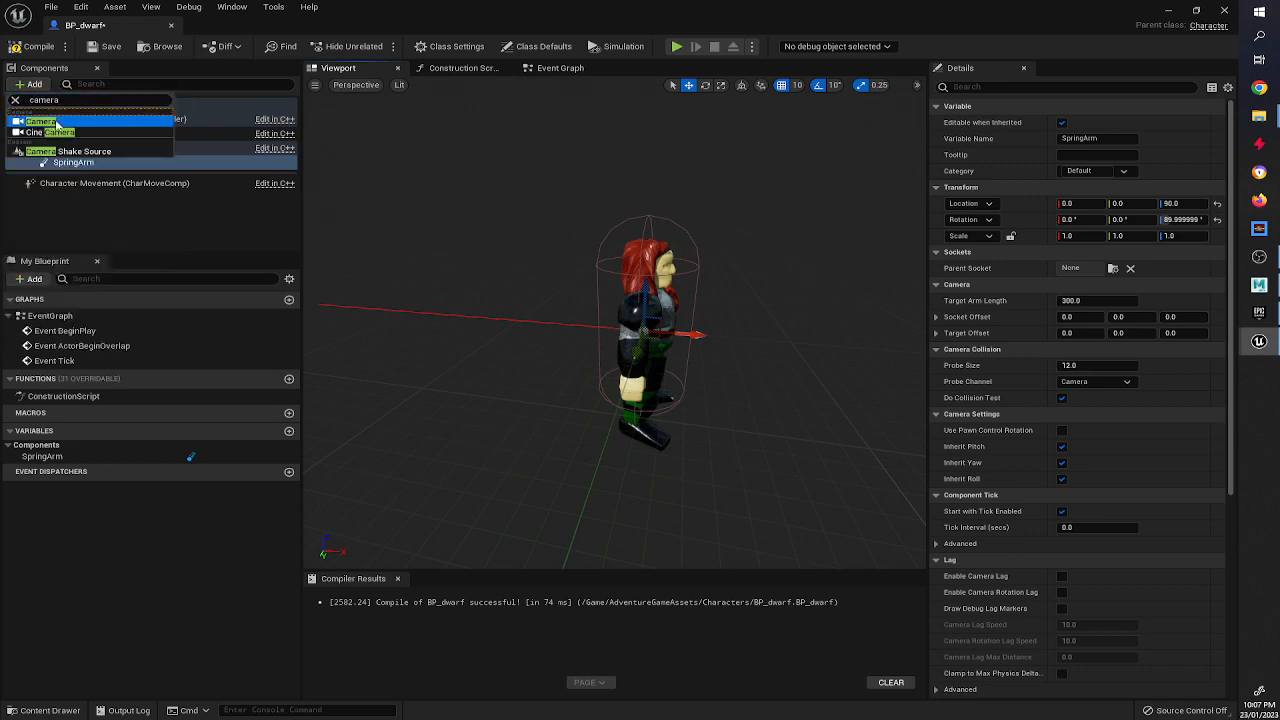
{"action": "left_click", "coordinate": [59, 120]}
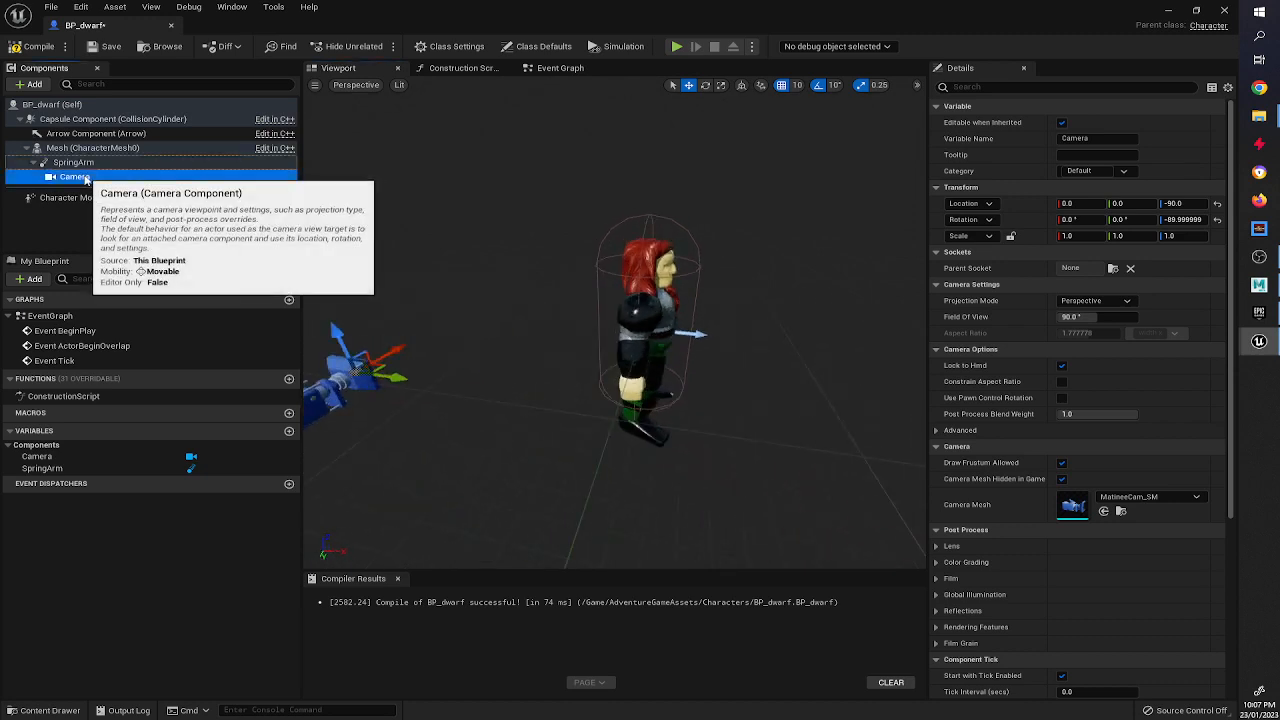
{"action": "key", "text": "e"}
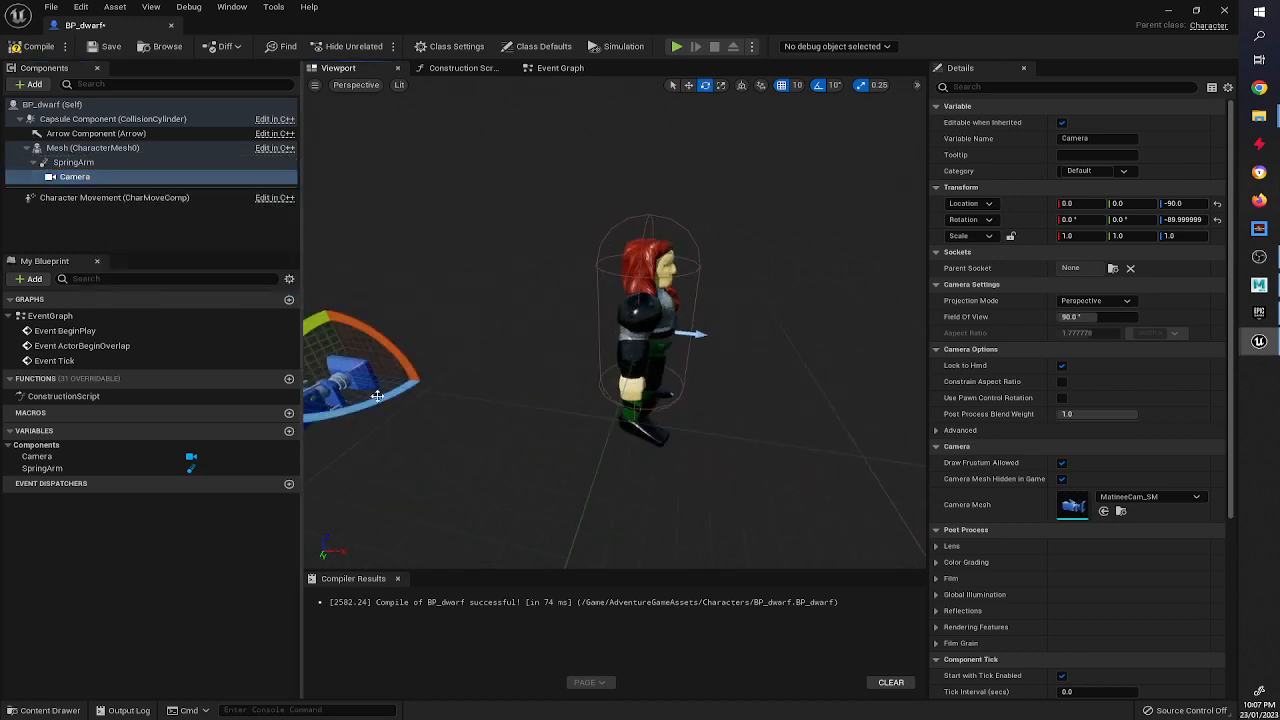
{"action": "left_click_drag", "start_coordinate": [375, 395], "coordinate": [432, 374]}
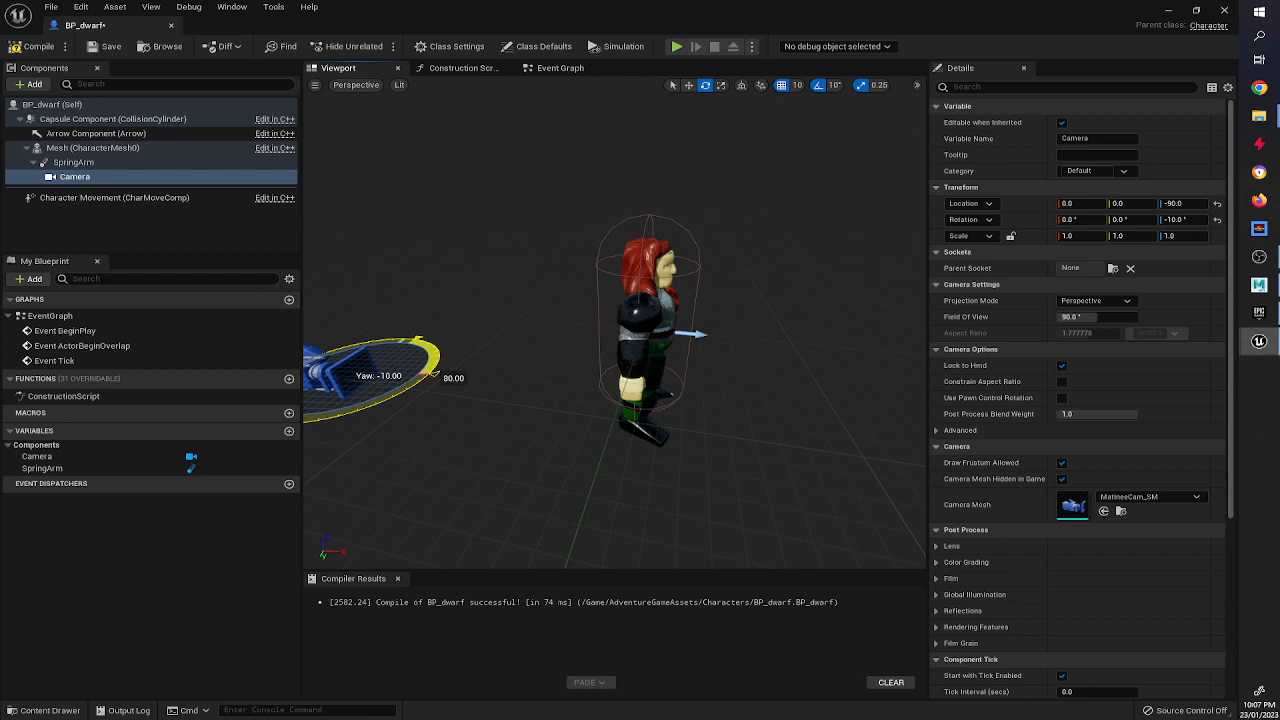
{"action": "key", "text": "w"}
{"action": "left_click", "coordinate": [108, 163]}
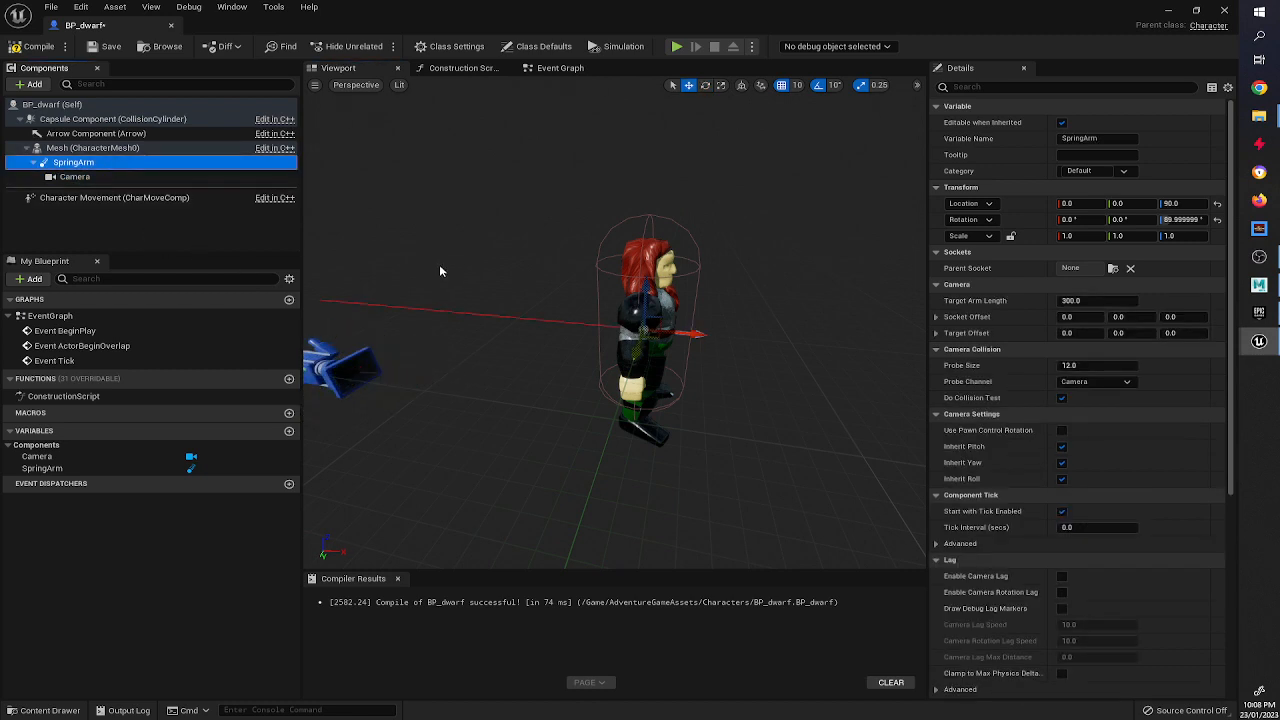
{"action": "left_click", "coordinate": [74, 176]}
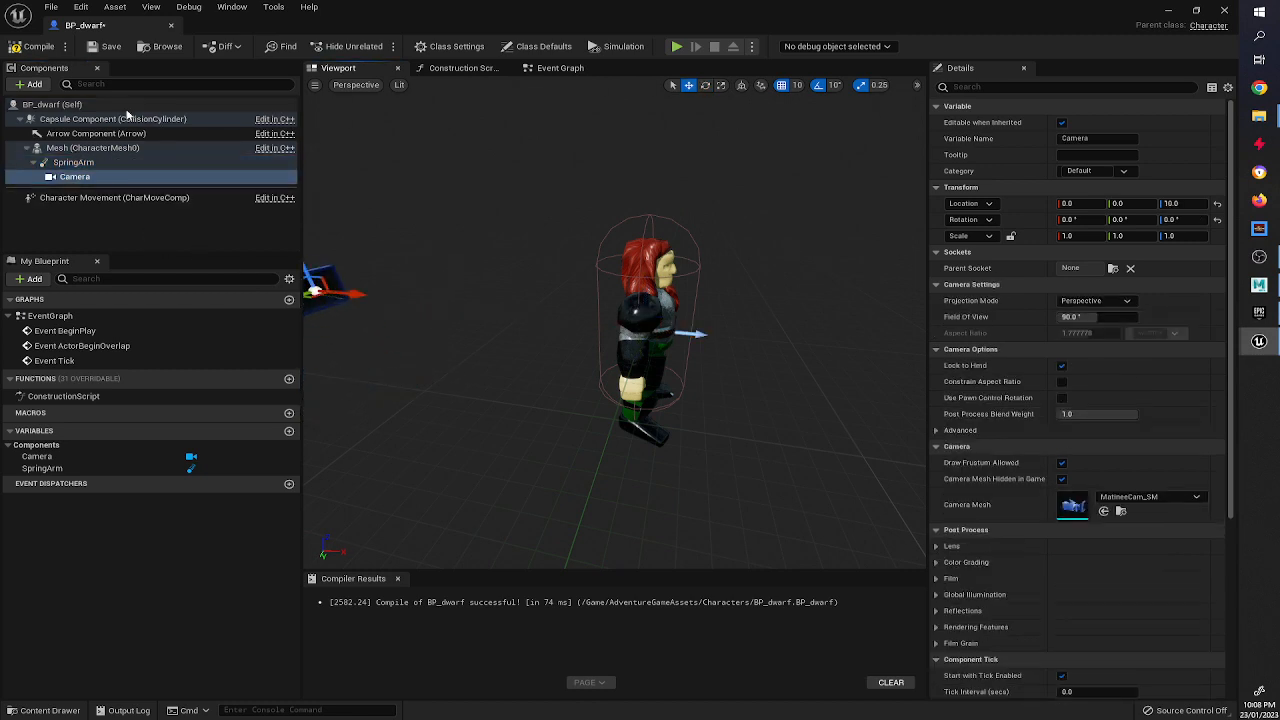
{"action": "left_click", "coordinate": [60, 163]}
{"action": "key", "text": "f"}
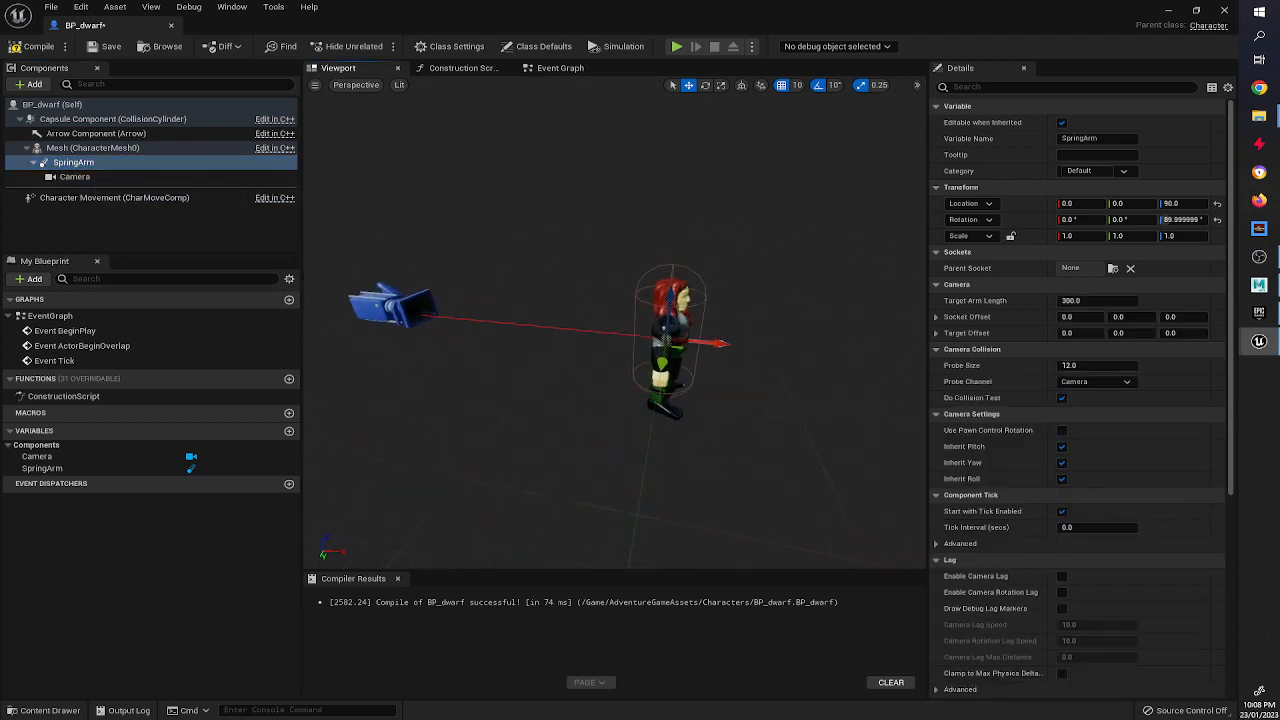
{"action": "key", "text": "e"}
{"action": "left_click_drag", "start_coordinate": [770, 385], "coordinate": [800, 372]}
{"action": "key", "text": "ctrl+z"}
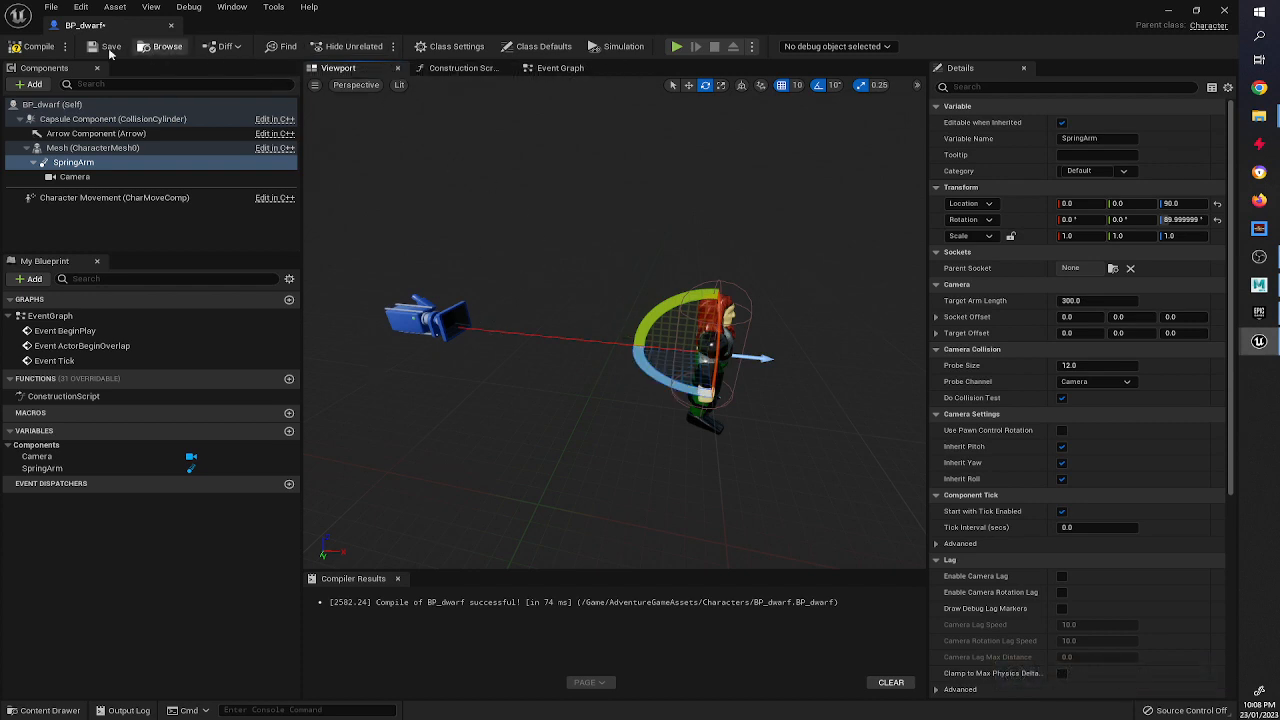
Compile the BP_dwarf Blueprint.
{"action": "left_click", "coordinate": [18, 47]}
{"action": "left_click", "coordinate": [425, 316]}
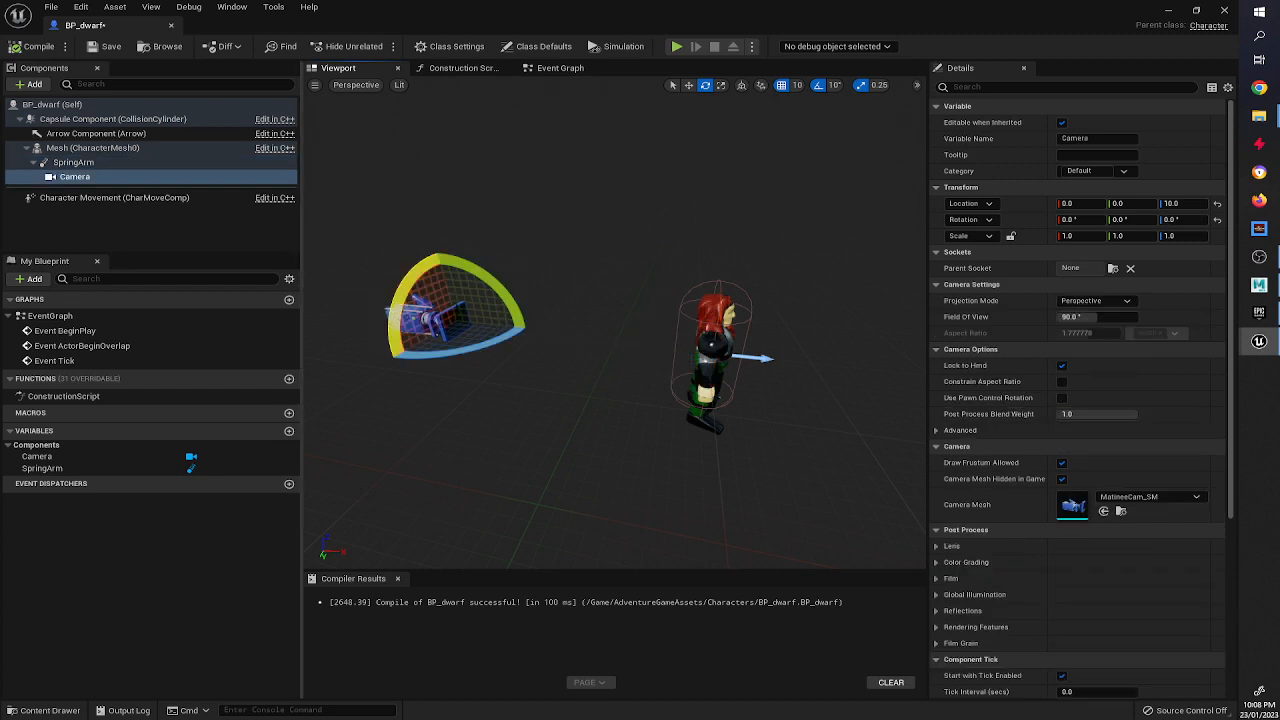
{"action": "left_click", "coordinate": [121, 167]}
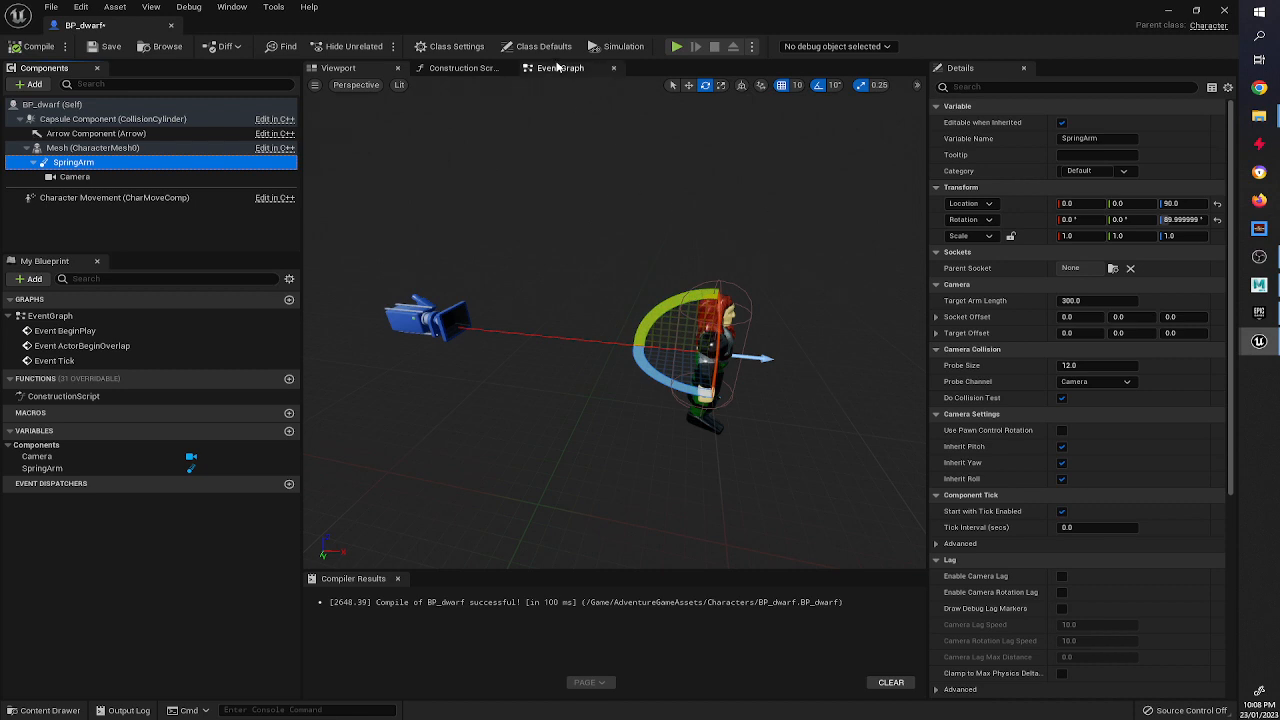
Delete all default event nodes from the Event Graph.
{"action": "left_click", "coordinate": [558, 67]}
{"action": "left_click_drag", "start_coordinate": [586, 178], "coordinate": [716, 493]}
{"action": "key", "text": "Delete"}
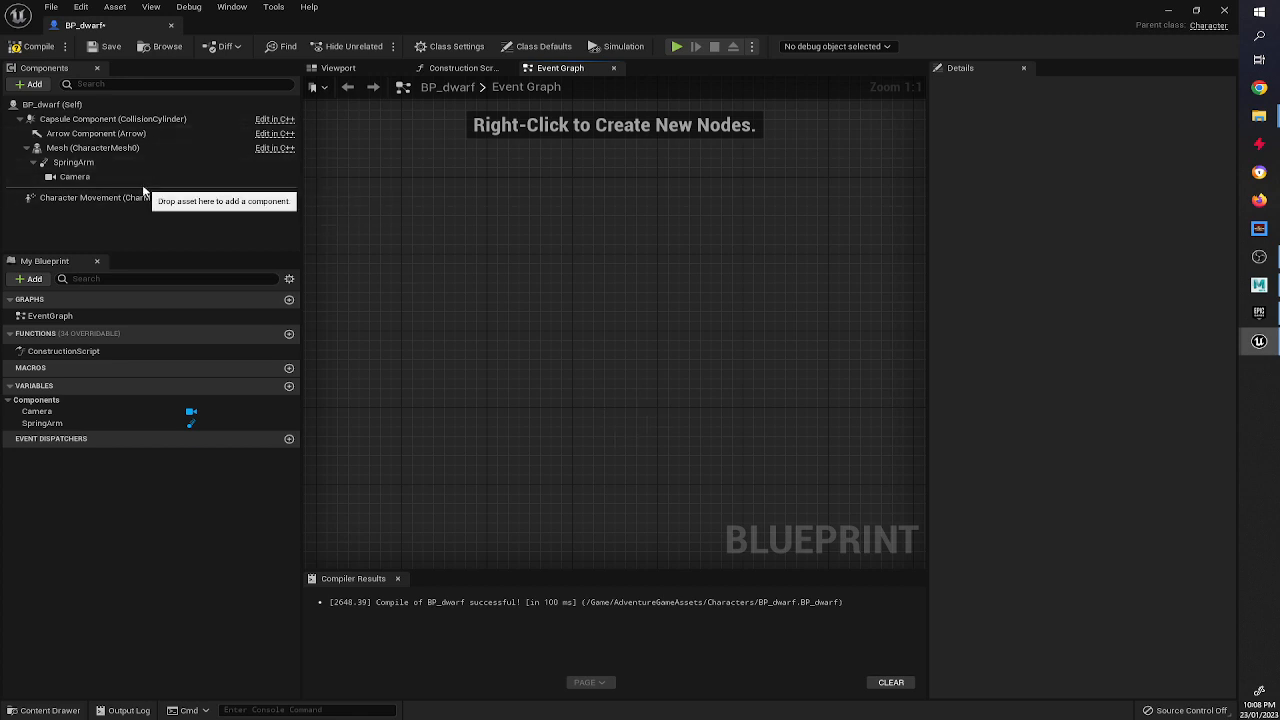
Add an InputAxis Look Up / Down Mouse event node to the Event Graph.
{"action": "right_click", "coordinate": [552, 234]}
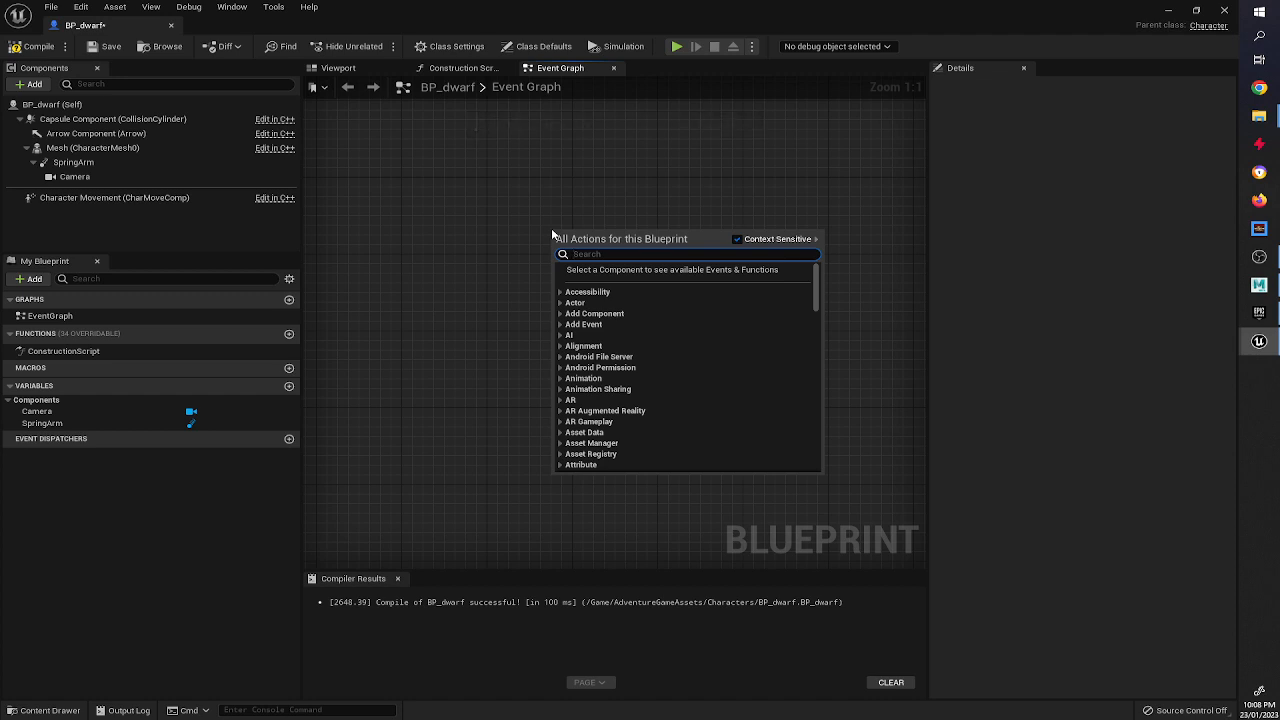
{"action": "type", "text": "look"}
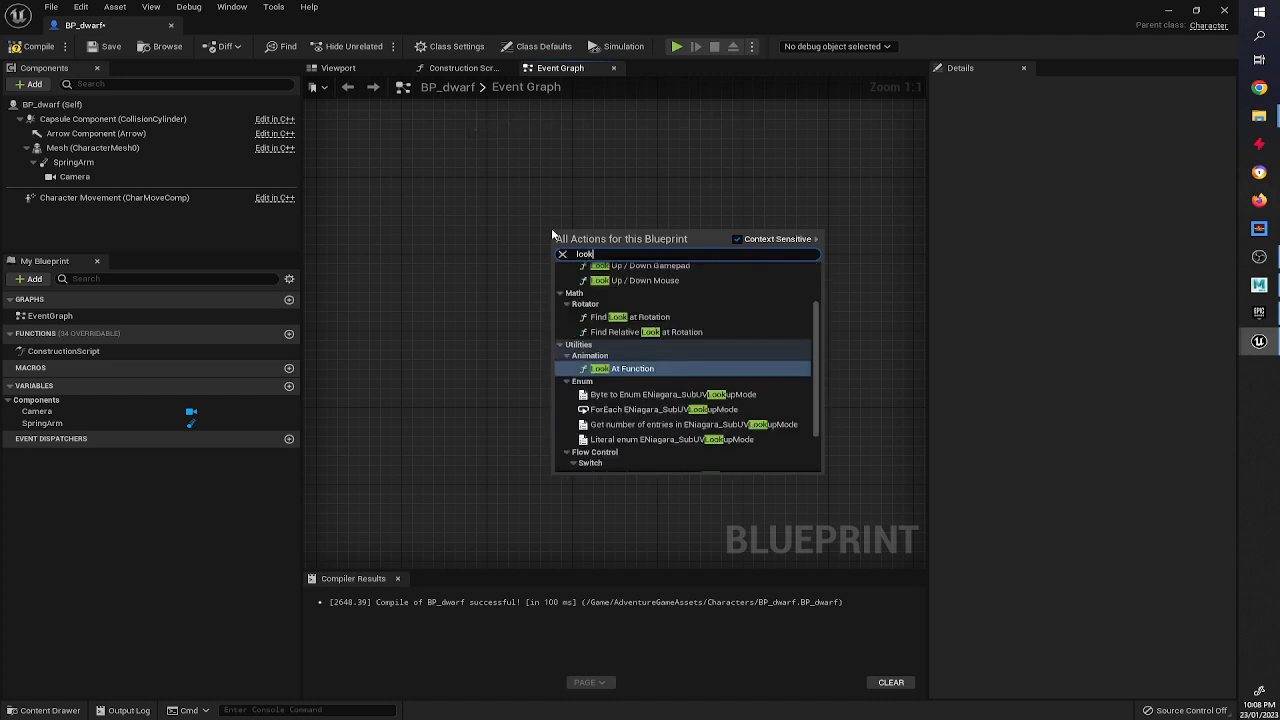
{"action": "type", "text": " up"}
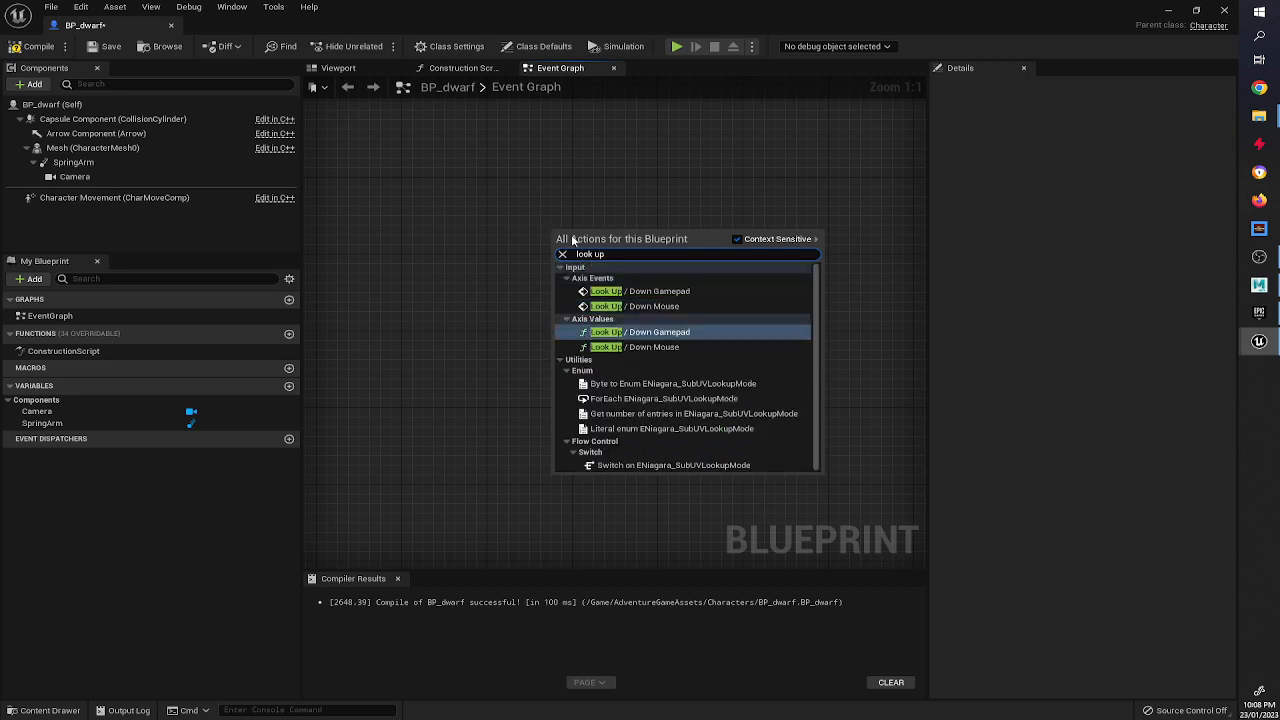
{"action": "left_click", "coordinate": [663, 307]}
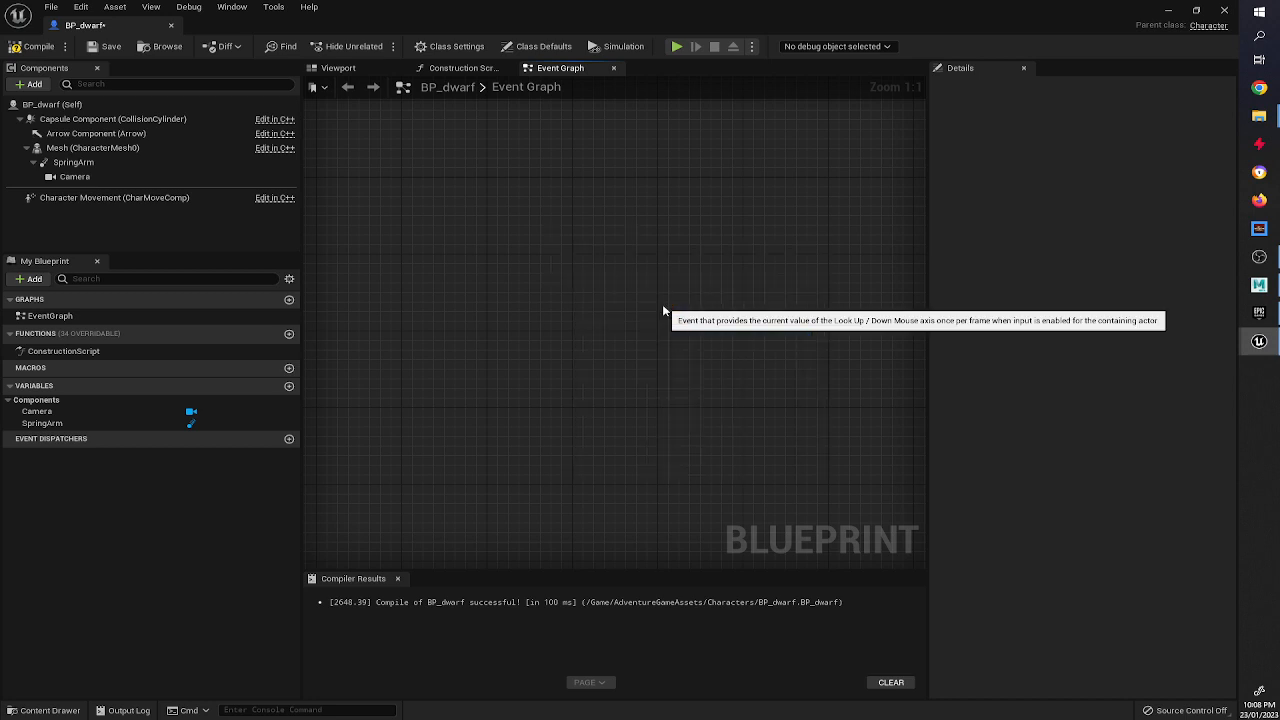
{"action": "right_click_drag", "start_coordinate": [662, 304], "coordinate": [664, 330]}
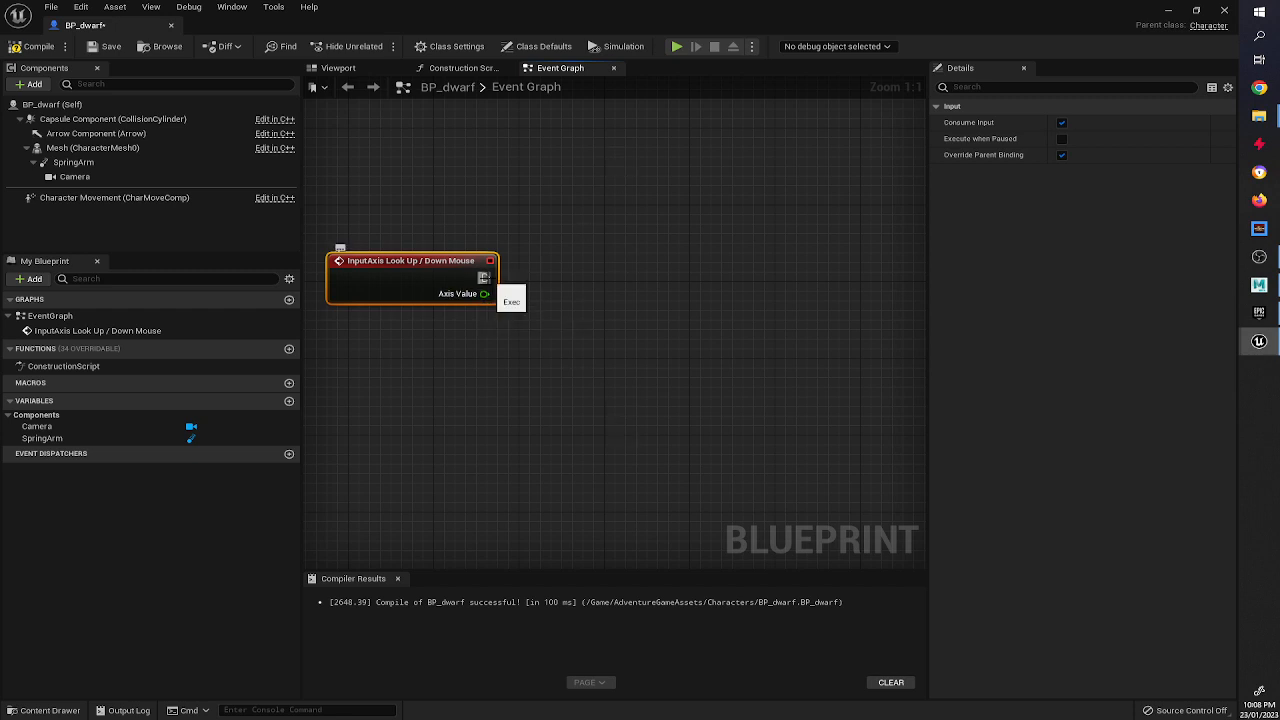
Connect an Add Controller Pitch Input node to the event, feeding Axis Value into its Val input.
{"action": "left_click_drag", "start_coordinate": [483, 277], "coordinate": [618, 274]}
{"action": "type", "text": "pit"}
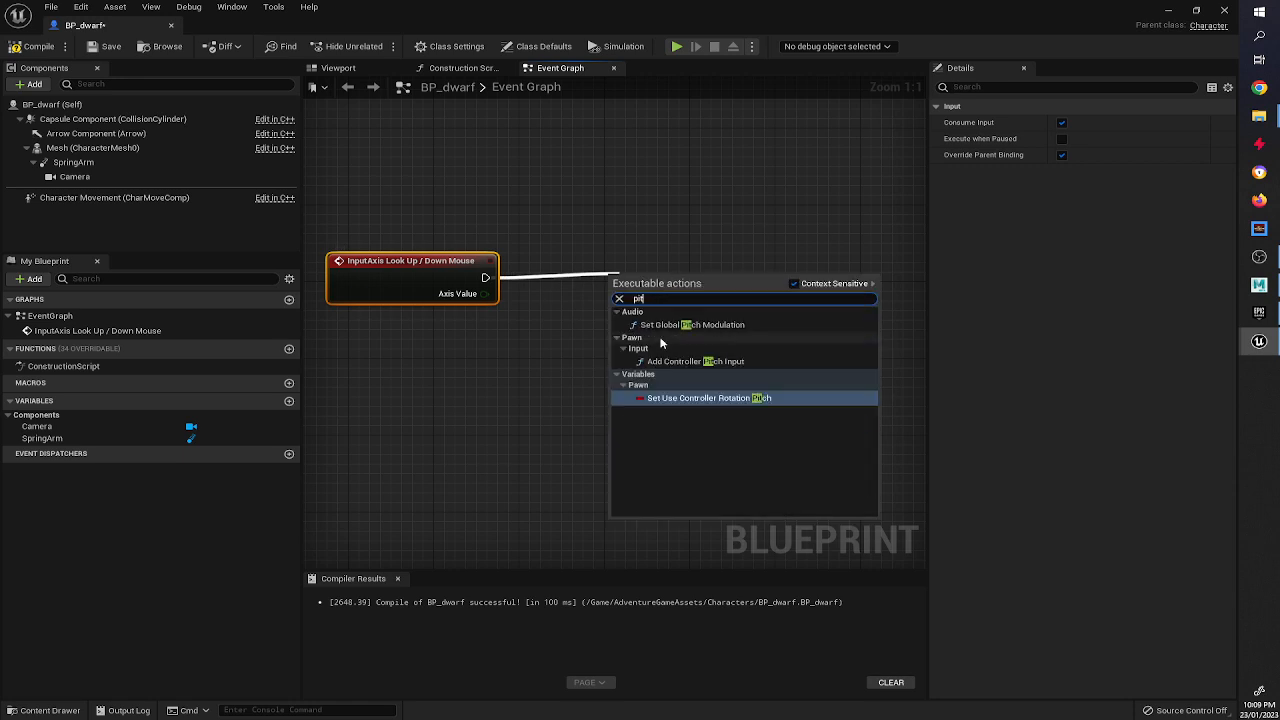
{"action": "left_click", "coordinate": [690, 361]}
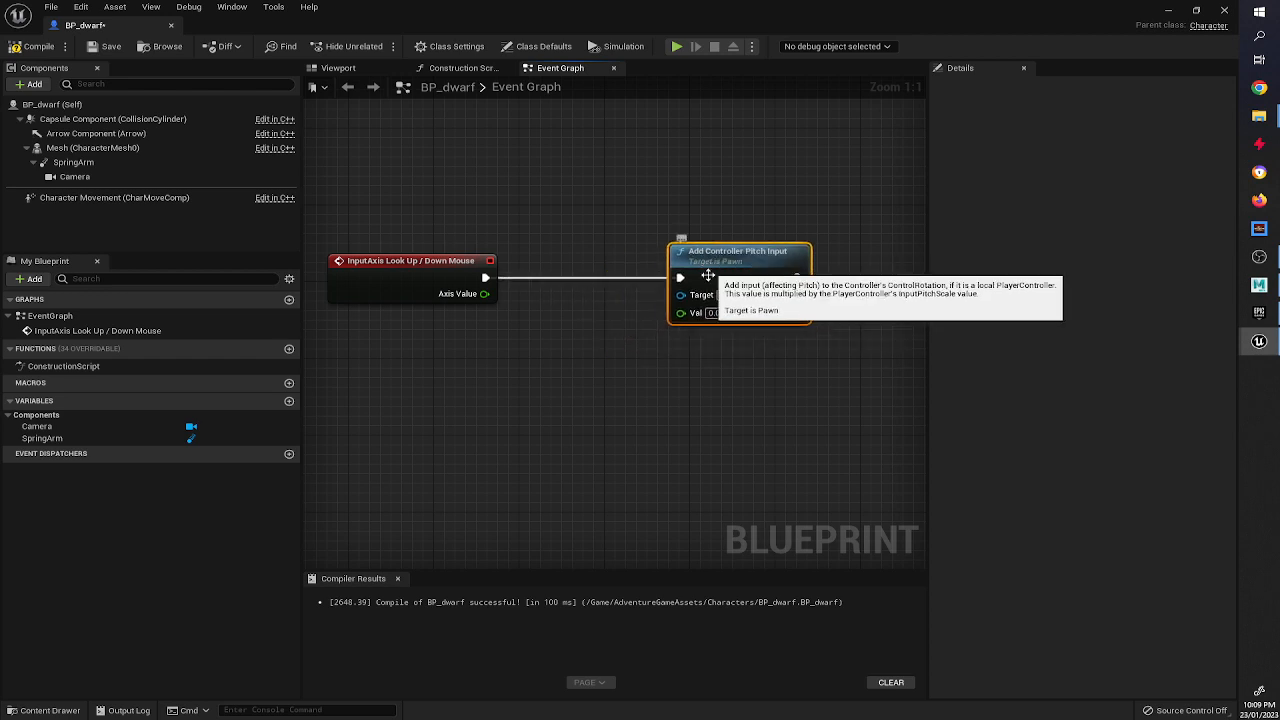
{"action": "left_click_drag", "start_coordinate": [650, 299], "coordinate": [714, 270]}
{"action": "left_click_drag", "start_coordinate": [680, 313], "coordinate": [480, 295]}
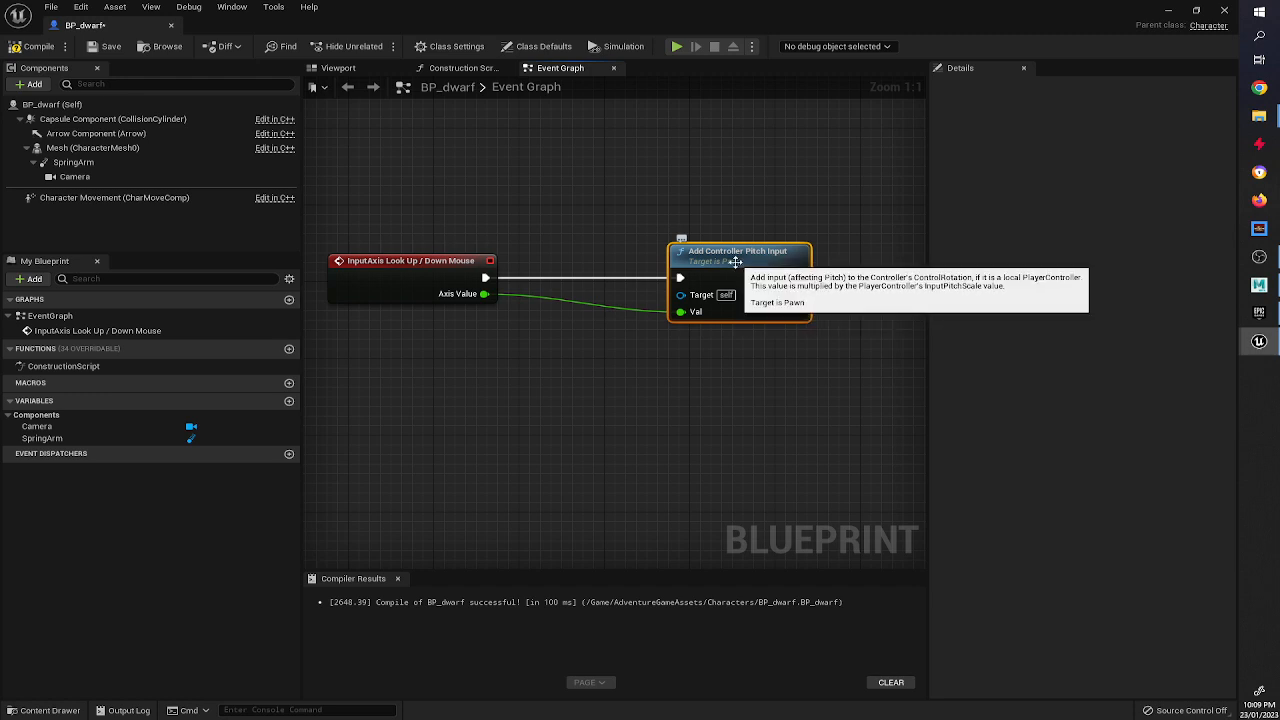
Compile the BP_dwarf Blueprint.
{"action": "left_click", "coordinate": [342, 270]}
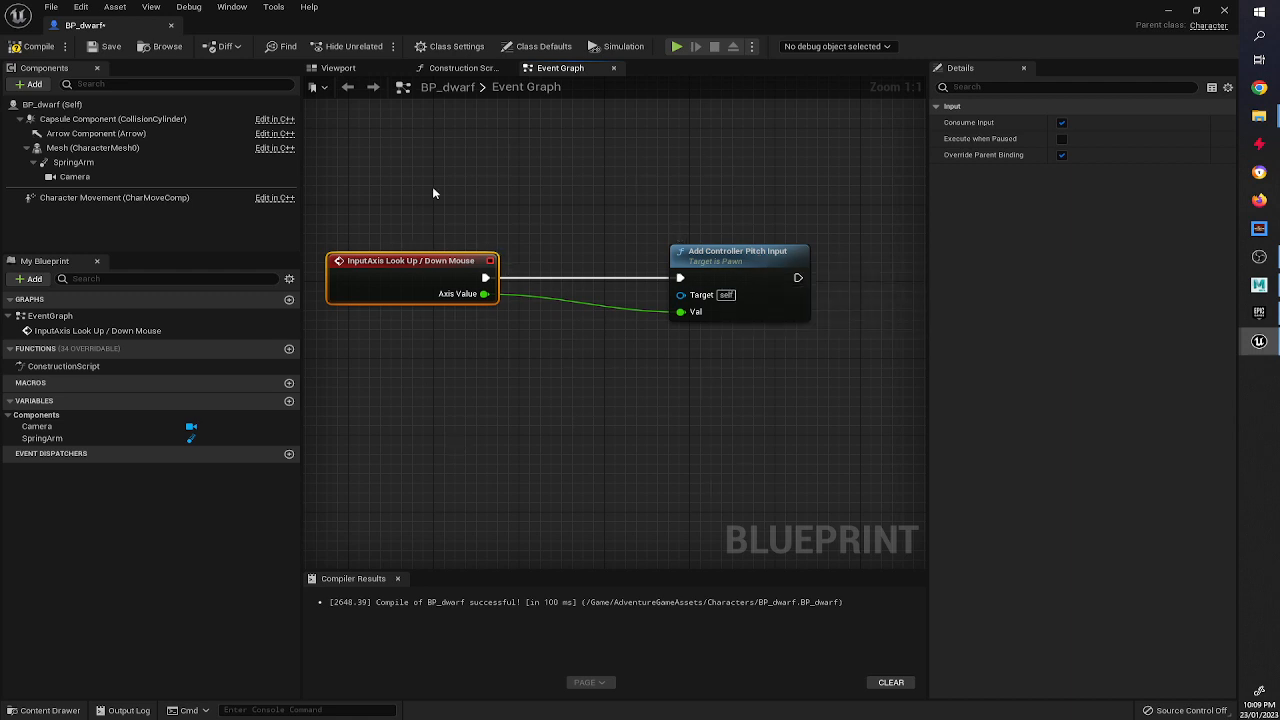
{"action": "left_click", "coordinate": [33, 44]}
Add an InputAxis Turn Right / Left Mouse event node below the look-up event.
{"action": "right_click_drag", "start_coordinate": [506, 347], "coordinate": [528, 313]}
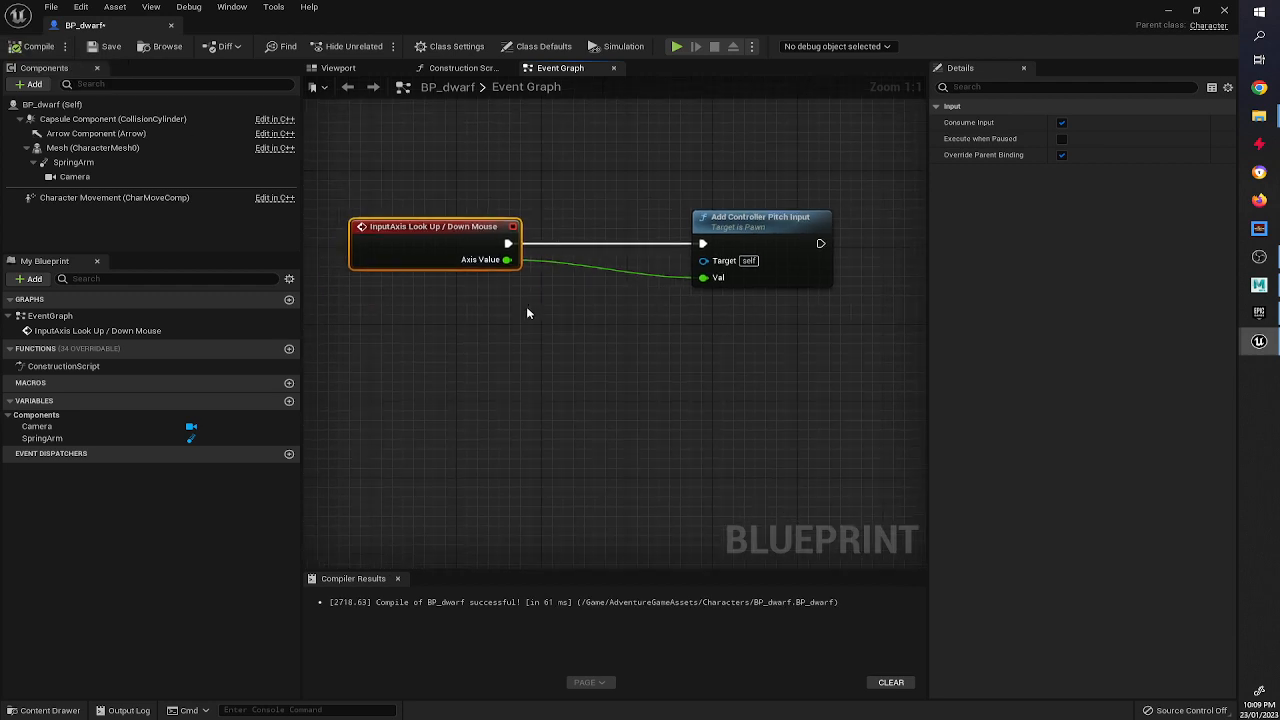
{"action": "right_click", "coordinate": [447, 361]}
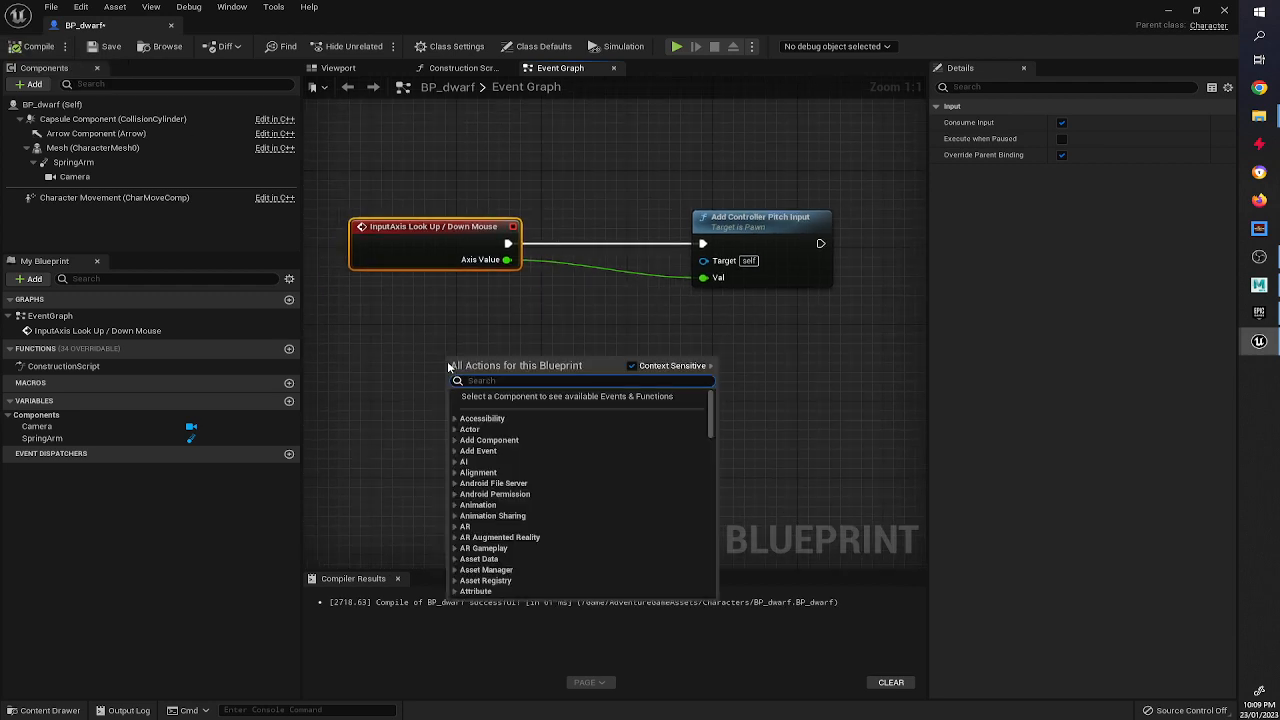
{"action": "type", "text": "turn"}
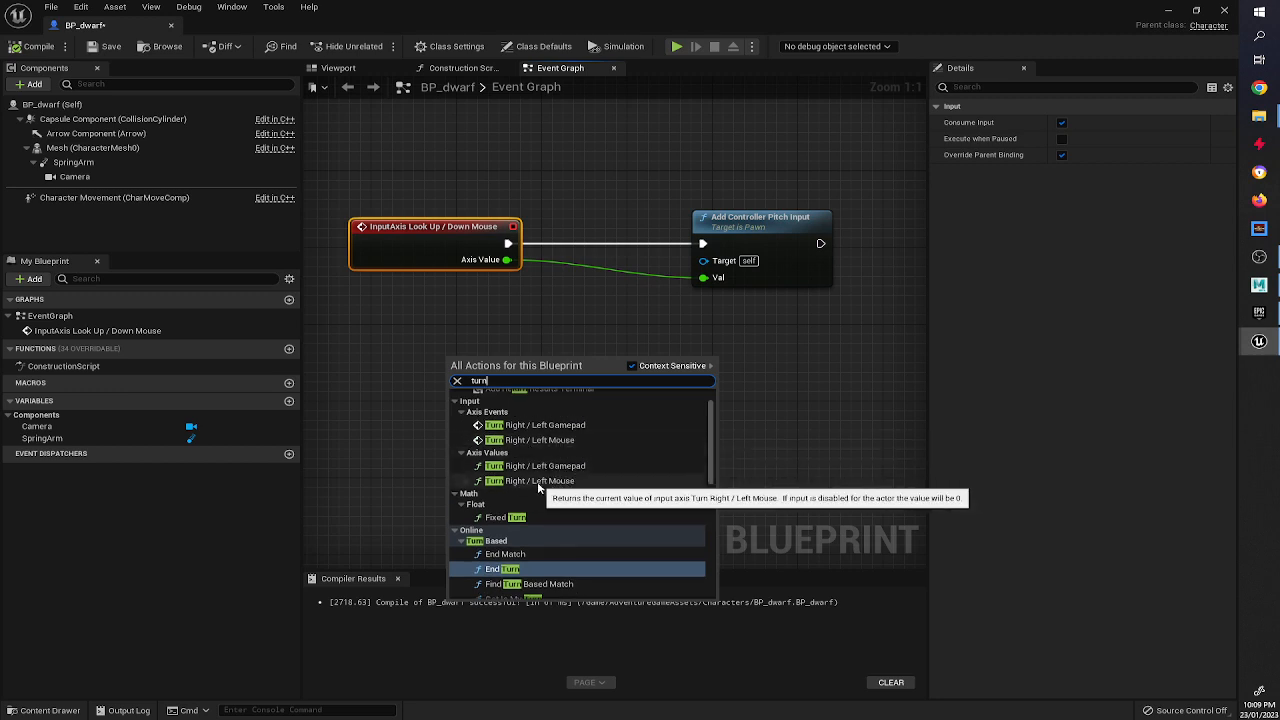
{"action": "left_click", "coordinate": [503, 443]}
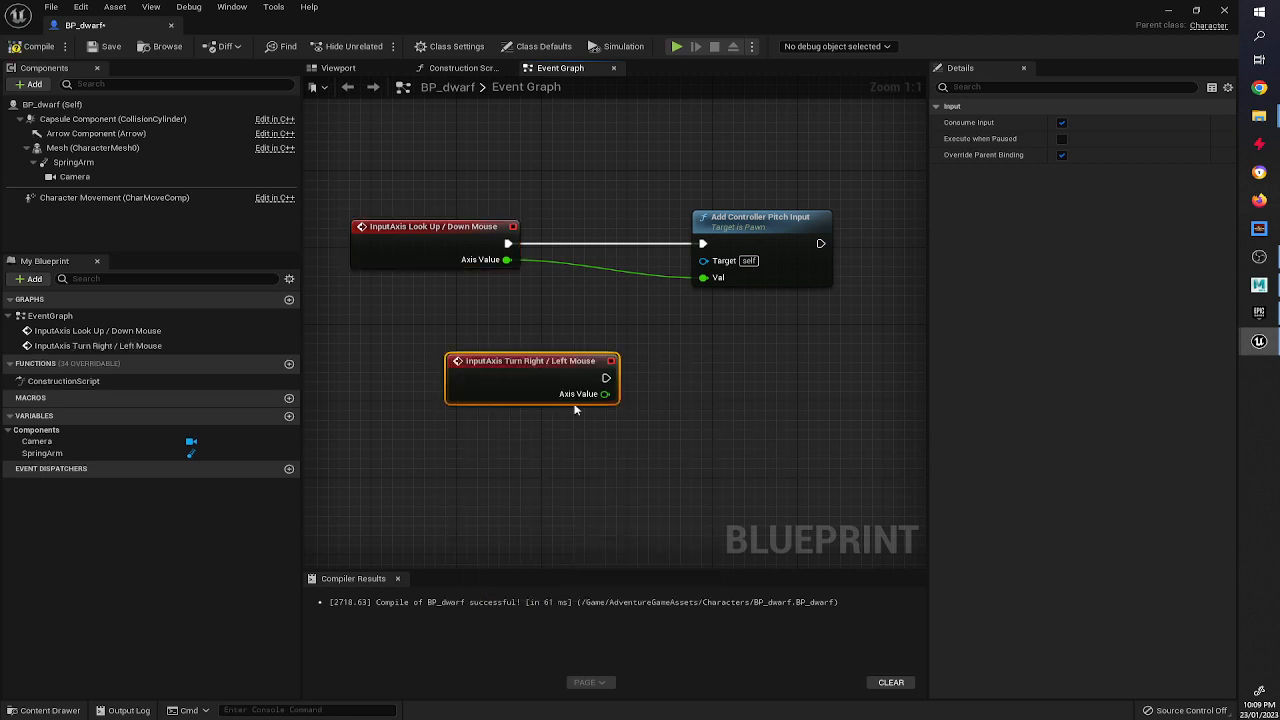
Connect an Add Controller Yaw Input node to the turn event, feed Axis Value into its Val input, and compile.
{"action": "left_click_drag", "start_coordinate": [565, 385], "coordinate": [658, 384]}
{"action": "type", "text": "yaw"}
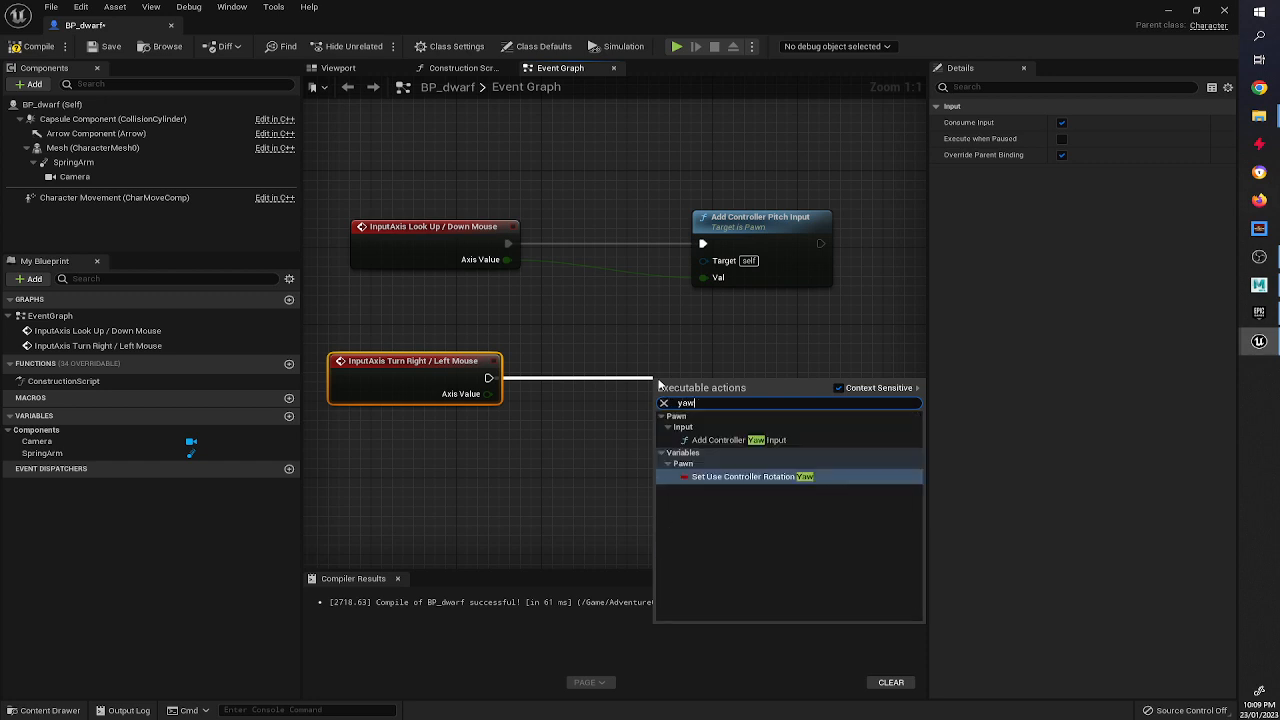
{"action": "left_click", "coordinate": [790, 440]}
{"action": "left_click_drag", "start_coordinate": [738, 398], "coordinate": [802, 369]}
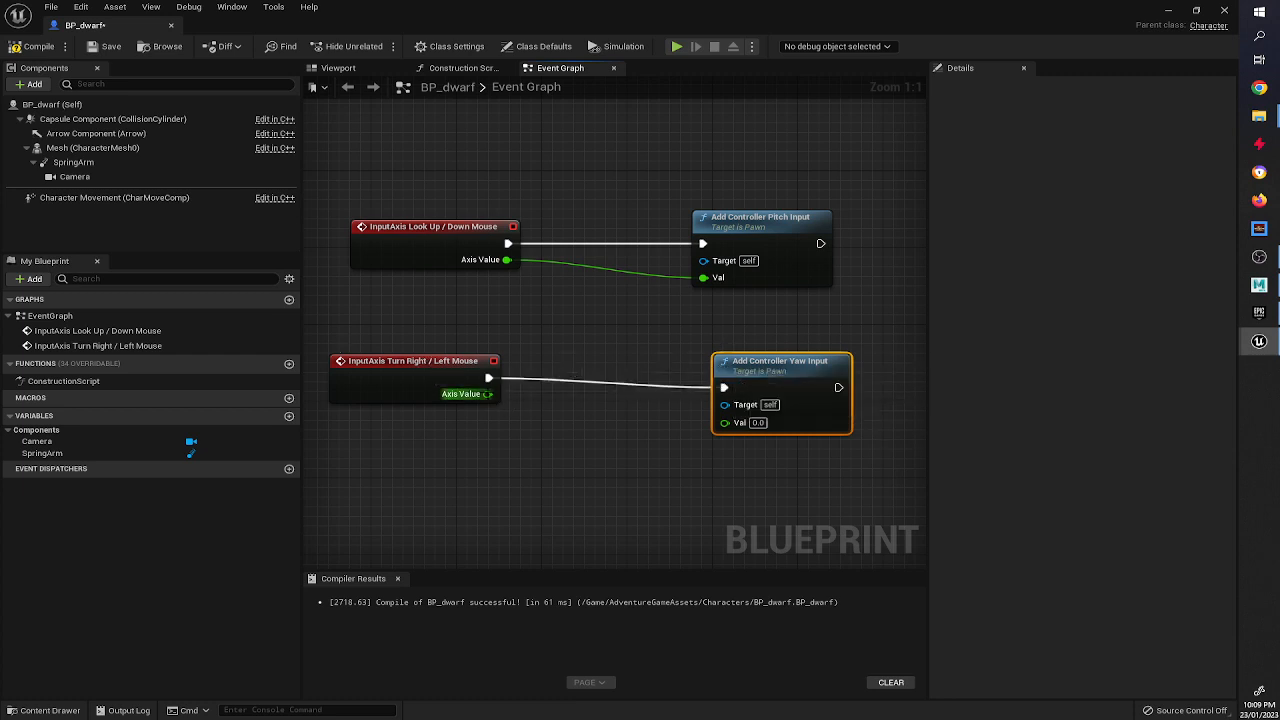
{"action": "left_click_drag", "start_coordinate": [487, 393], "coordinate": [725, 422]}
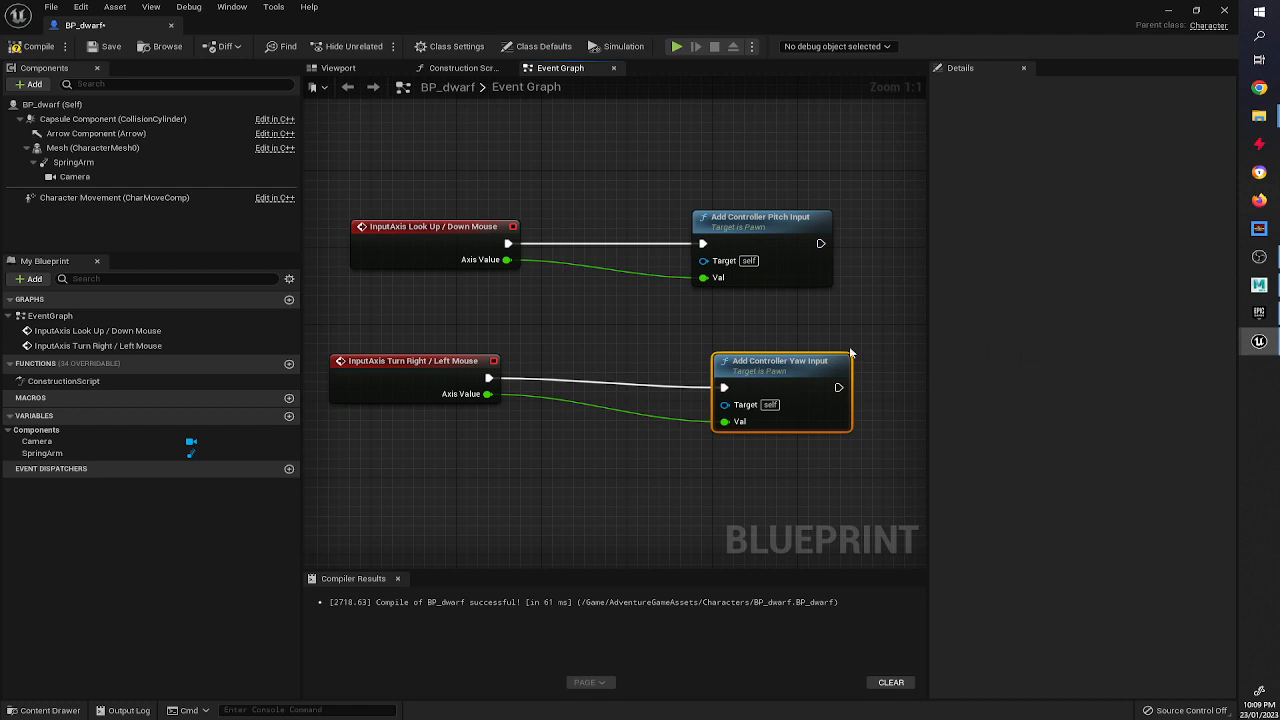
{"action": "left_click_drag", "start_coordinate": [764, 362], "coordinate": [743, 362]}
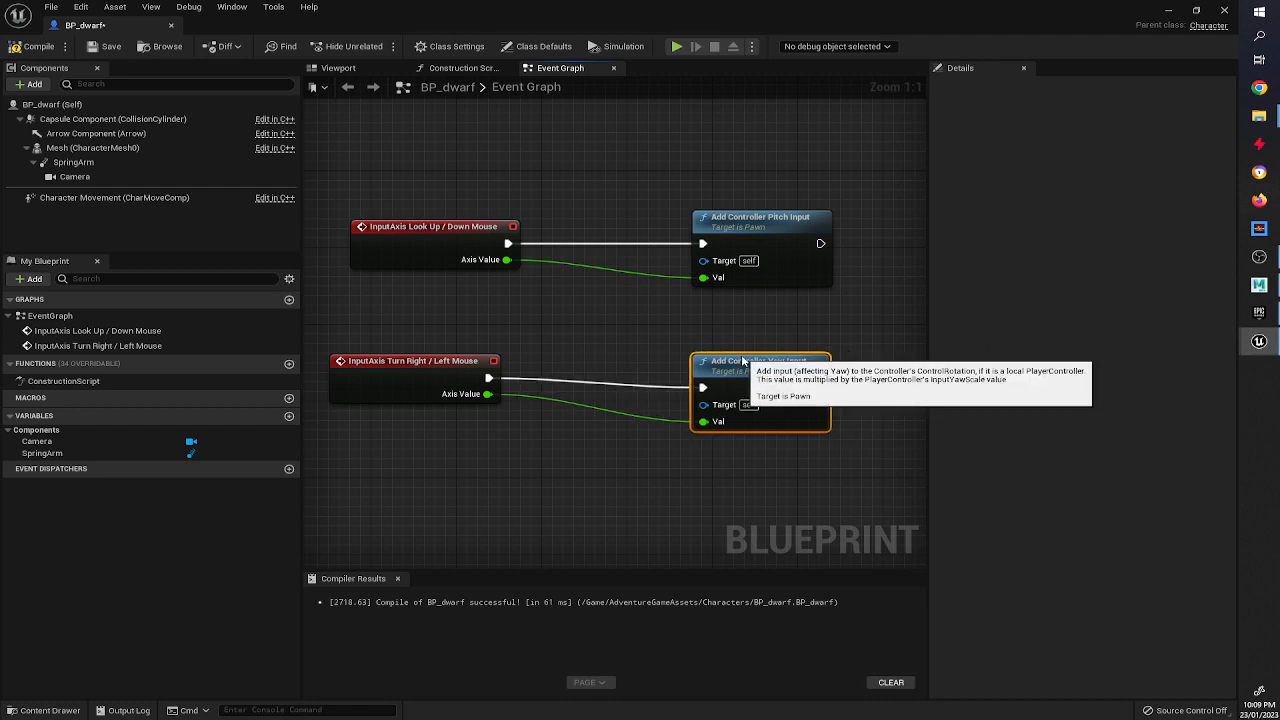
{"action": "left_click", "coordinate": [36, 46]}
Turn off Use Controller Rotation Yaw in the BP_dwarf class defaults.
{"action": "left_click", "coordinate": [58, 104]}
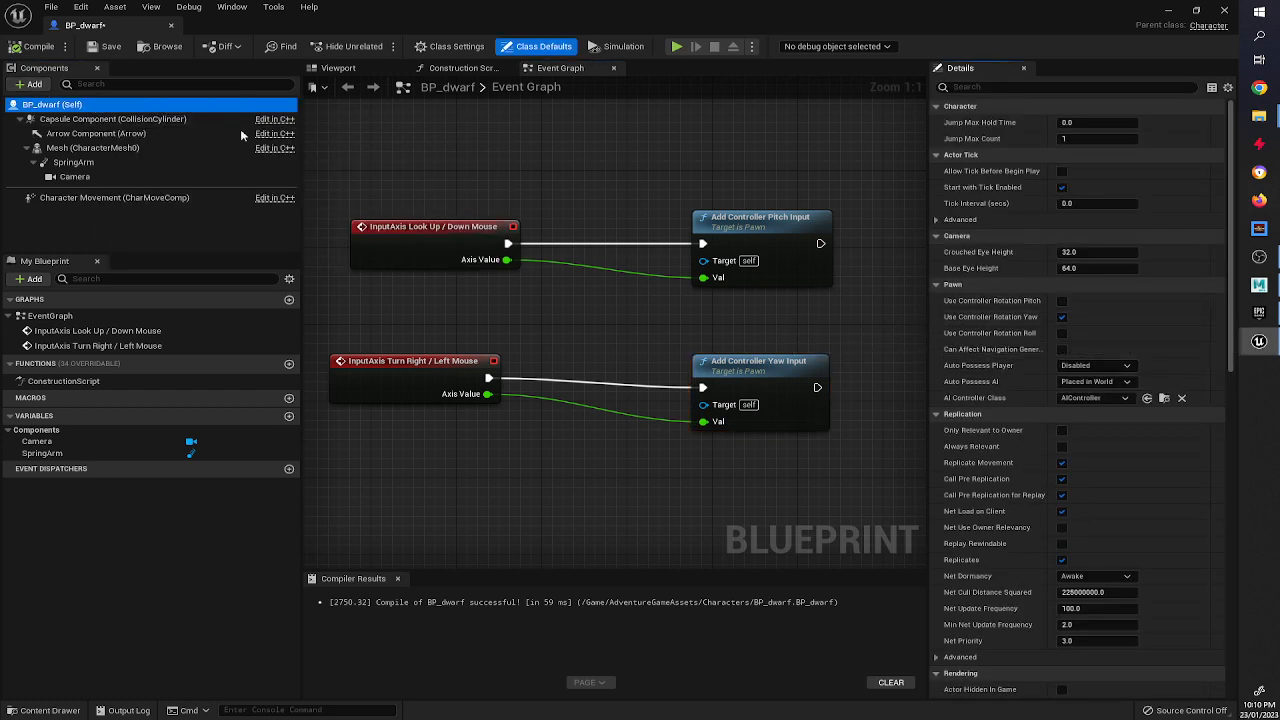
{"action": "left_click", "coordinate": [75, 121]}
{"action": "left_click", "coordinate": [80, 147]}
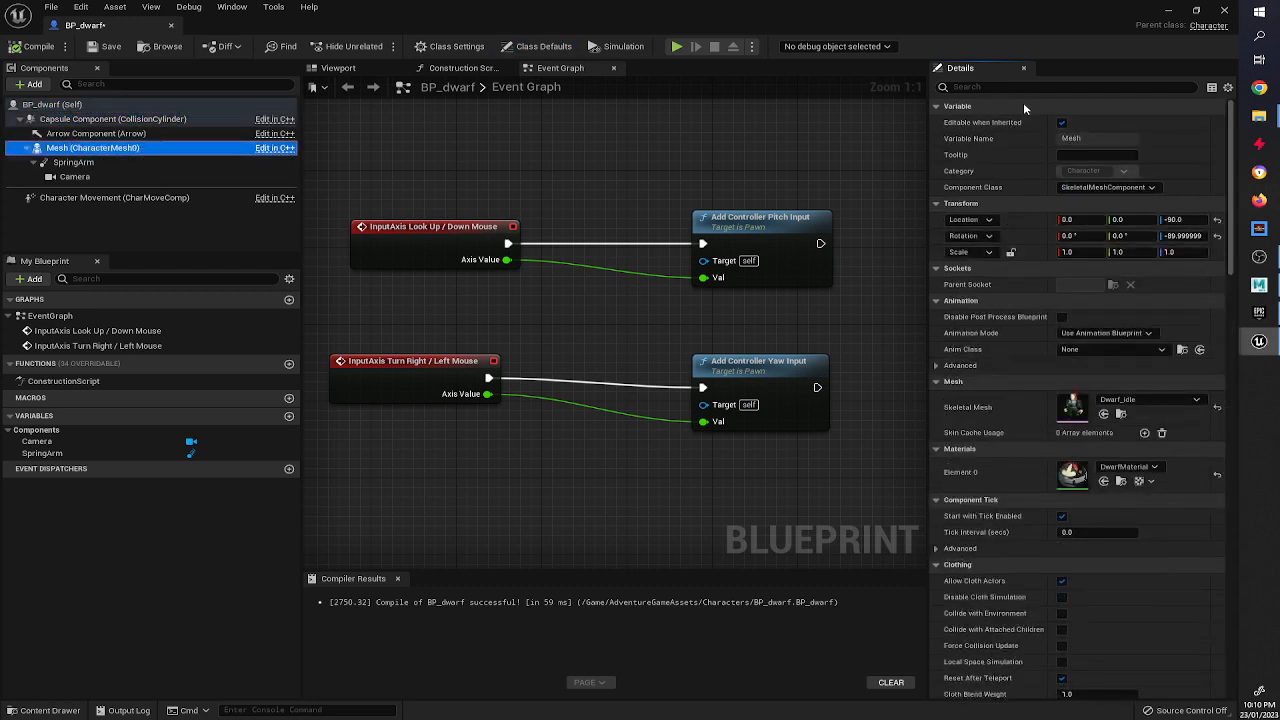
{"action": "left_click", "coordinate": [55, 104]}
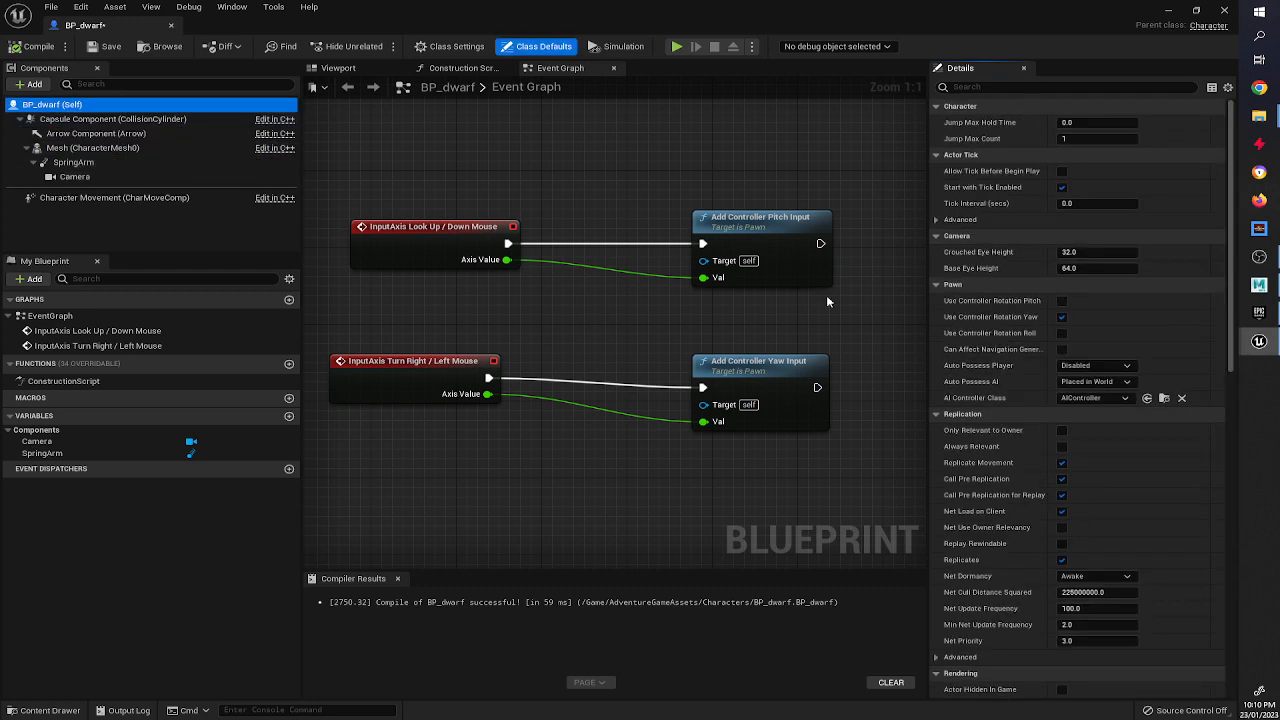
{"action": "left_click", "coordinate": [1061, 316]}
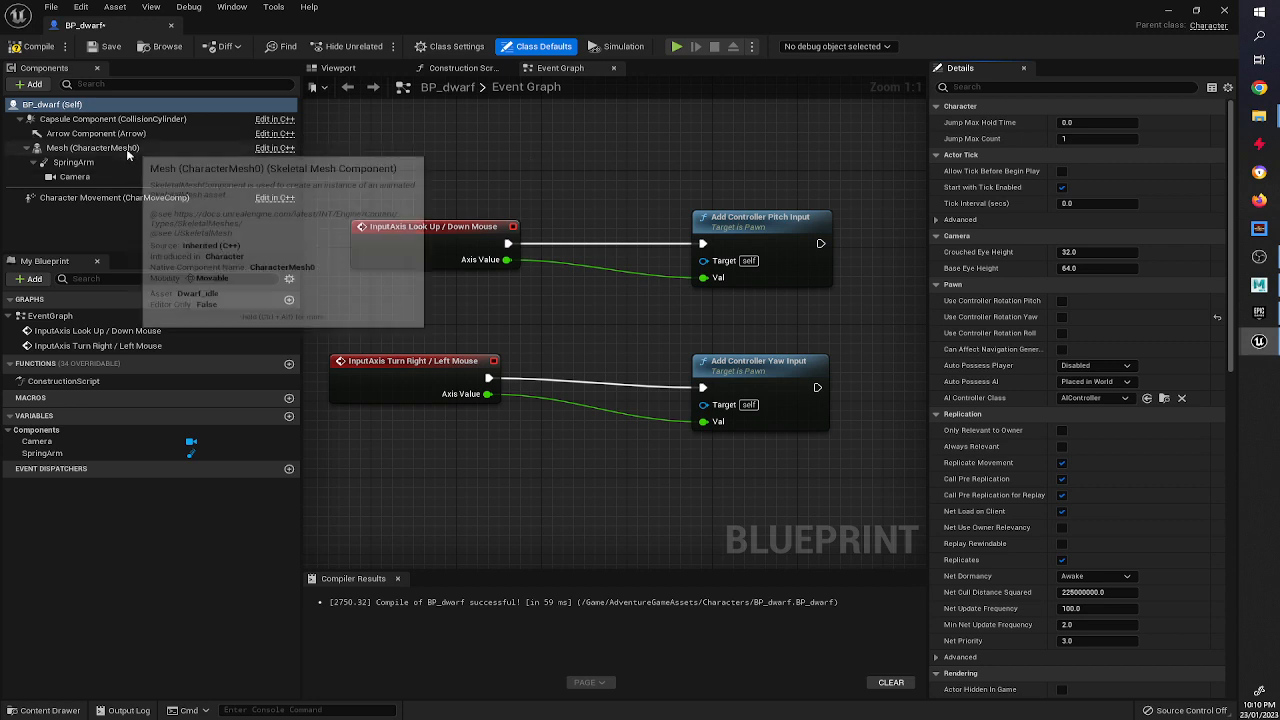
Enable Use Pawn Control Rotation on the SpringArm component.
{"action": "left_click", "coordinate": [75, 162]}
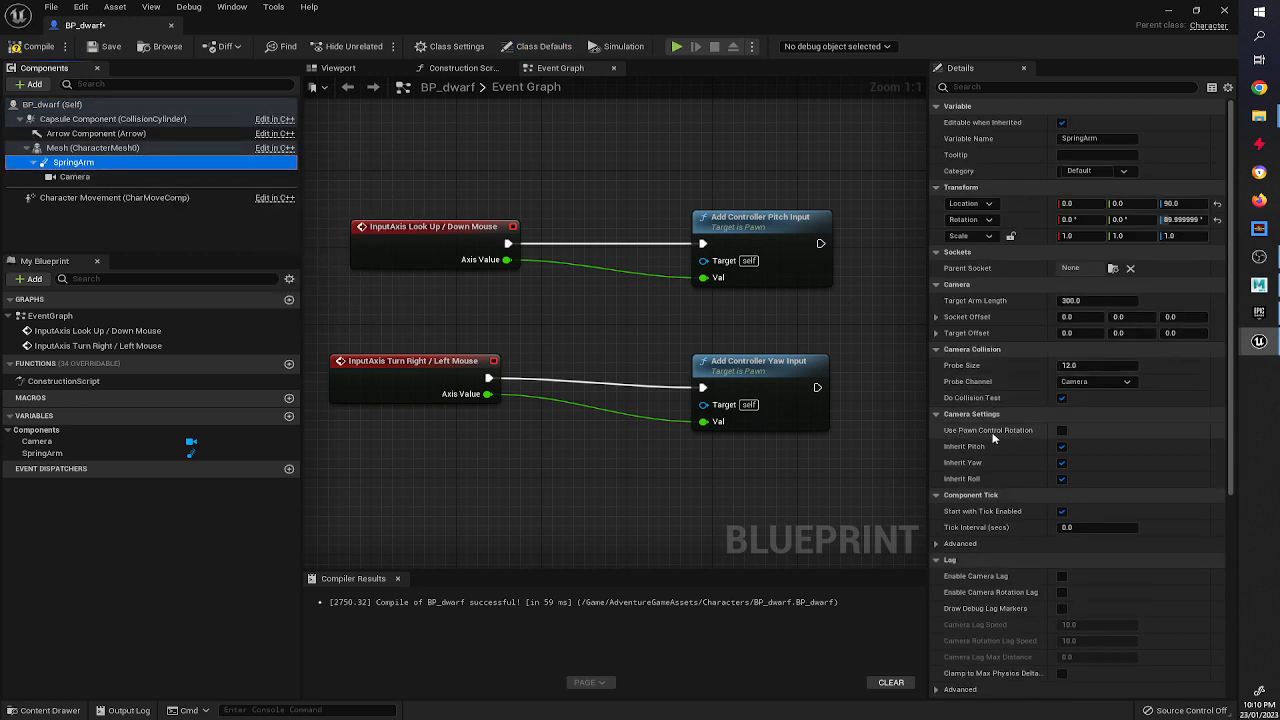
{"action": "left_click", "coordinate": [1061, 431]}
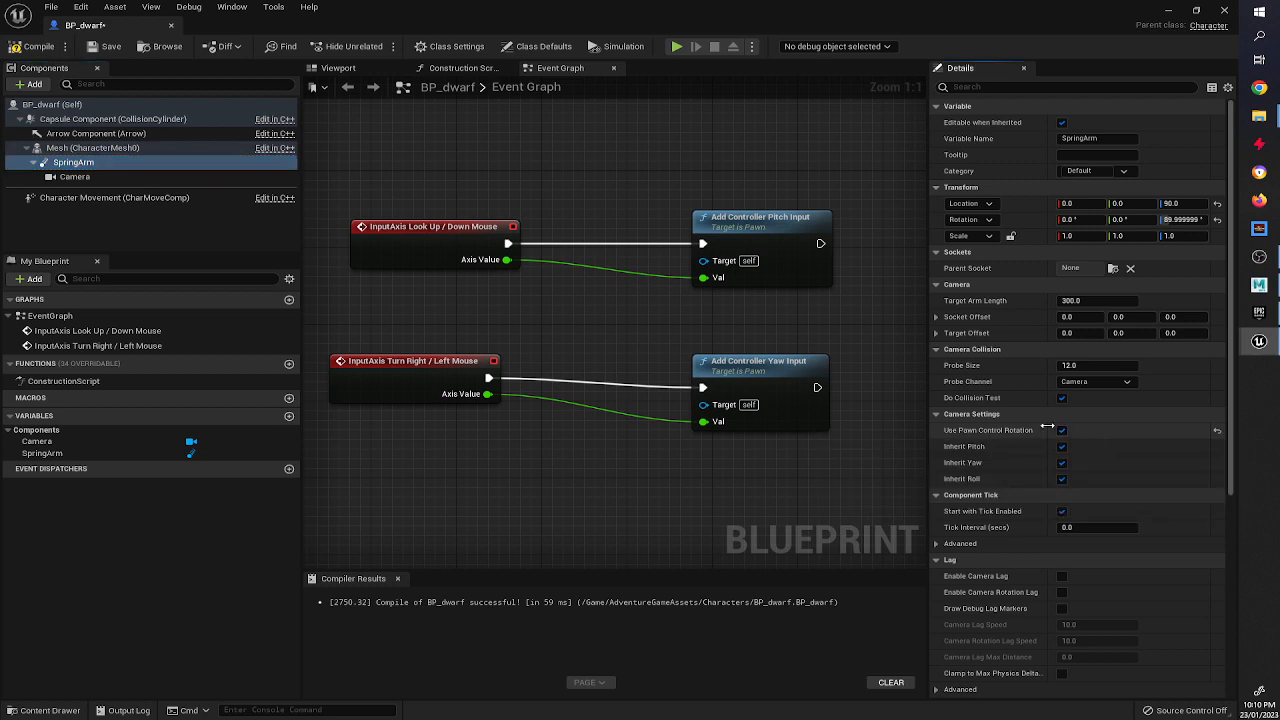
Enable Orient Rotation to Movement on the Character Movement component and compile the Blueprint.
{"action": "left_click", "coordinate": [64, 199]}
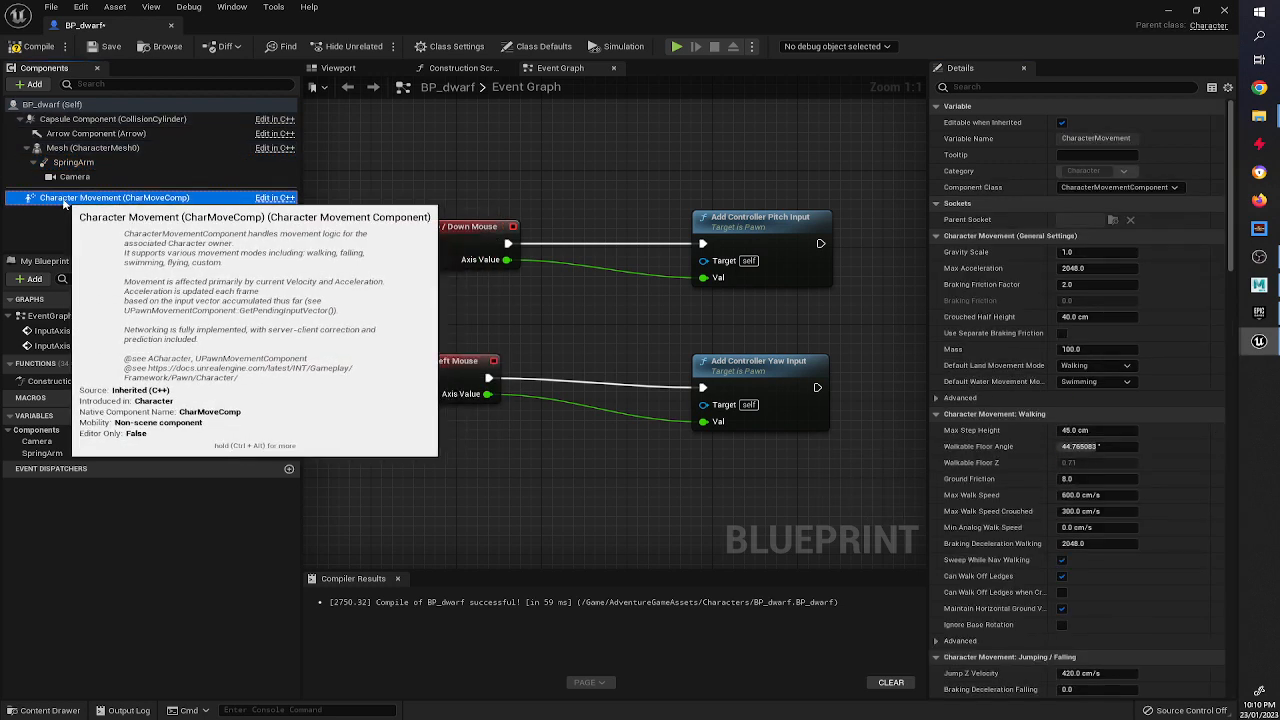
{"action": "left_click", "coordinate": [972, 88]}
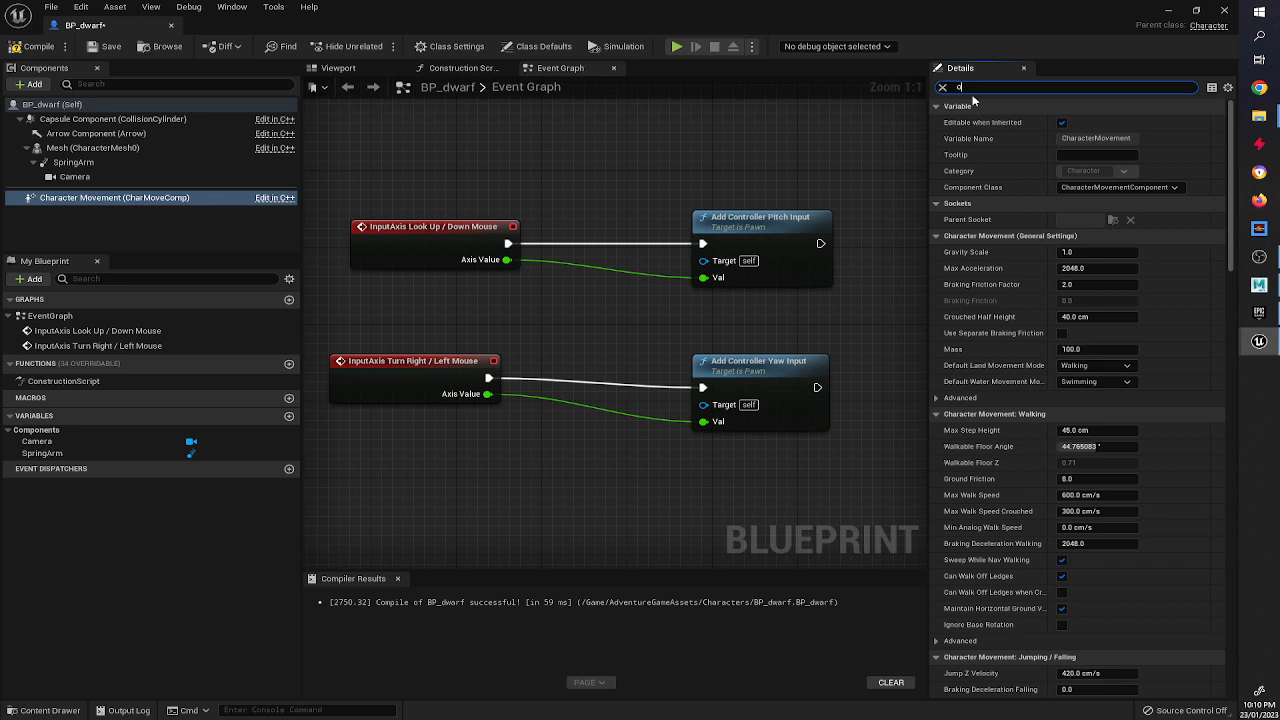
{"action": "type", "text": "orient"}
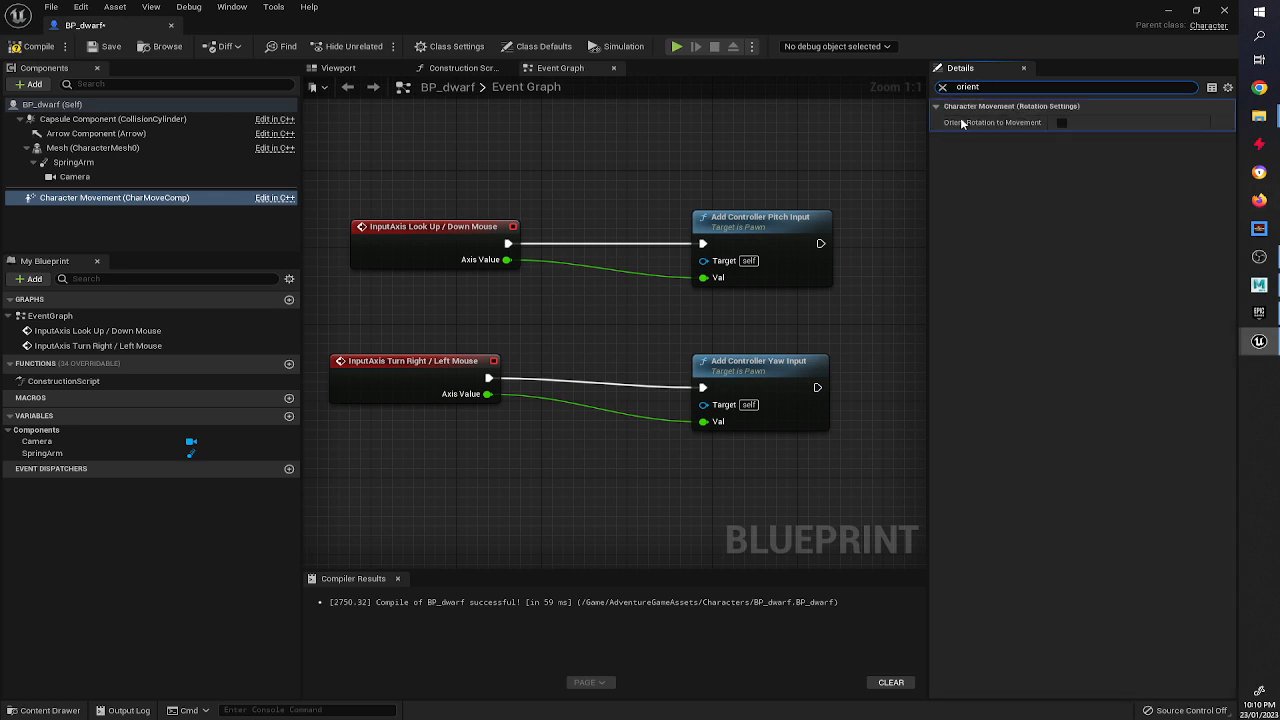
{"action": "left_click", "coordinate": [1061, 123]}
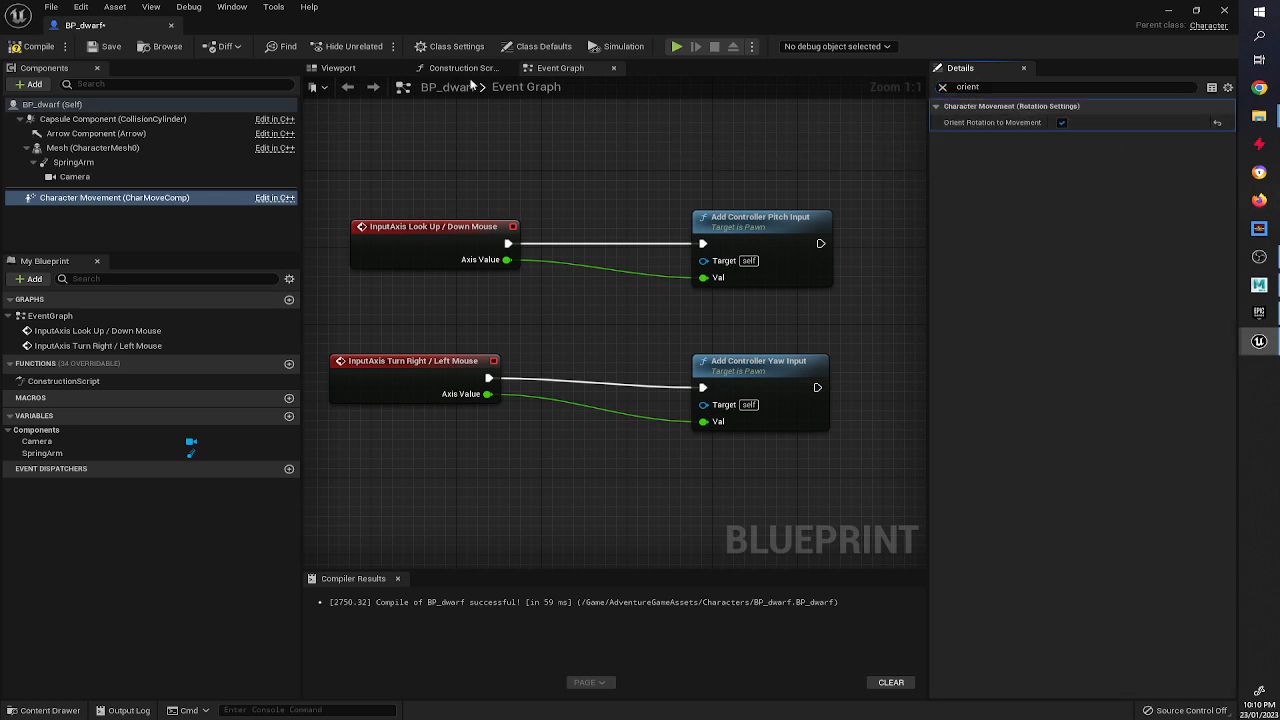
{"action": "left_click", "coordinate": [38, 46]}
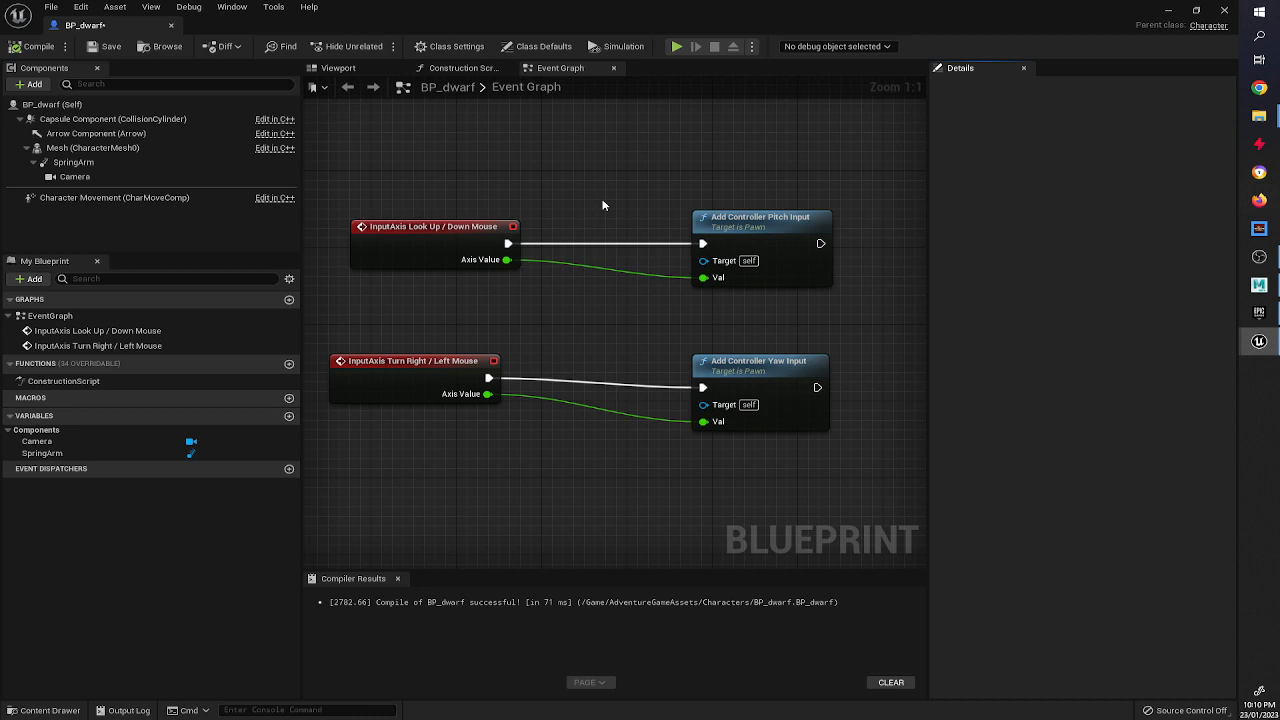
{"action": "left_click", "coordinate": [40, 44]}
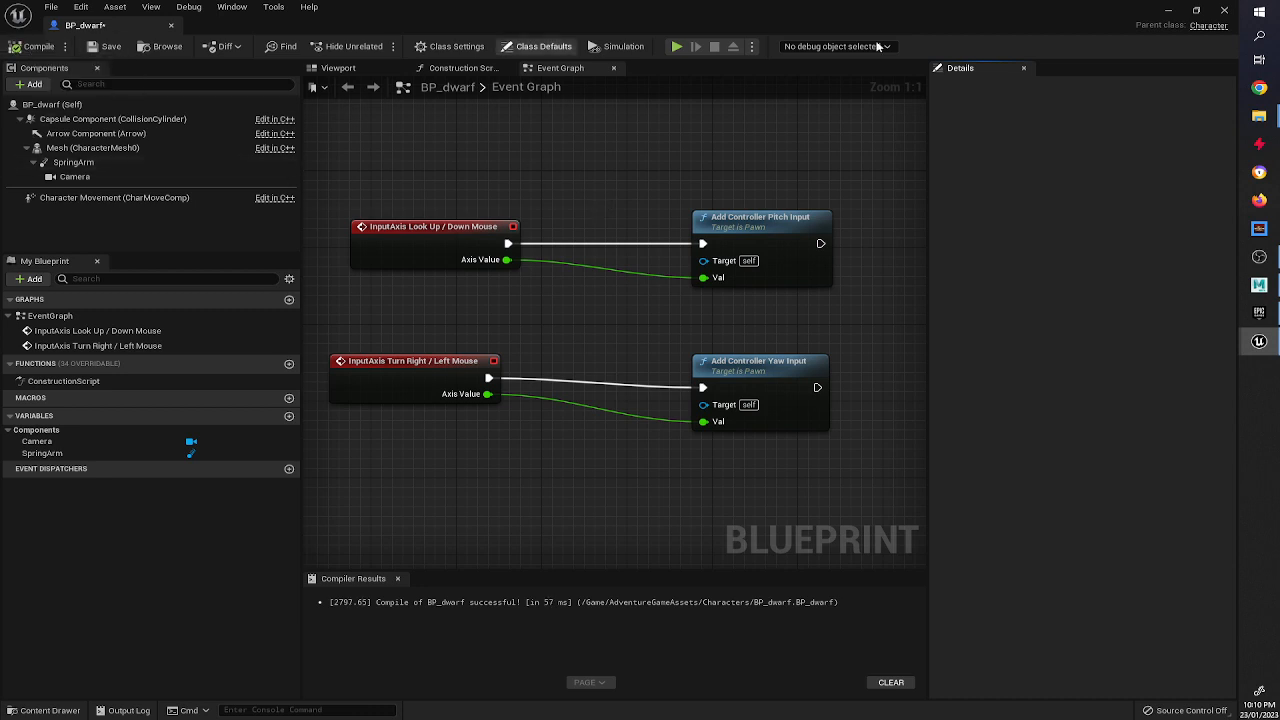
Place a BP_dwarf instance into the level from the Characters content folder.
{"action": "left_click", "coordinate": [1166, 11]}
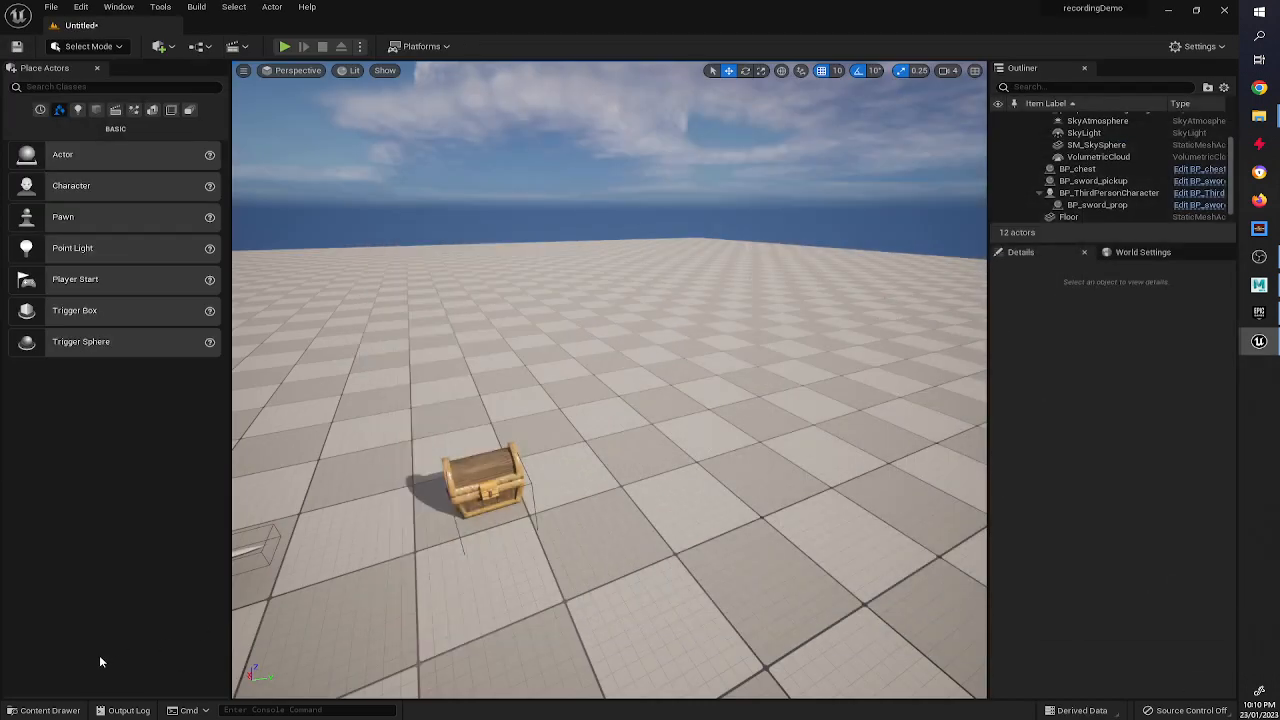
{"action": "left_click", "coordinate": [40, 711]}
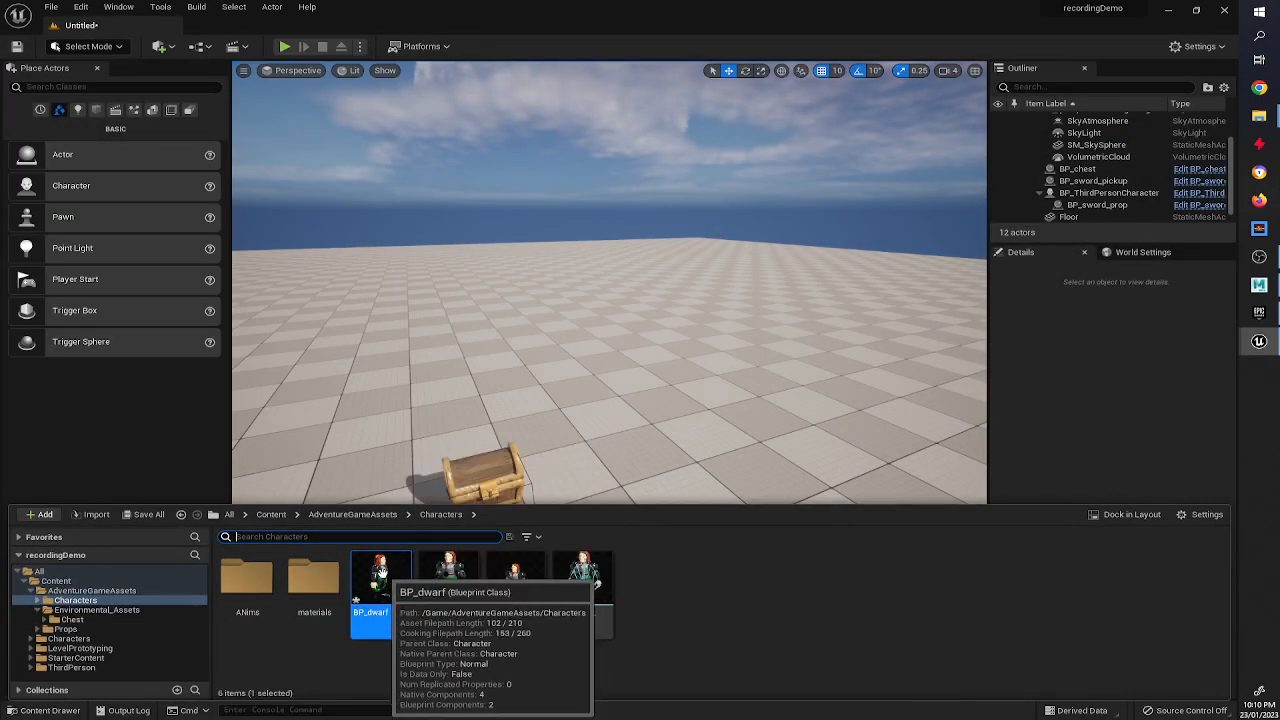
{"action": "left_click_drag", "start_coordinate": [385, 578], "coordinate": [722, 452]}
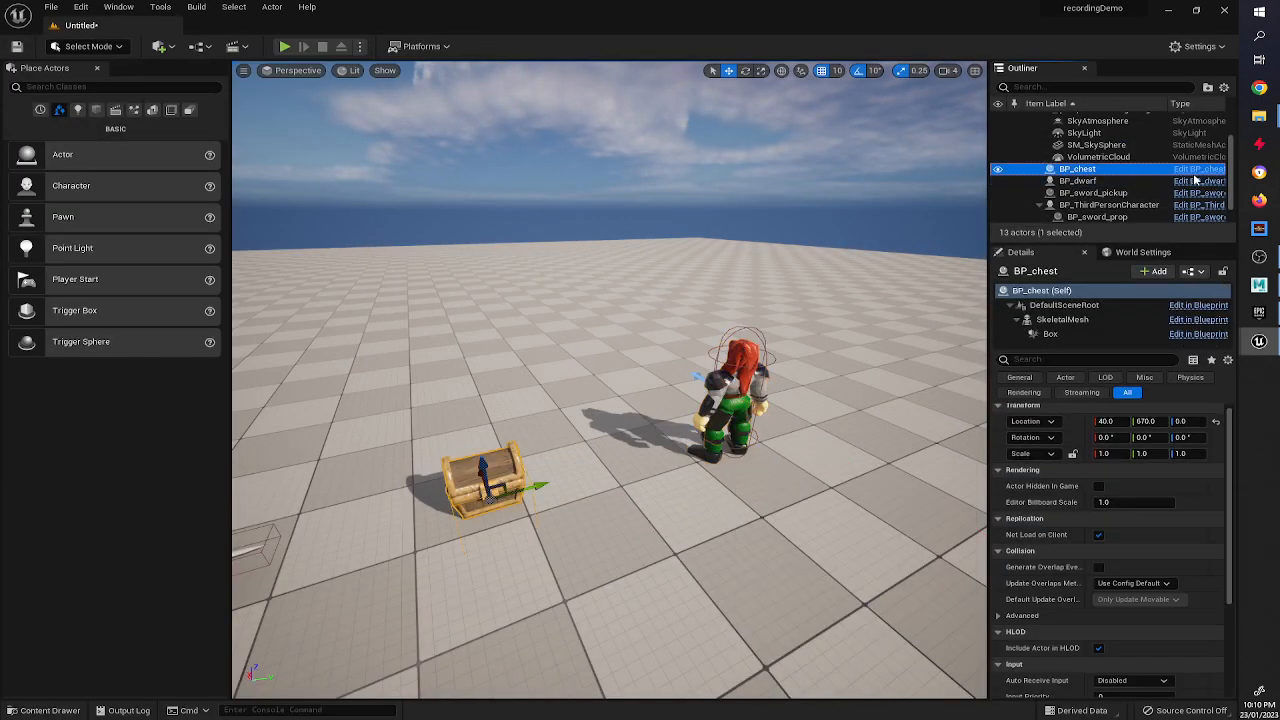
Reopen BP_dwarf and set Auto Possess Player to Player 0 in its class defaults.
{"action": "left_click", "coordinate": [1197, 181]}
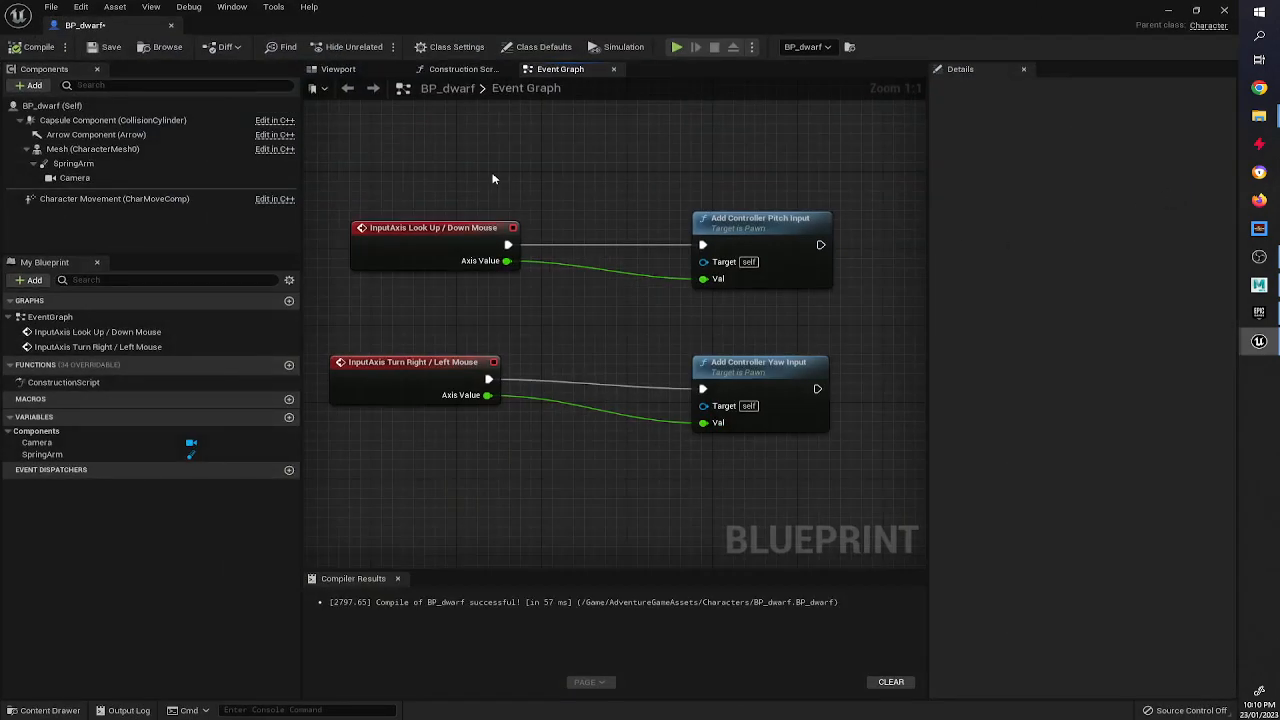
{"action": "left_click", "coordinate": [45, 105]}
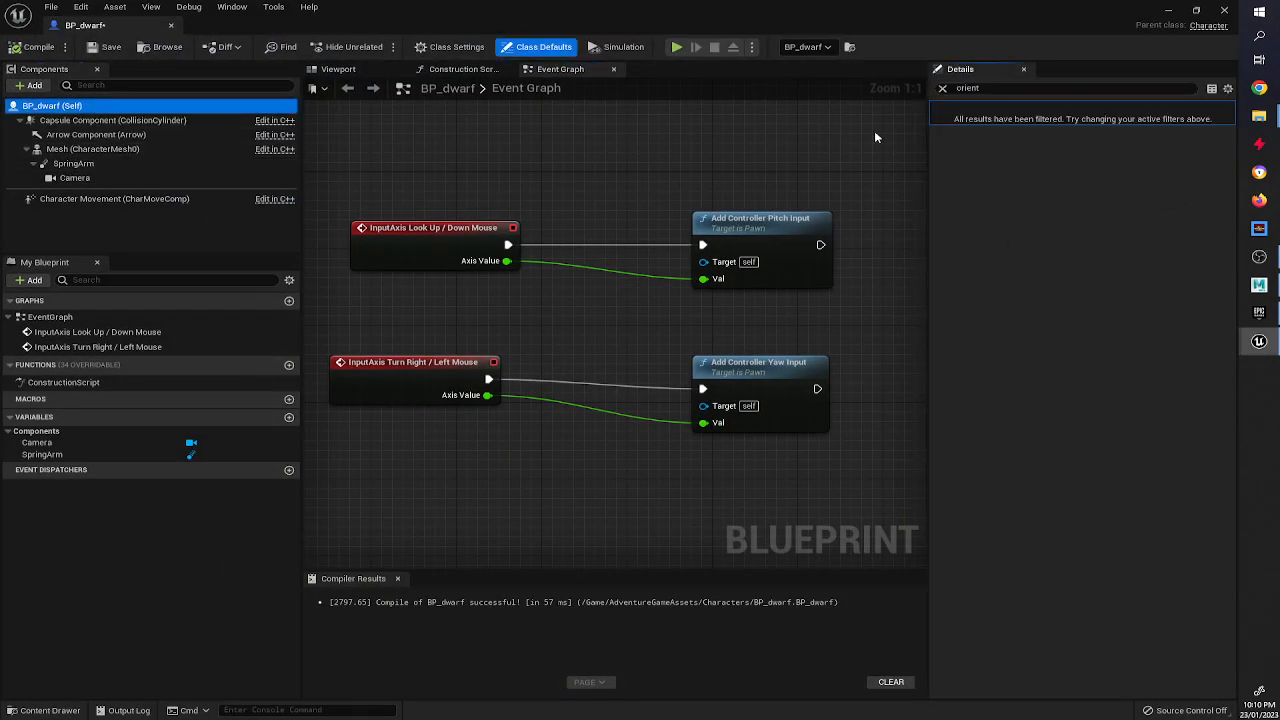
{"action": "left_click", "coordinate": [1058, 89]}
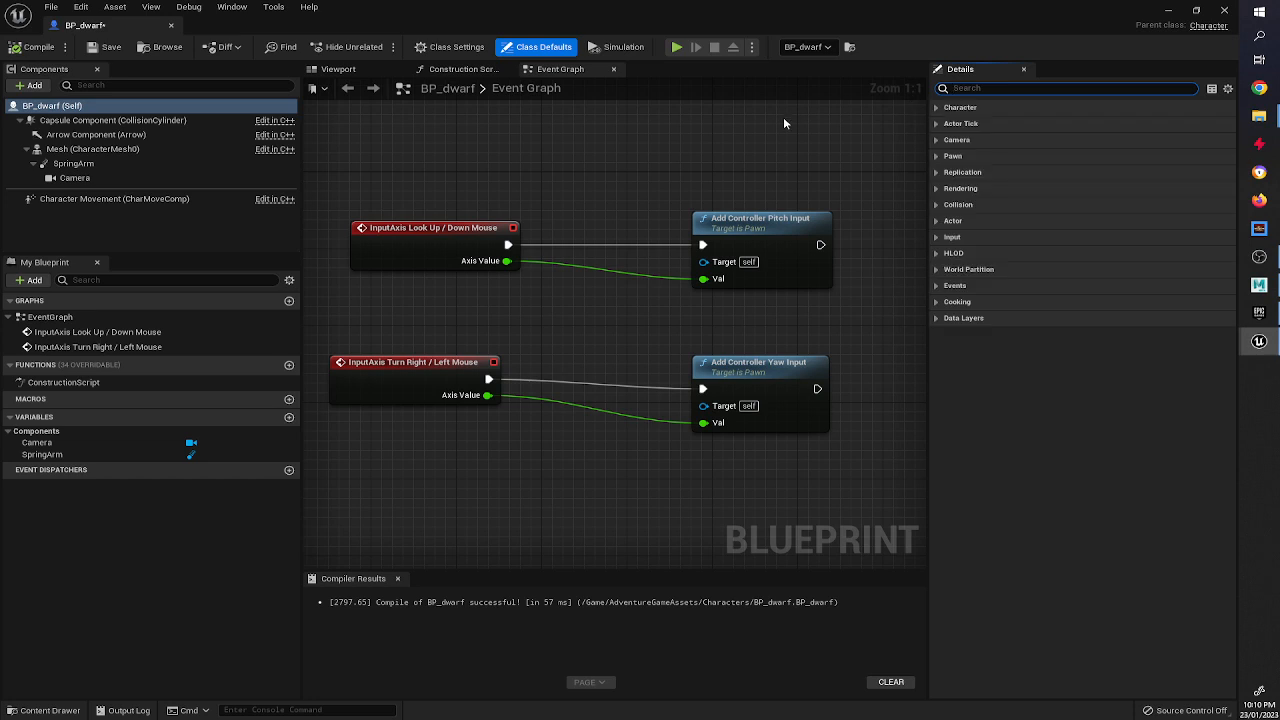
{"action": "left_click", "coordinate": [100, 119]}
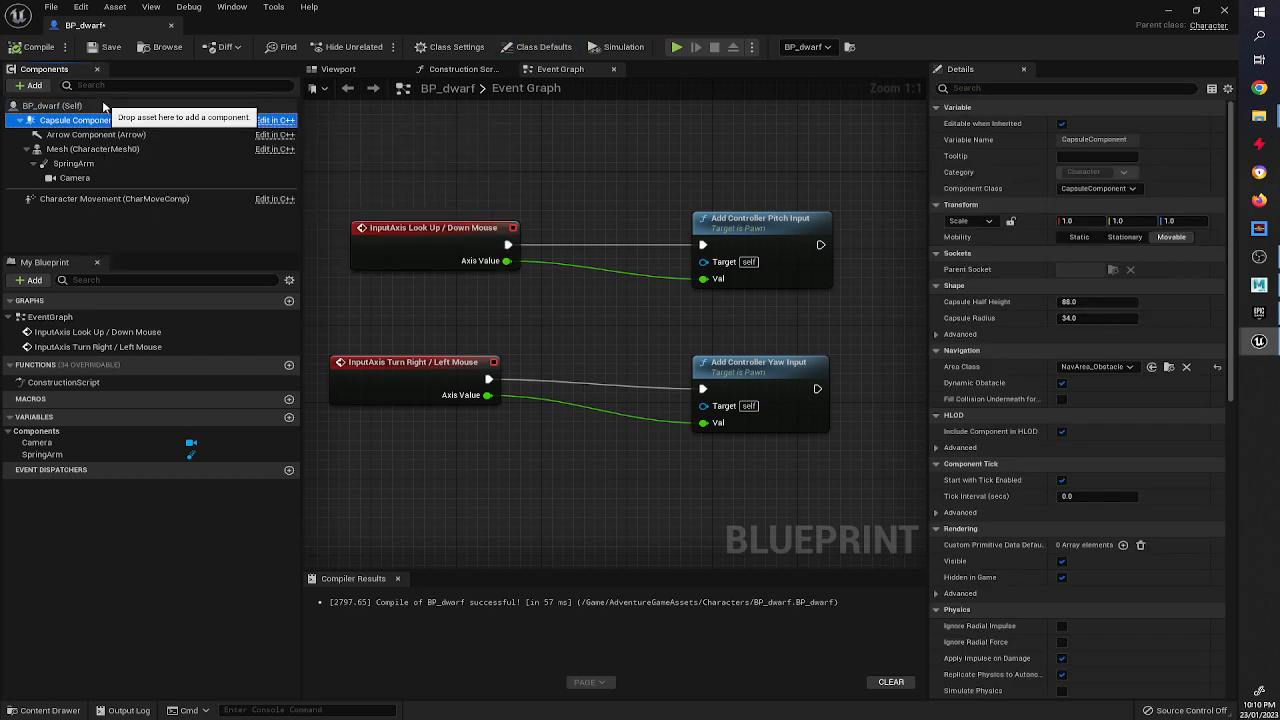
{"action": "left_click", "coordinate": [60, 105]}
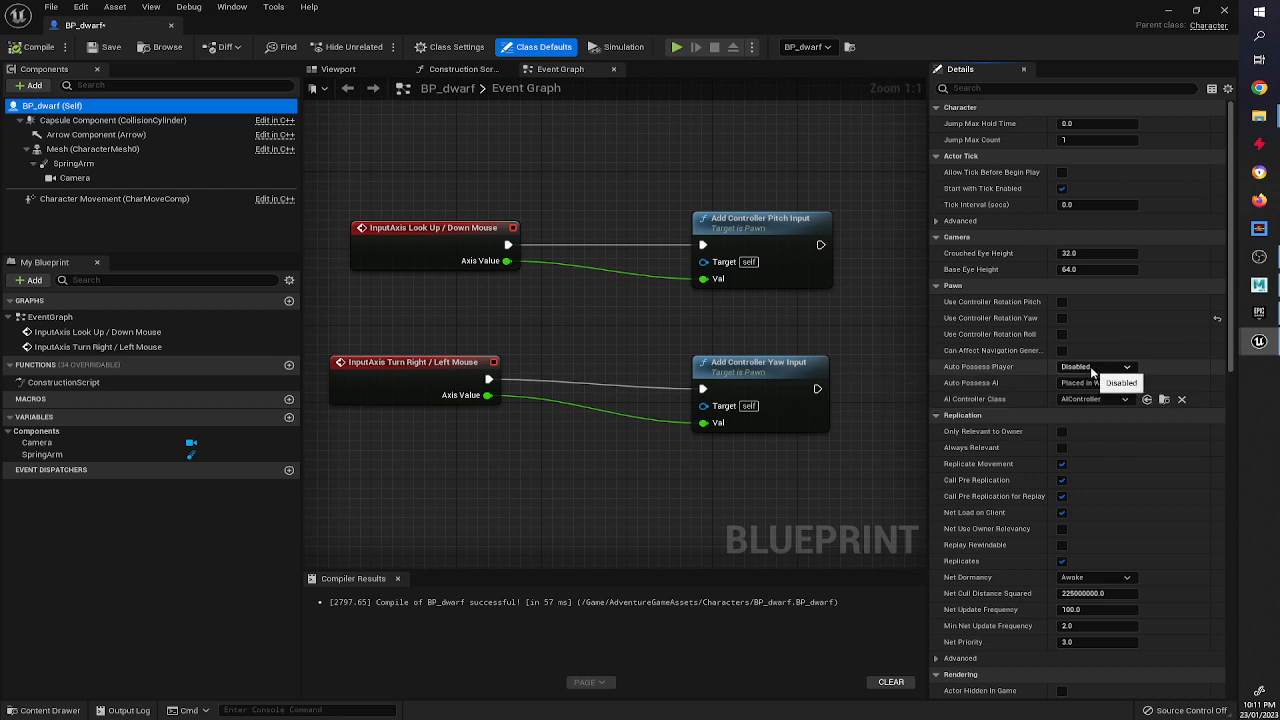
{"action": "left_click", "coordinate": [1092, 370]}
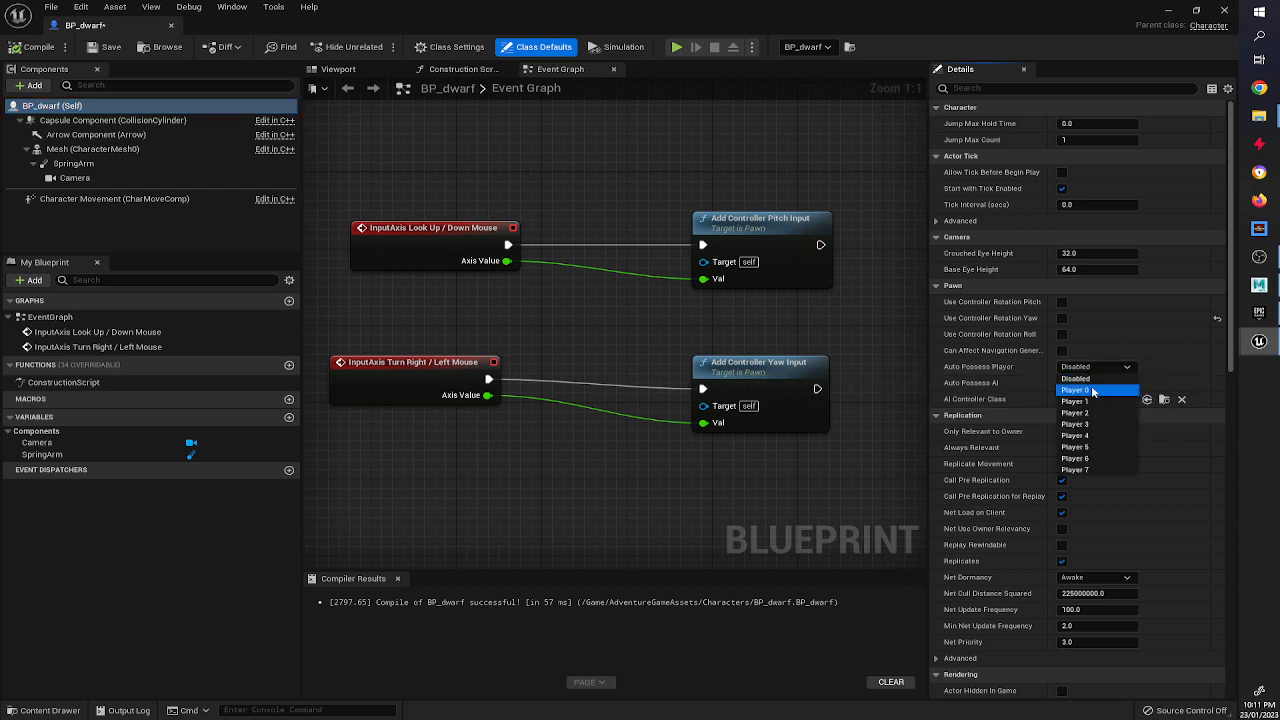
{"action": "left_click", "coordinate": [1093, 390]}
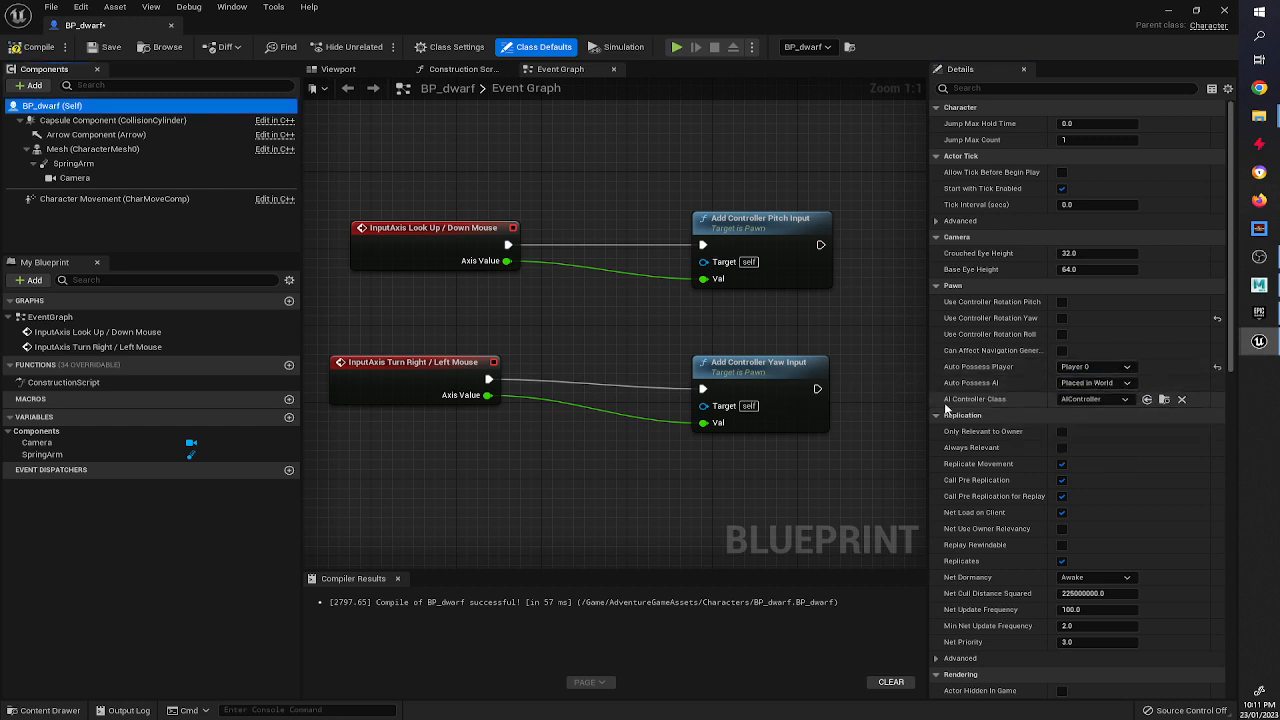
Set the AI Controller Class to PlayerController, compile, and return to the level editor.
{"action": "left_click", "coordinate": [1095, 399]}
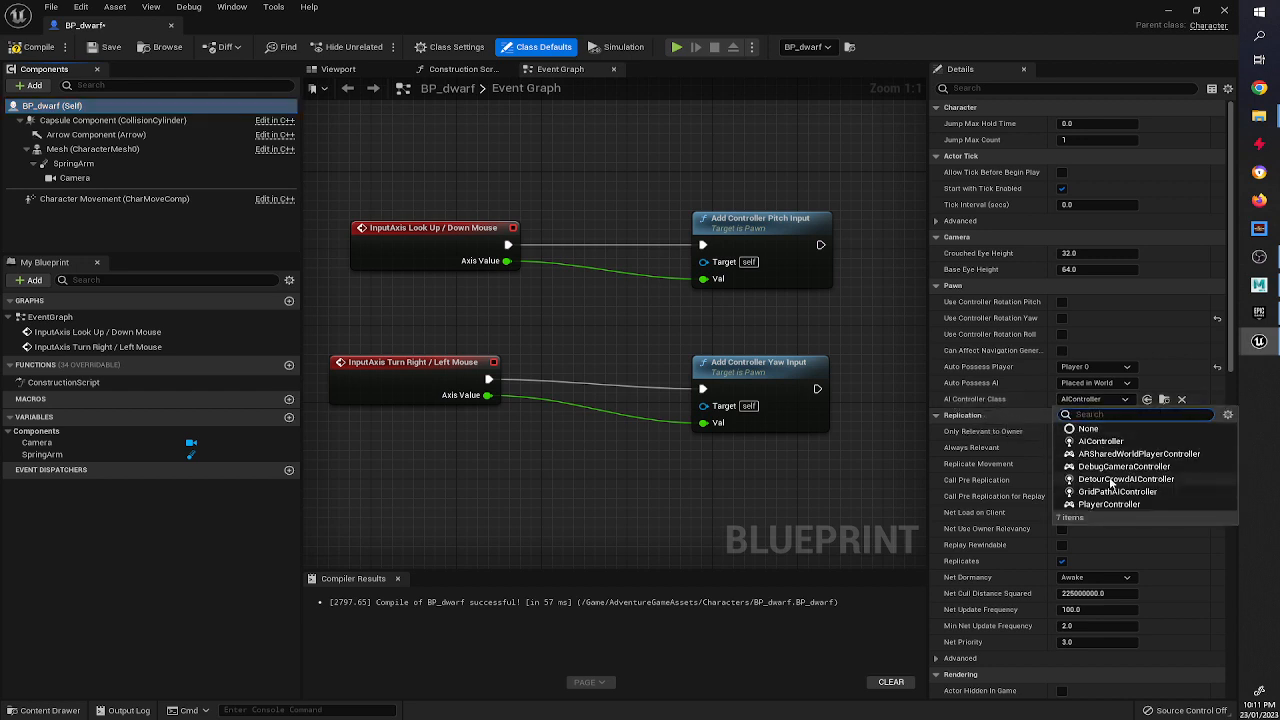
{"action": "left_click", "coordinate": [1105, 504]}
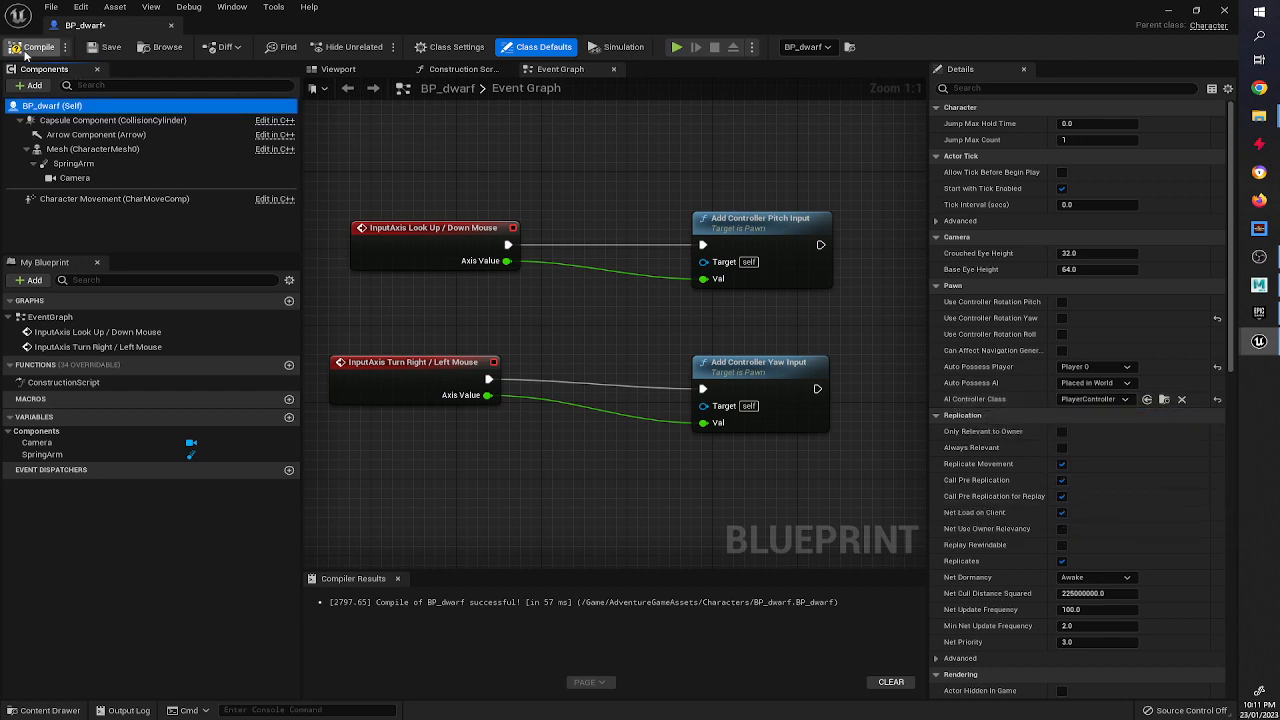
{"action": "left_click", "coordinate": [25, 50]}
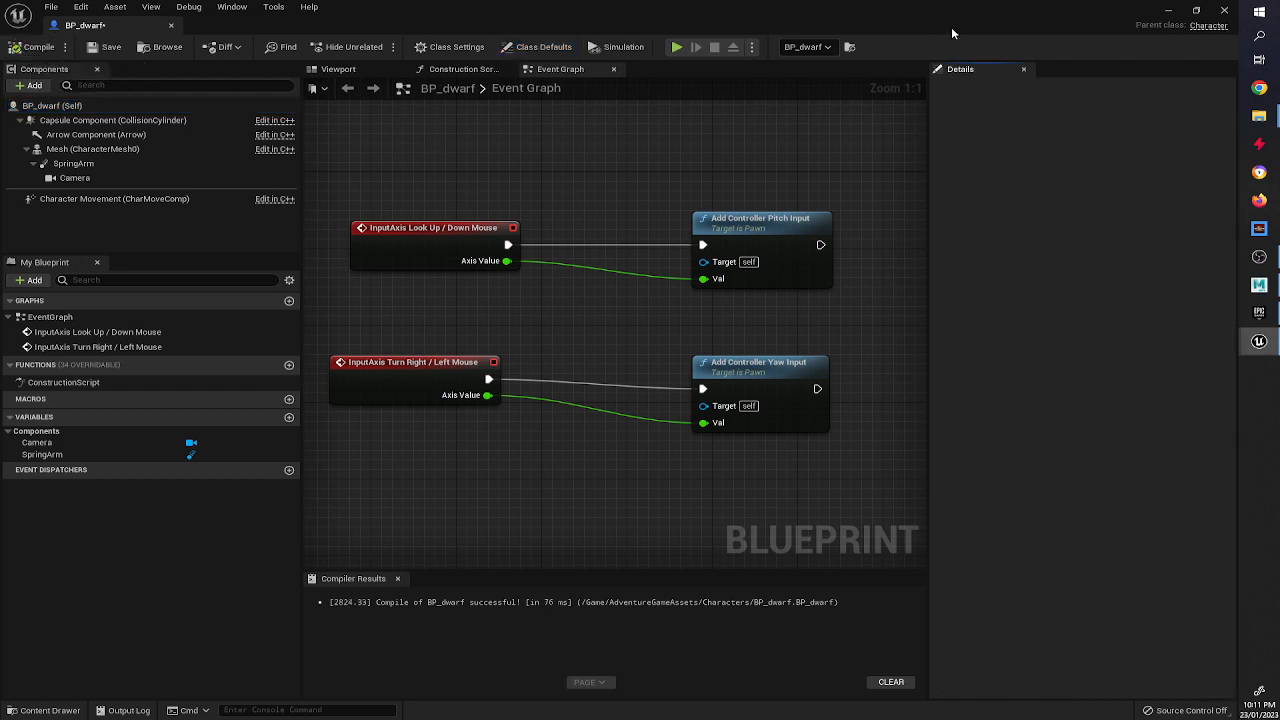
{"action": "left_click", "coordinate": [1166, 11]}
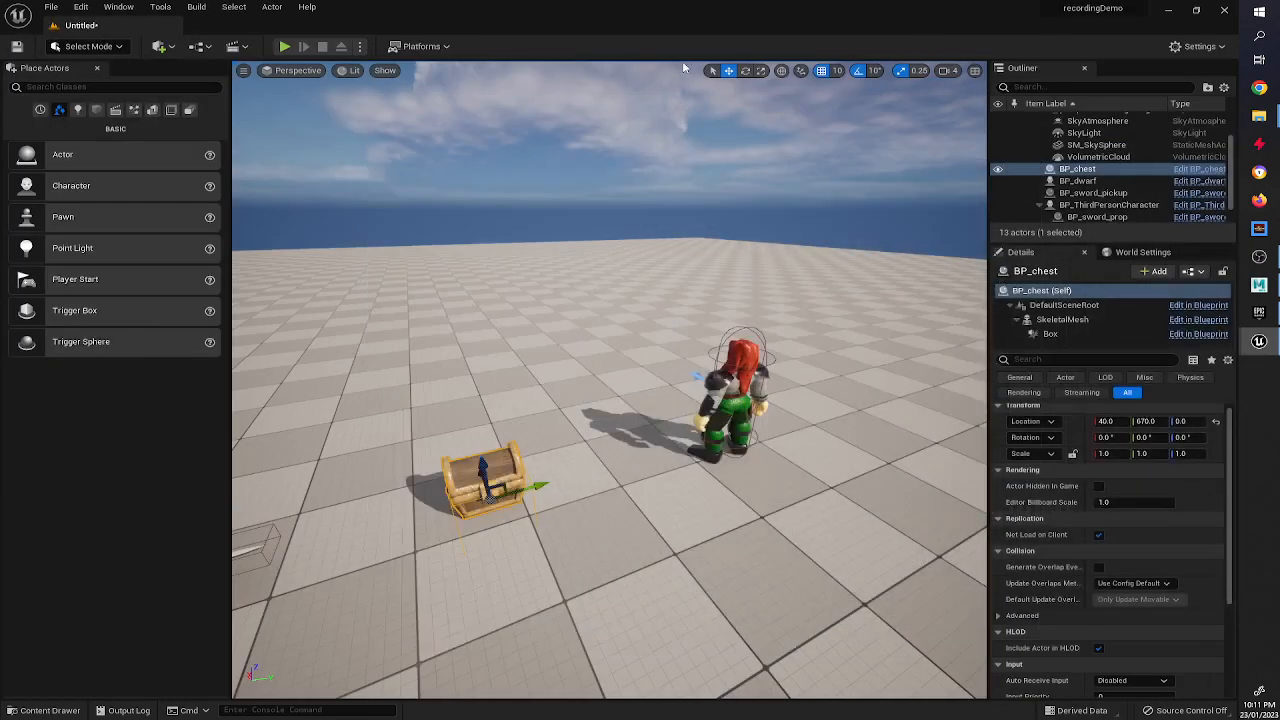
Play-test the level with the possessed dwarf, stop it, and return to the BP_dwarf event graph.
{"action": "left_click", "coordinate": [284, 46]}
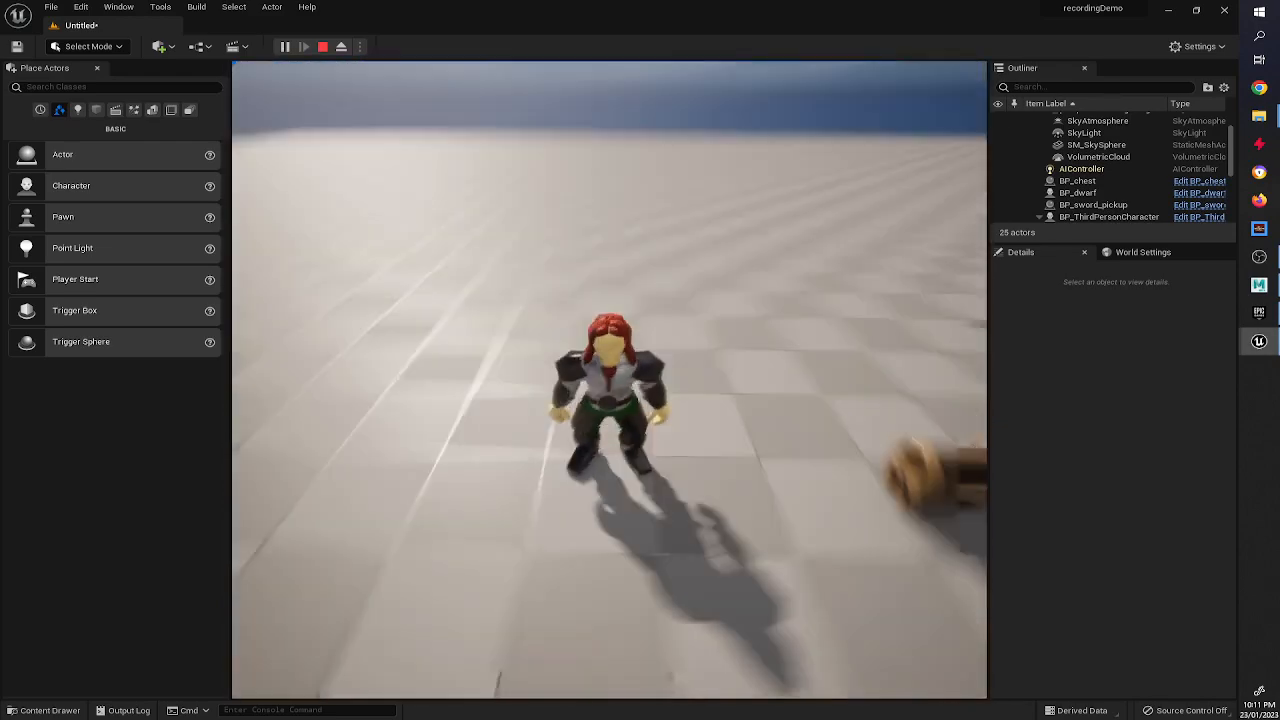
{"action": "key", "text": "Escape"}
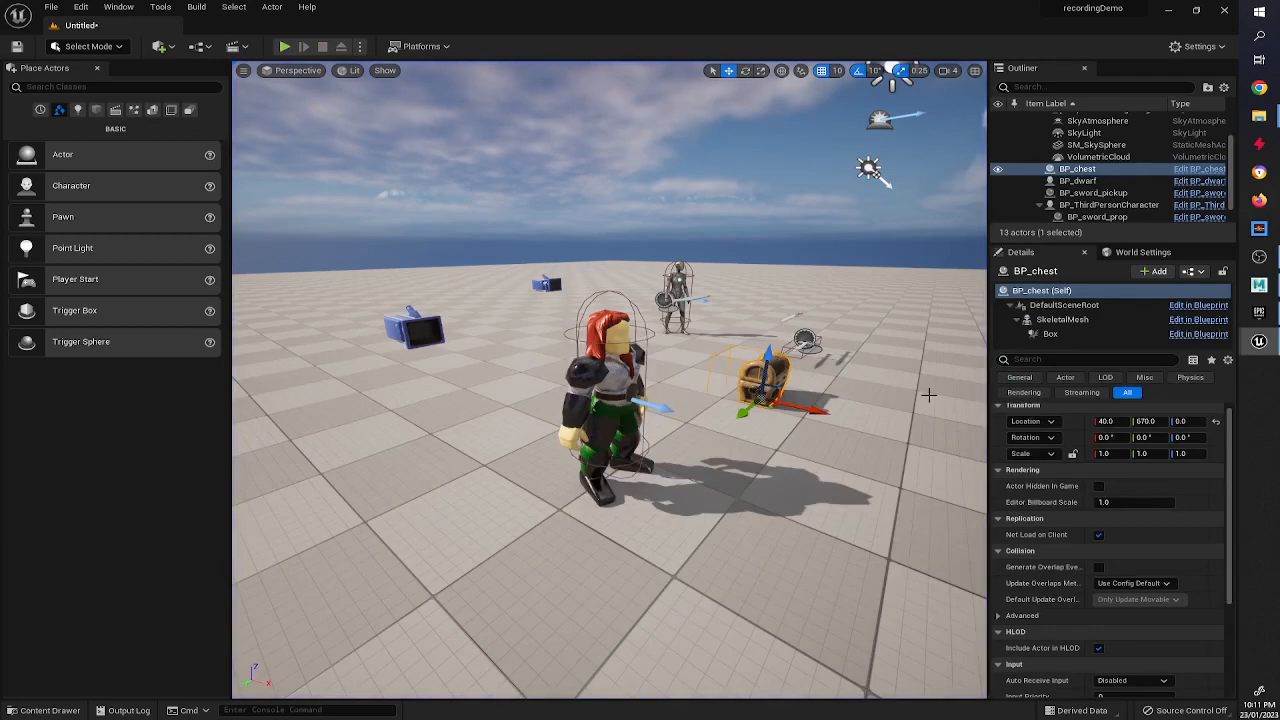
{"action": "left_click", "coordinate": [1199, 170]}
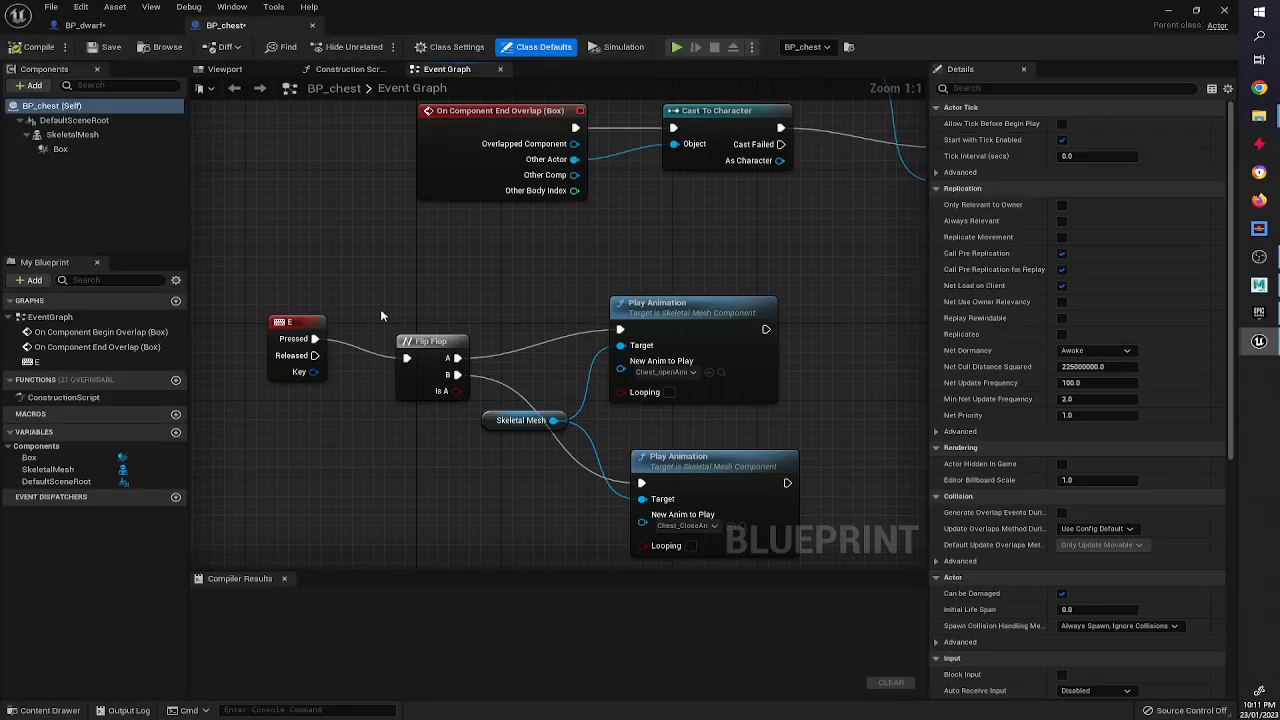
{"action": "left_click", "coordinate": [112, 26]}
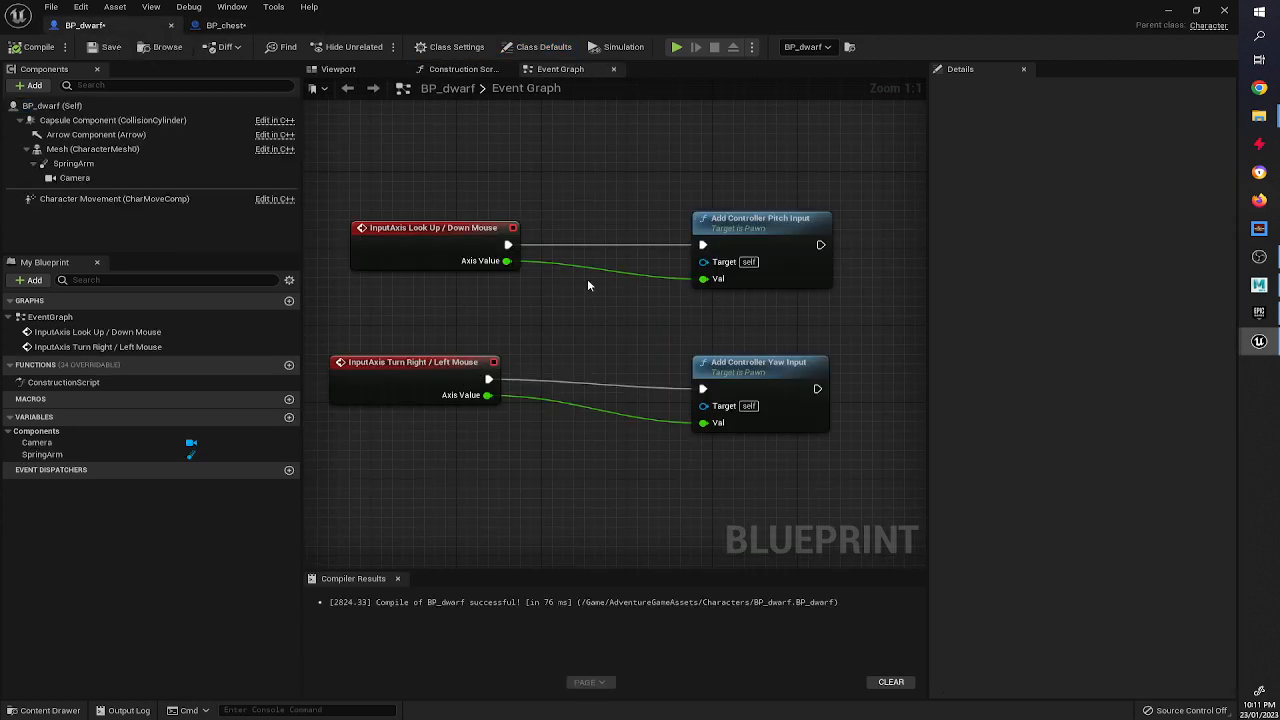
Add an InputAxis Move Forward / Backward event node to the BP_dwarf event graph.
{"action": "right_click_drag", "start_coordinate": [587, 278], "coordinate": [484, 430]}
{"action": "right_click", "coordinate": [484, 430]}
{"action": "type", "text": "m"}
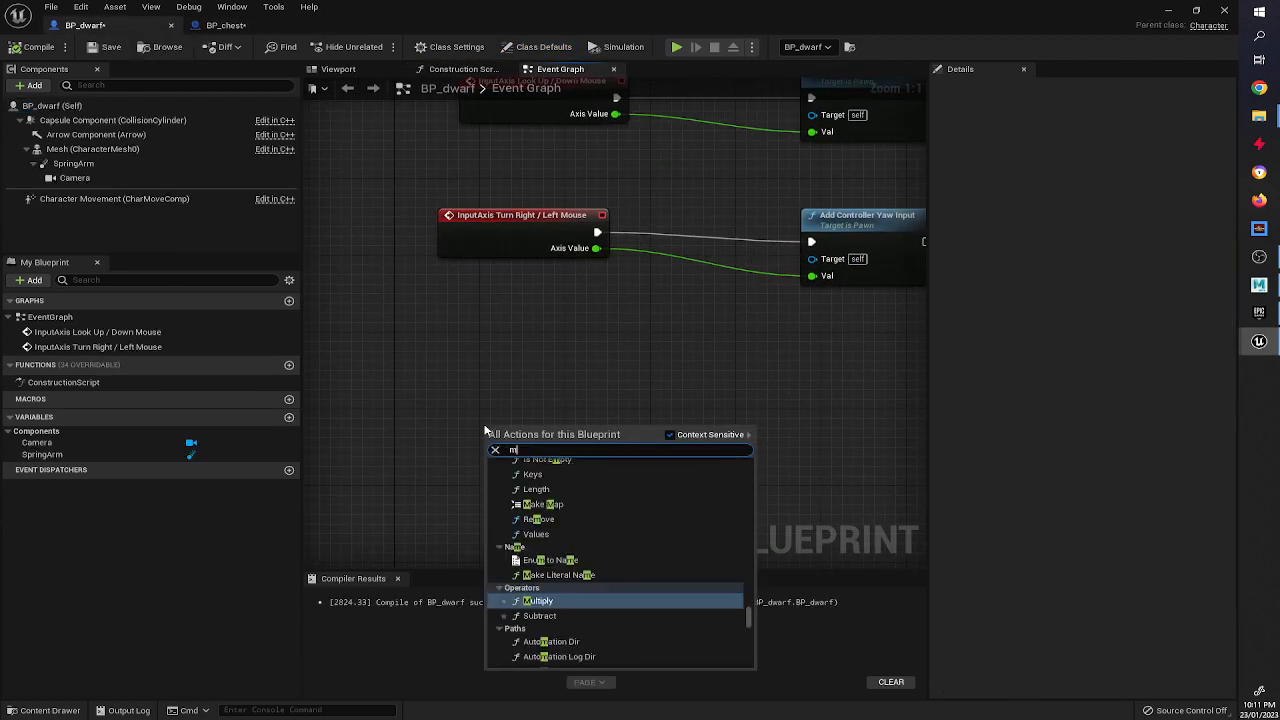
{"action": "type", "text": "ove forwar"}
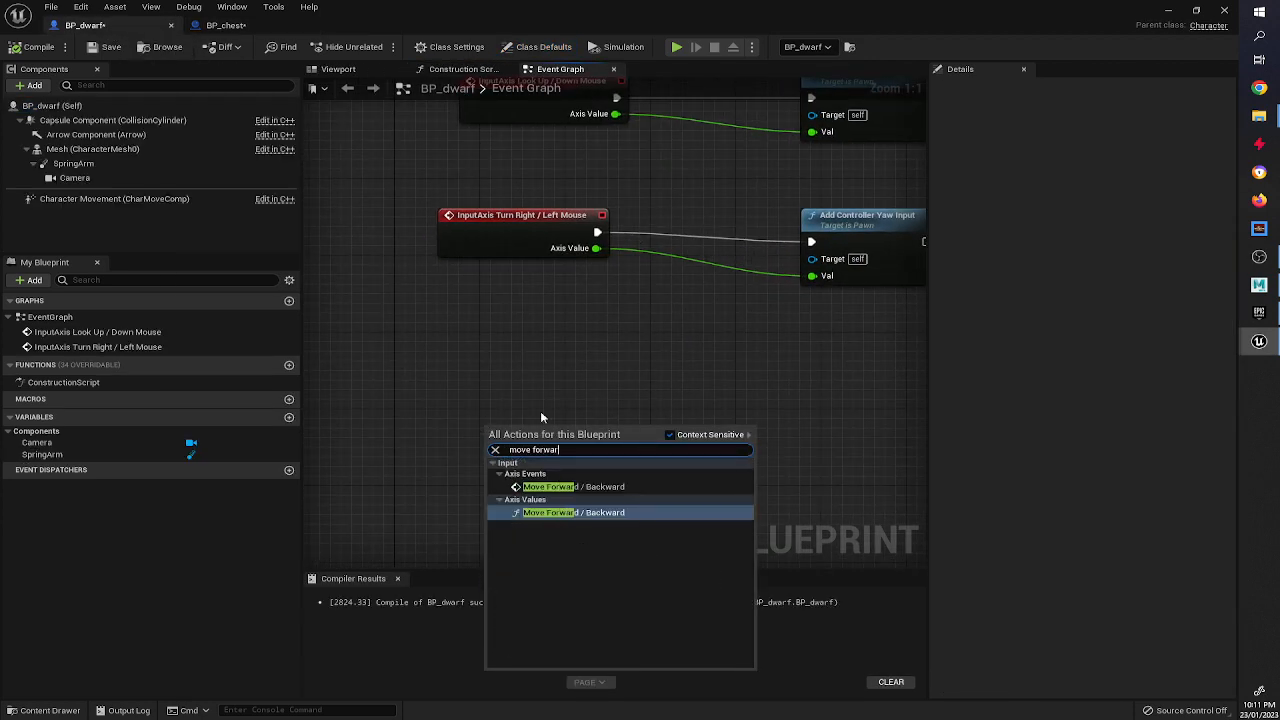
{"action": "type", "text": "d"}
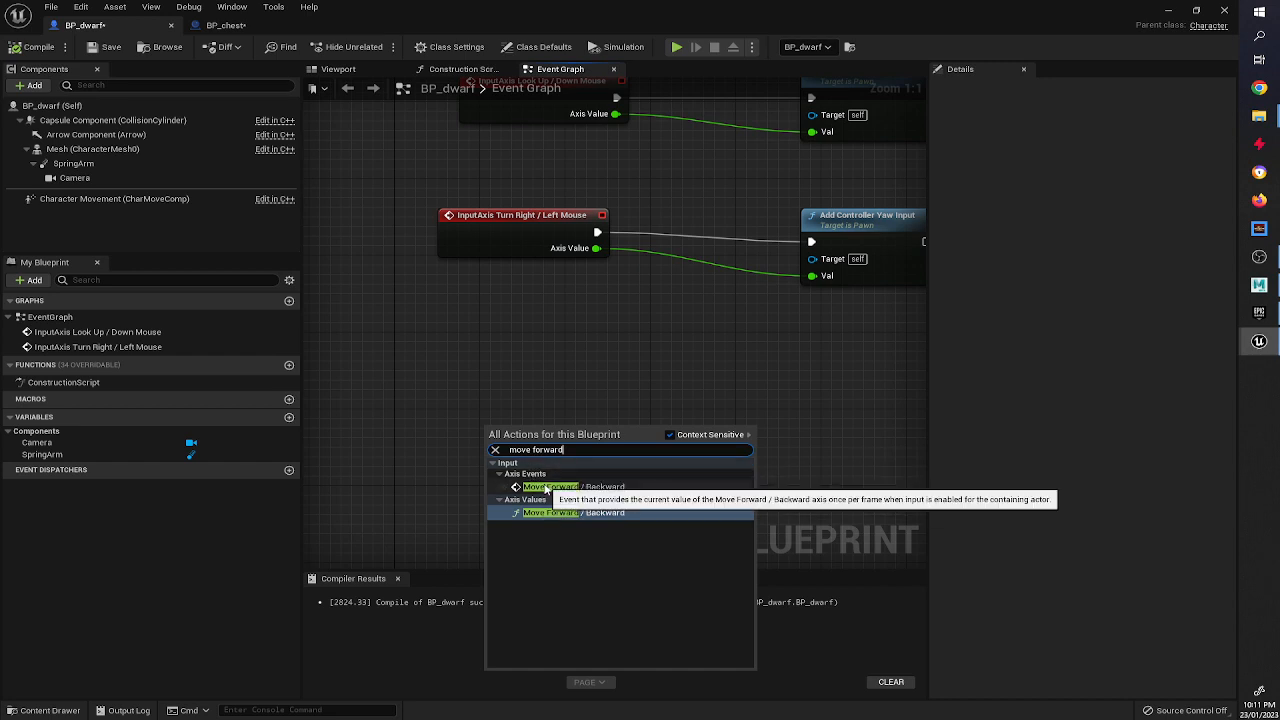
{"action": "left_click", "coordinate": [548, 487]}
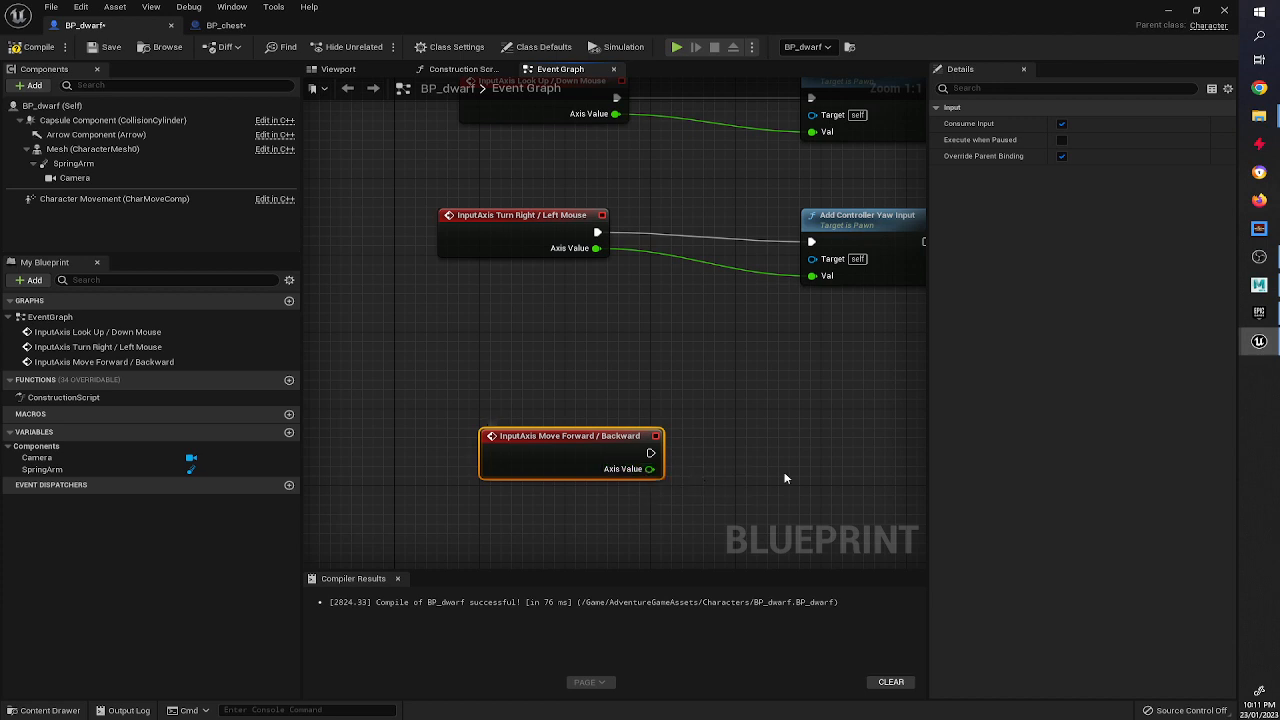
{"action": "right_click_drag", "start_coordinate": [645, 470], "coordinate": [687, 476]}
{"action": "left_click_drag", "start_coordinate": [500, 441], "coordinate": [459, 441]}
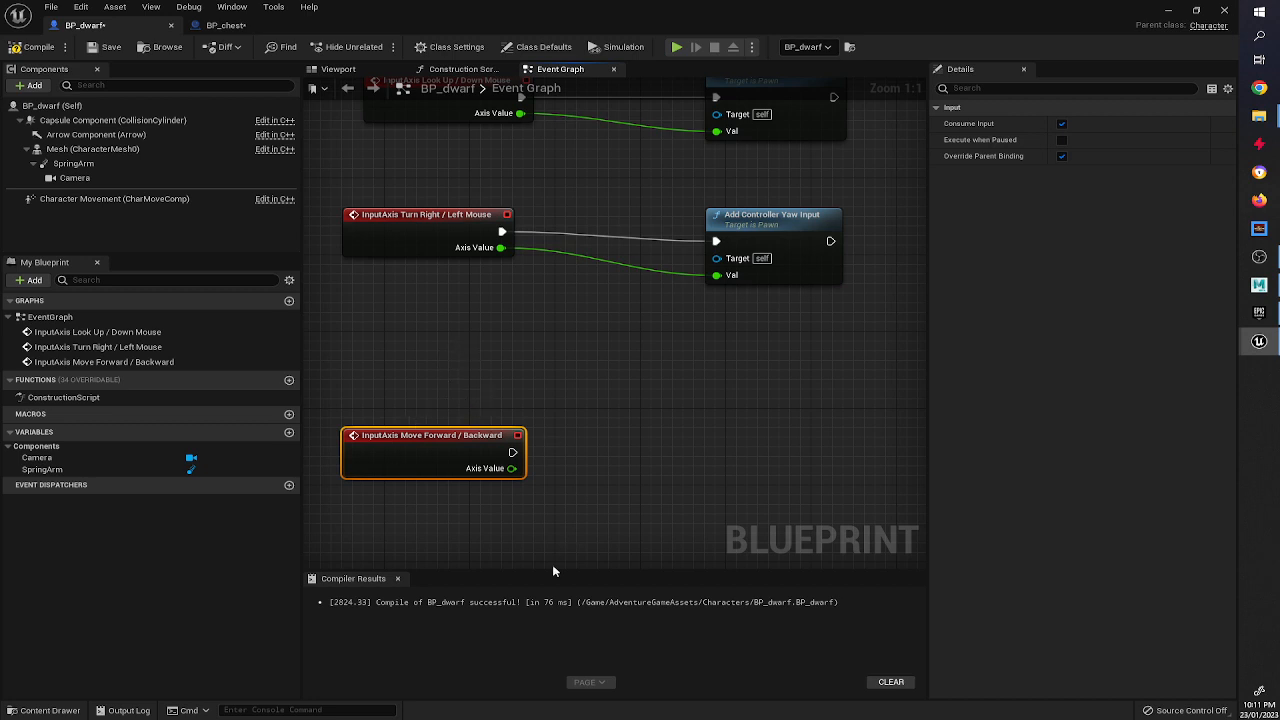
Add an Add Movement Input node and connect the Move Forward / Backward event's execution to it.
{"action": "right_click_drag", "start_coordinate": [803, 515], "coordinate": [730, 458]}
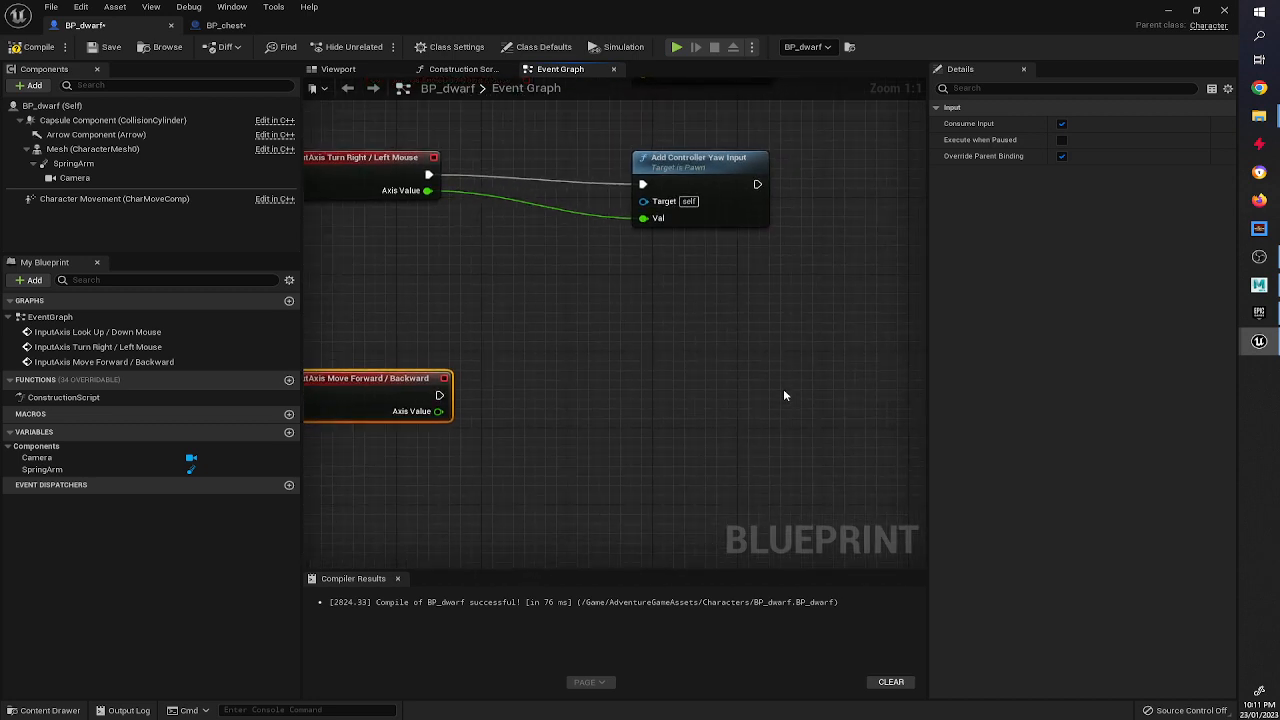
{"action": "right_click", "coordinate": [846, 388]}
{"action": "type", "text": "add"}
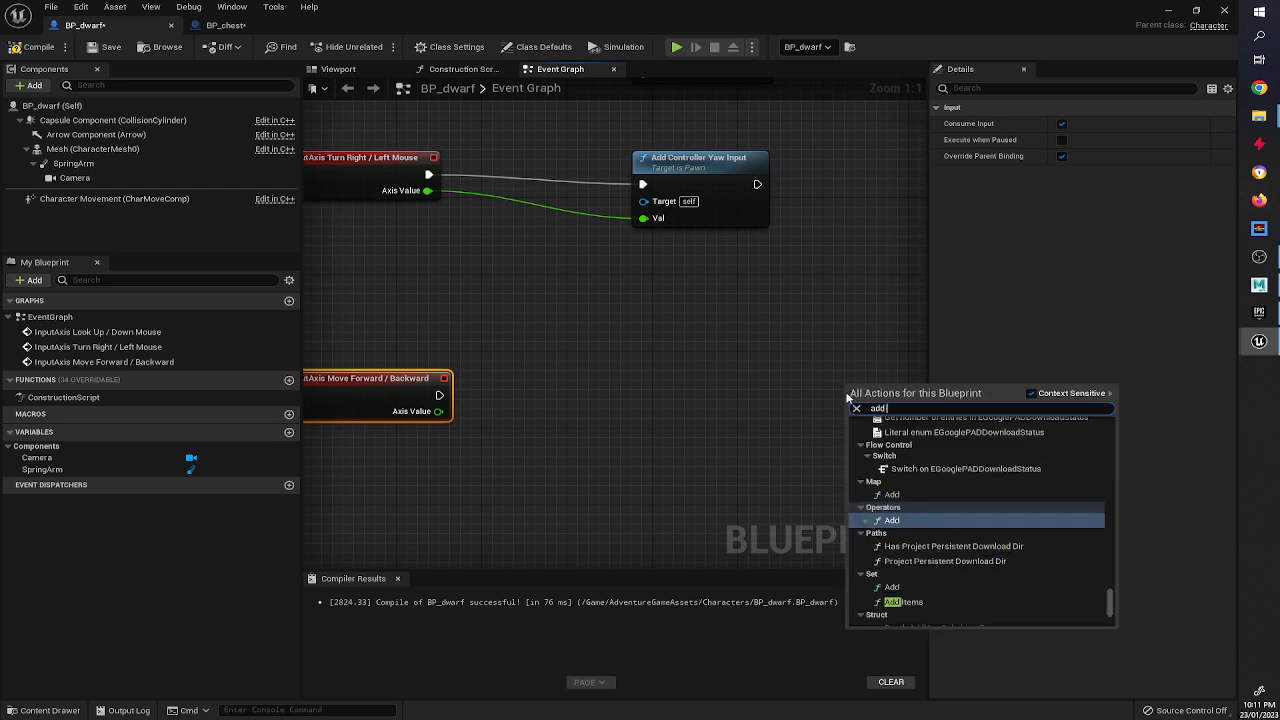
{"action": "type", "text": " movement"}
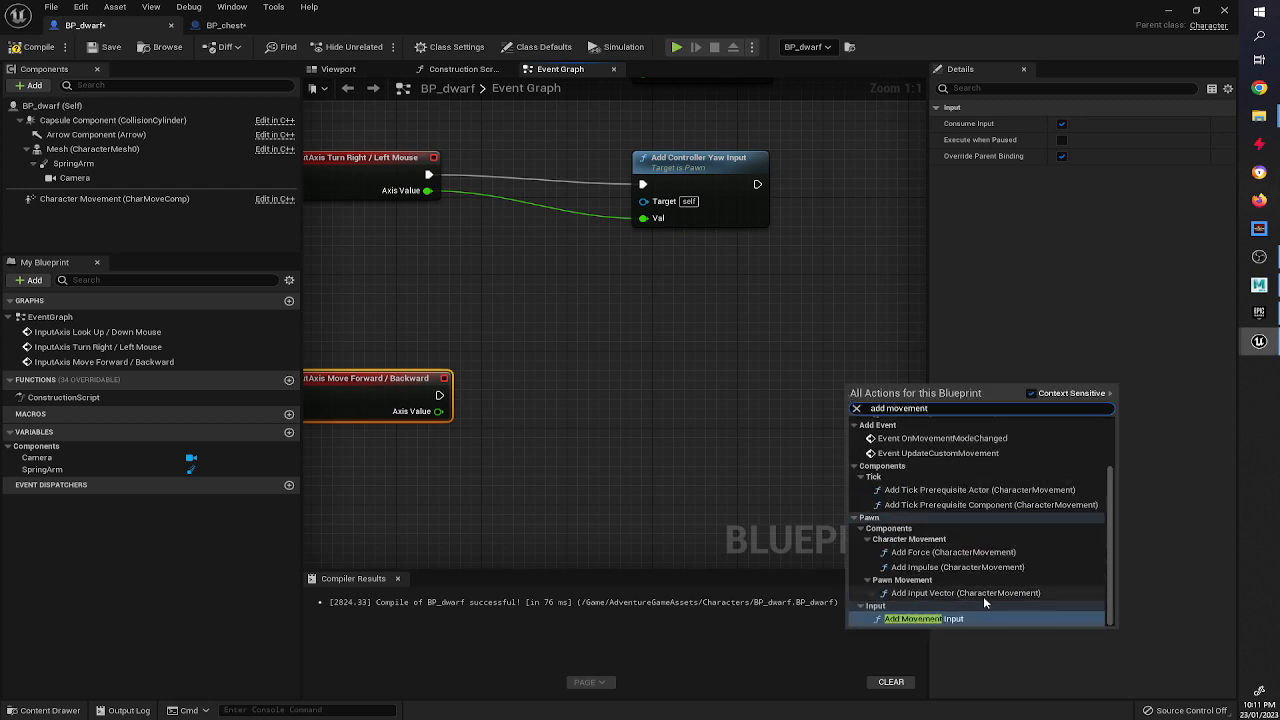
{"action": "left_click", "coordinate": [925, 618]}
{"action": "left_click_drag", "start_coordinate": [853, 397], "coordinate": [821, 397]}
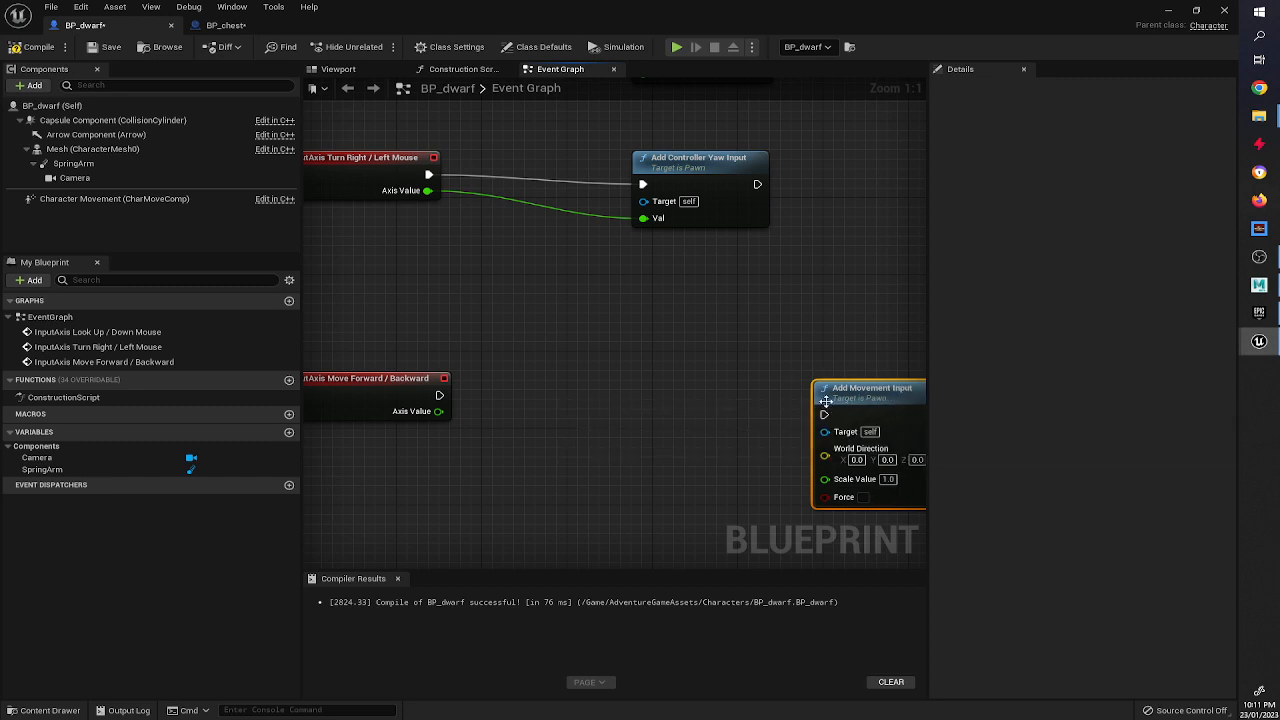
{"action": "right_click_drag", "start_coordinate": [562, 438], "coordinate": [434, 434]}
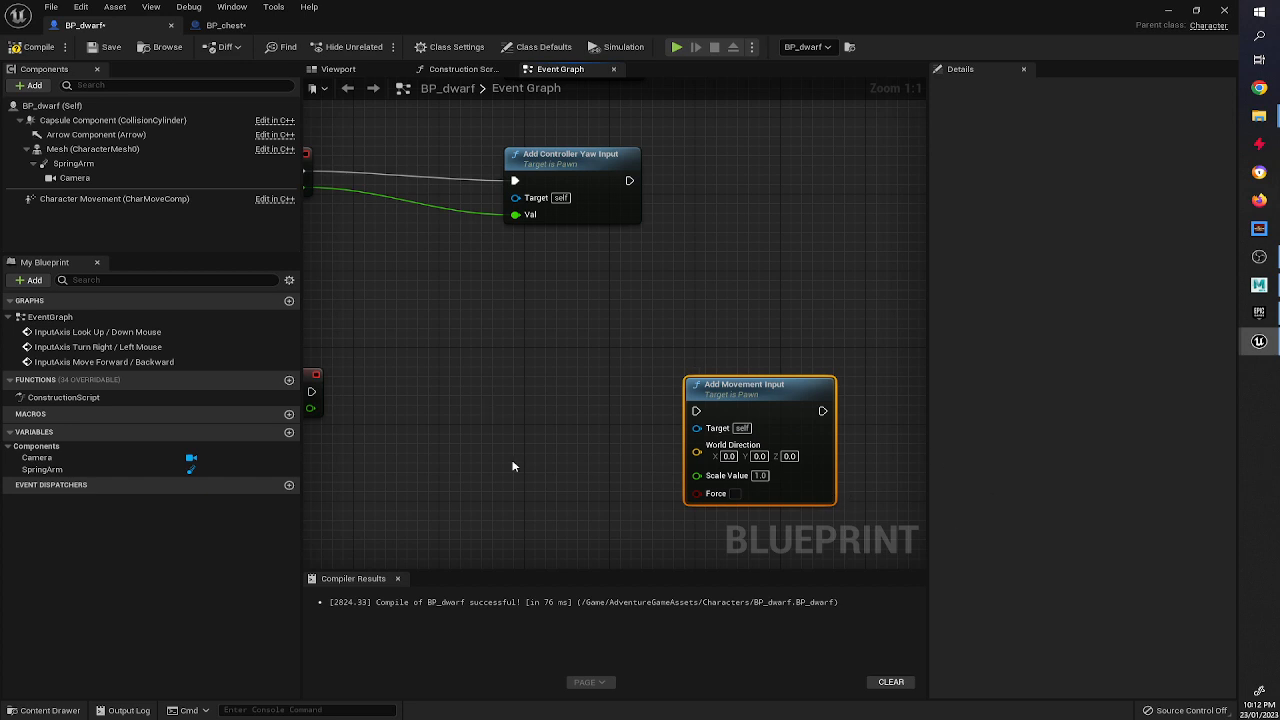
{"action": "right_click_drag", "start_coordinate": [512, 466], "coordinate": [563, 410]}
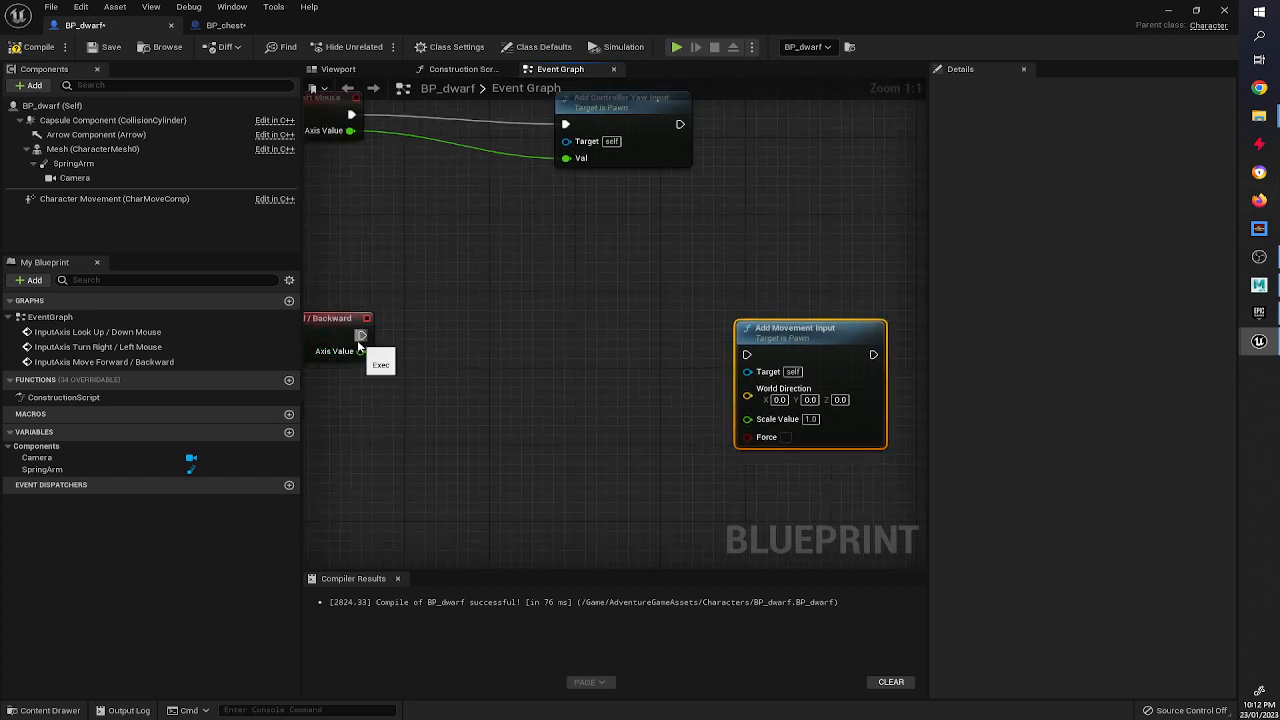
{"action": "left_click_drag", "start_coordinate": [359, 344], "coordinate": [746, 354]}
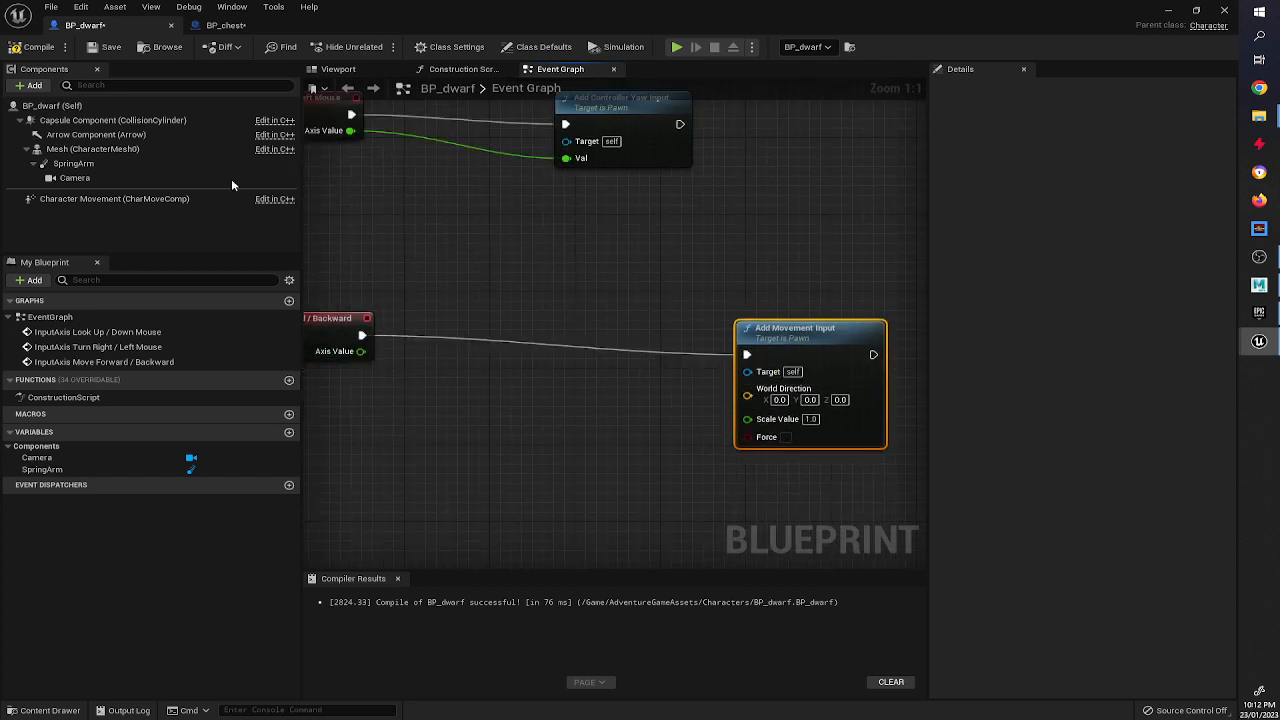
Try rotating the SpringArm in the Blueprint viewport, undoing each rotation.
{"action": "left_click", "coordinate": [159, 163]}
{"action": "left_click", "coordinate": [347, 70]}
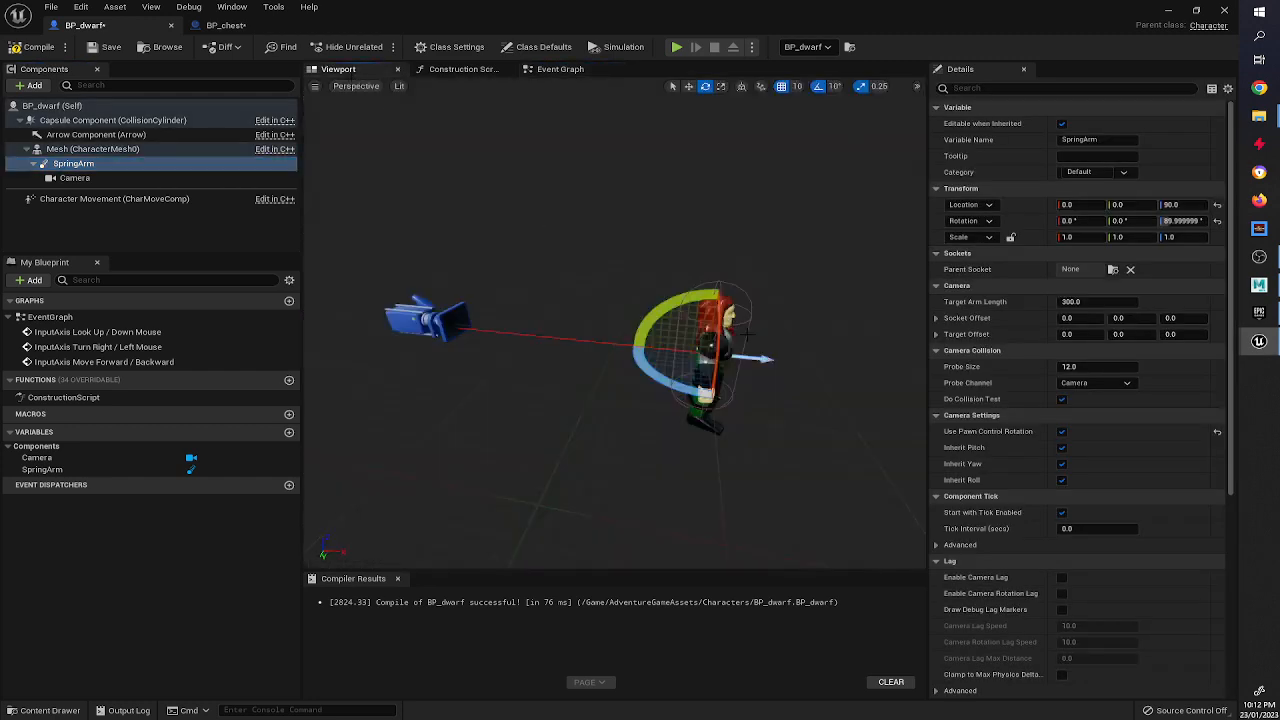
{"action": "mouse_move", "coordinate": [646, 373]}
{"action": "left_mouse_down"}
{"action": "mouse_move", "coordinate": [688, 384]}
{"action": "mouse_move", "coordinate": [668, 380]}
{"action": "left_mouse_up"}
{"action": "key", "text": "ctrl+z"}
{"action": "left_click", "coordinate": [92, 164]}
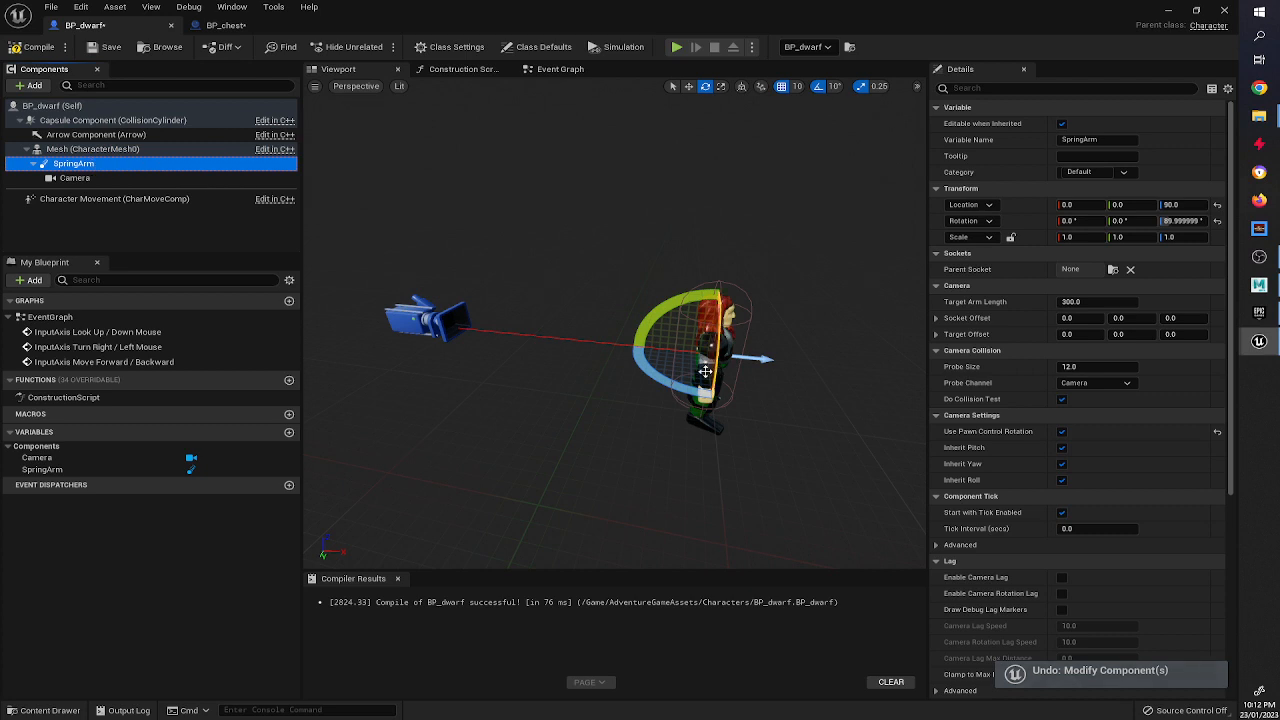
{"action": "left_click_drag", "start_coordinate": [652, 320], "coordinate": [634, 333]}
{"action": "key", "text": "ctrl+z"}
{"action": "key", "text": "w"}
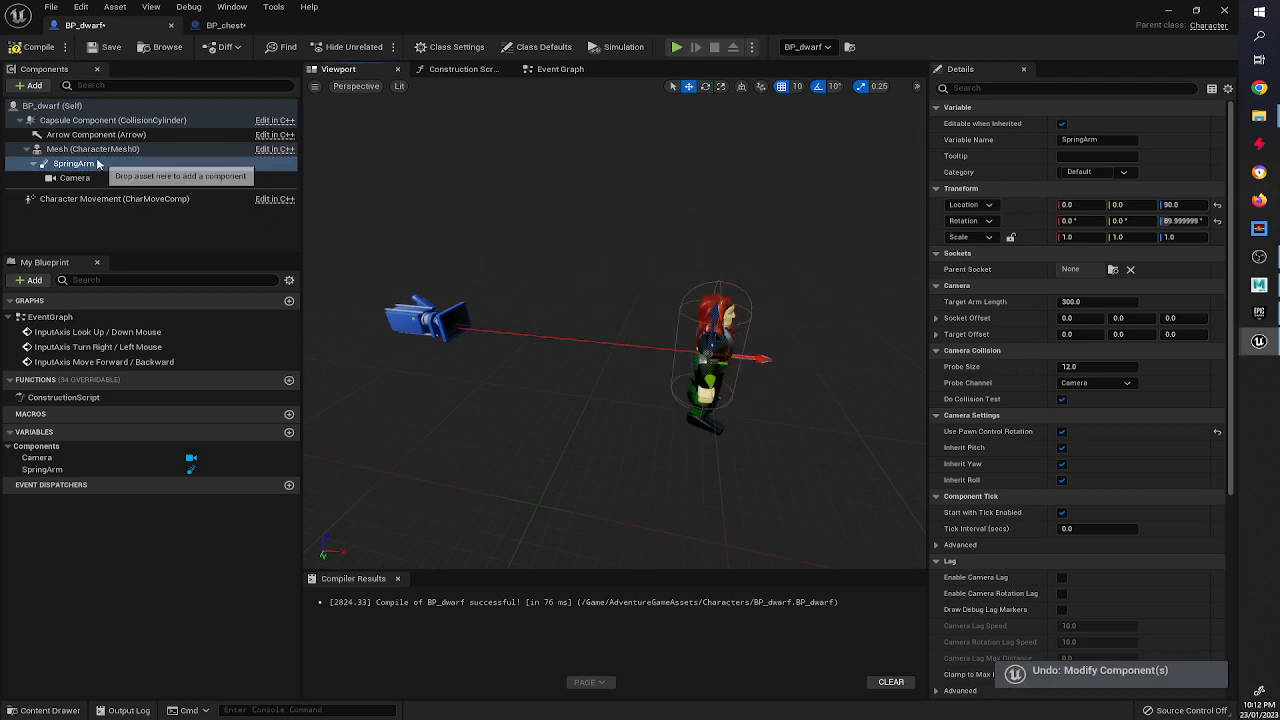
{"action": "left_click", "coordinate": [99, 163]}
{"action": "left_click", "coordinate": [86, 179]}
{"action": "left_click", "coordinate": [74, 163]}
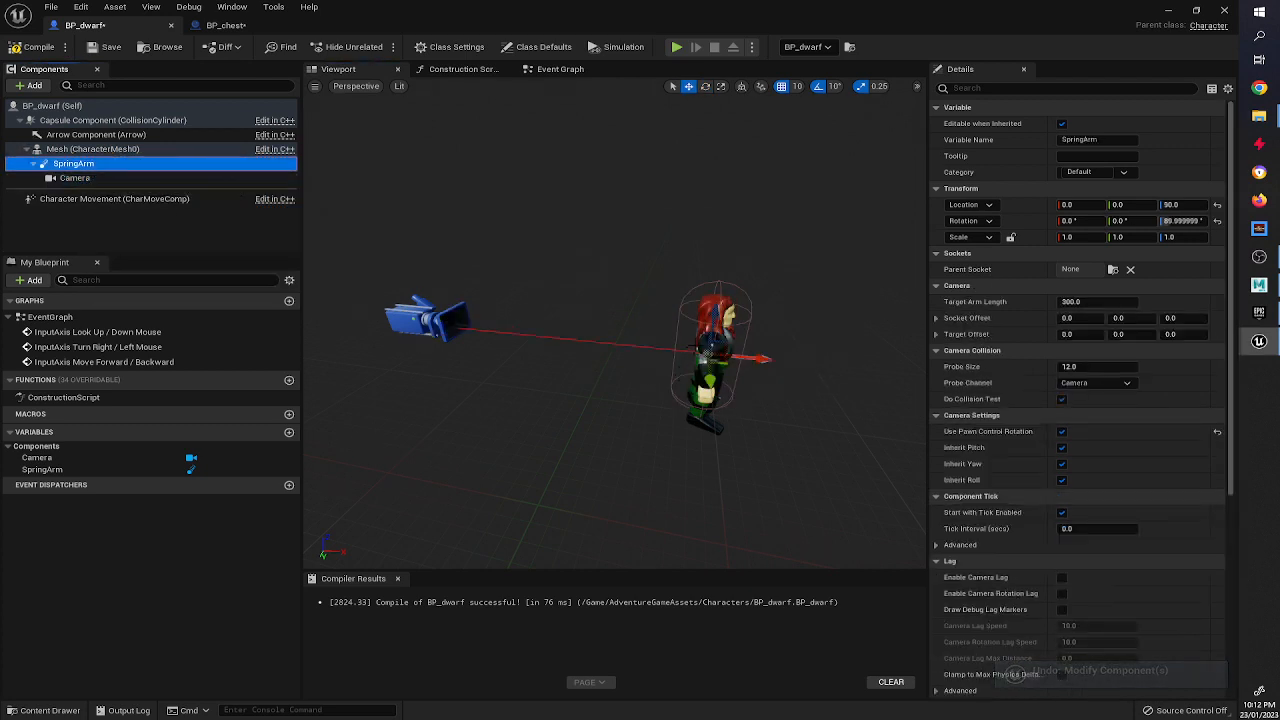
{"action": "left_click_drag", "start_coordinate": [745, 358], "coordinate": [694, 397]}
{"action": "key", "text": "ctrl+z"}
{"action": "key", "text": "e"}
{"action": "left_click_drag", "start_coordinate": [790, 352], "coordinate": [812, 398]}
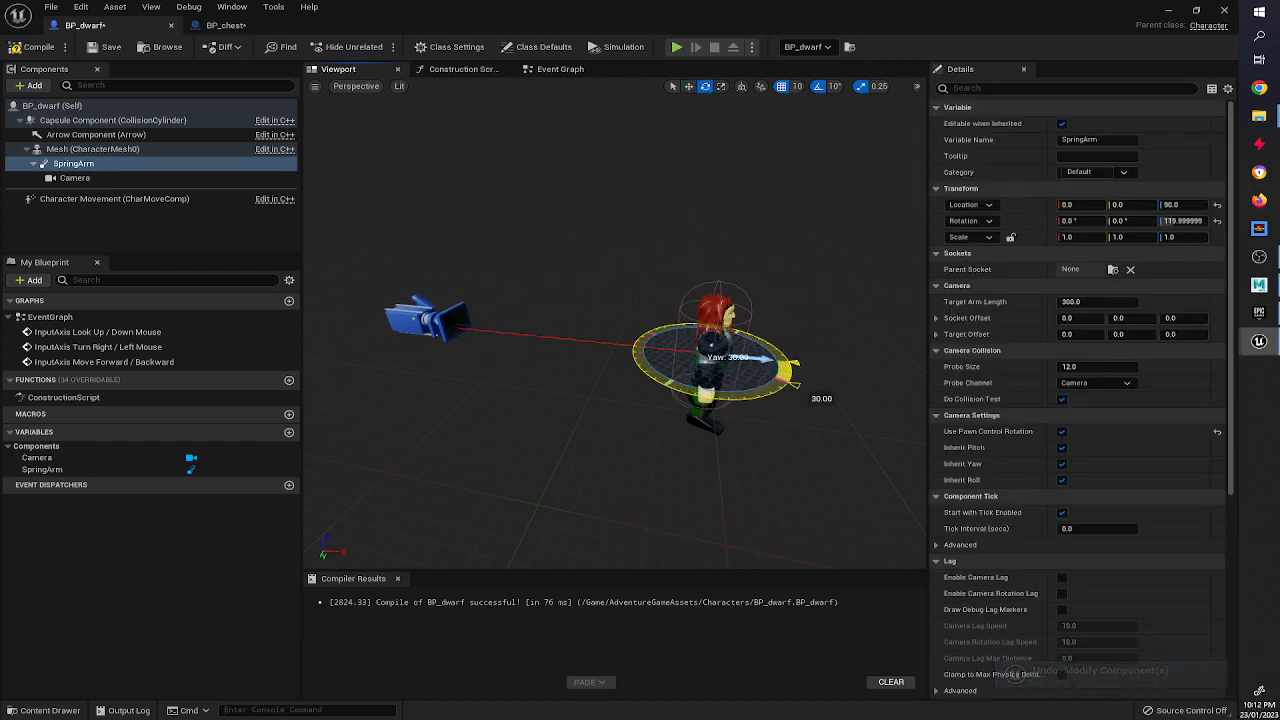
{"action": "key", "text": "ctrl+z"}
{"action": "key", "text": "w"}
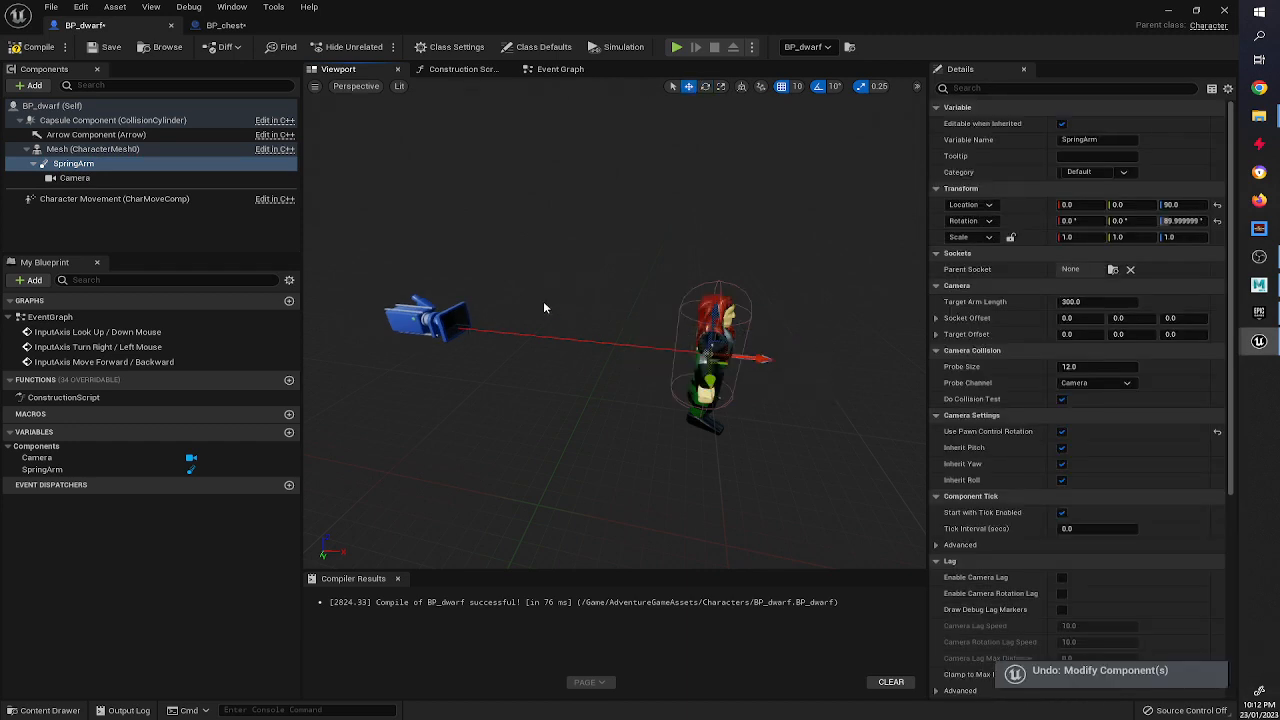
Place a SpringArm reference in the event graph and add a Get Socket Rotation node from it.
{"action": "left_click", "coordinate": [572, 70]}
{"action": "right_click_drag", "start_coordinate": [509, 392], "coordinate": [697, 354]}
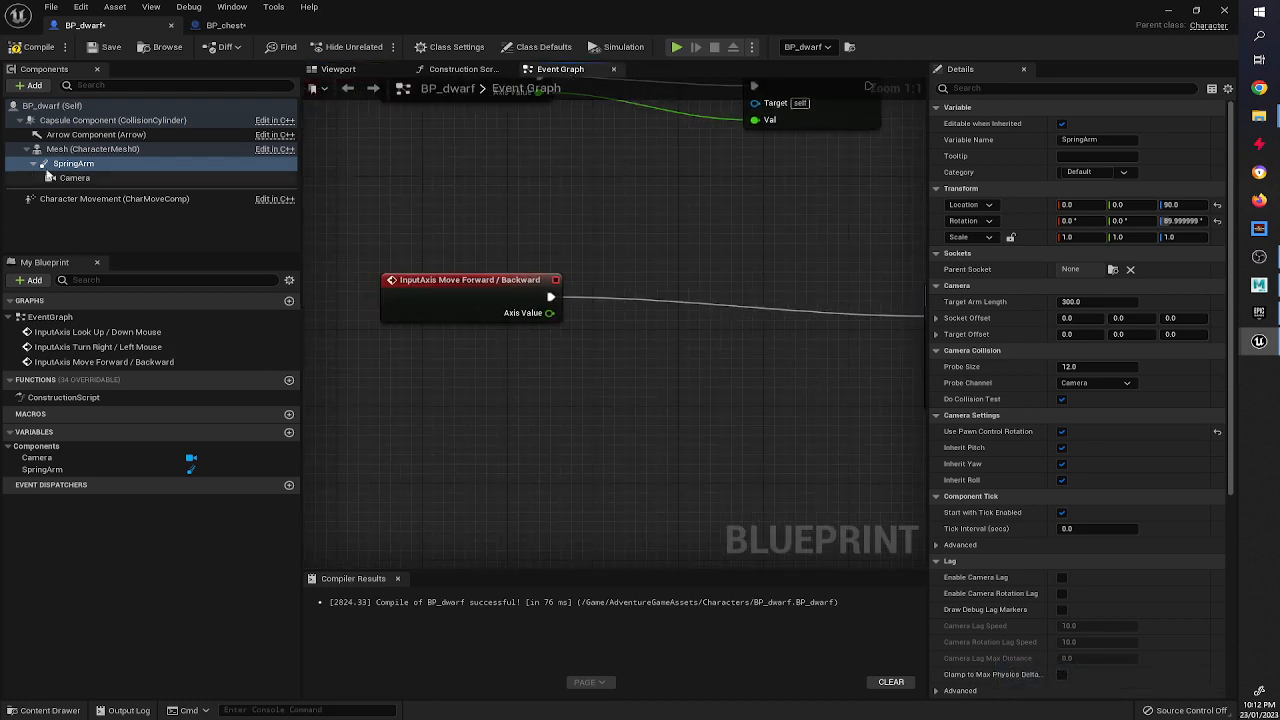
{"action": "left_click", "coordinate": [80, 151]}
{"action": "left_click", "coordinate": [80, 164]}
{"action": "left_click_drag", "start_coordinate": [80, 164], "coordinate": [452, 429]}
{"action": "type", "text": "socket ro"}
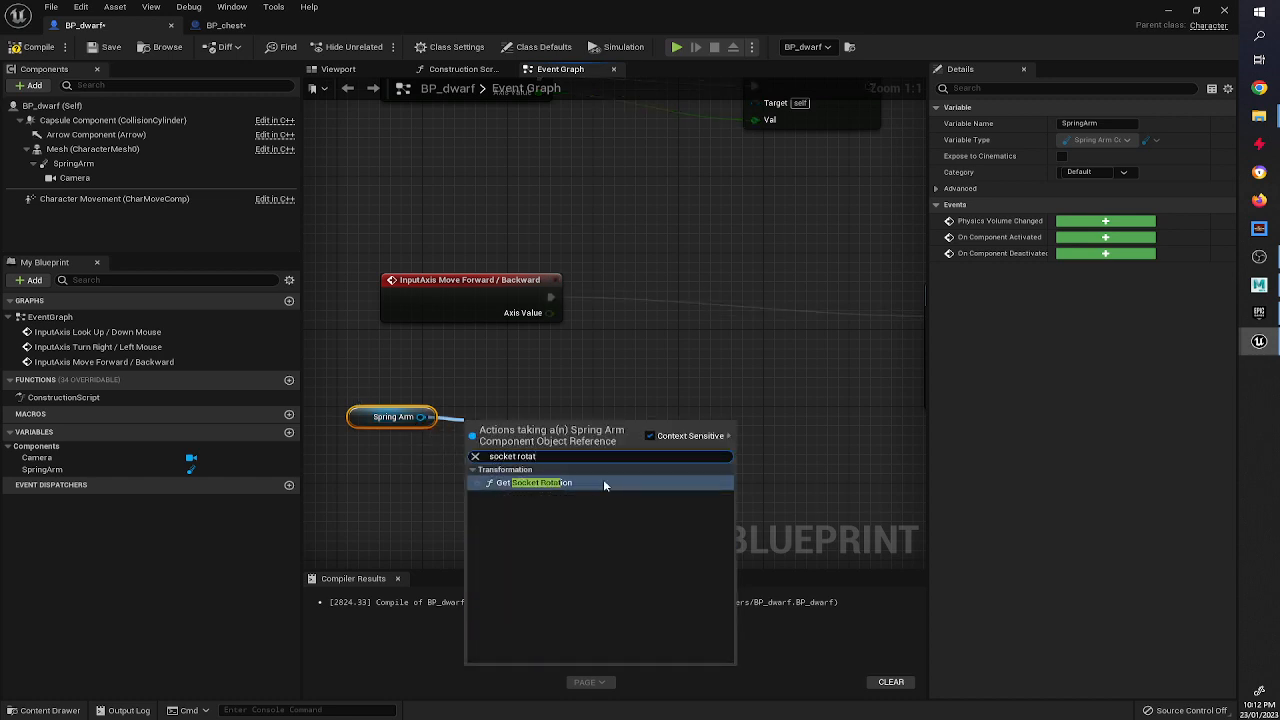
{"action": "type", "text": "tat"}
{"action": "left_click", "coordinate": [560, 483]}
{"action": "right_click_drag", "start_coordinate": [712, 437], "coordinate": [562, 437]}
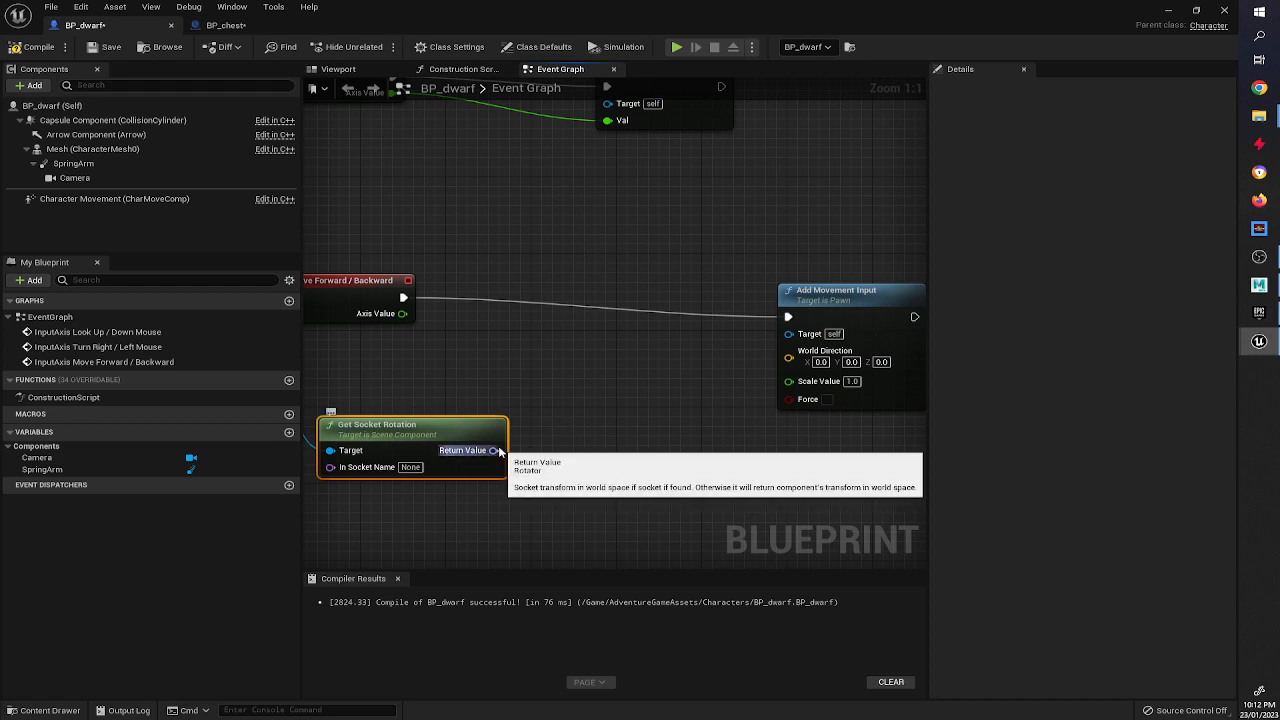
Inspect the class defaults and the Mesh and Camera components in the Blueprint viewport.
{"action": "left_click", "coordinate": [60, 106]}
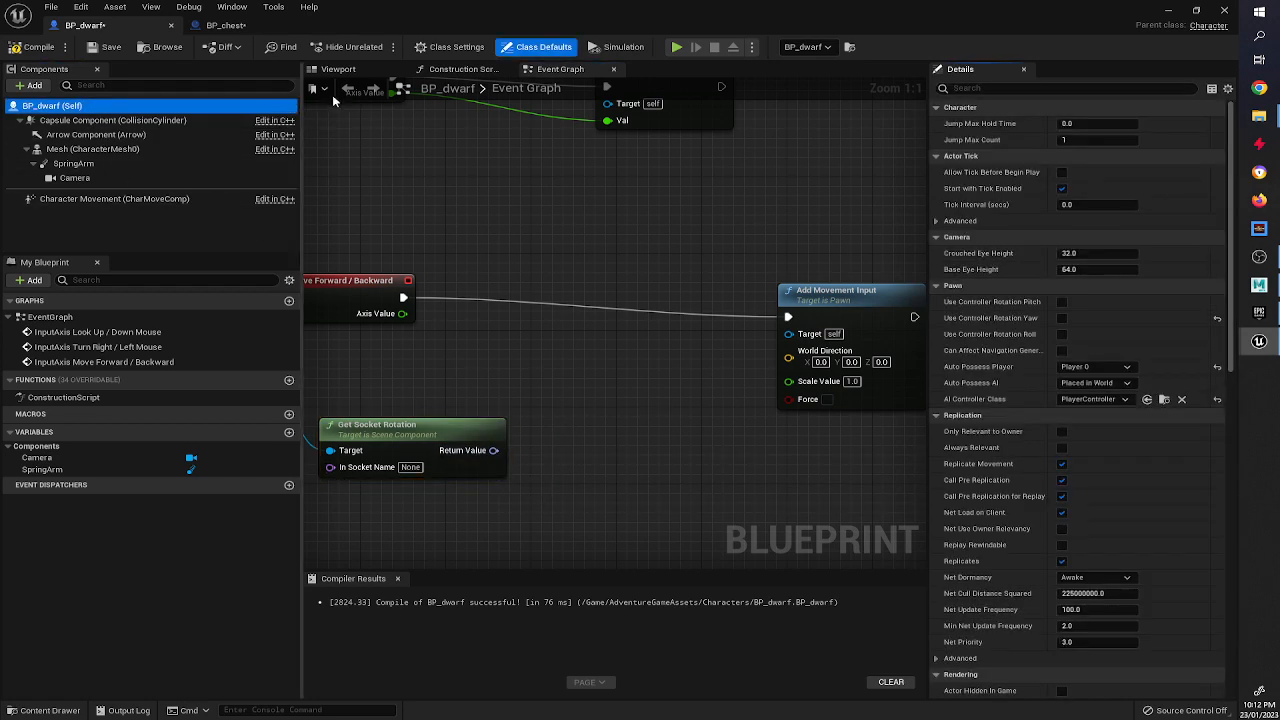
{"action": "left_click", "coordinate": [362, 71]}
{"action": "left_click", "coordinate": [740, 343]}
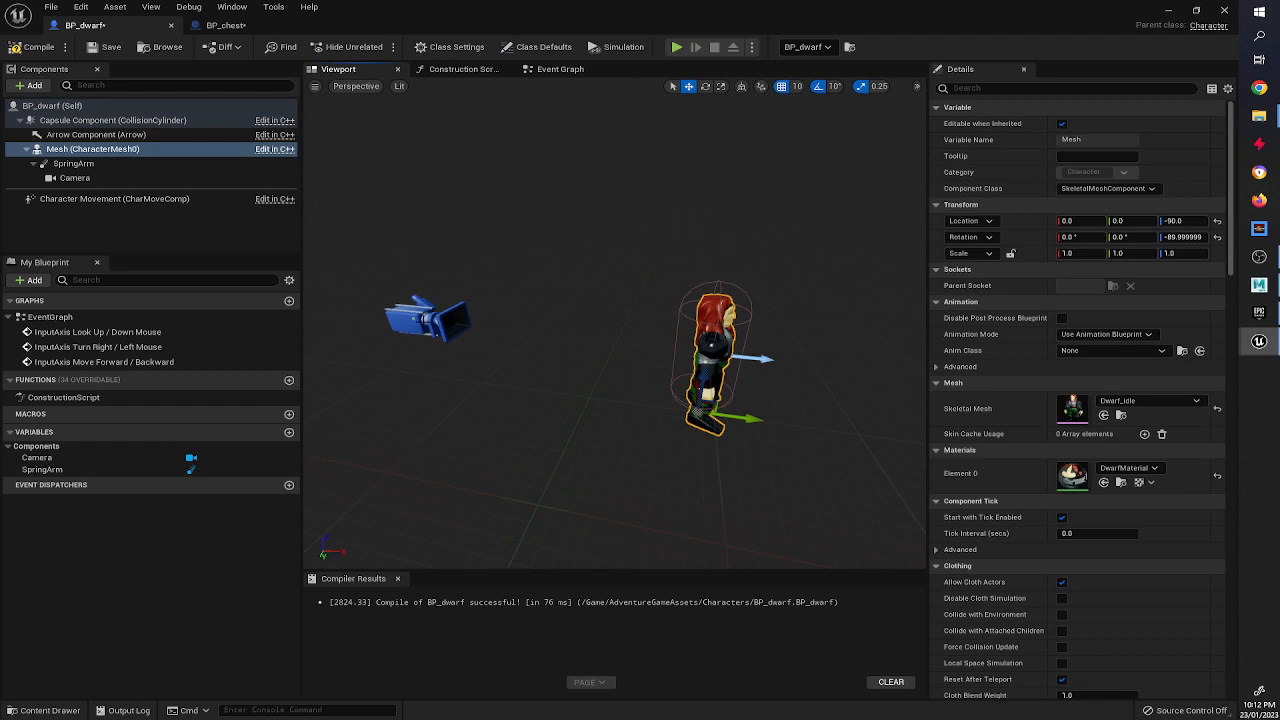
{"action": "left_click", "coordinate": [428, 318]}
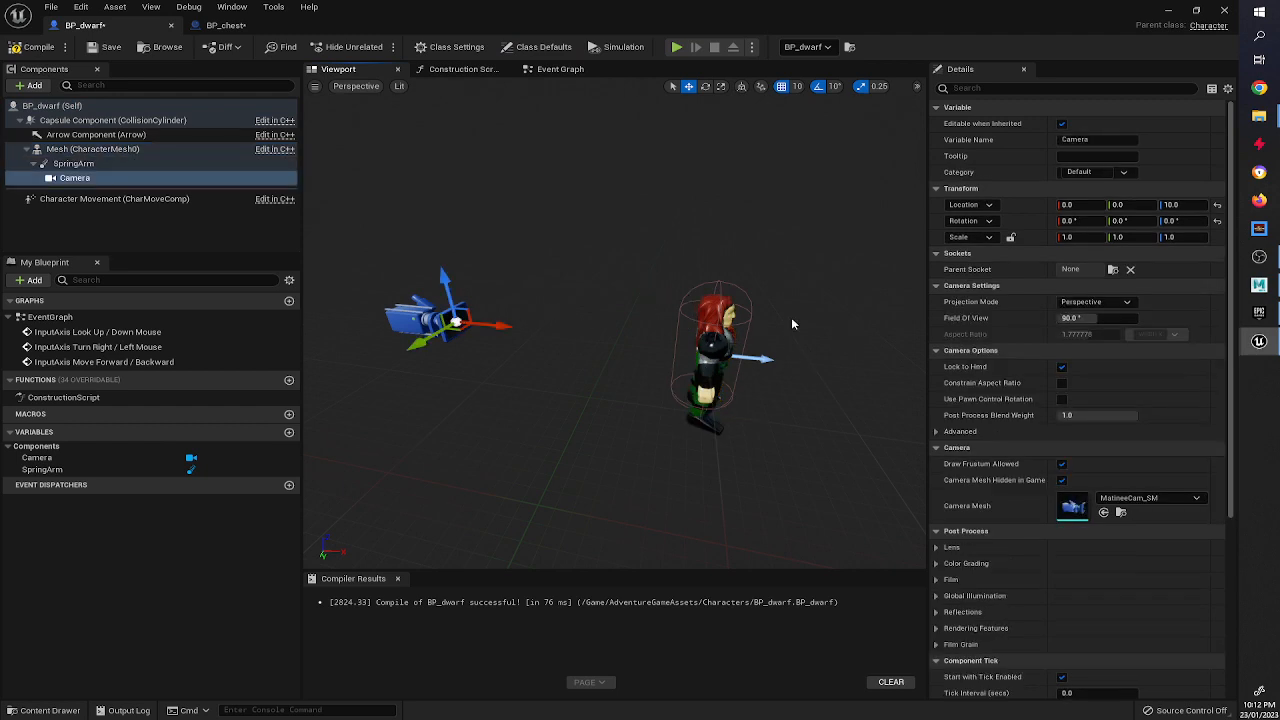
{"action": "left_click", "coordinate": [556, 69]}
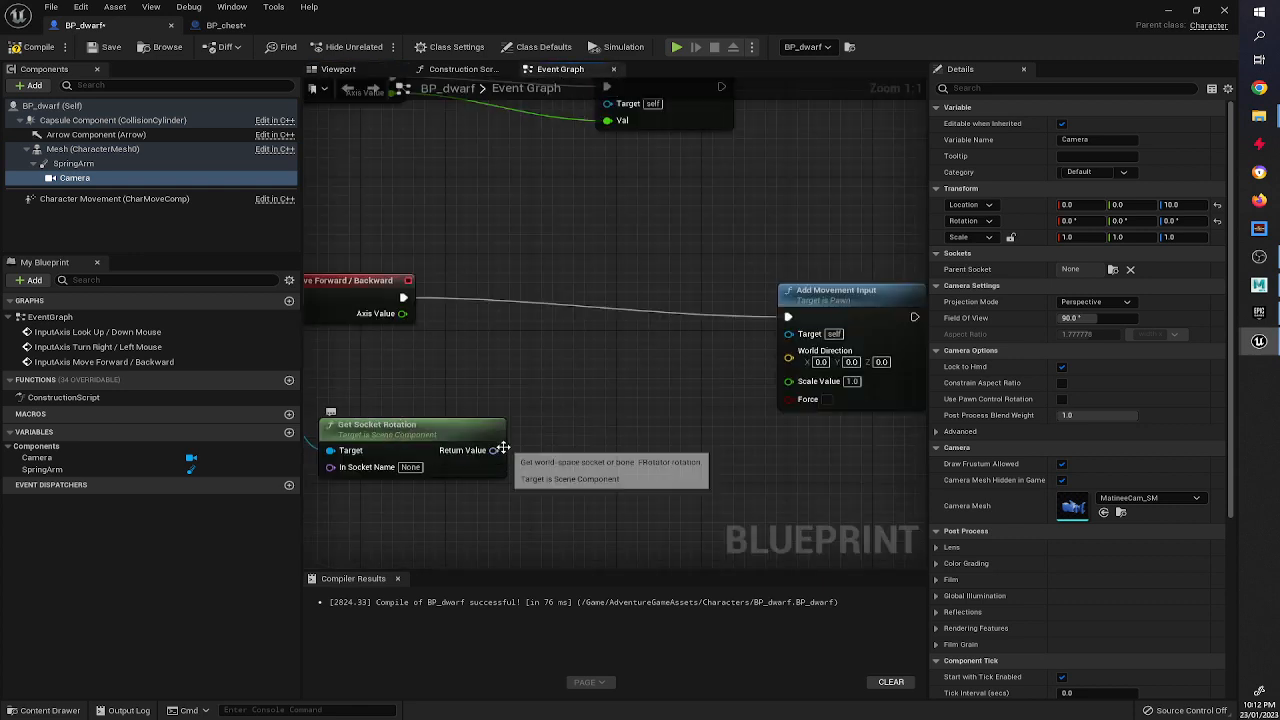
Feed the socket rotation through Get Forward Vector into World Direction, and wire Axis Value to Scale Value.
{"action": "left_click_drag", "start_coordinate": [493, 450], "coordinate": [584, 450]}
{"action": "type", "text": "forward"}
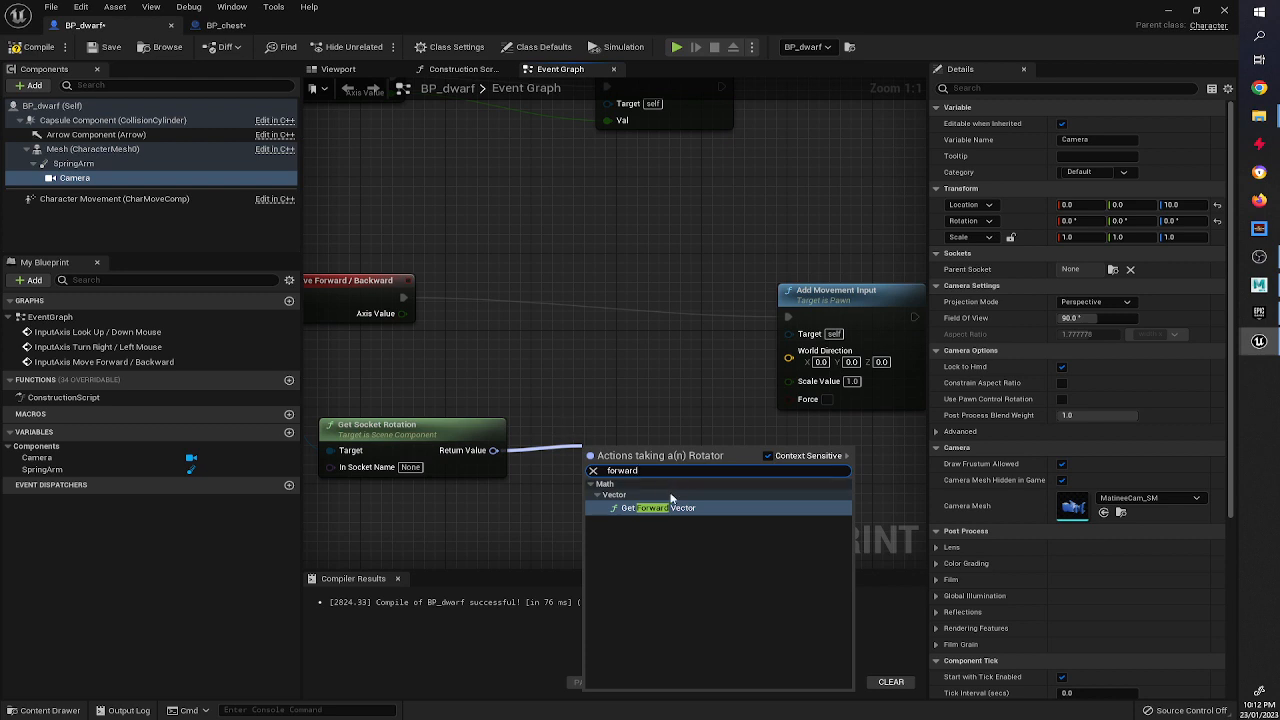
{"action": "key", "text": "Return"}
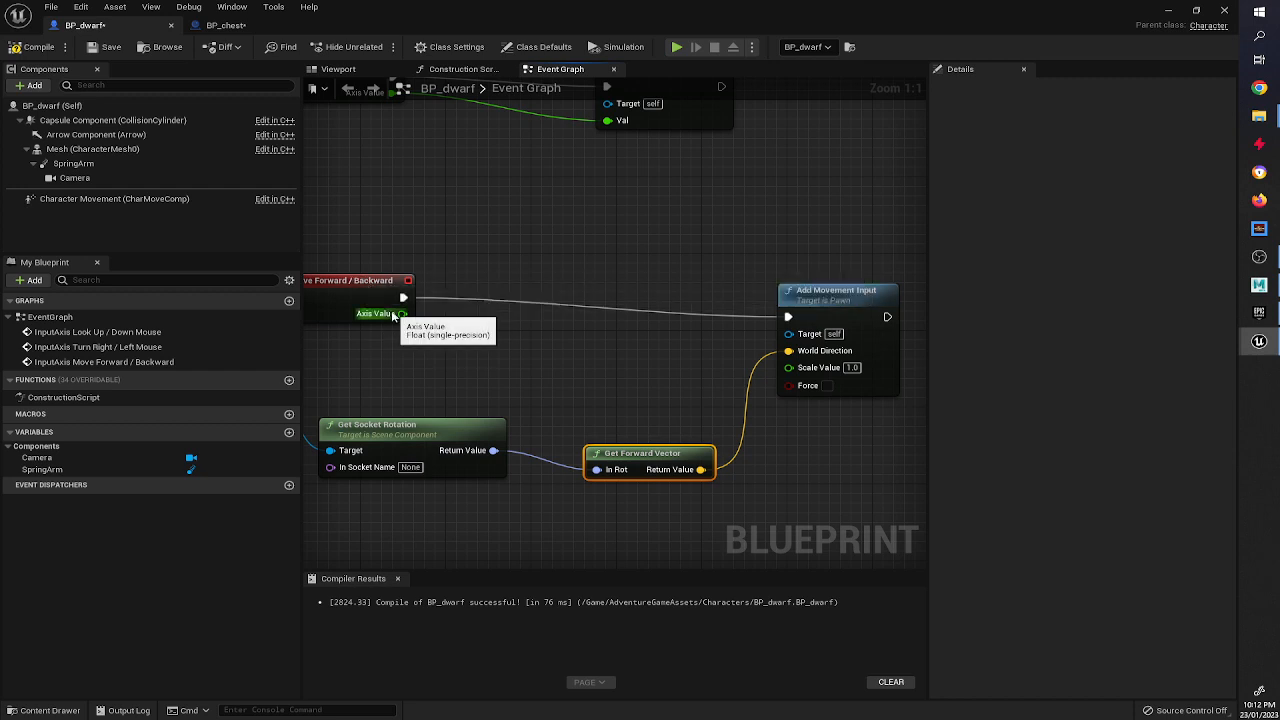
{"action": "left_click_drag", "start_coordinate": [784, 378], "coordinate": [788, 368]}
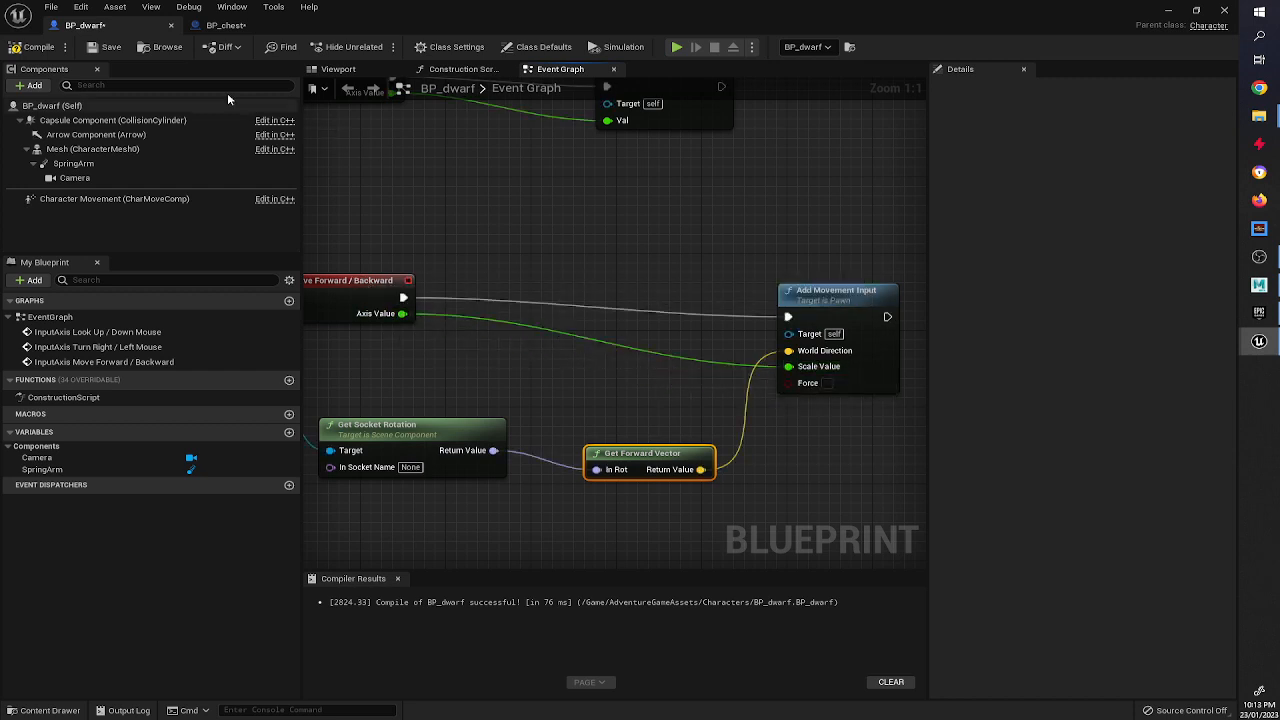
Compile the Blueprint, then play the level and move the dwarf forward and backward.
{"action": "key", "text": "F7"}
{"action": "left_click", "coordinate": [1167, 11]}
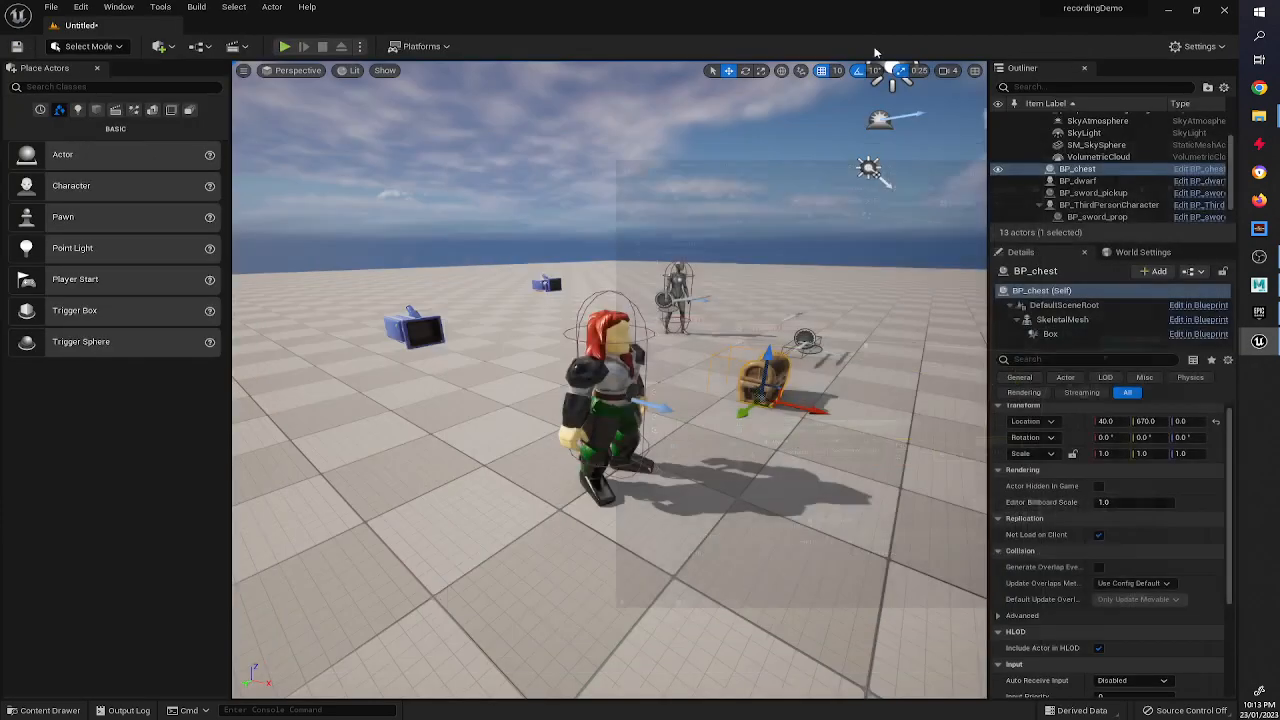
{"action": "left_click", "coordinate": [284, 47]}
{"action": "left_click", "coordinate": [609, 380]}
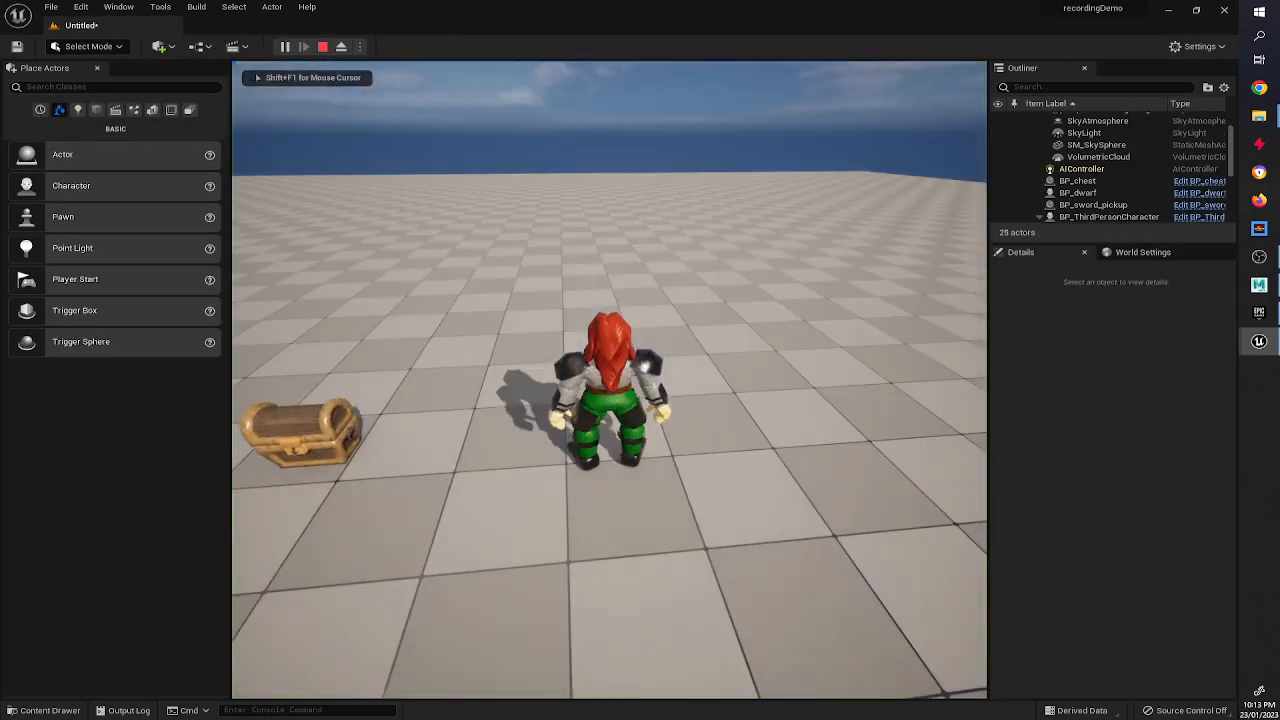
{"action": "key", "text": "w"}
{"action": "key", "text": "s"}
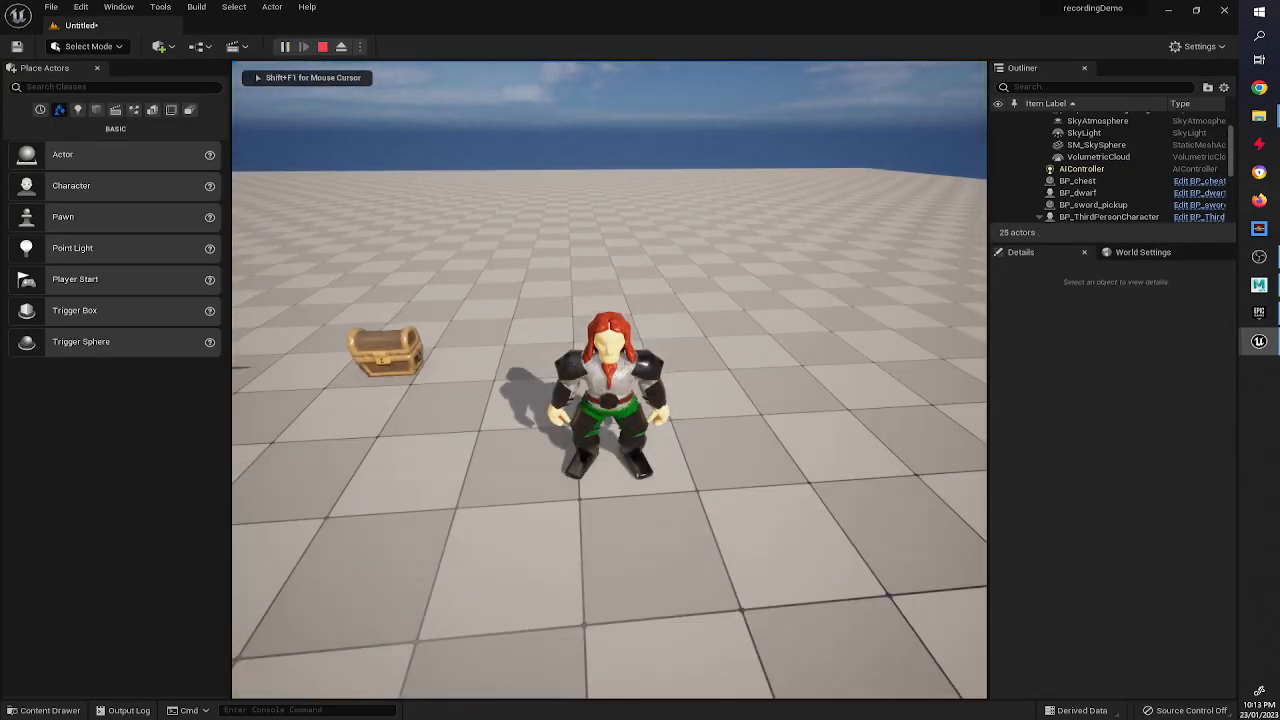
Keep testing the dwarf's forward and backward movement in the level, then exit play mode.
{"action": "key", "text": "w"}
{"action": "key", "text": "s"}
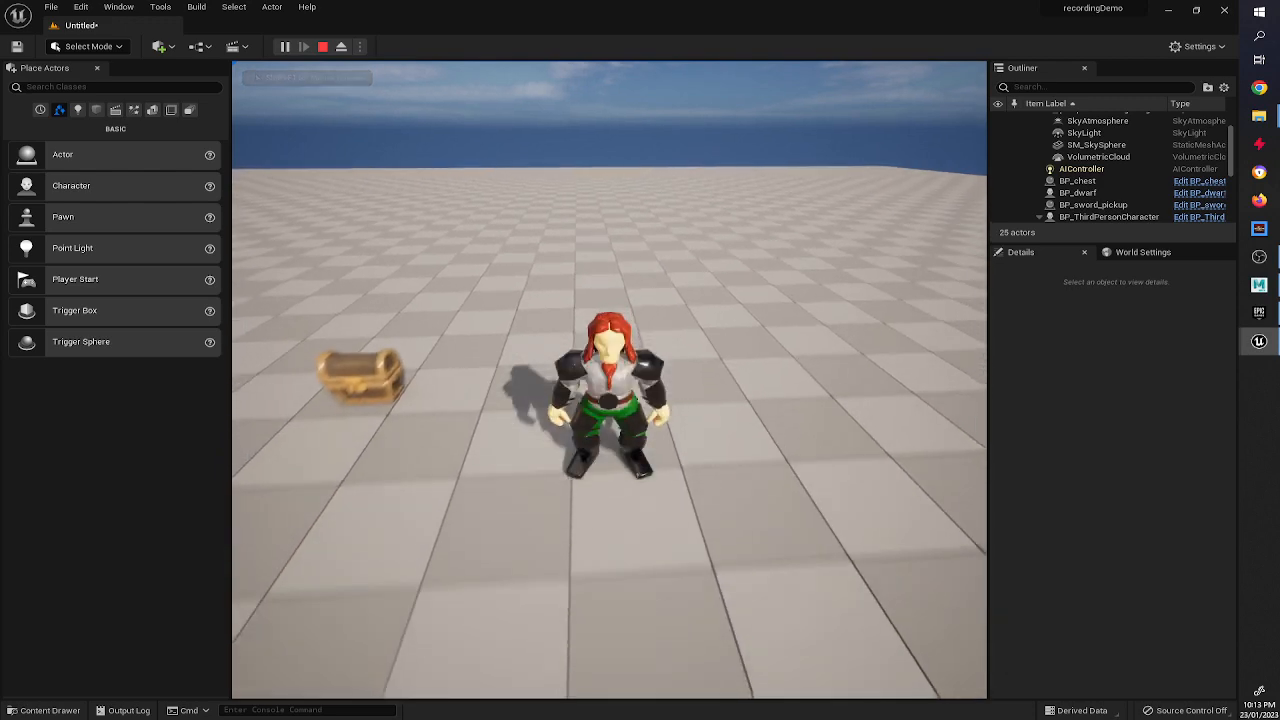
{"action": "key", "text": "w"}
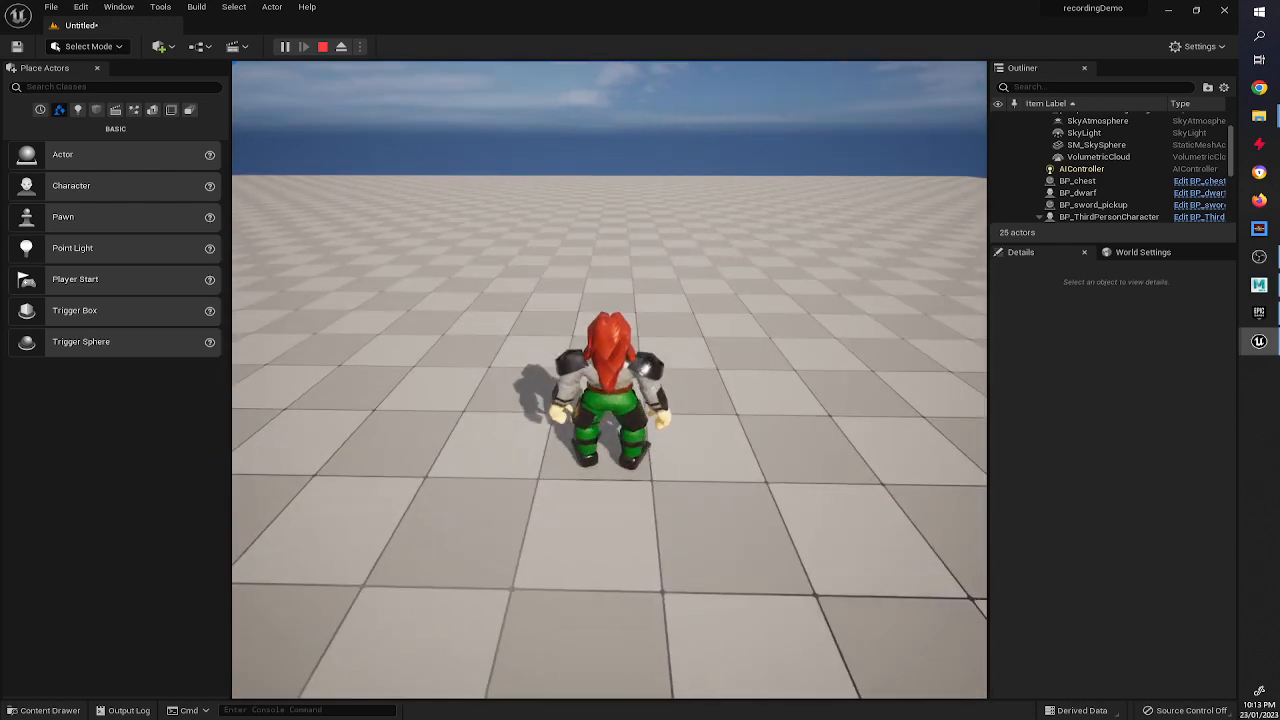
{"action": "key", "text": "s"}
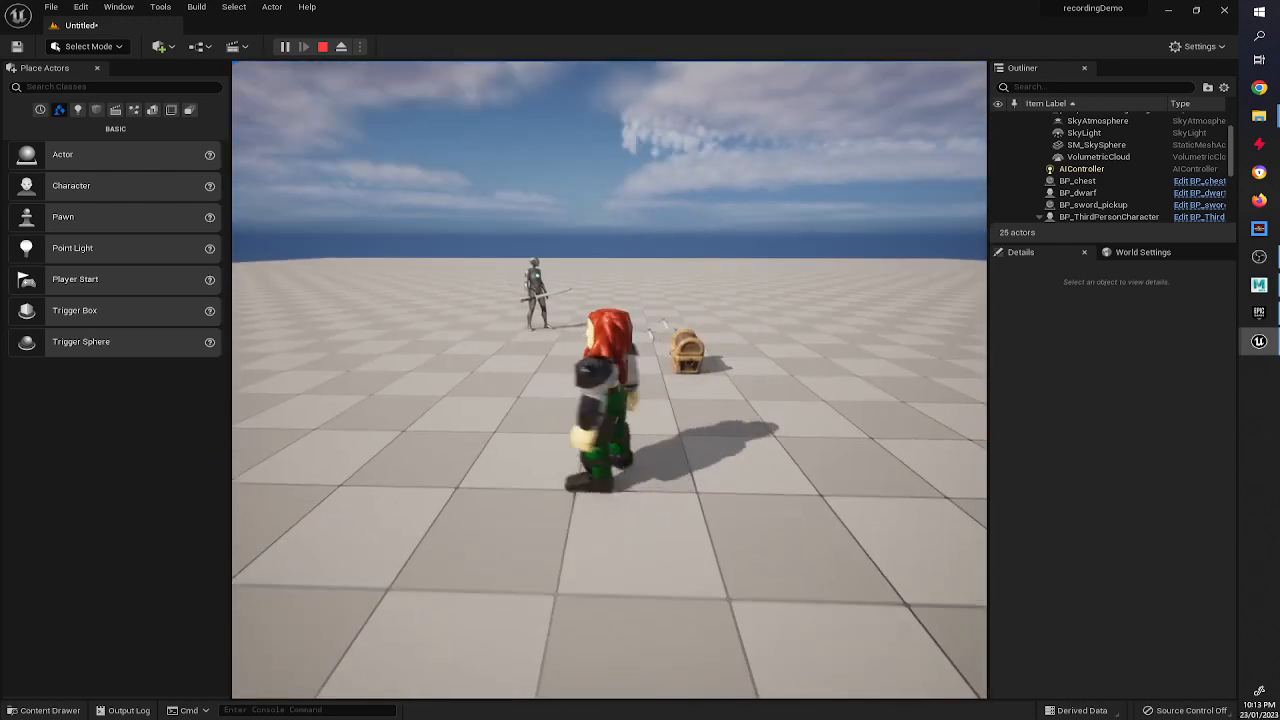
{"action": "key", "text": "w"}
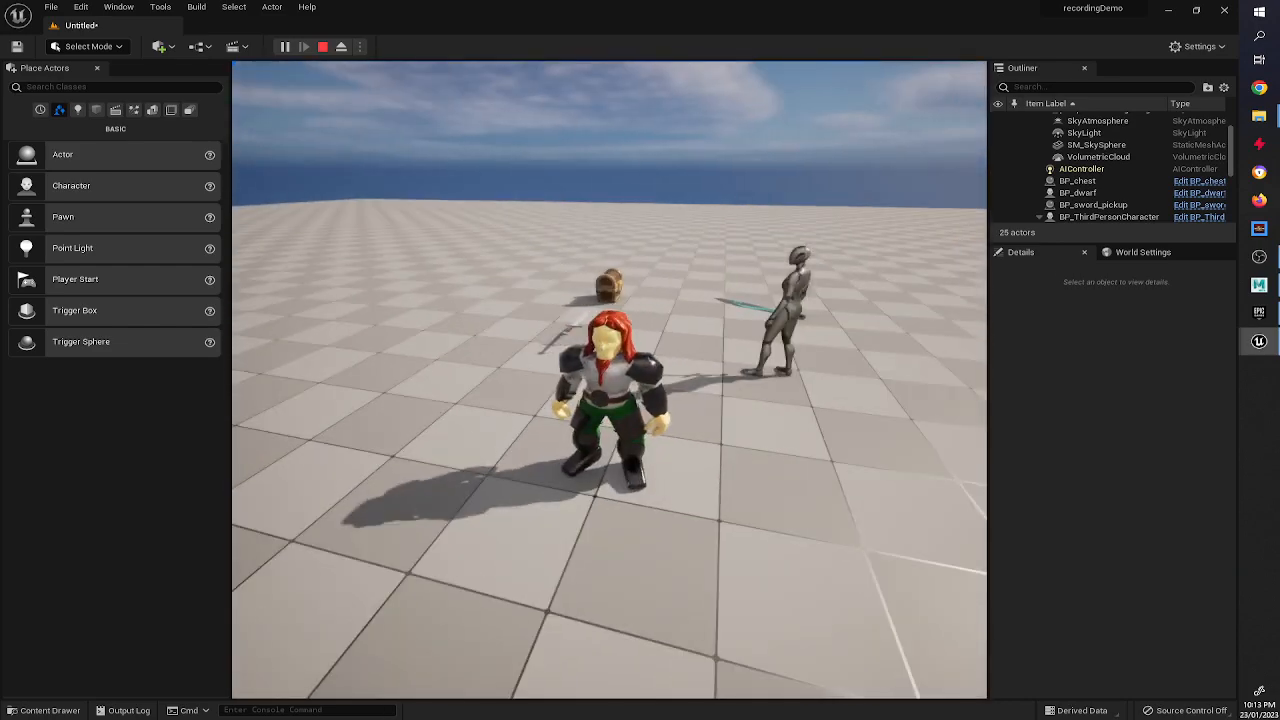
{"action": "key", "text": "w"}
{"action": "key", "text": "w"}
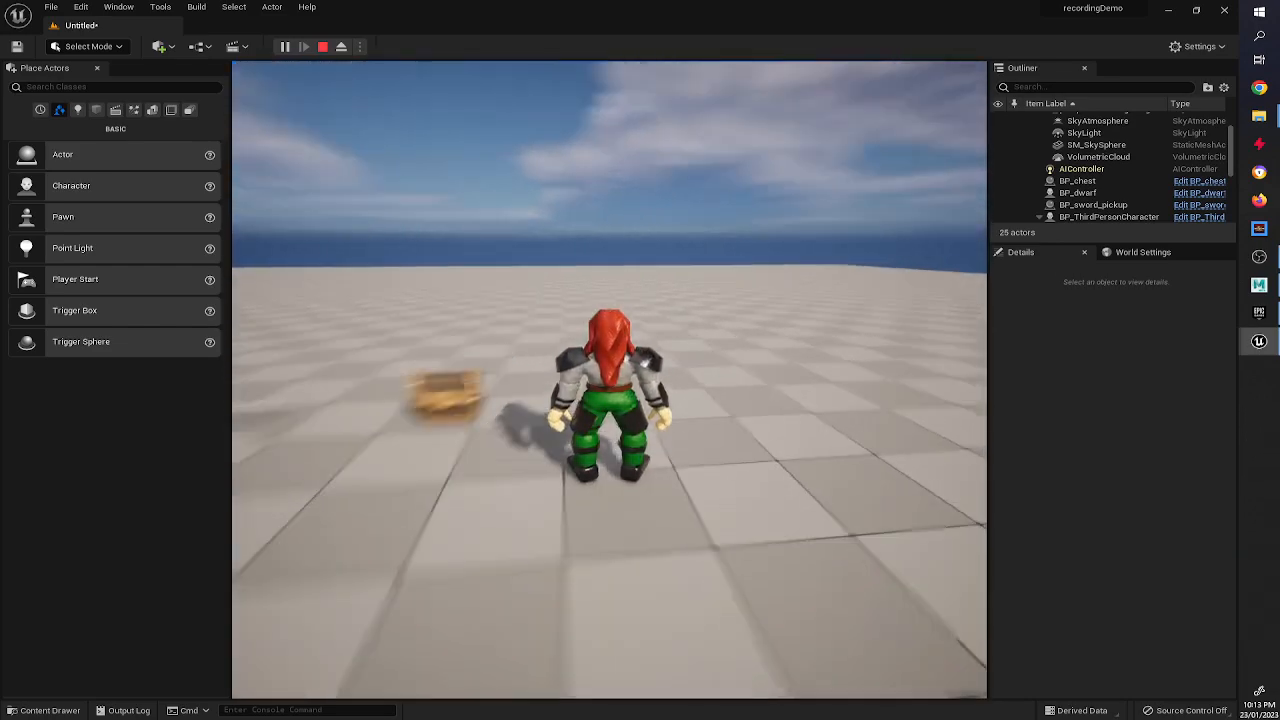
{"action": "key", "text": "s"}
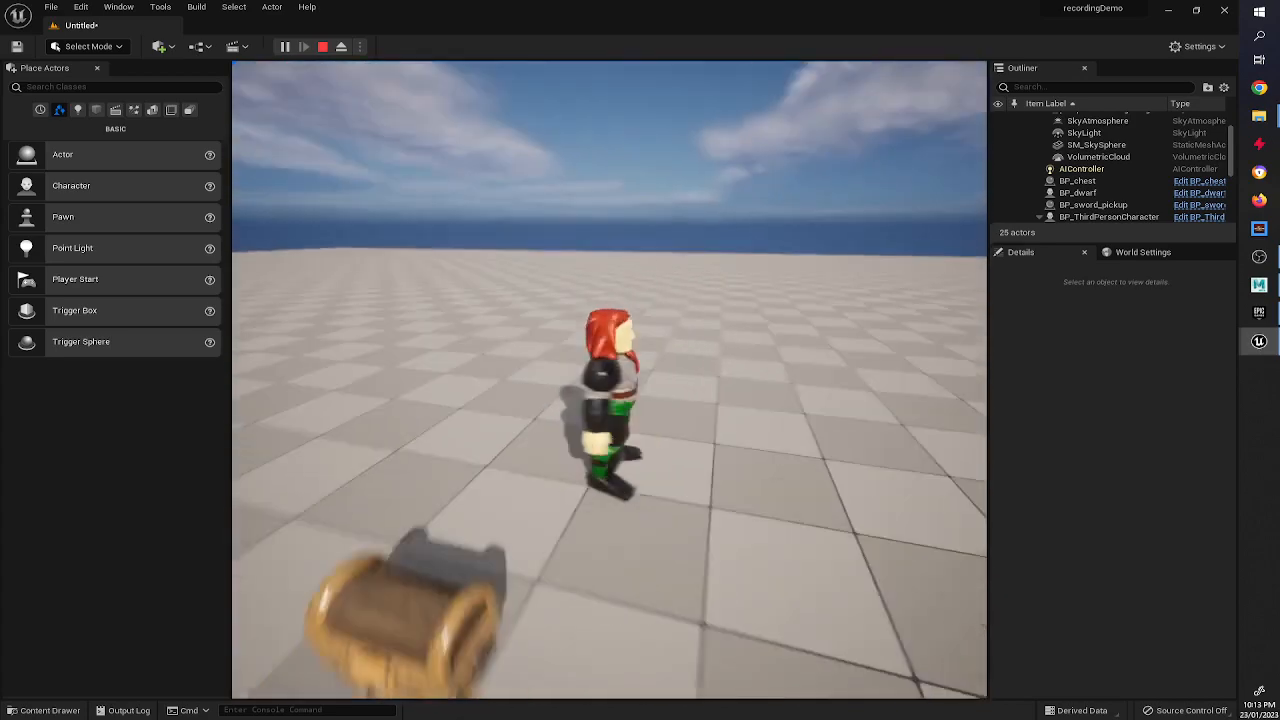
{"action": "key", "text": "w"}
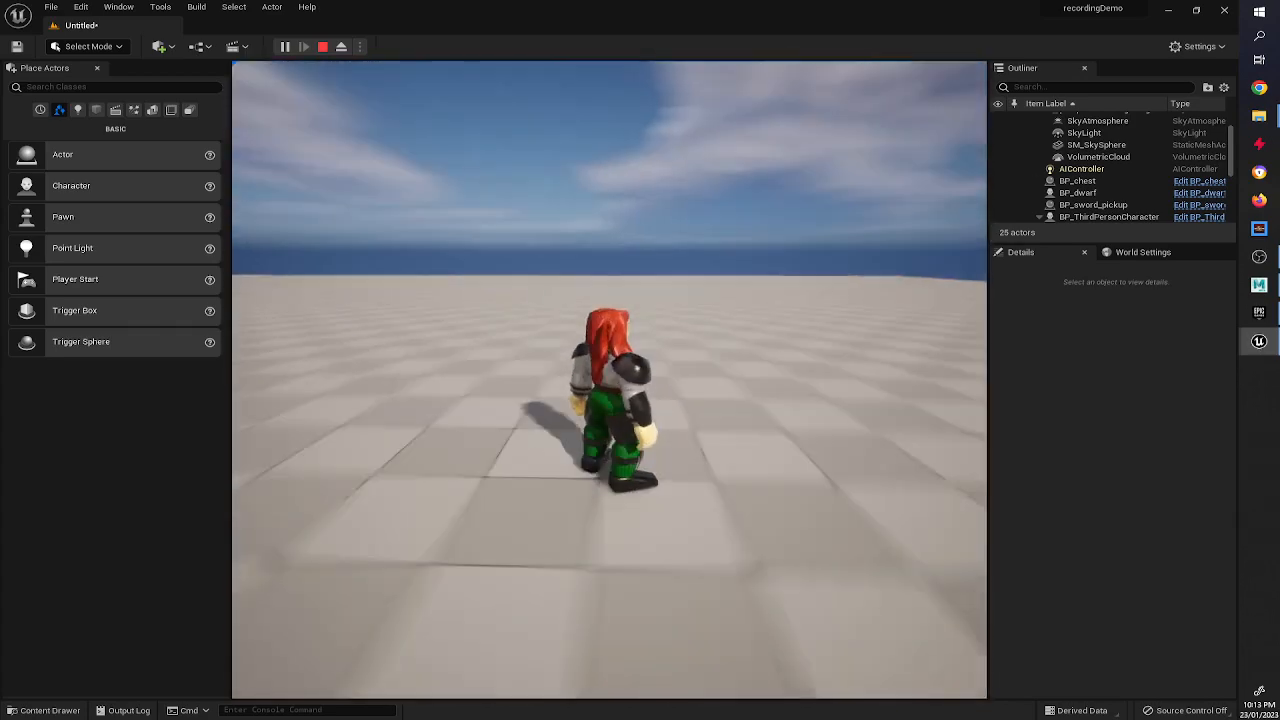
{"action": "key", "text": "w"}
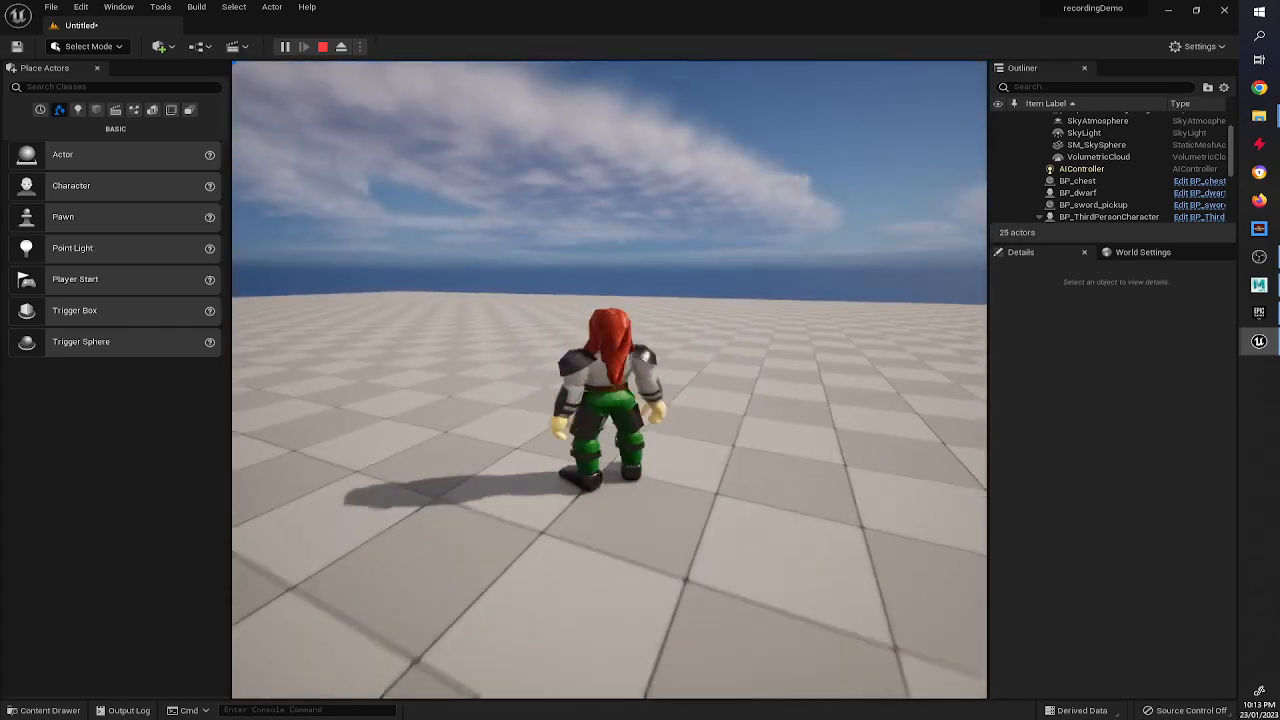
{"action": "key", "text": "w"}
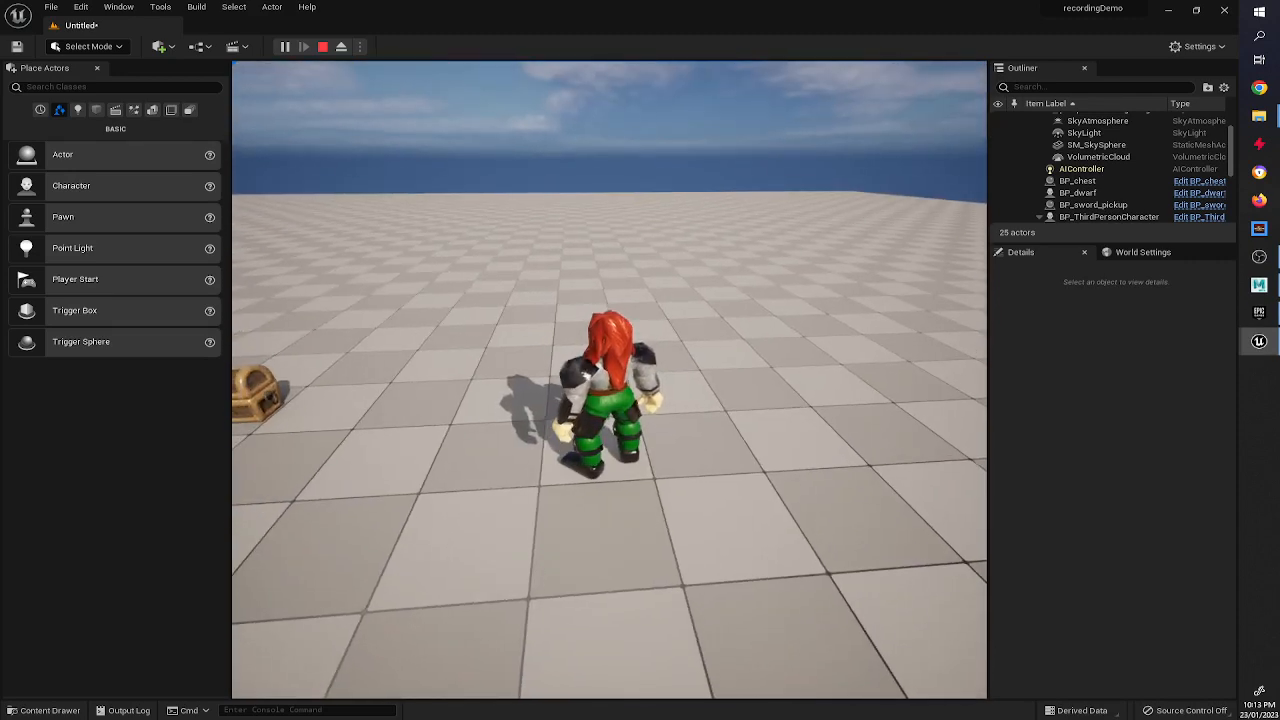
{"action": "key", "text": "w"}
{"action": "key", "text": "w"}
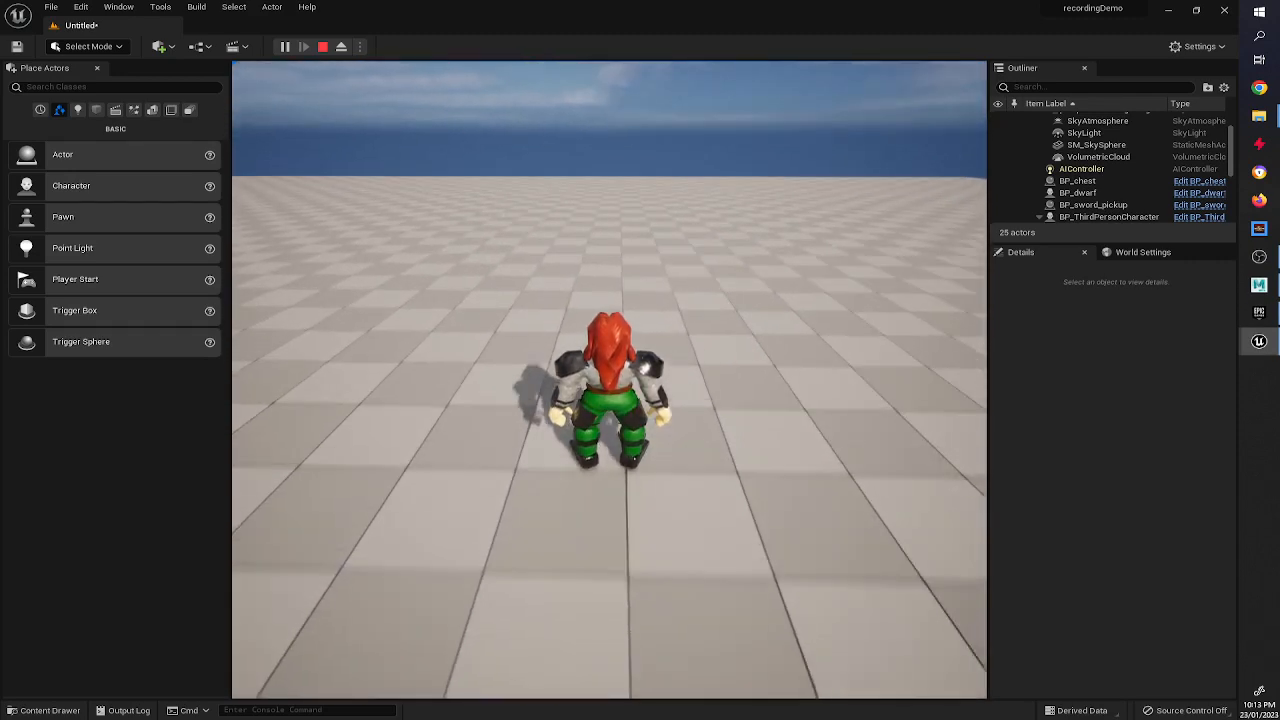
{"action": "key", "text": "w"}
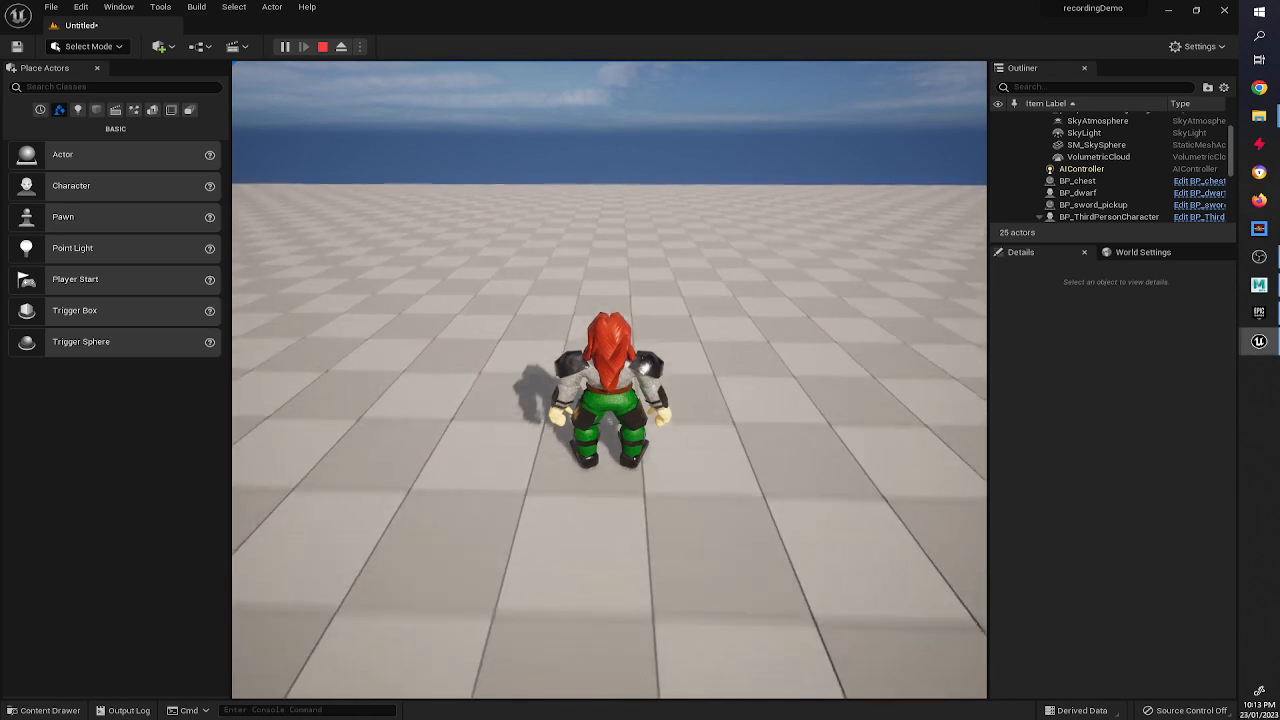
{"action": "key", "text": "Escape"}
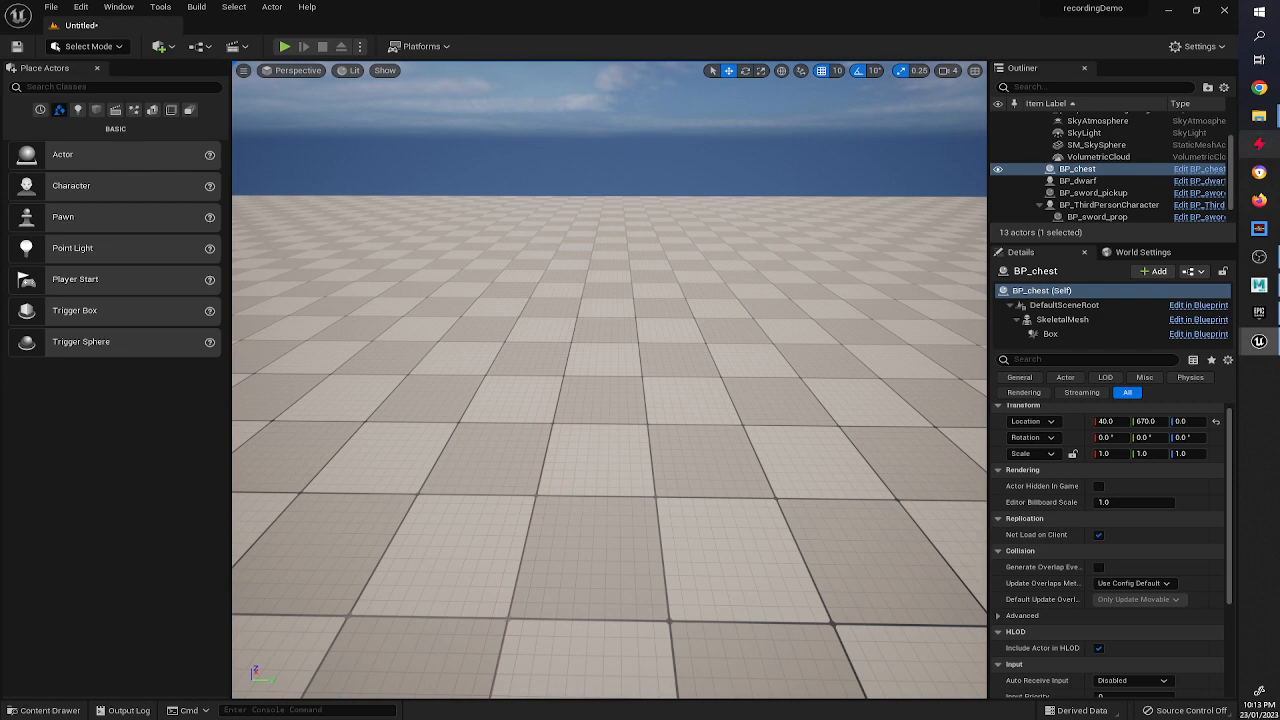
Open the BP_dwarf Blueprint editor, return to the level, and browse the content drawer to the Characters ANims folder.
{"action": "left_click", "coordinate": [1200, 181]}
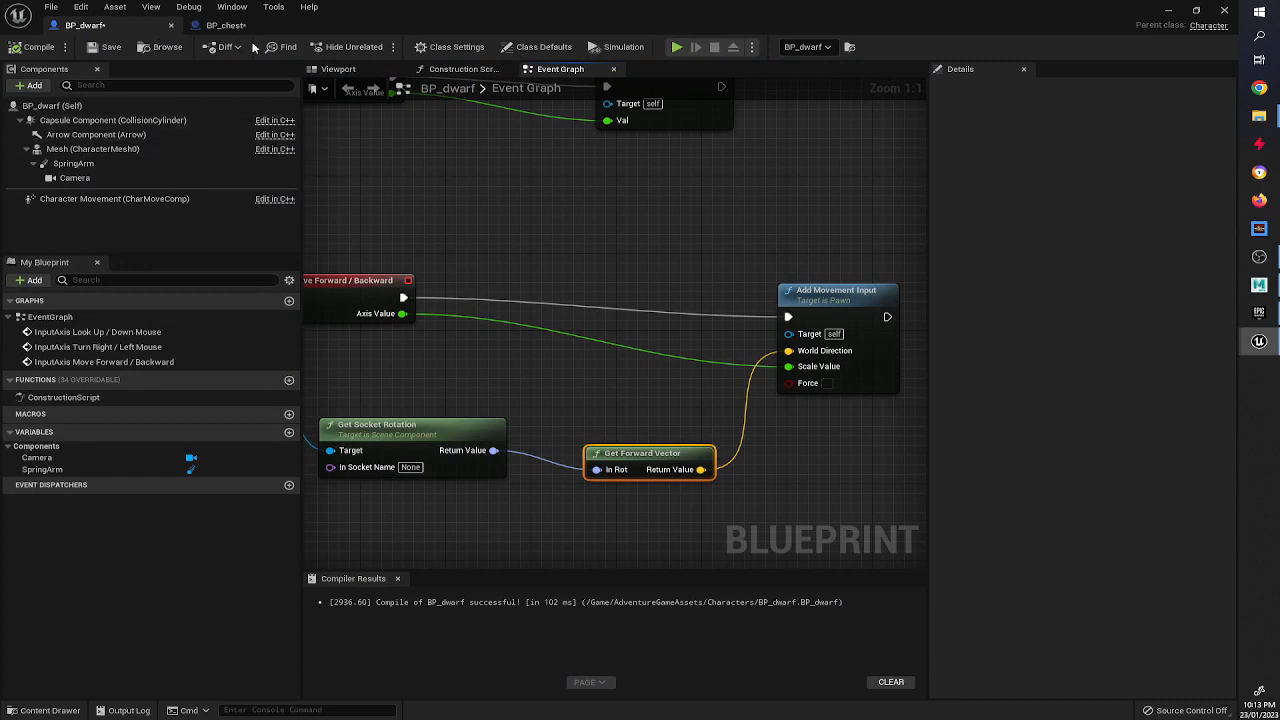
{"action": "left_click", "coordinate": [1167, 11]}
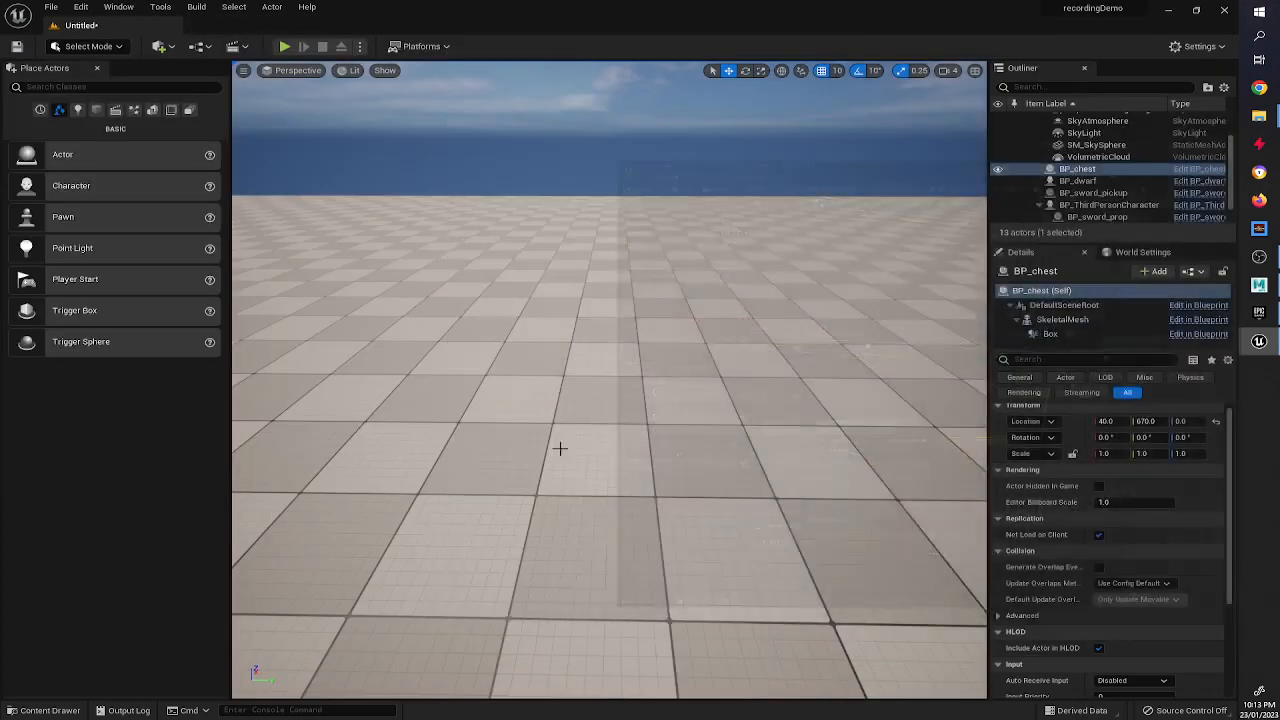
{"action": "left_click", "coordinate": [45, 709]}
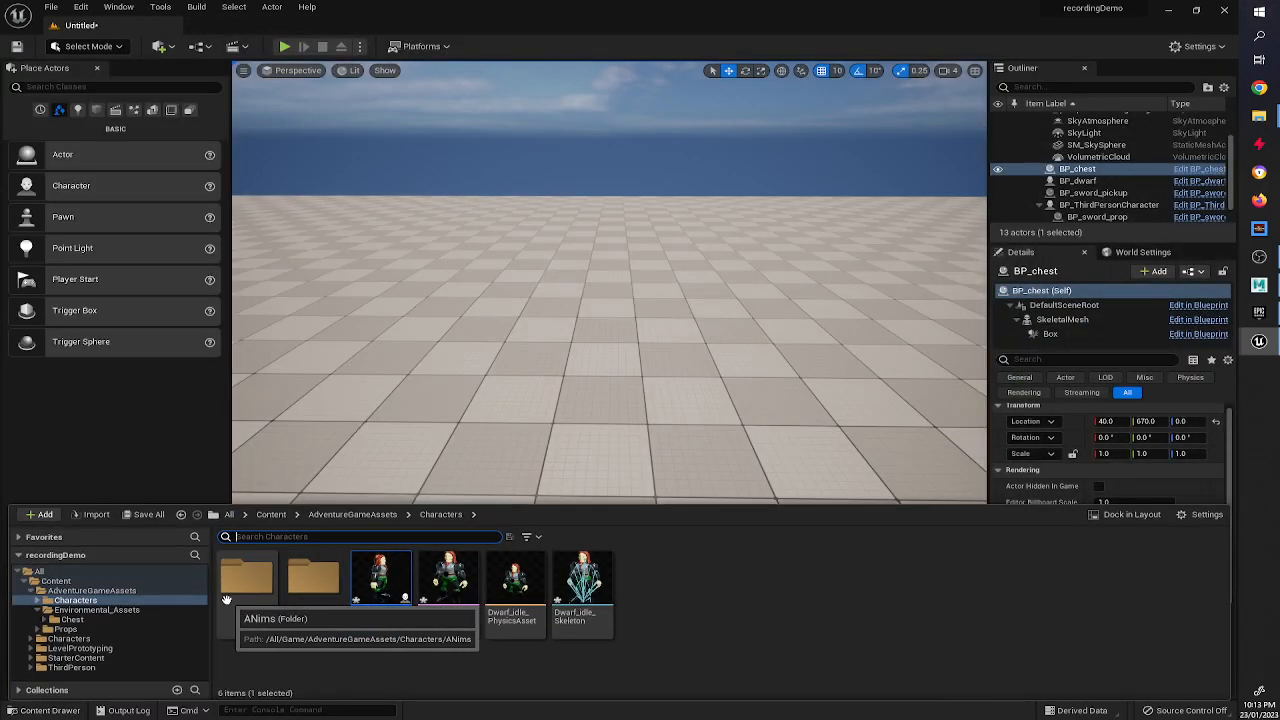
{"action": "left_click", "coordinate": [245, 592]}
{"action": "double_click", "coordinate": [248, 598]}
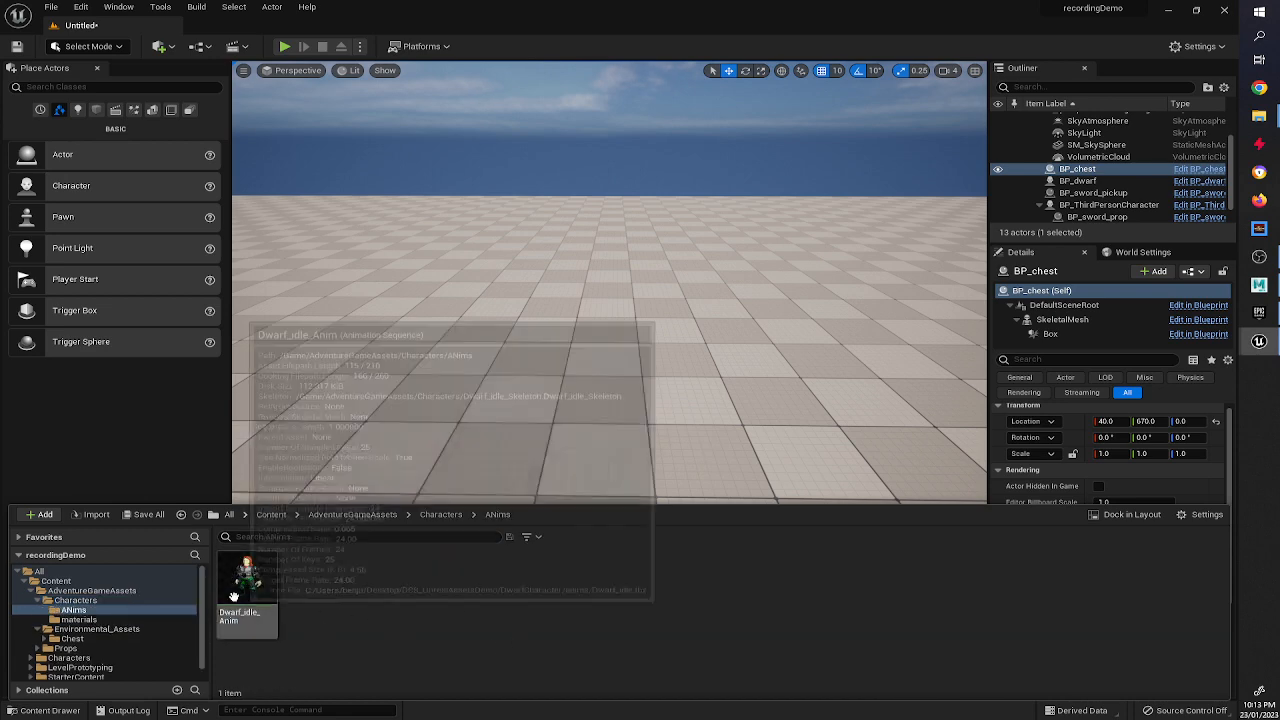
{"action": "left_click", "coordinate": [268, 608]}
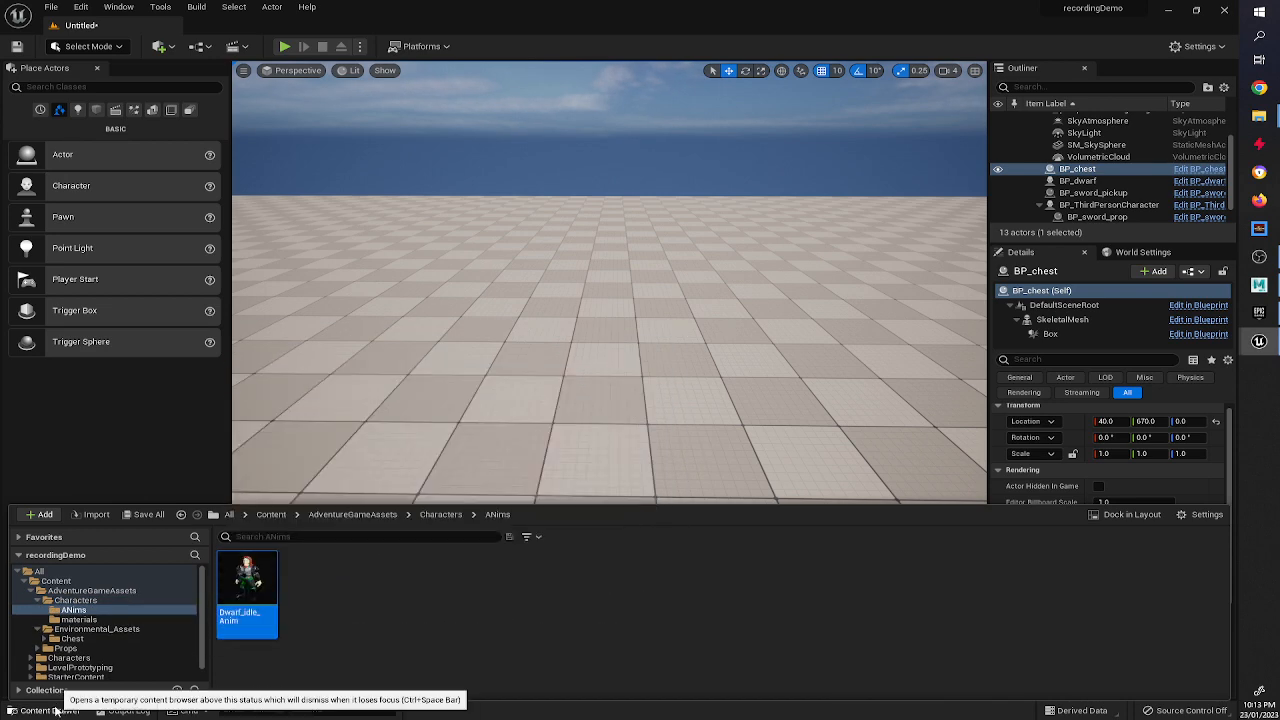
Import Dwarf_walk.fbx from the anims folder into ANims as an animation using the Dwarf_idle_Skeleton.
{"action": "key", "text": "alt+Tab"}
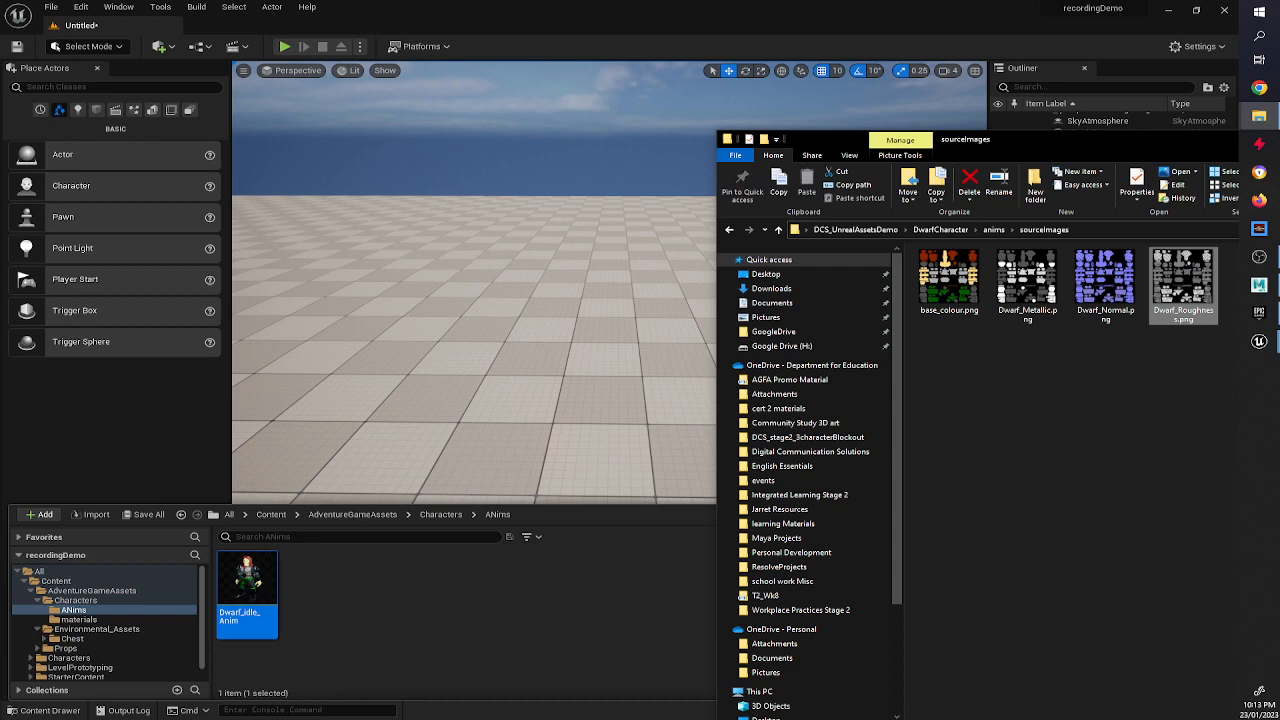
{"action": "left_click", "coordinate": [994, 230]}
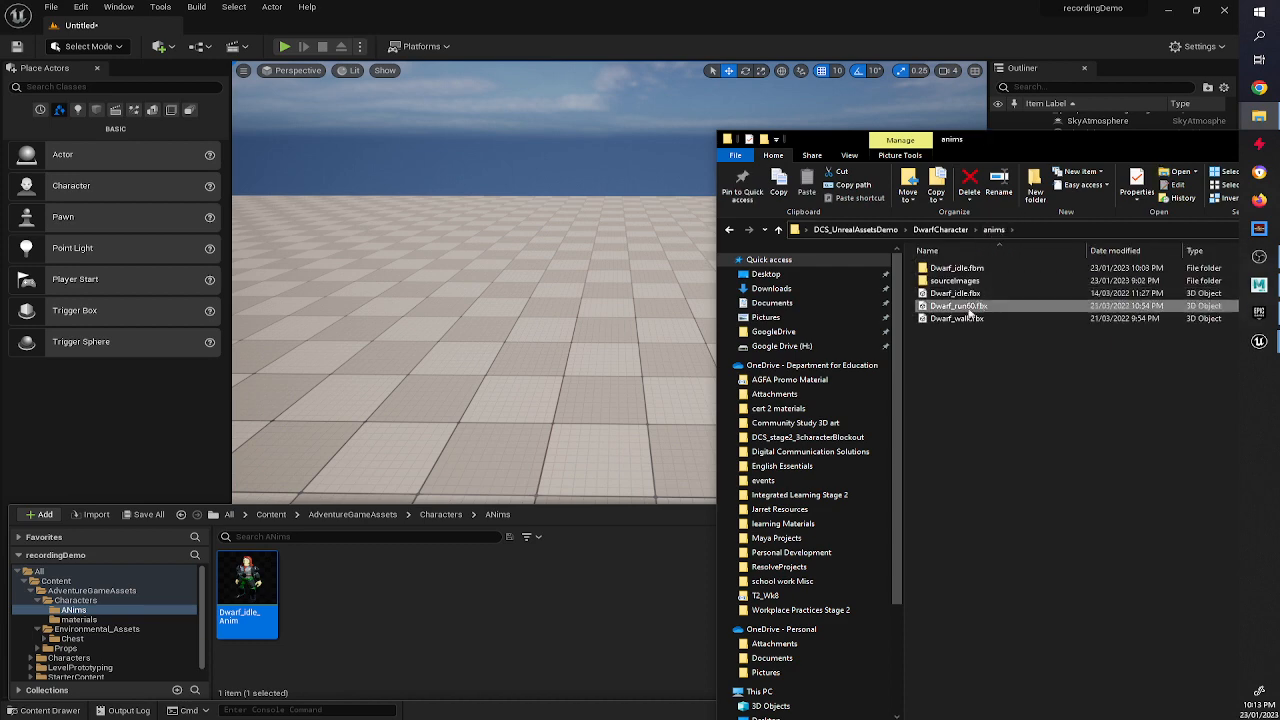
{"action": "left_click_drag", "start_coordinate": [970, 318], "coordinate": [494, 572]}
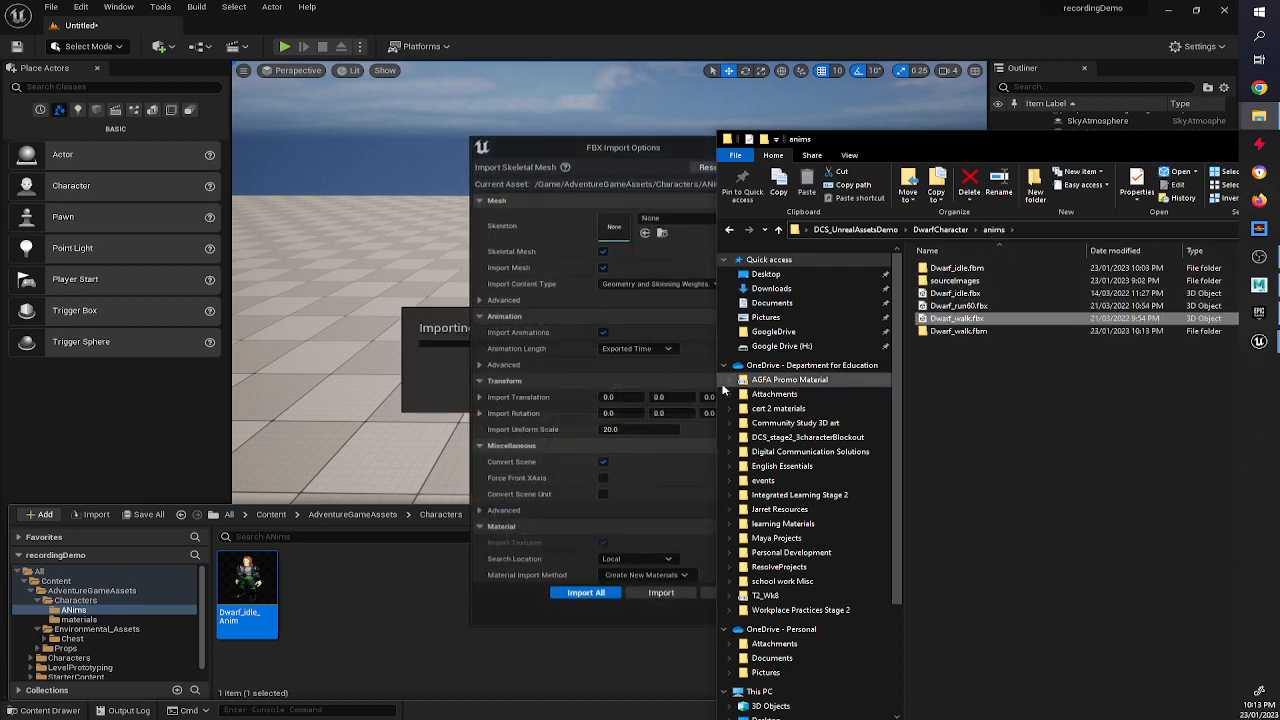
{"action": "left_click", "coordinate": [601, 267]}
{"action": "left_click", "coordinate": [665, 218]}
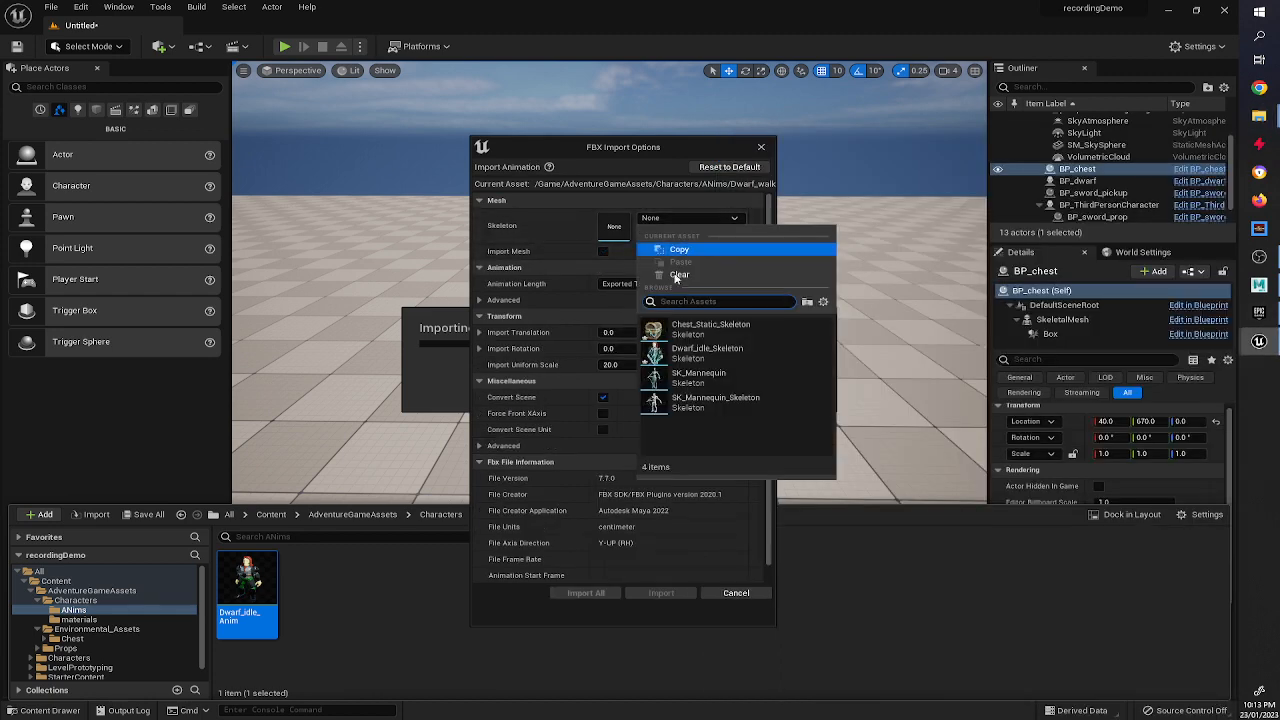
{"action": "left_click", "coordinate": [705, 349]}
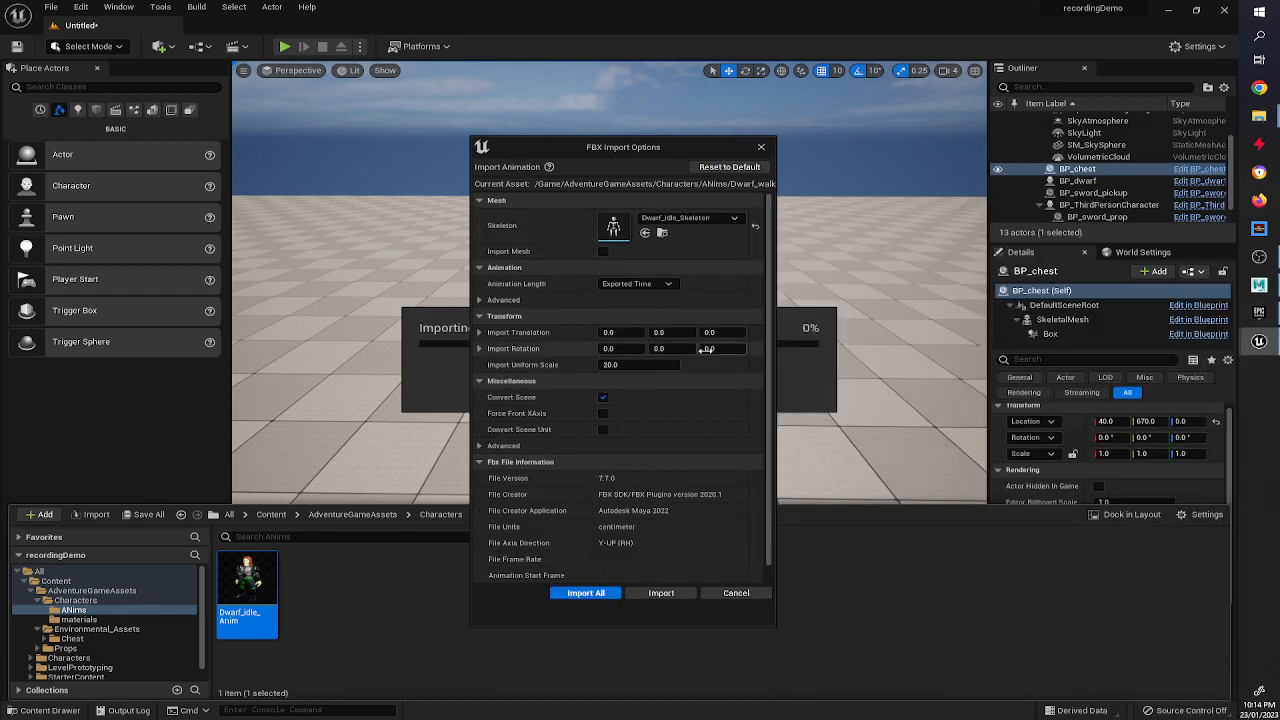
{"action": "left_click", "coordinate": [661, 593]}
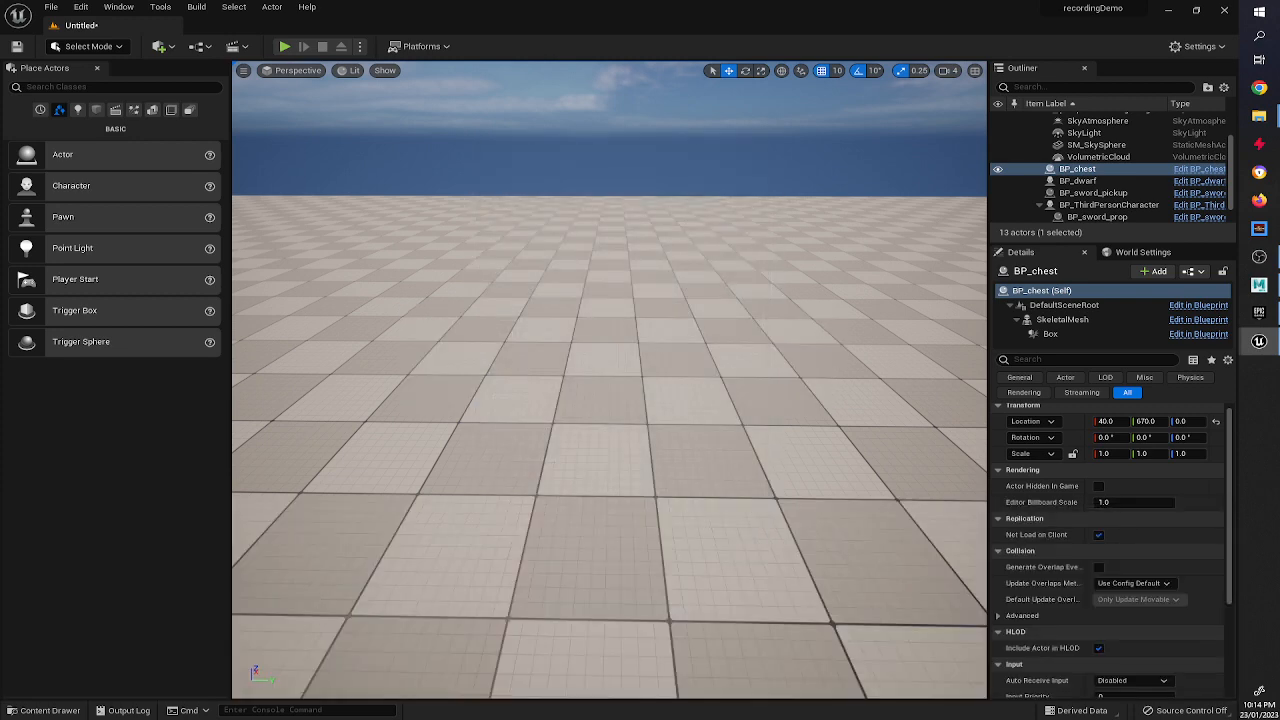
Open the imported Dwarf_walk animation asset and close its editor window.
{"action": "left_click", "coordinate": [42, 710]}
{"action": "double_click", "coordinate": [334, 565]}
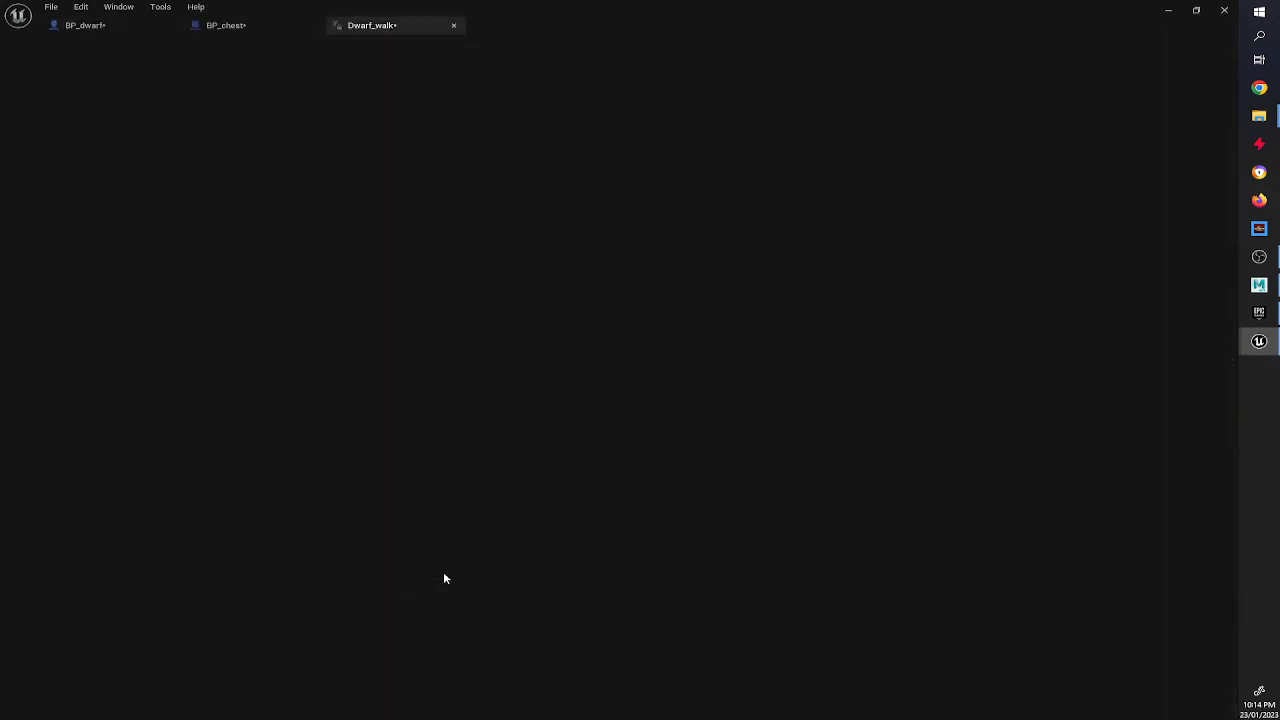
{"action": "left_click", "coordinate": [1226, 11]}
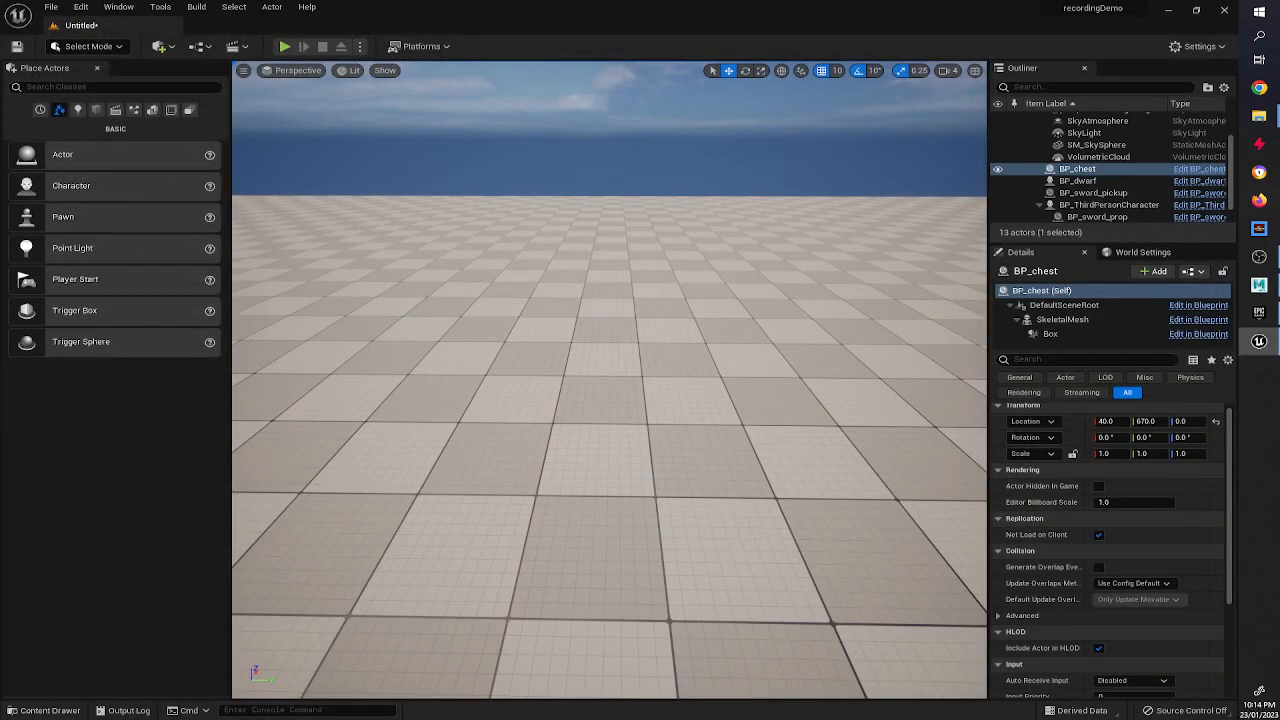
Import Dwarf_run60.fbx into the ANims folder as an animation using the Dwarf_idle_Skeleton.
{"action": "left_click", "coordinate": [1259, 117]}
{"action": "left_click", "coordinate": [45, 710]}
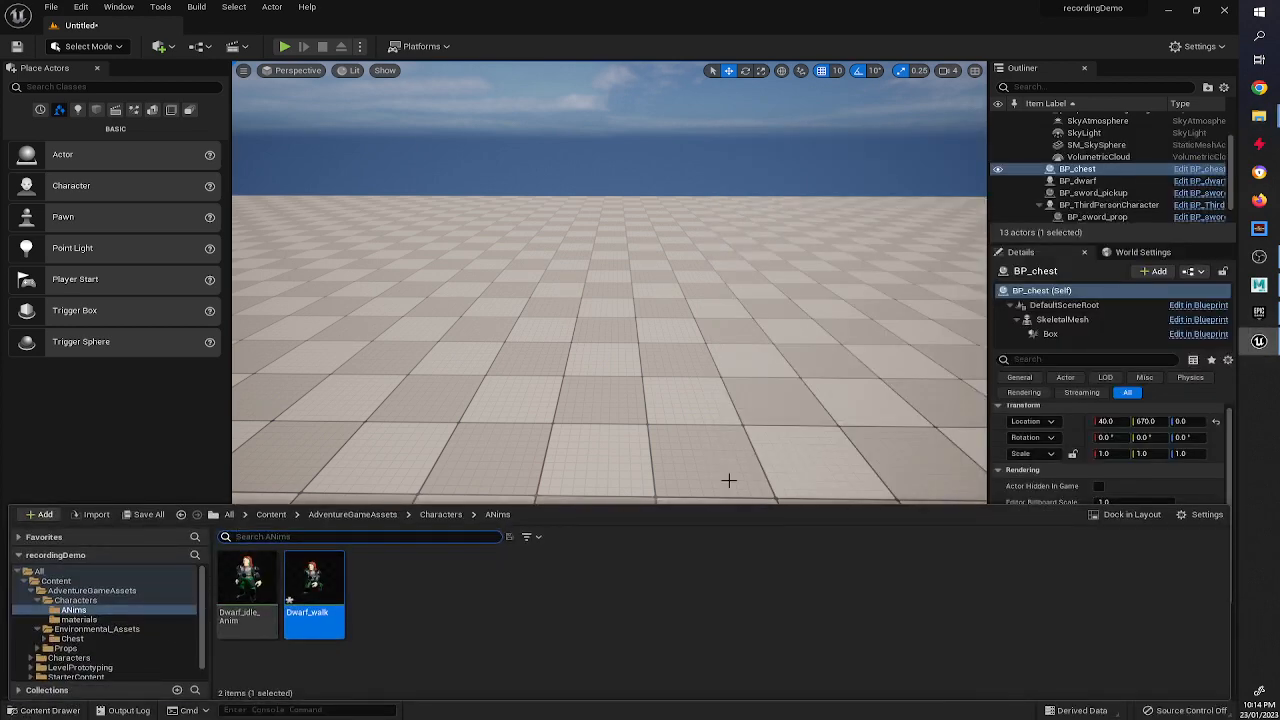
{"action": "left_click", "coordinate": [1259, 117]}
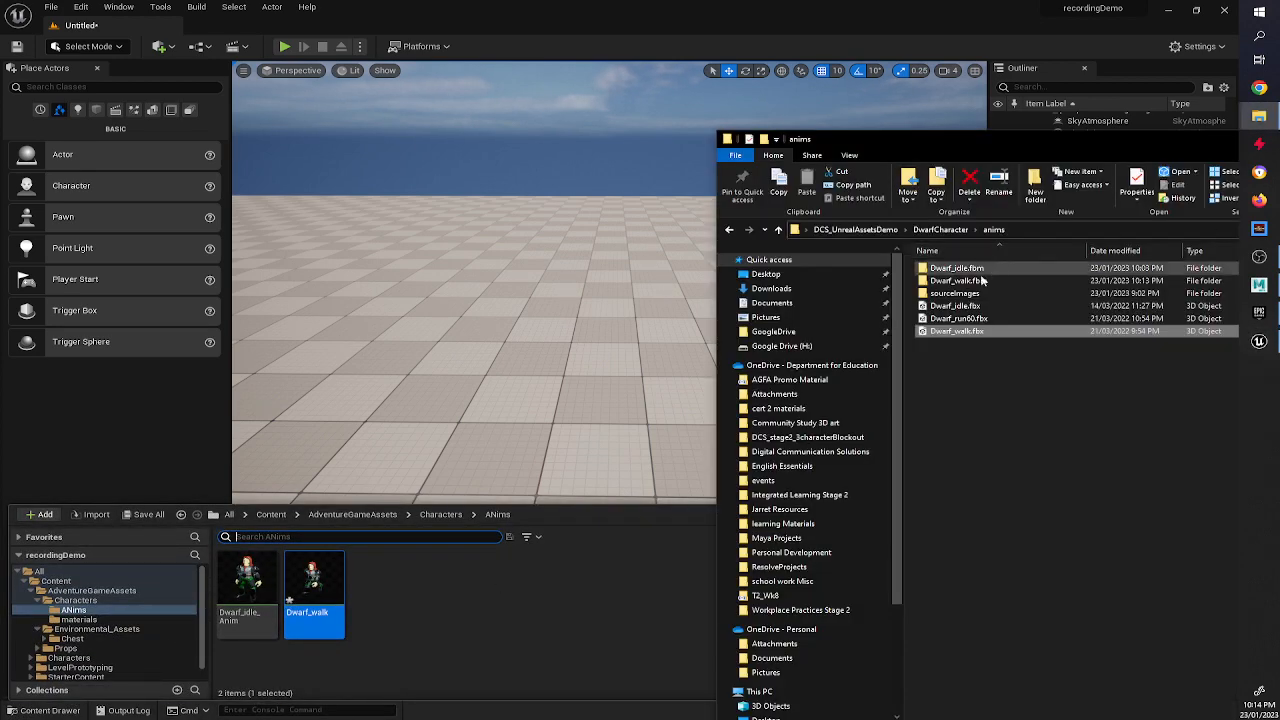
{"action": "left_click_drag", "start_coordinate": [955, 318], "coordinate": [535, 580]}
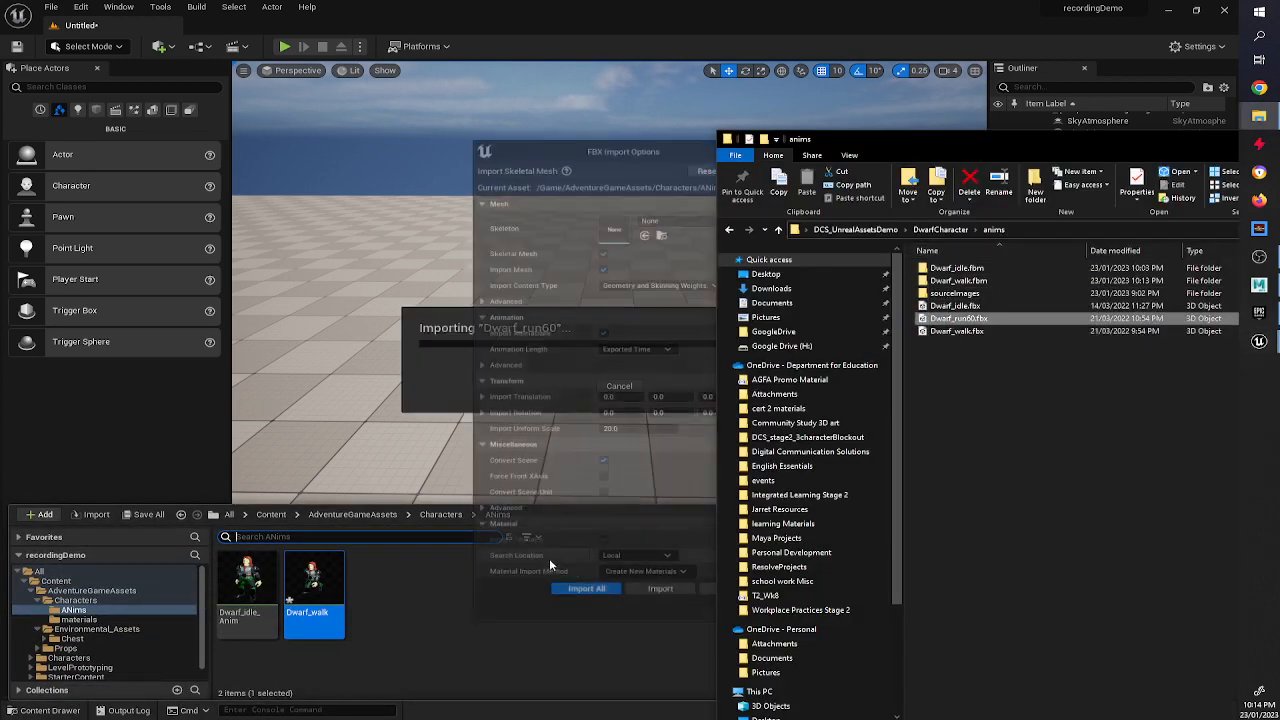
{"action": "left_click", "coordinate": [616, 230]}
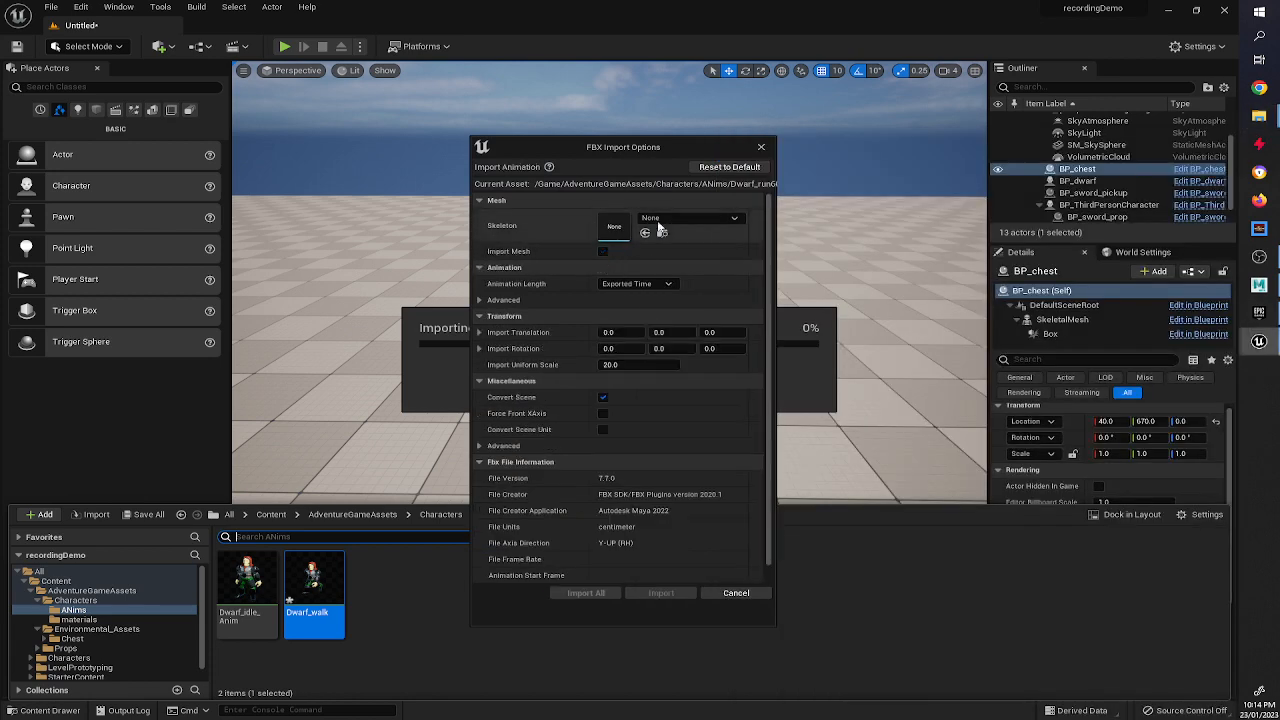
{"action": "left_click", "coordinate": [690, 218]}
{"action": "left_click", "coordinate": [702, 352]}
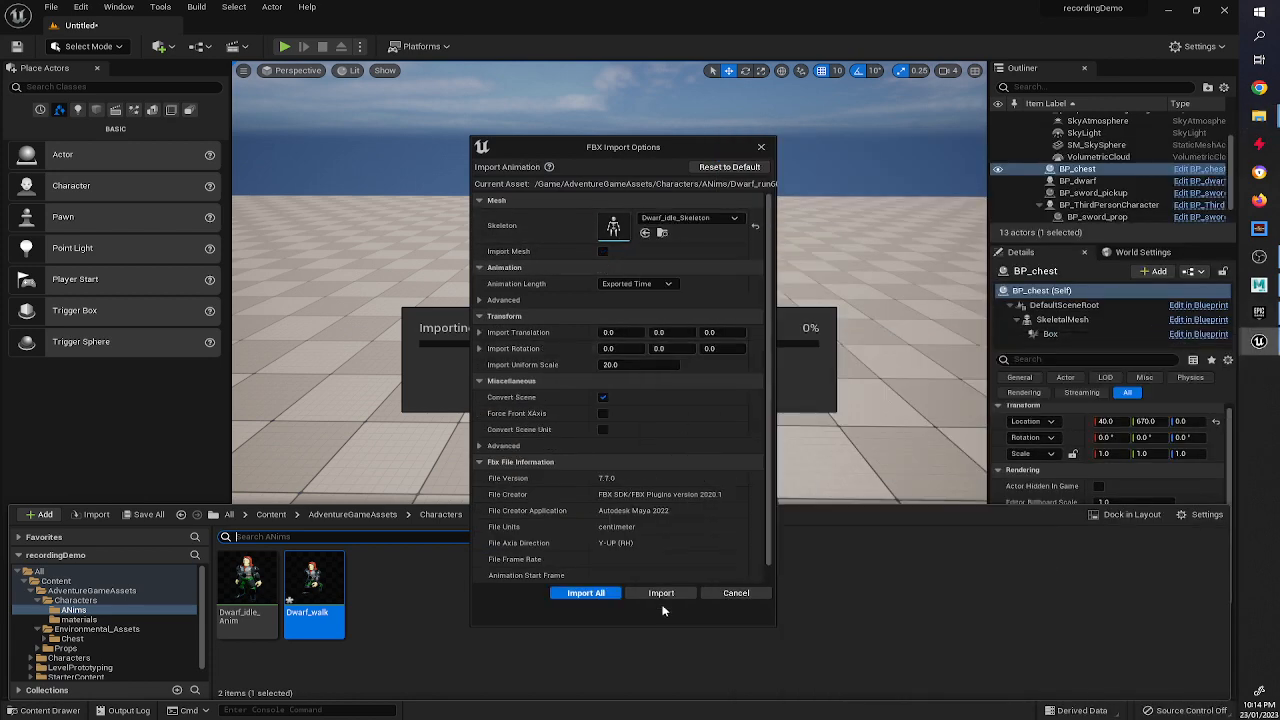
{"action": "left_click", "coordinate": [661, 593]}
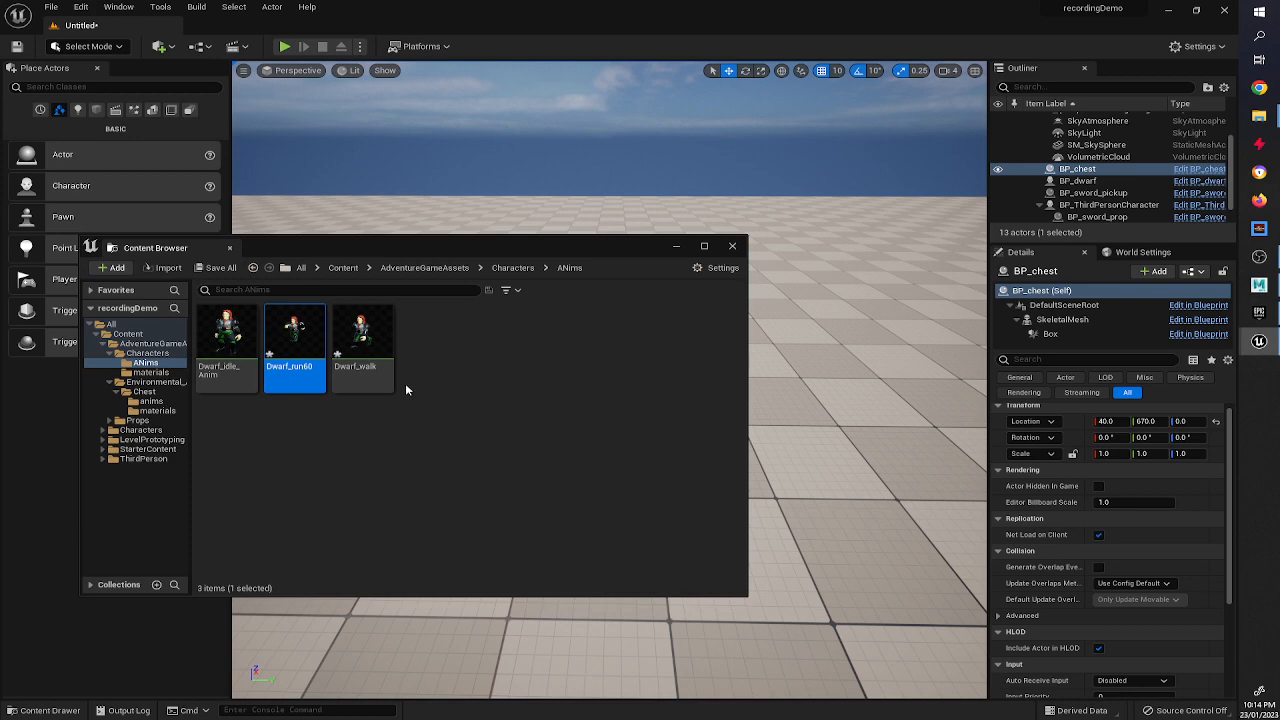
Review the idle, run and walk animation assets in the ANims folder of the content drawer.
{"action": "left_click", "coordinate": [732, 245]}
{"action": "left_click", "coordinate": [42, 710]}
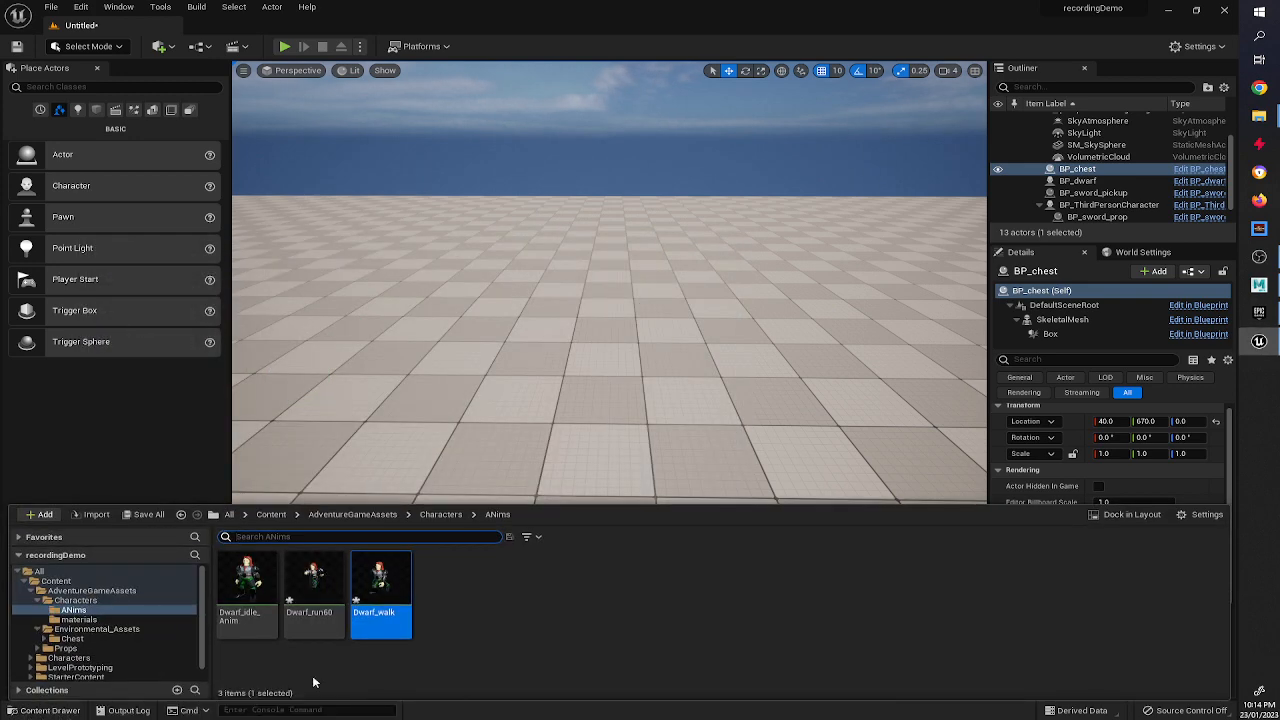
{"action": "left_click", "coordinate": [314, 580]}
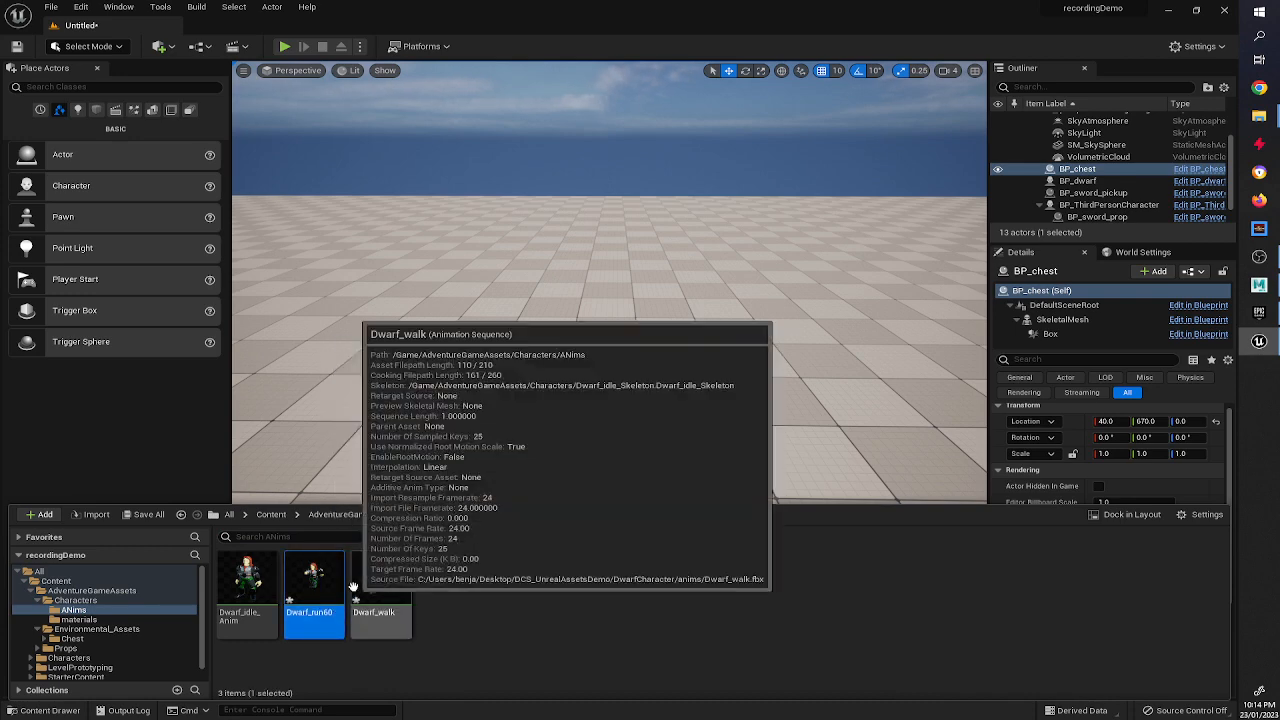
{"action": "left_click", "coordinate": [247, 588]}
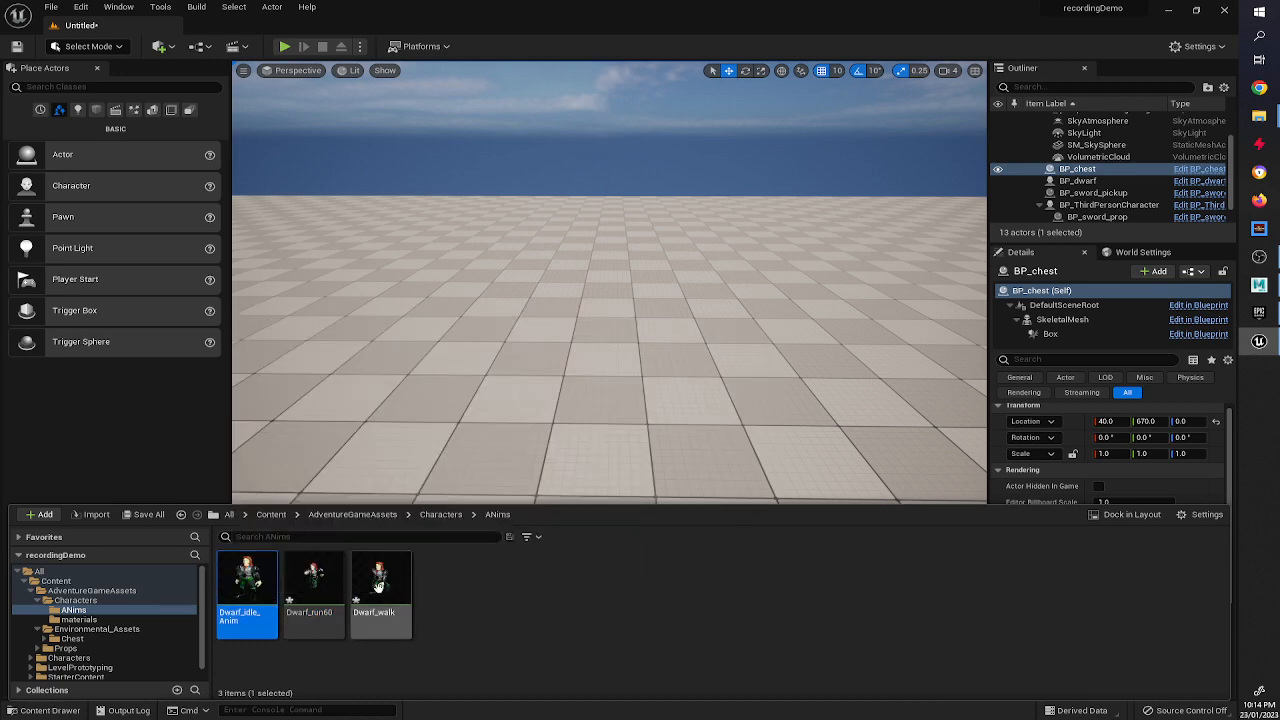
{"action": "left_click", "coordinate": [380, 585]}
{"action": "left_click", "coordinate": [318, 586]}
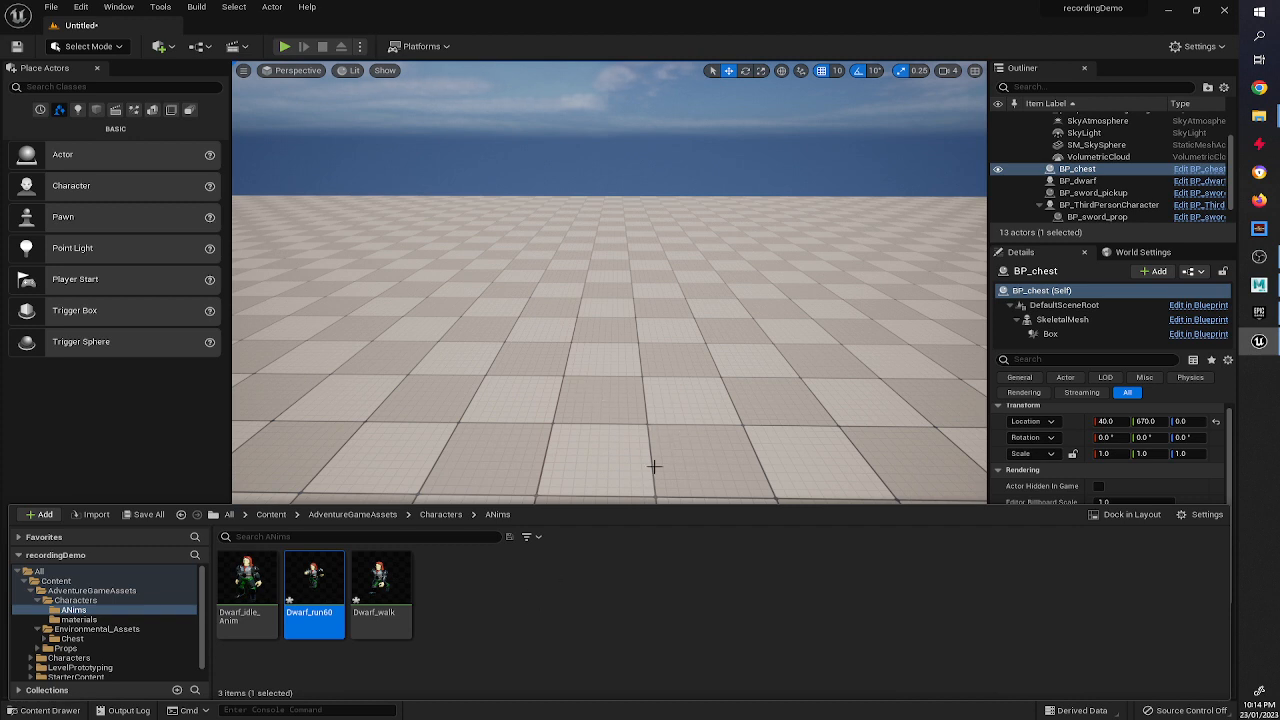
Select each animation asset in the ANims folder in turn to examine its details.
{"action": "left_click", "coordinate": [517, 582]}
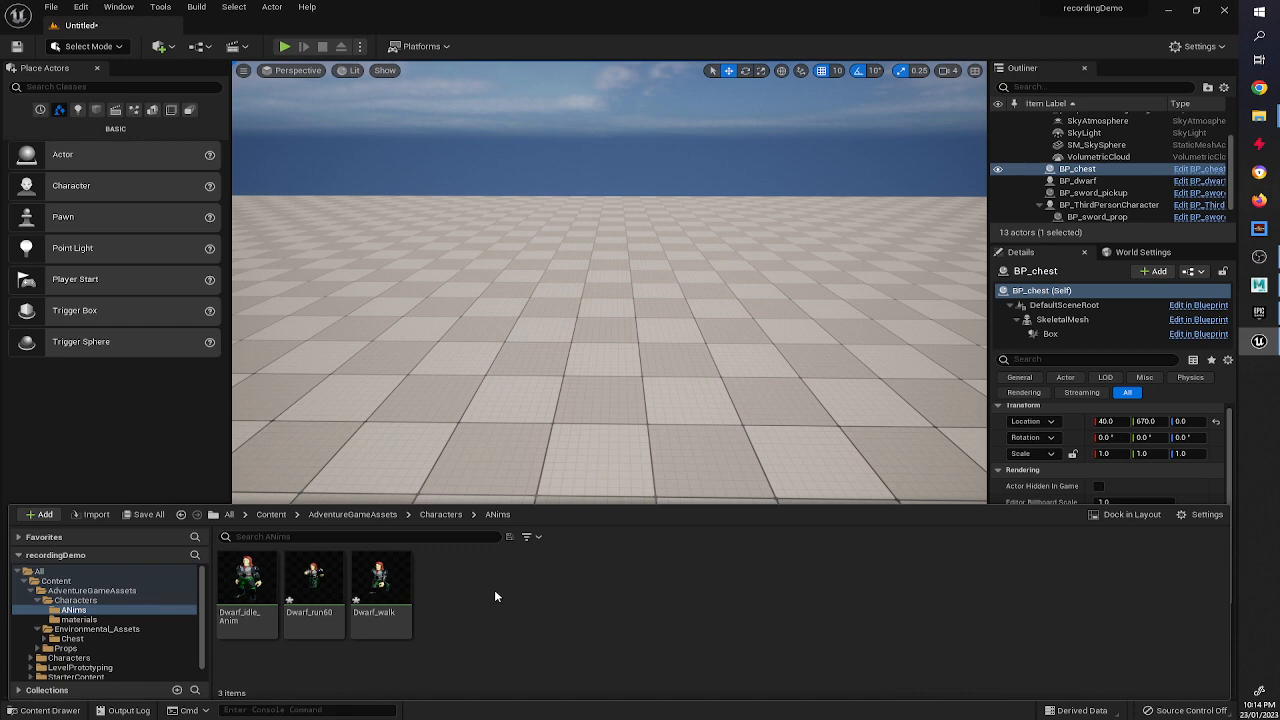
{"action": "left_click", "coordinate": [382, 585]}
{"action": "left_click", "coordinate": [314, 585]}
{"action": "left_click", "coordinate": [240, 585]}
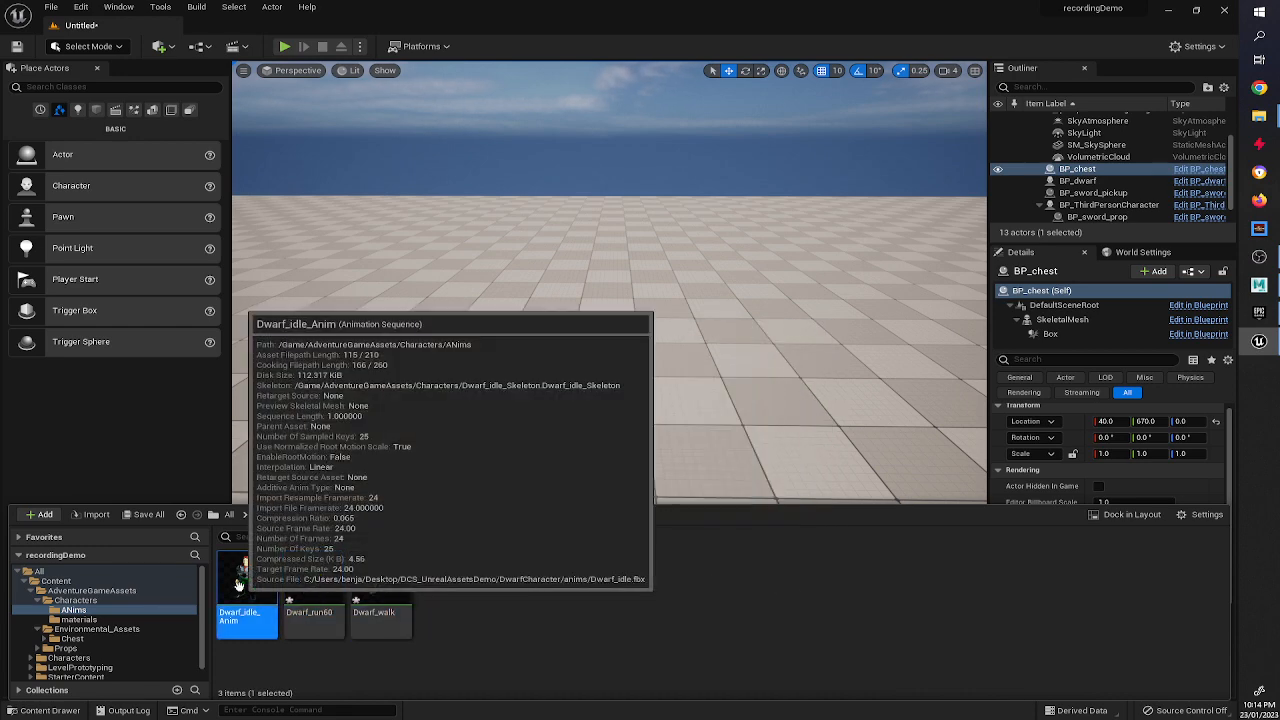
{"action": "left_click", "coordinate": [308, 583]}
{"action": "left_click", "coordinate": [366, 582]}
{"action": "left_click", "coordinate": [323, 581]}
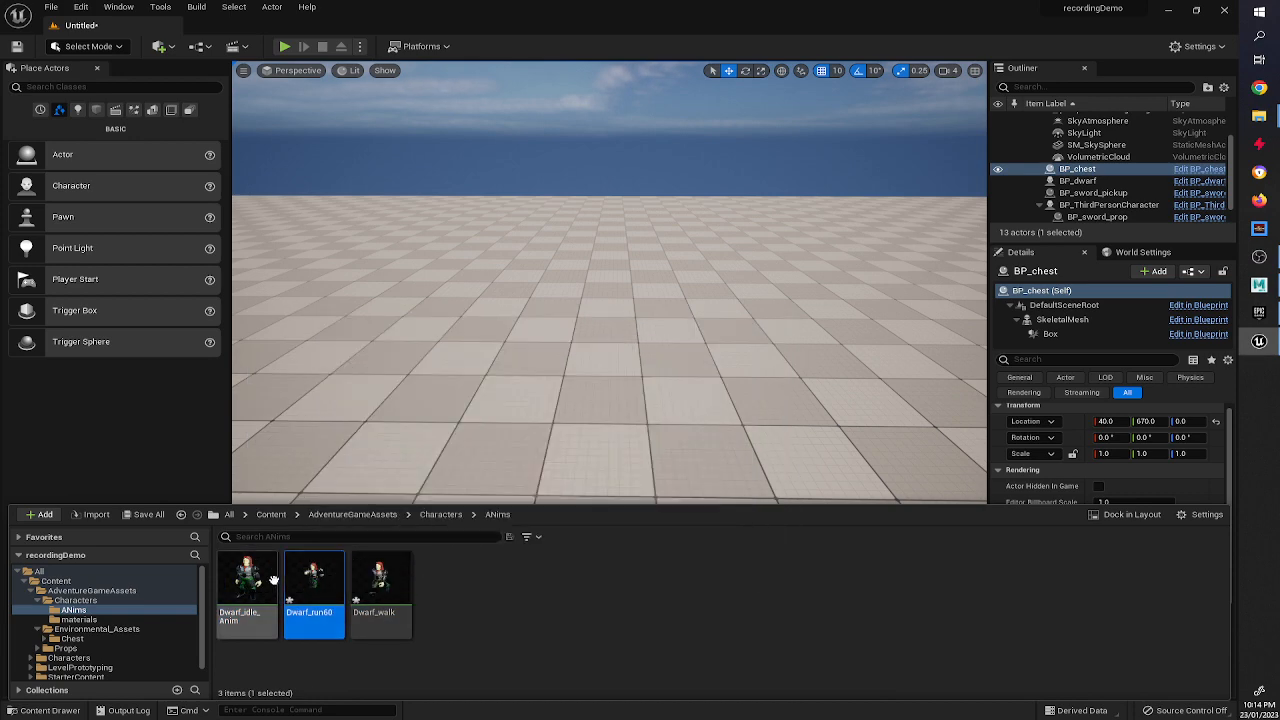
{"action": "left_click", "coordinate": [247, 585]}
{"action": "left_click", "coordinate": [380, 585]}
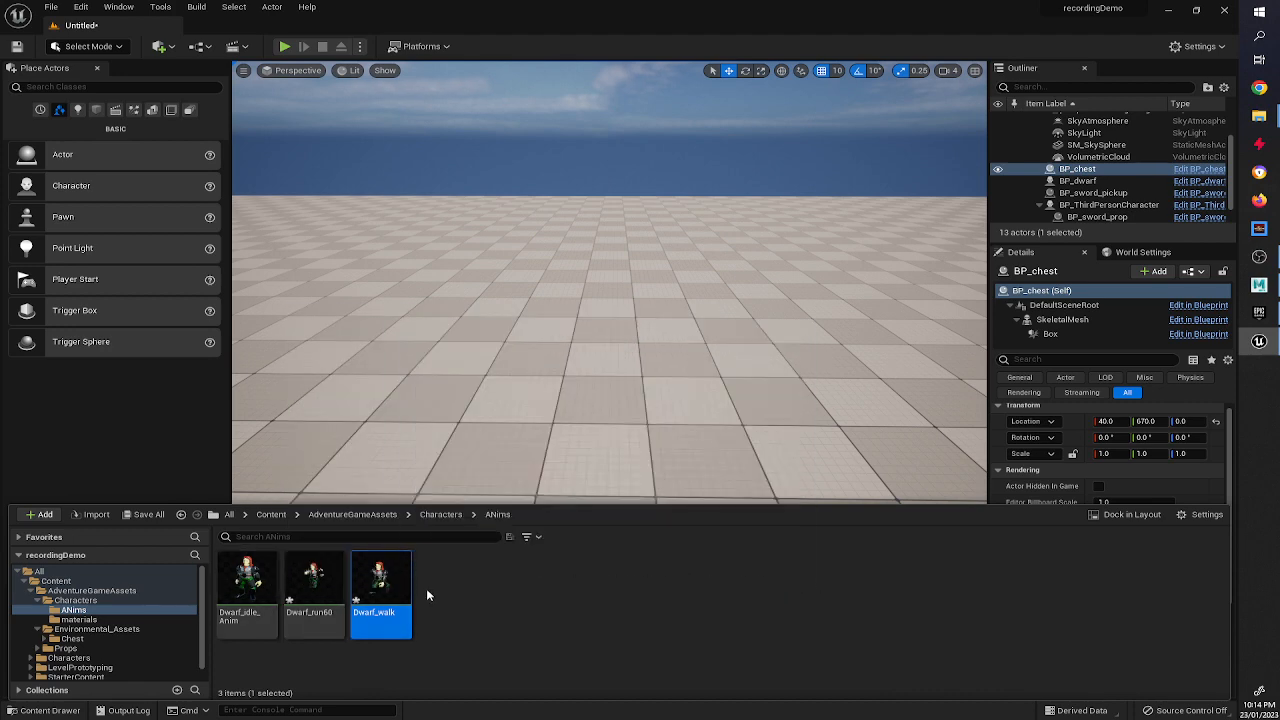
Create a Blend Space 1D named BS_dwarf in ANims using the Dwarf_idle_Skeleton.
{"action": "right_click", "coordinate": [509, 609]}
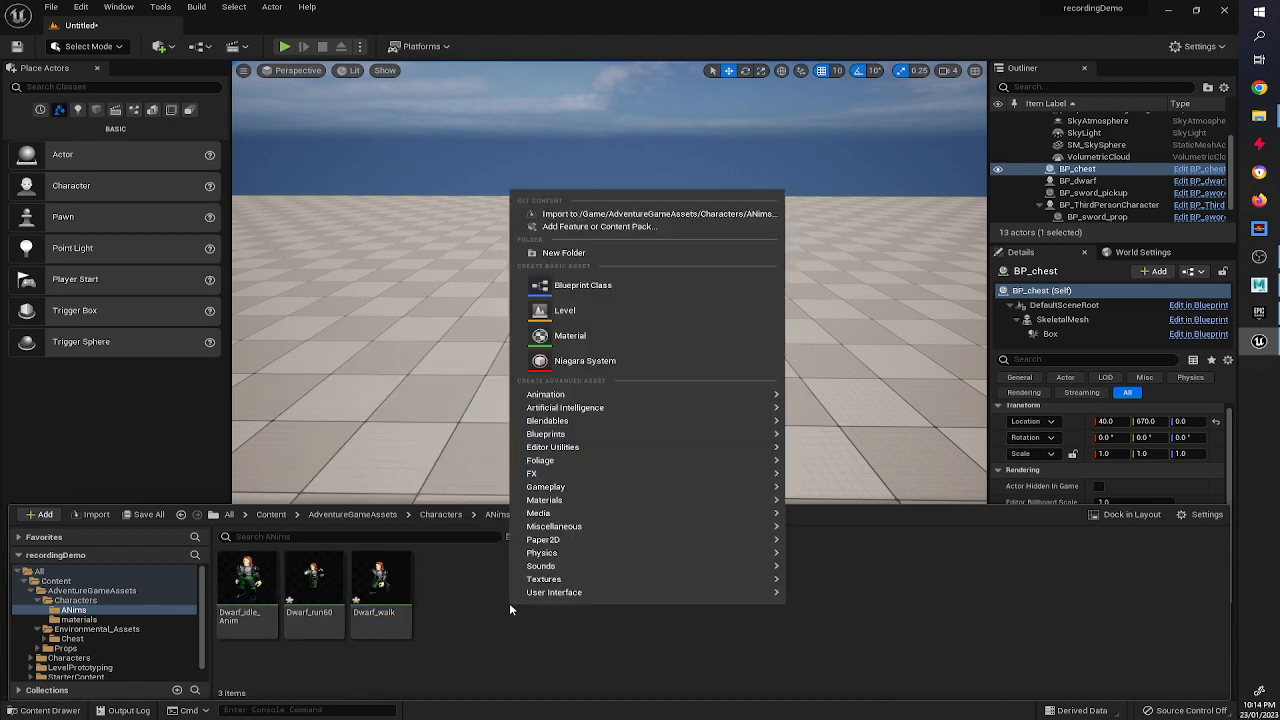
{"action": "mouse_move", "coordinate": [560, 396]}
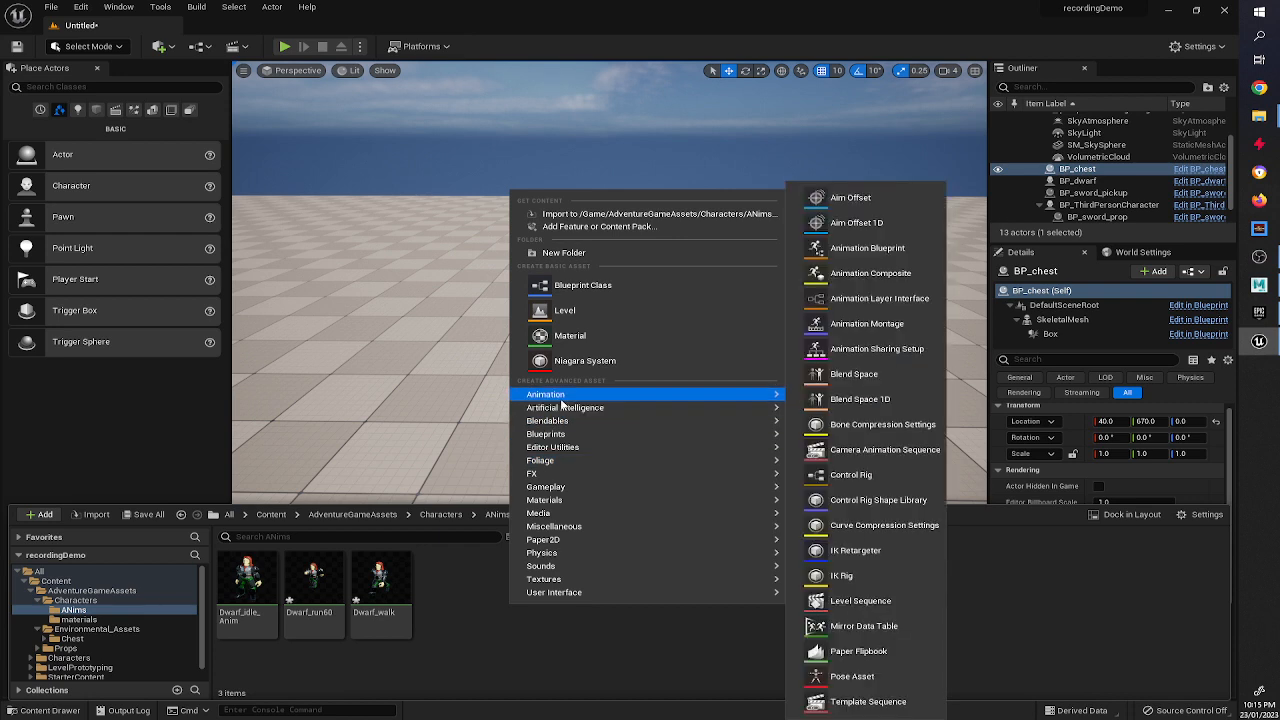
{"action": "left_click", "coordinate": [849, 400]}
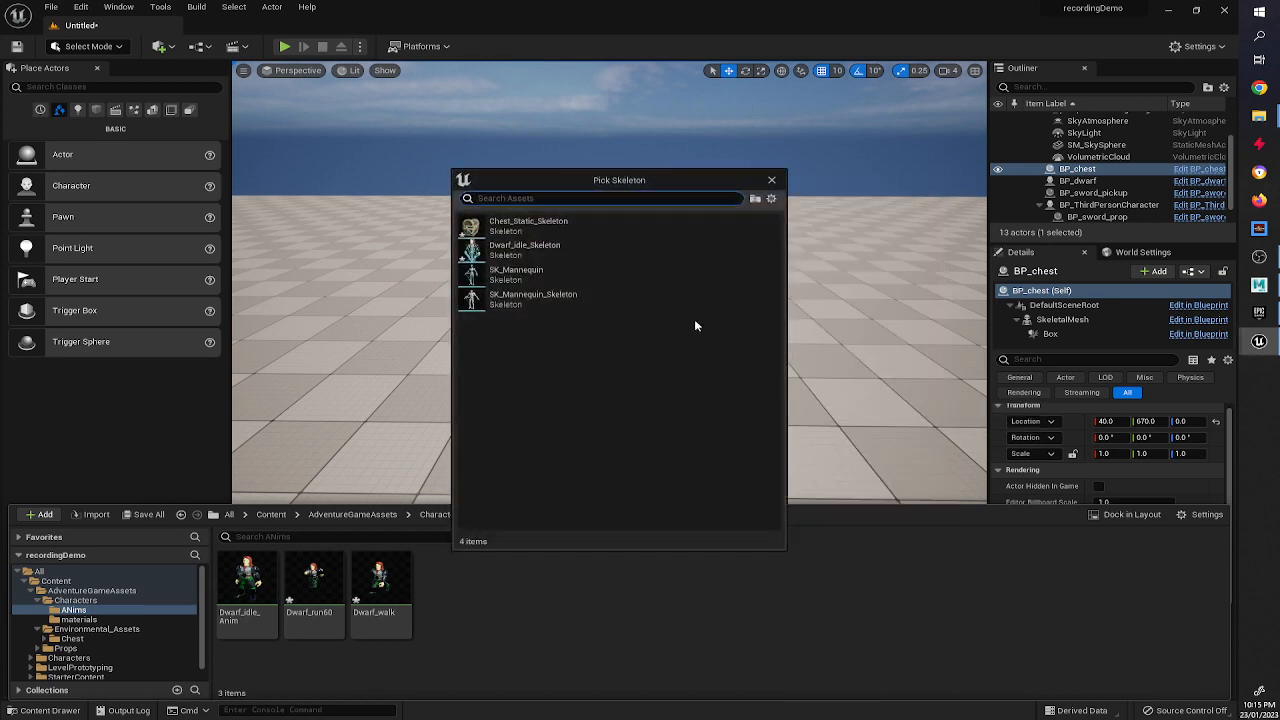
{"action": "left_click", "coordinate": [604, 258]}
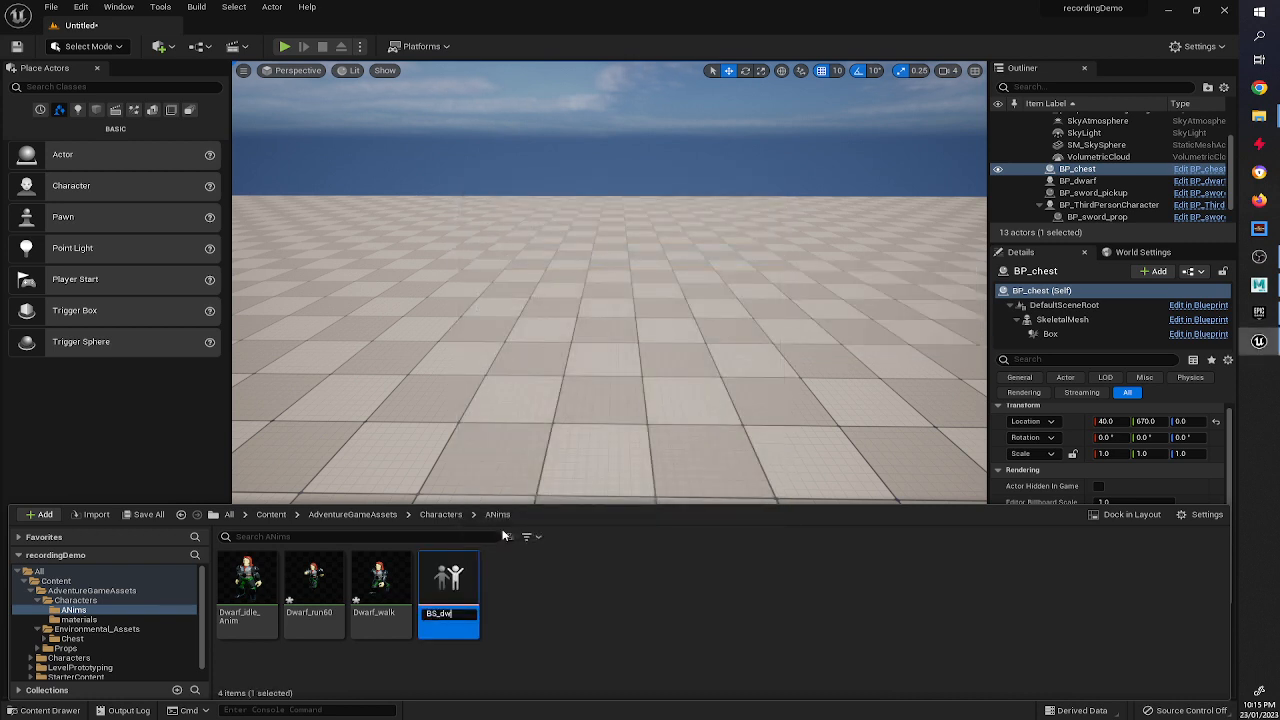
{"action": "type", "text": "BS_dward"}
{"action": "key", "text": "BackSpace"}
{"action": "type", "text": "f"}
{"action": "key", "text": "Return"}
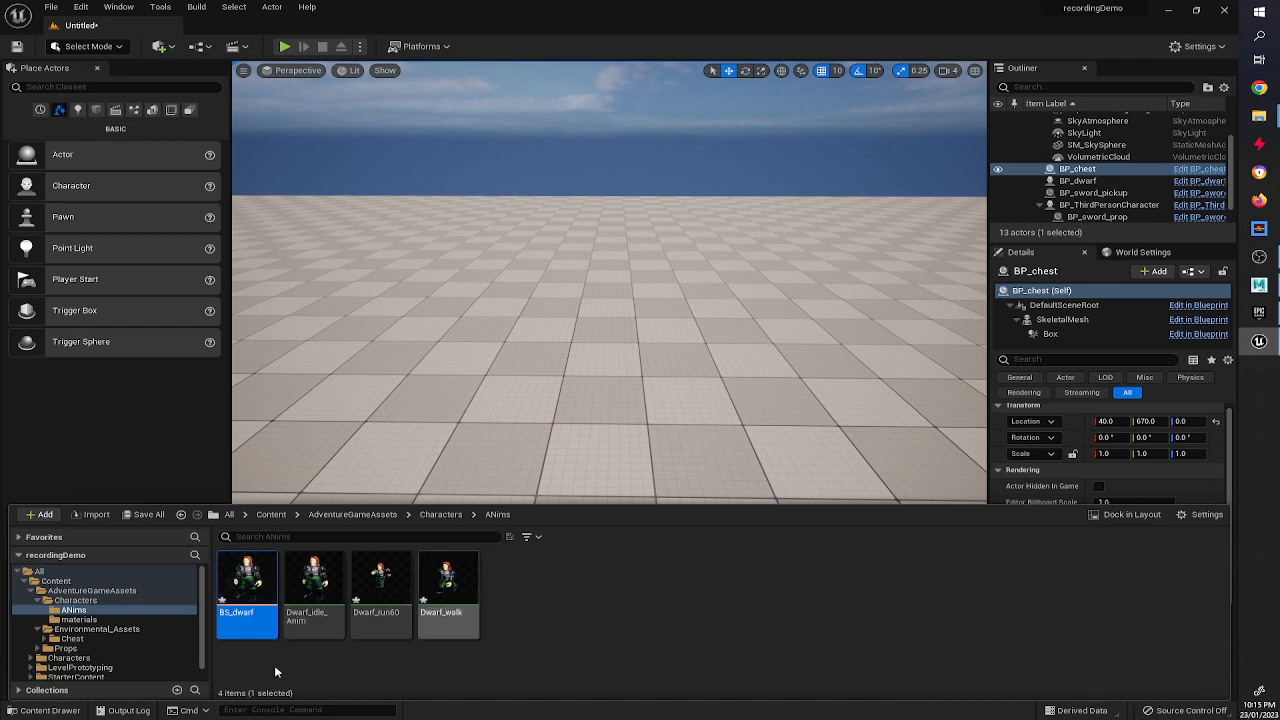
Open BS_dwarf and place the idle, walk and run60 animations as samples along its axis.
{"action": "double_click", "coordinate": [249, 607]}
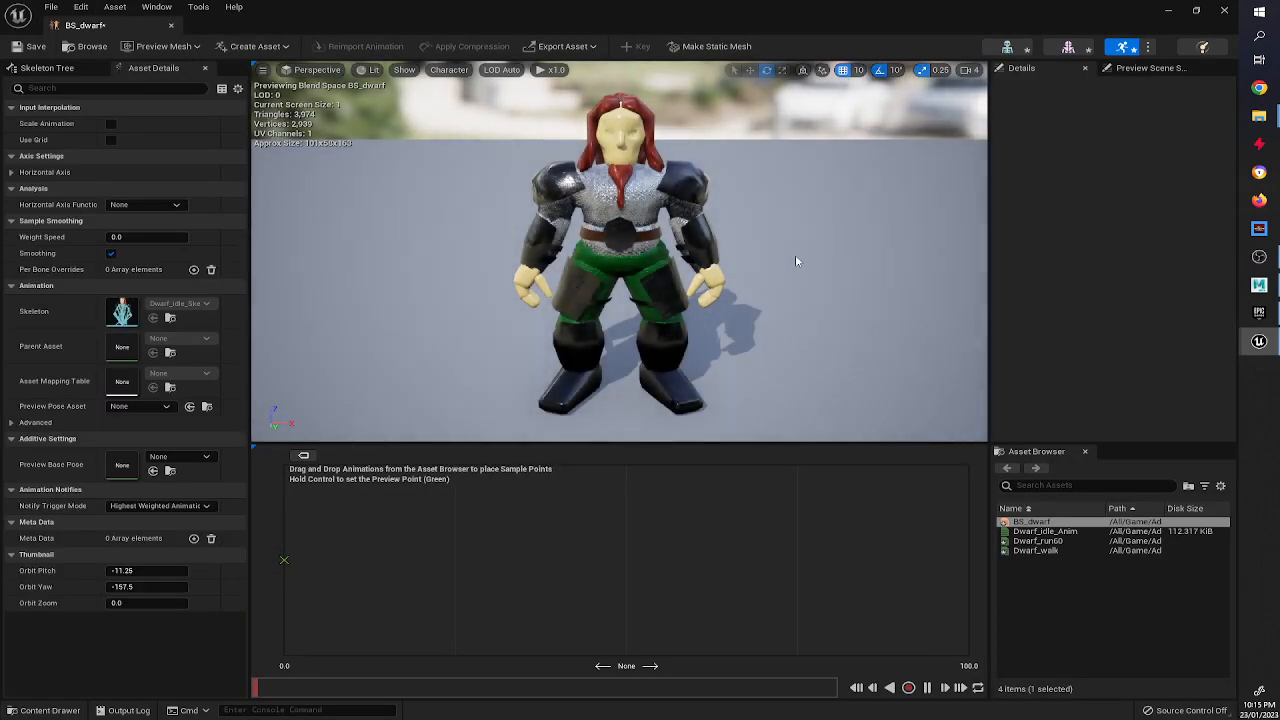
{"action": "mouse_move", "coordinate": [1084, 531]}
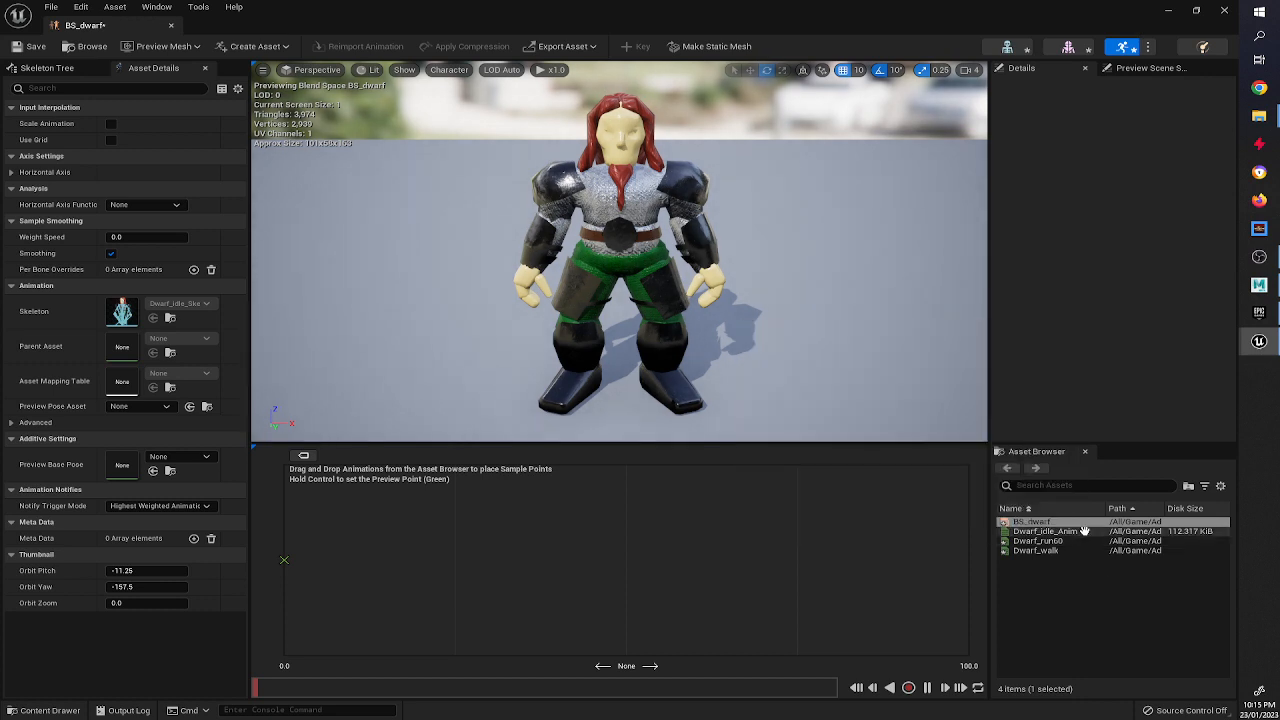
{"action": "left_click_drag", "start_coordinate": [1084, 531], "coordinate": [280, 594]}
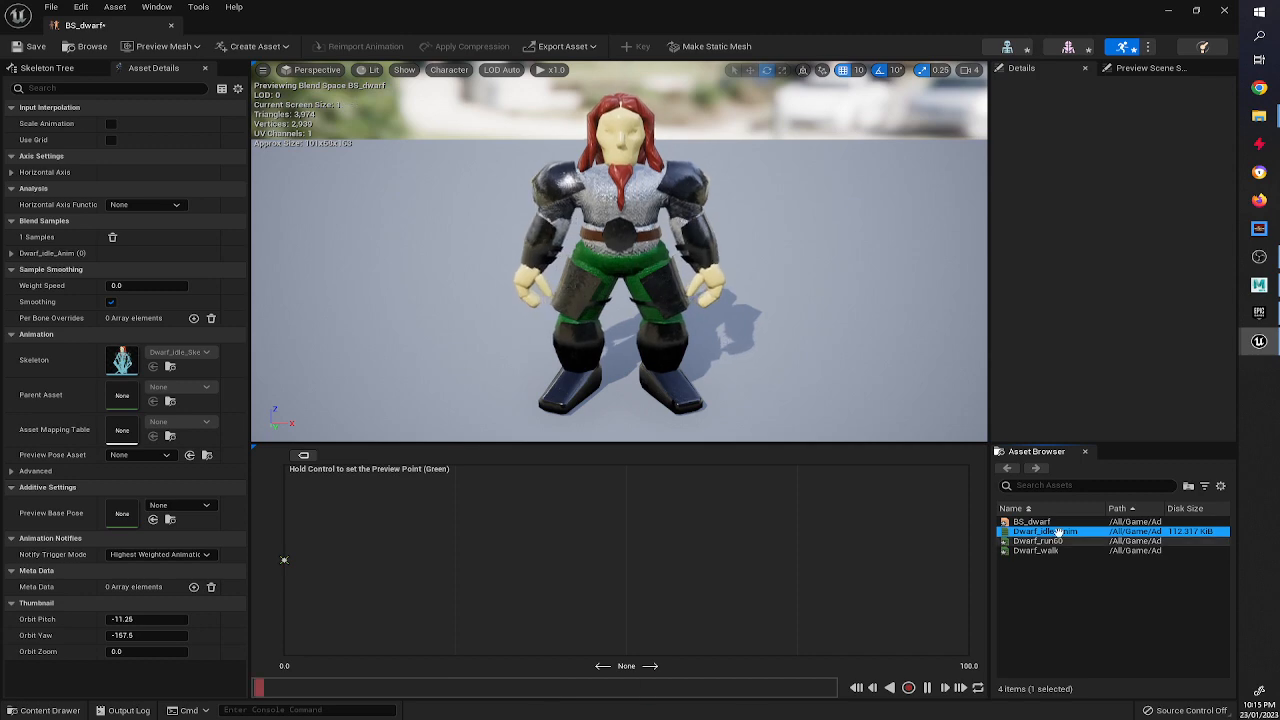
{"action": "mouse_move", "coordinate": [1058, 533]}
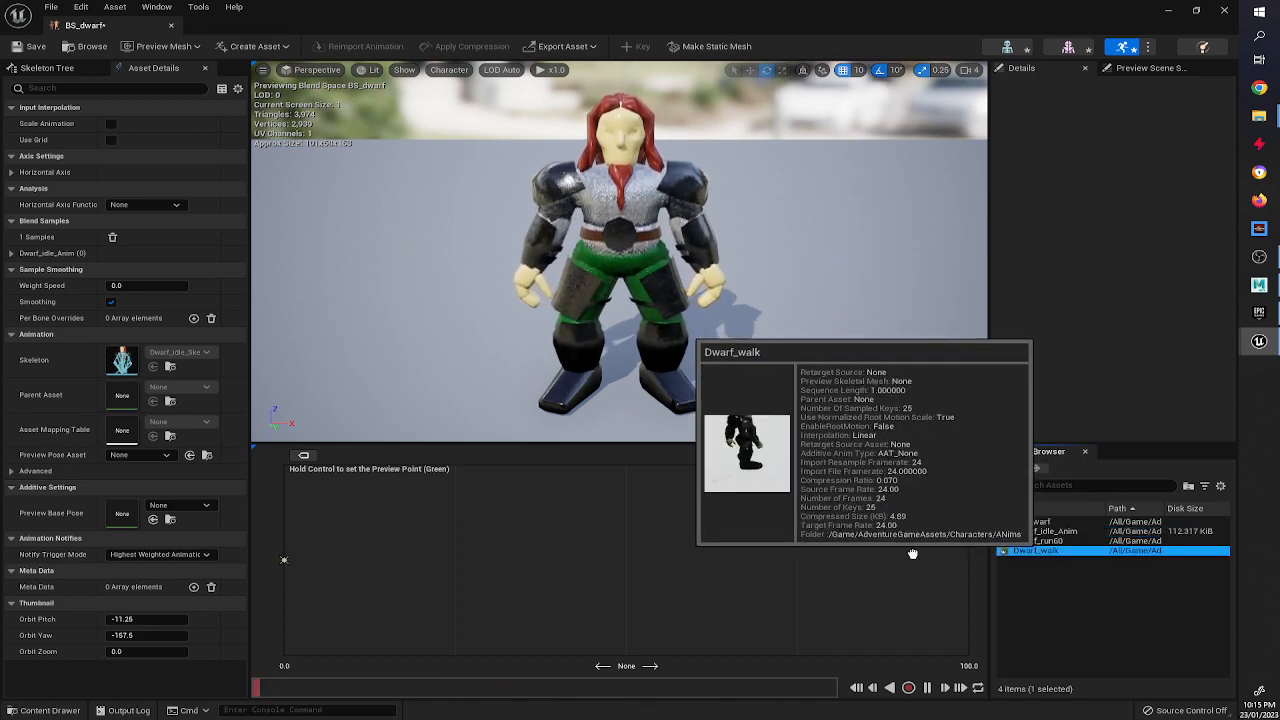
{"action": "left_click_drag", "start_coordinate": [1036, 550], "coordinate": [451, 560]}
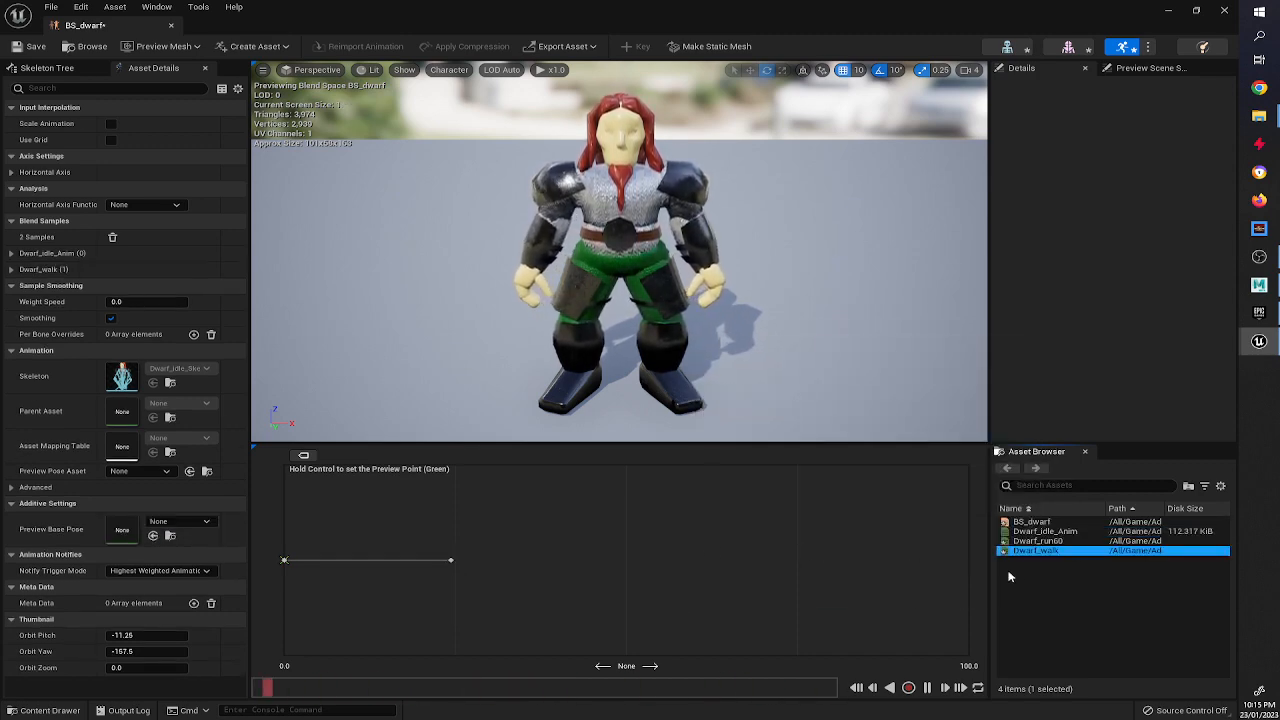
{"action": "left_click_drag", "start_coordinate": [1038, 541], "coordinate": [616, 560]}
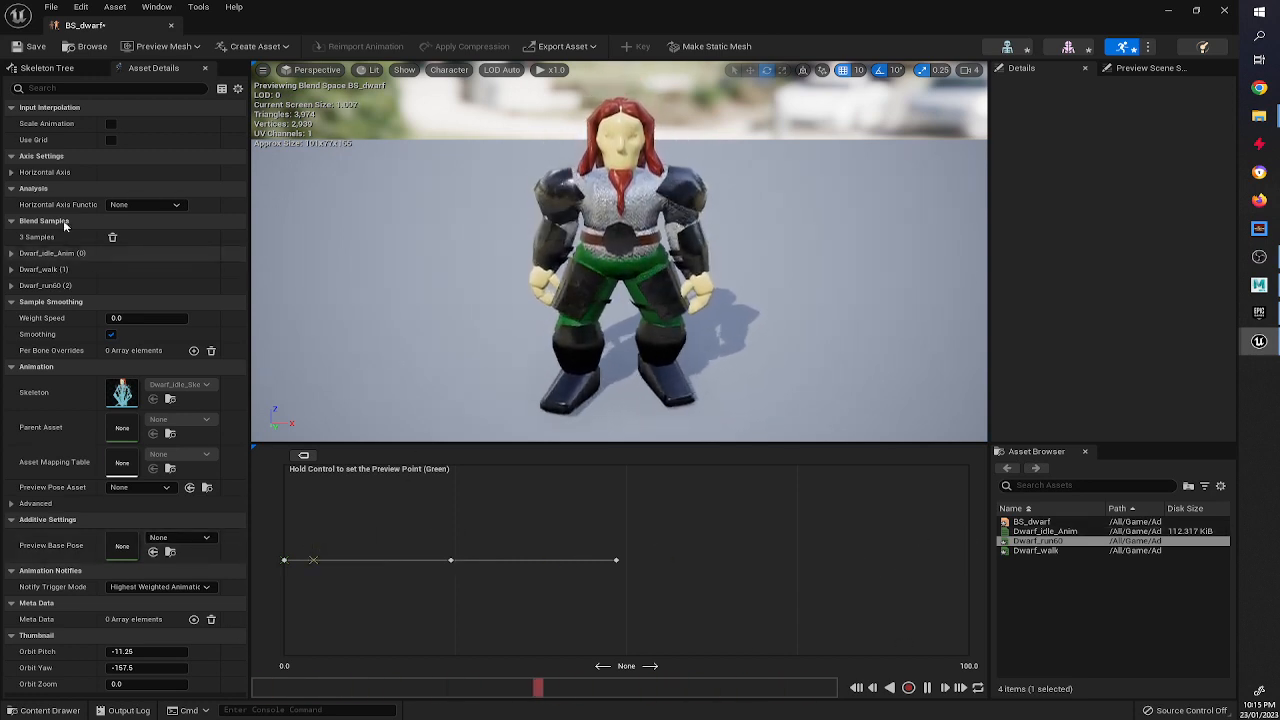
Name the blend space's horizontal axis moveSpeed.
{"action": "left_click", "coordinate": [12, 173]}
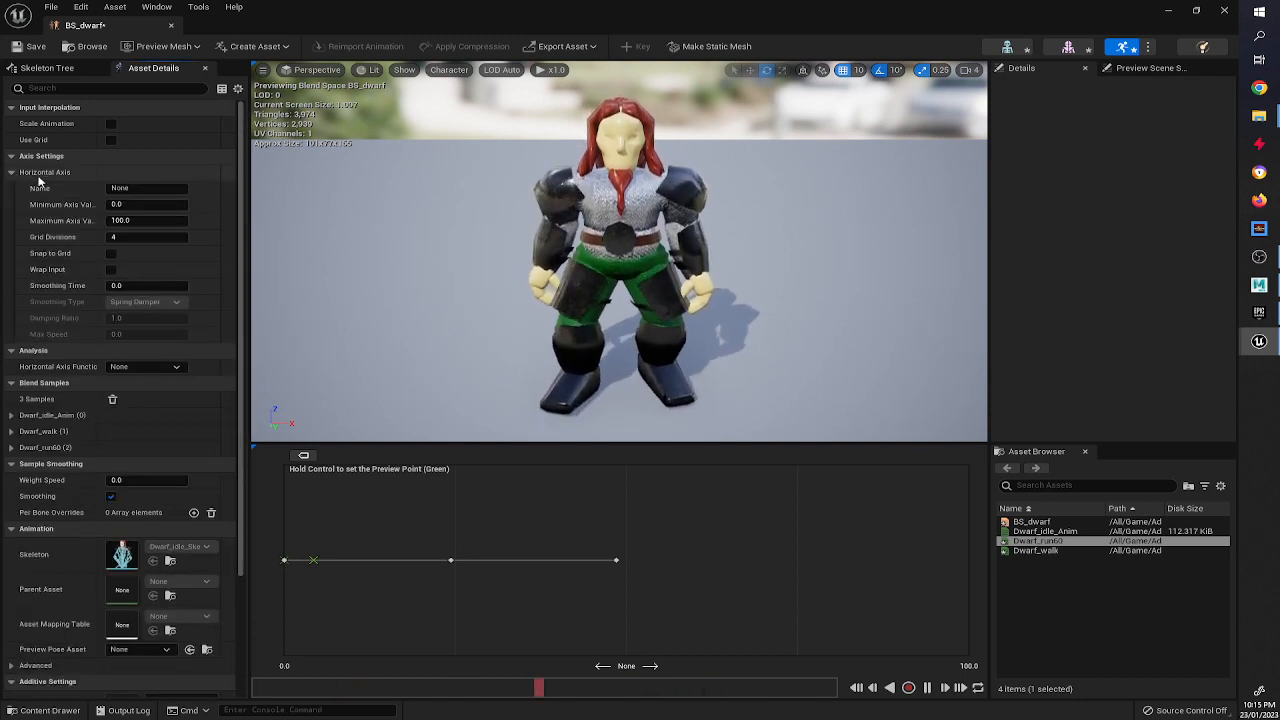
{"action": "left_click", "coordinate": [125, 188]}
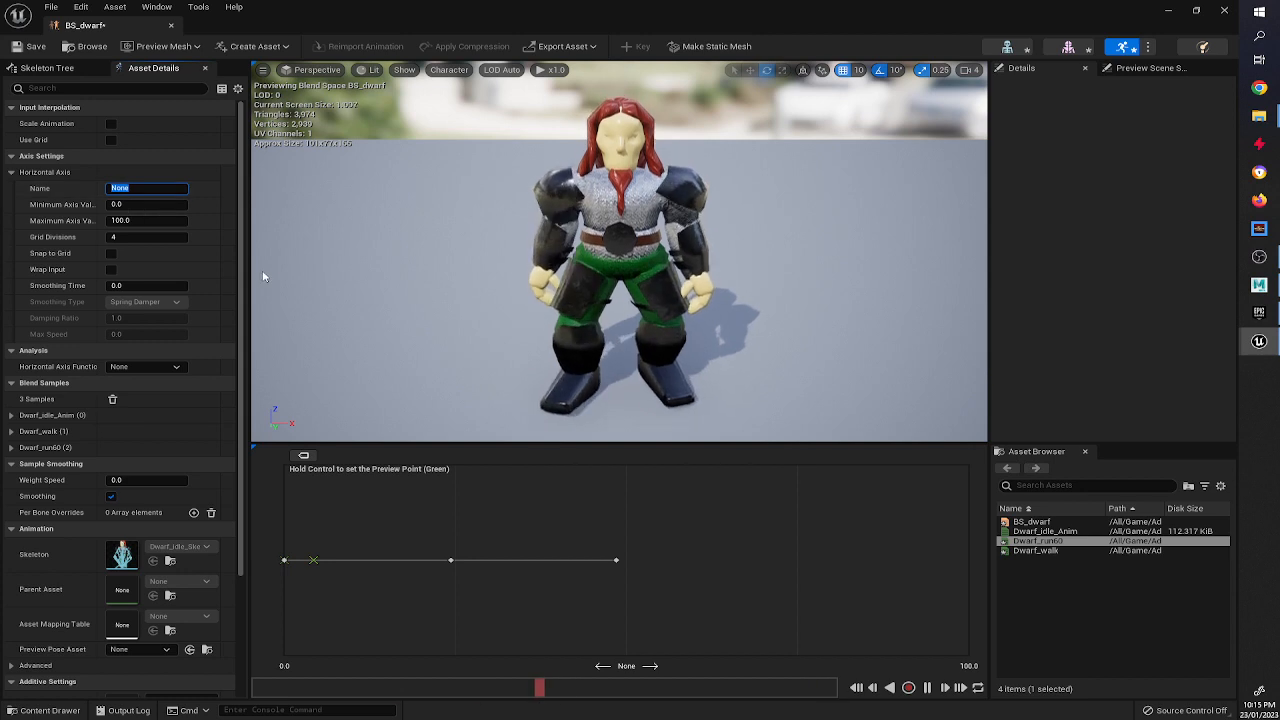
{"action": "type", "text": "moveSpeed"}
{"action": "key", "text": "Return"}
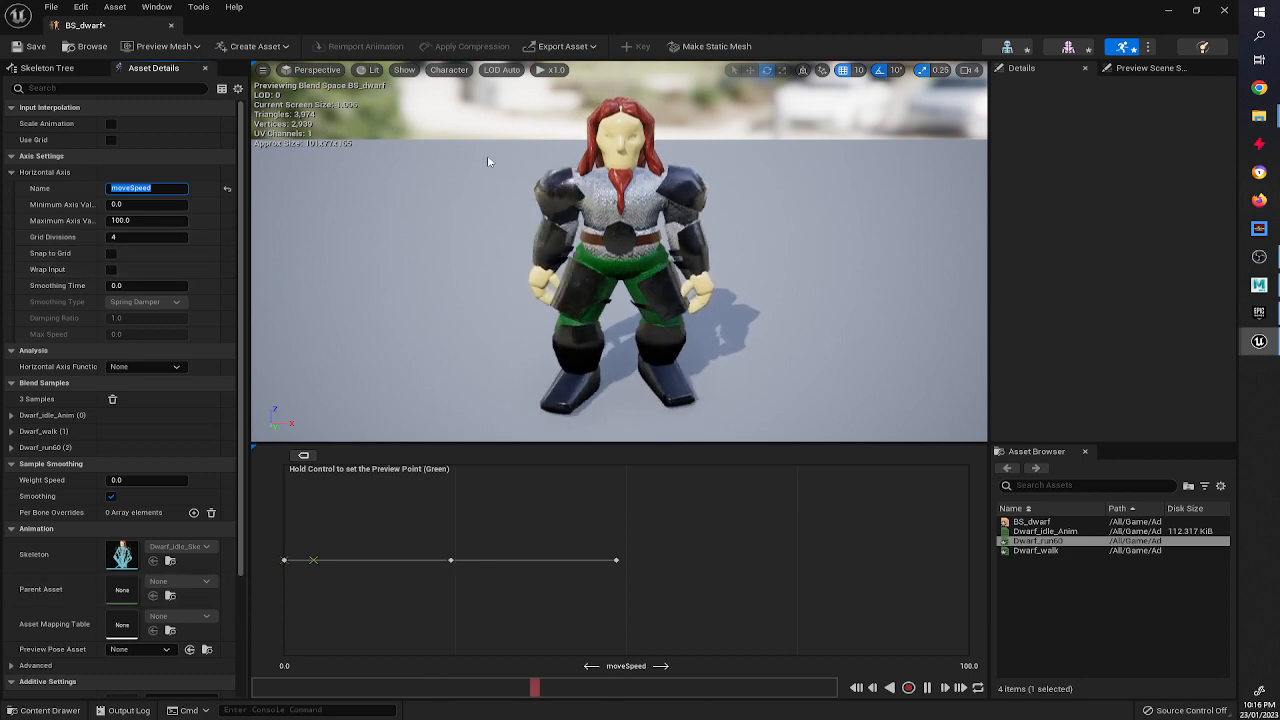
Check the walk speed settings of BP_dwarf's Character Movement component.
{"action": "left_click", "coordinate": [1172, 11]}
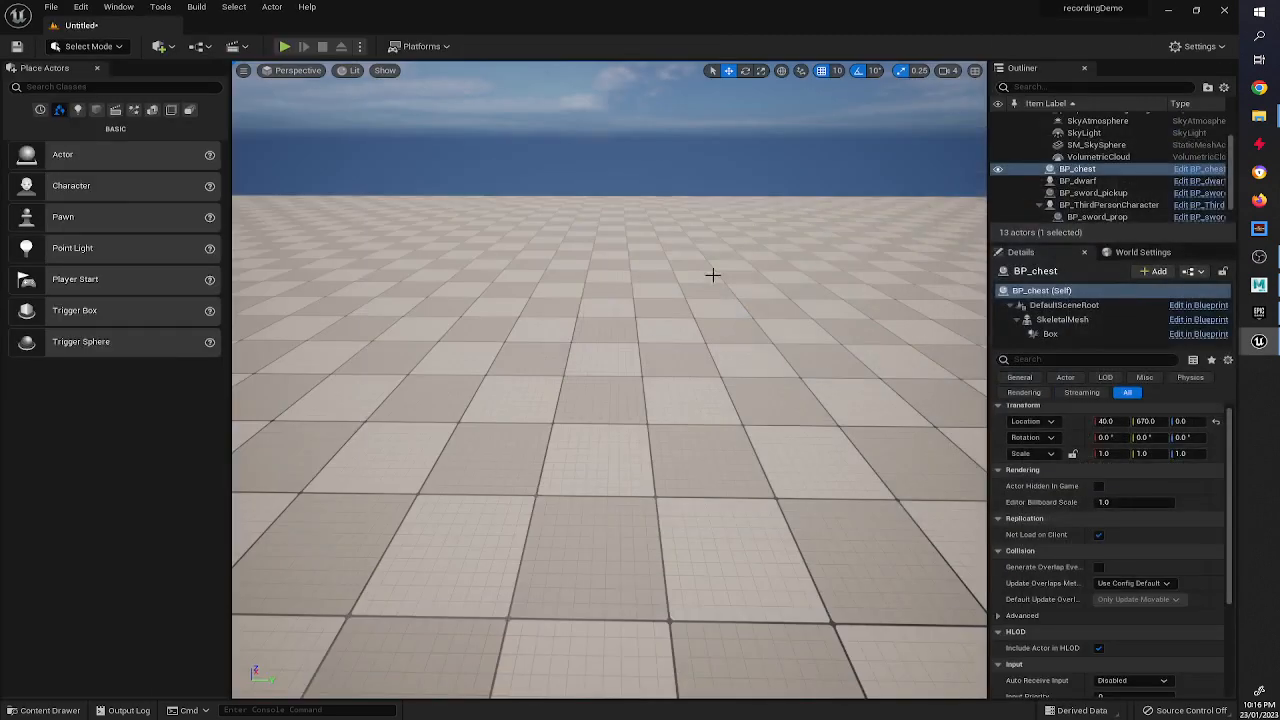
{"action": "left_click", "coordinate": [23, 710]}
{"action": "left_click", "coordinate": [439, 515]}
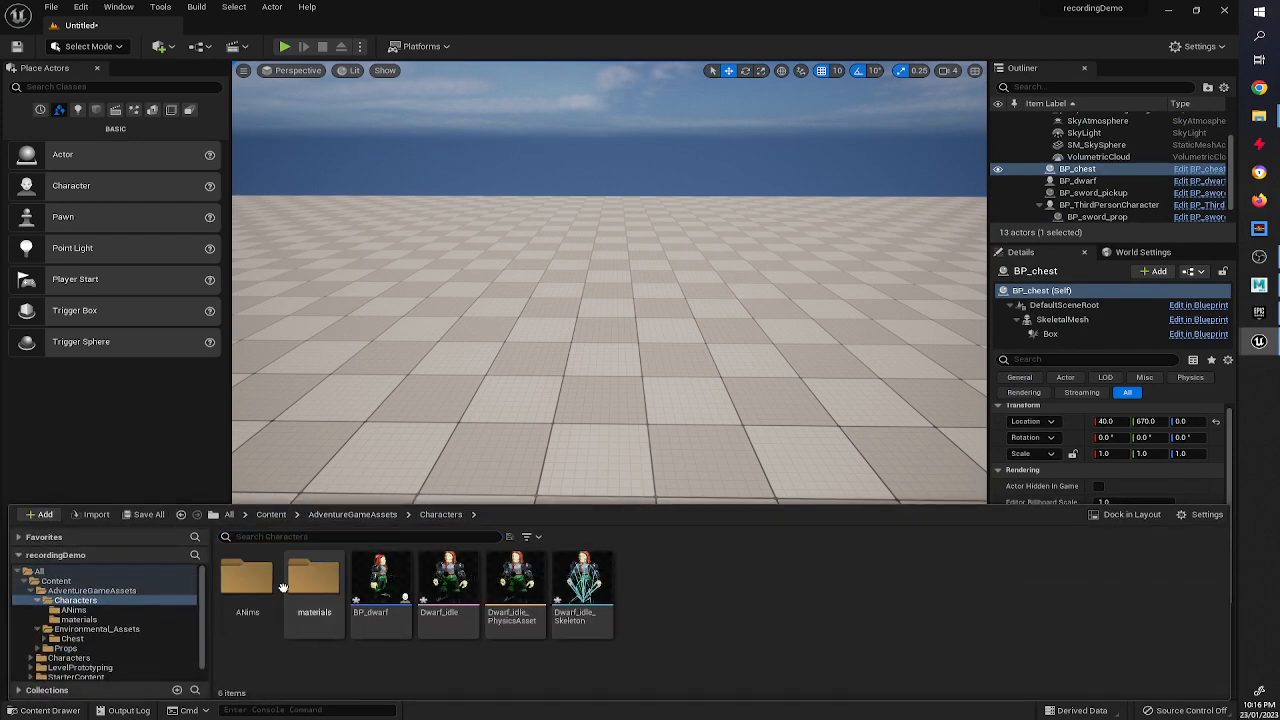
{"action": "double_click", "coordinate": [378, 585]}
{"action": "left_click", "coordinate": [115, 199]}
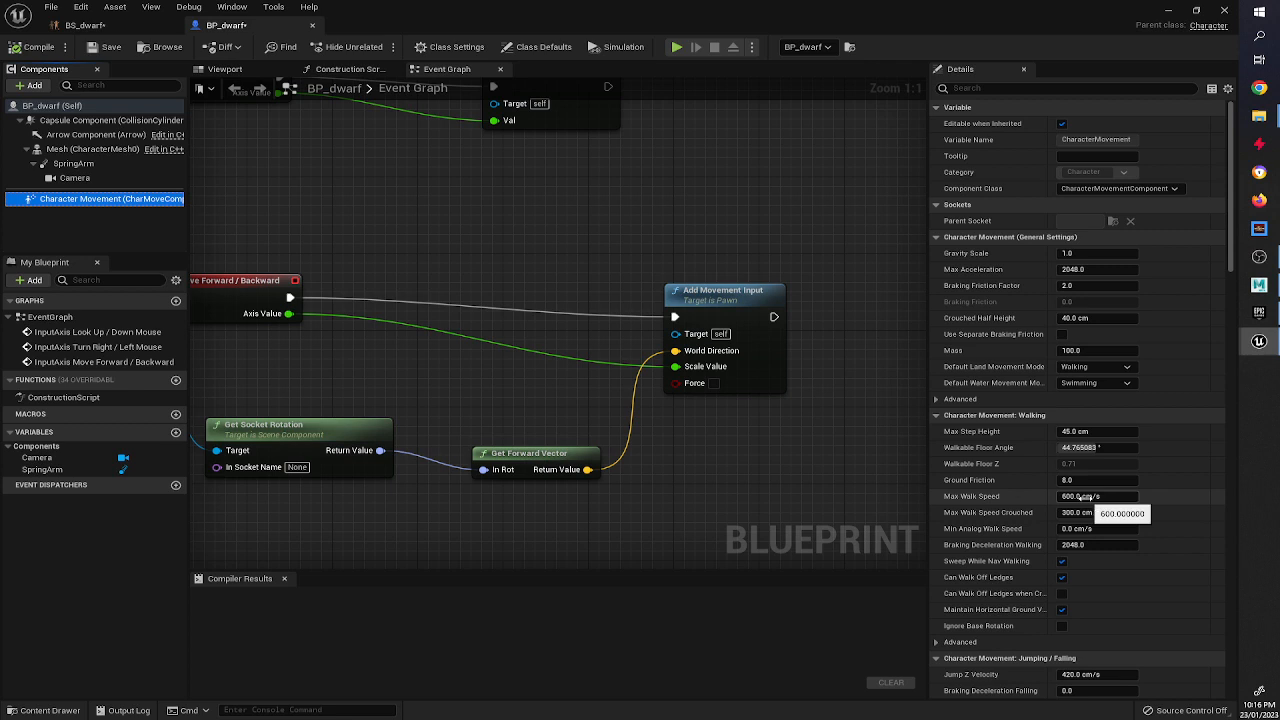
{"action": "left_click", "coordinate": [1172, 10]}
{"action": "left_click", "coordinate": [44, 710]}
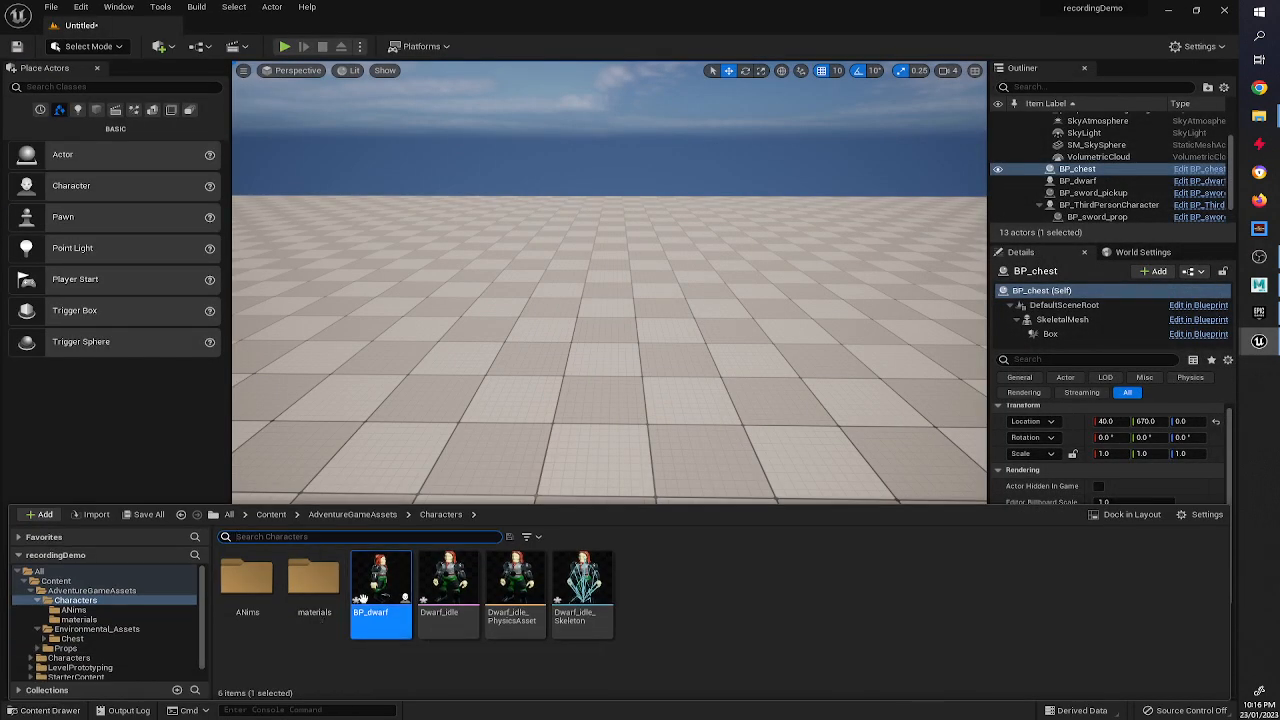
Reopen BS_dwarf and set the horizontal axis maximum value to 600.
{"action": "double_click", "coordinate": [243, 600]}
{"action": "double_click", "coordinate": [245, 595]}
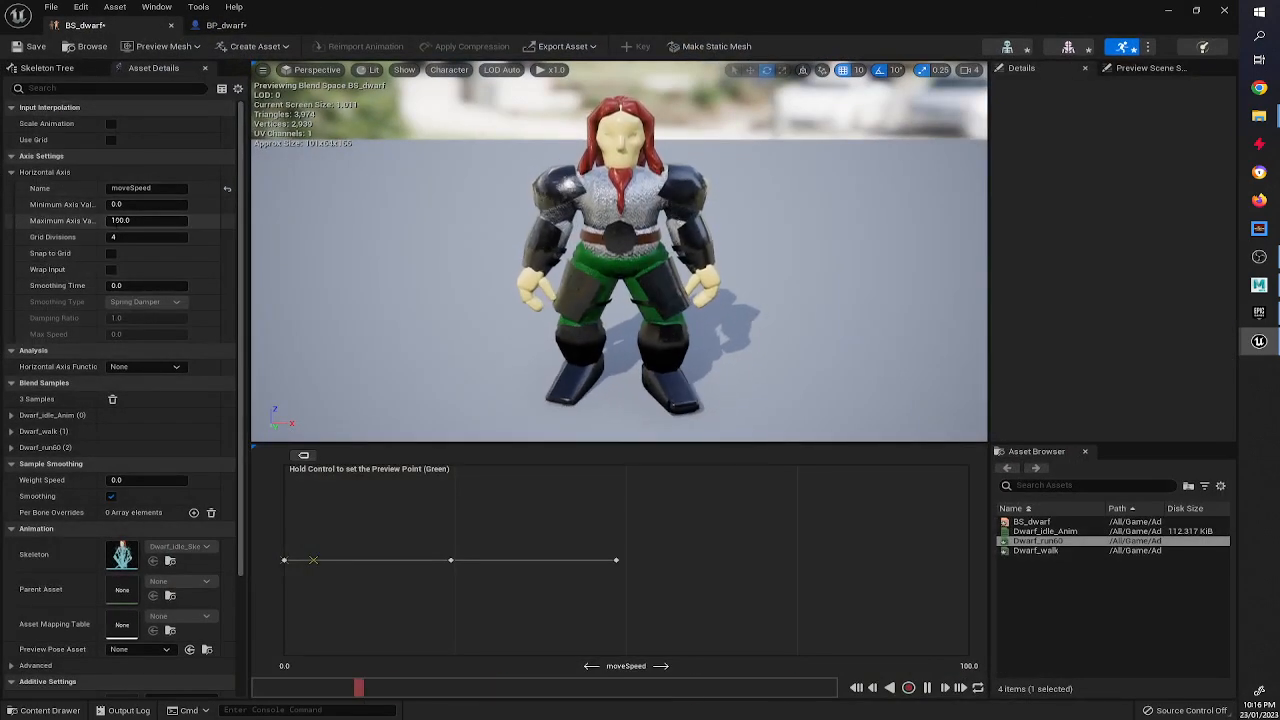
{"action": "left_click", "coordinate": [124, 220]}
{"action": "type", "text": "600"}
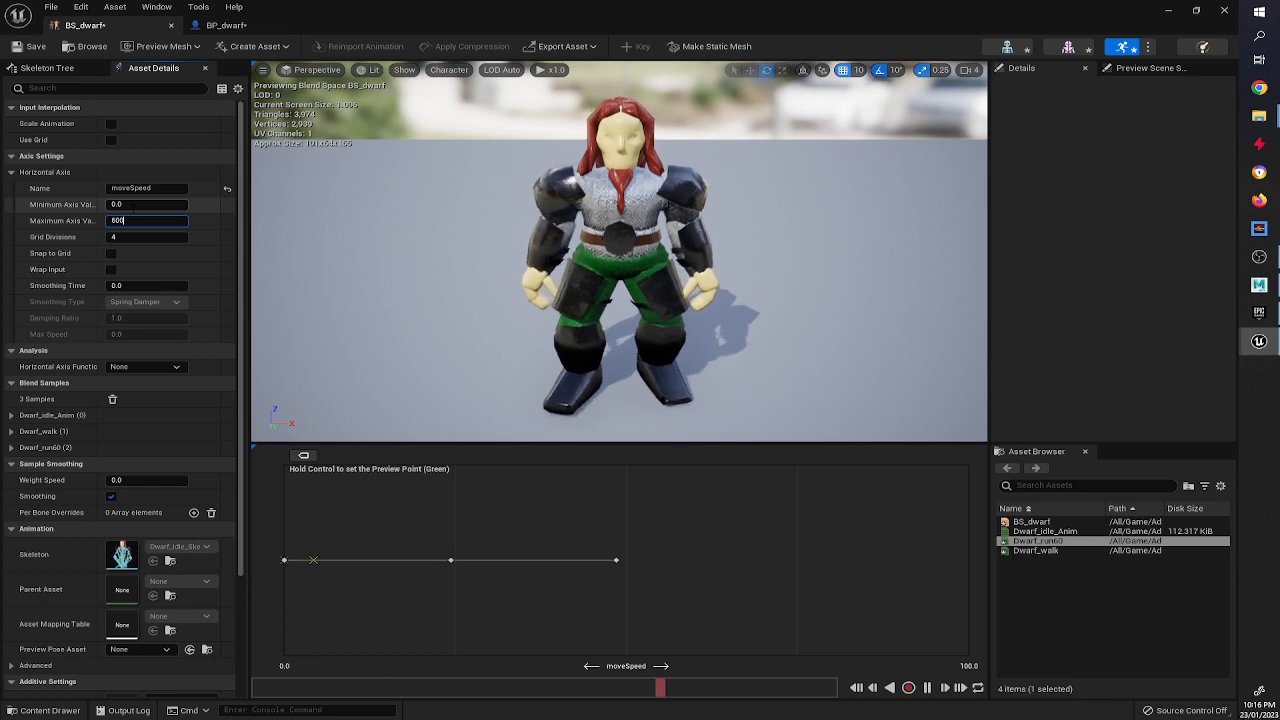
{"action": "key", "text": "Return"}
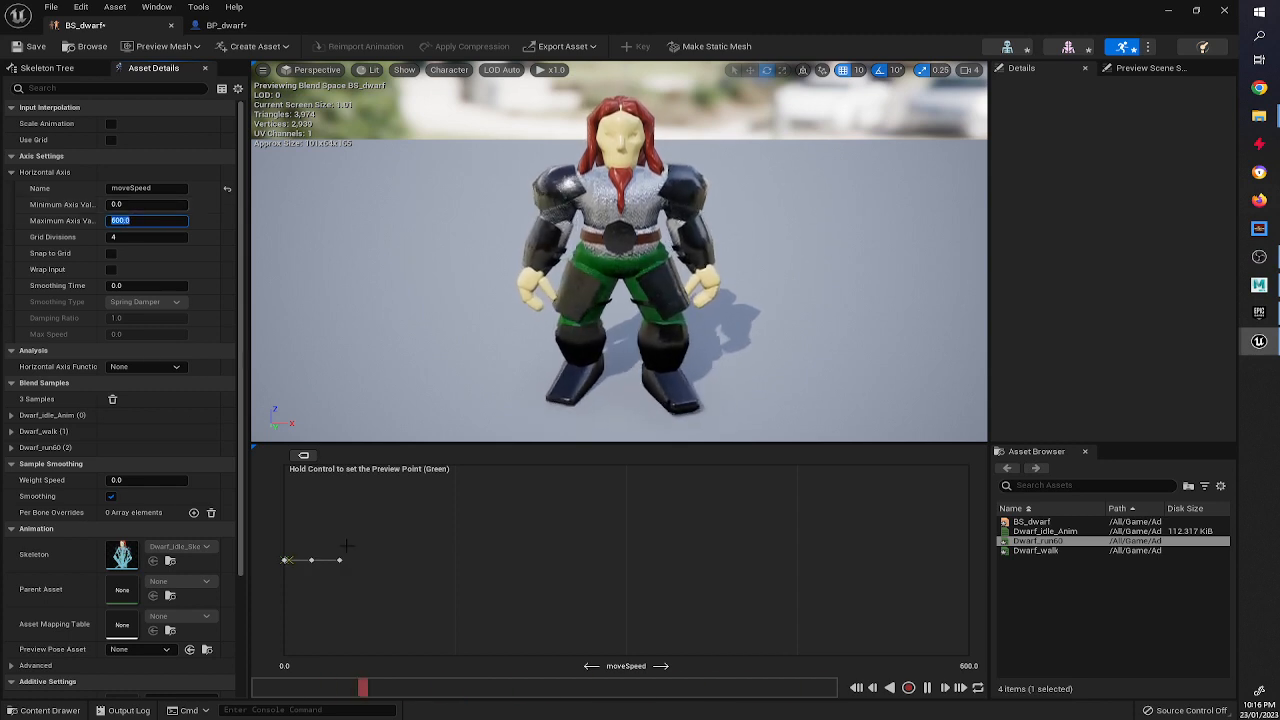
Move the run sample to the axis end at 600 and the walk sample to about 150, then save.
{"action": "left_click_drag", "start_coordinate": [340, 560], "coordinate": [990, 568]}
{"action": "left_click_drag", "start_coordinate": [318, 561], "coordinate": [455, 560]}
{"action": "left_click", "coordinate": [30, 46]}
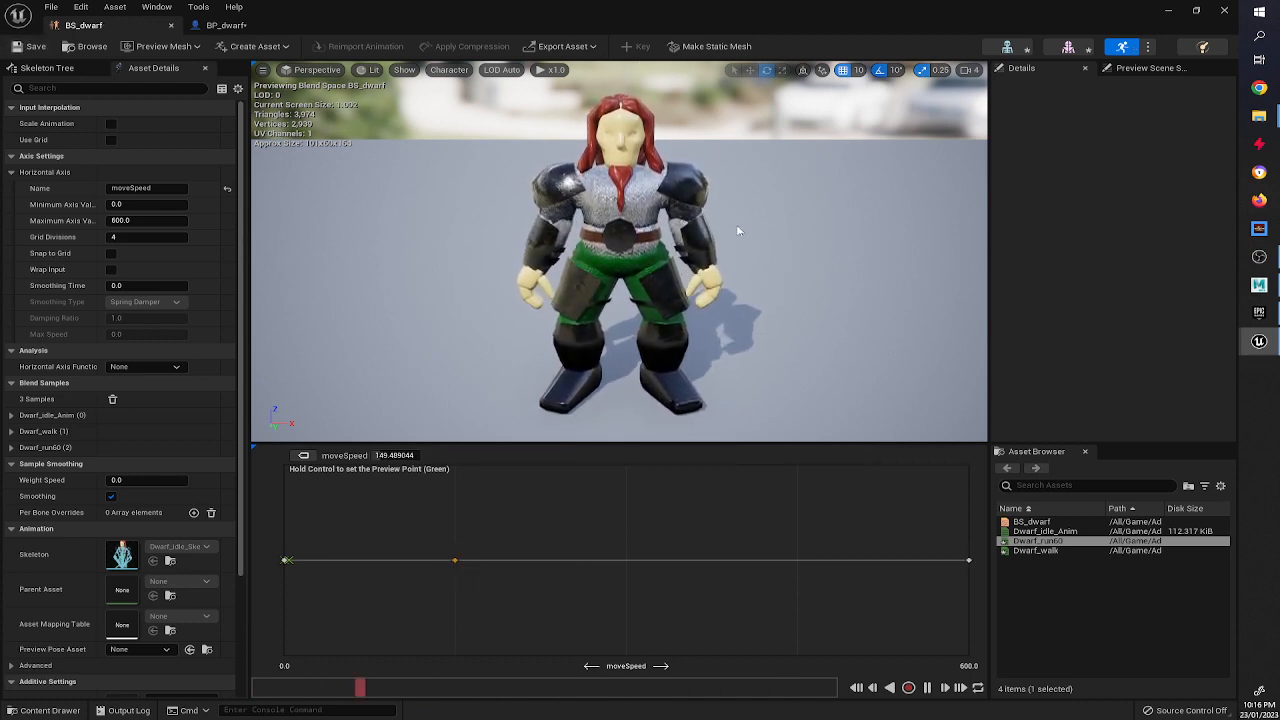
Enable Snap to Grid on the blend space's horizontal axis.
{"action": "left_click_drag", "start_coordinate": [335, 529], "coordinate": [260, 560], "text": "ctrl"}
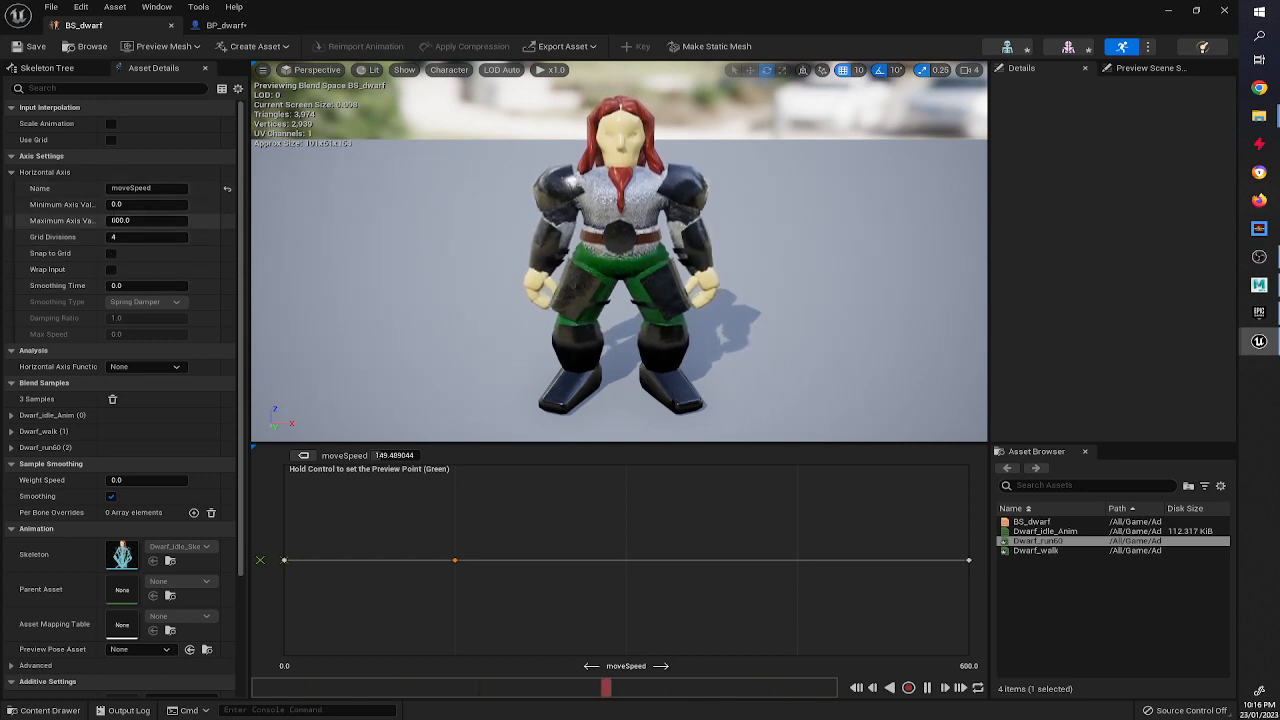
{"action": "left_click", "coordinate": [111, 253]}
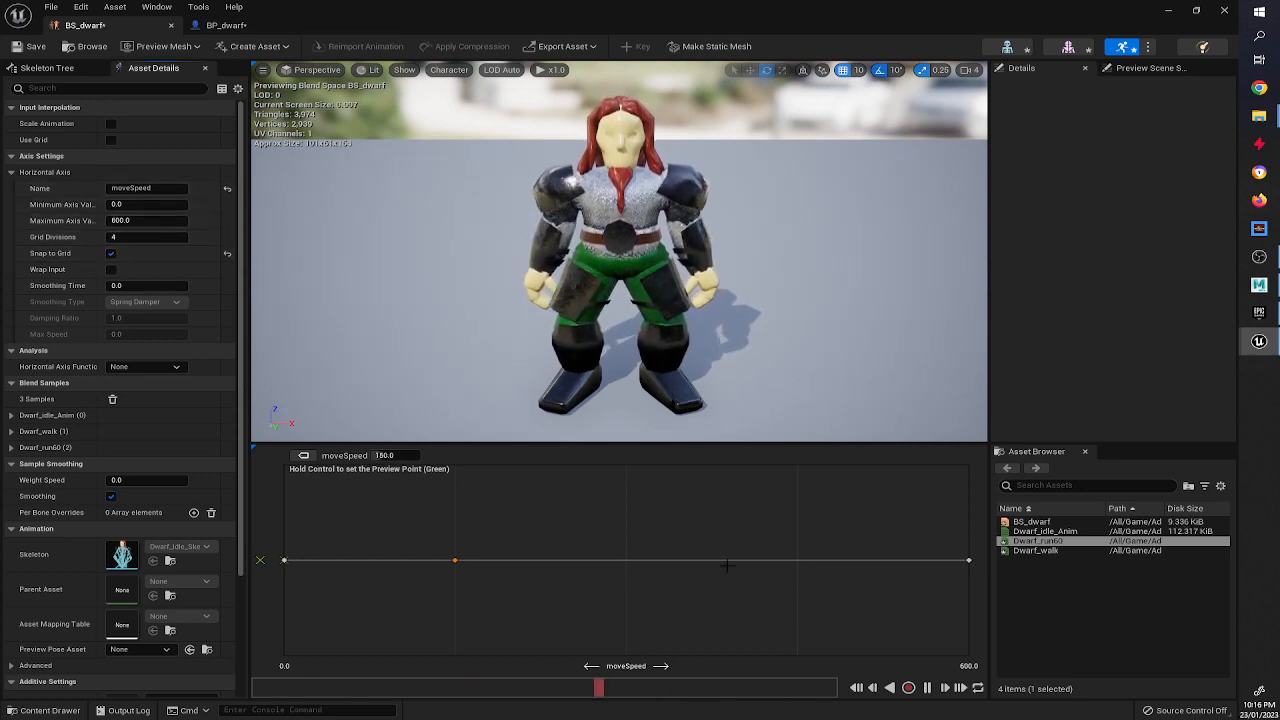
{"action": "mouse_move", "coordinate": [455, 561]}
{"action": "mouse_move", "coordinate": [968, 561]}
Create an Animation Blueprint for the Dwarf_idle_Skeleton in ANims named AB_dwarf.
{"action": "left_click", "coordinate": [1169, 11]}
{"action": "left_click", "coordinate": [50, 710]}
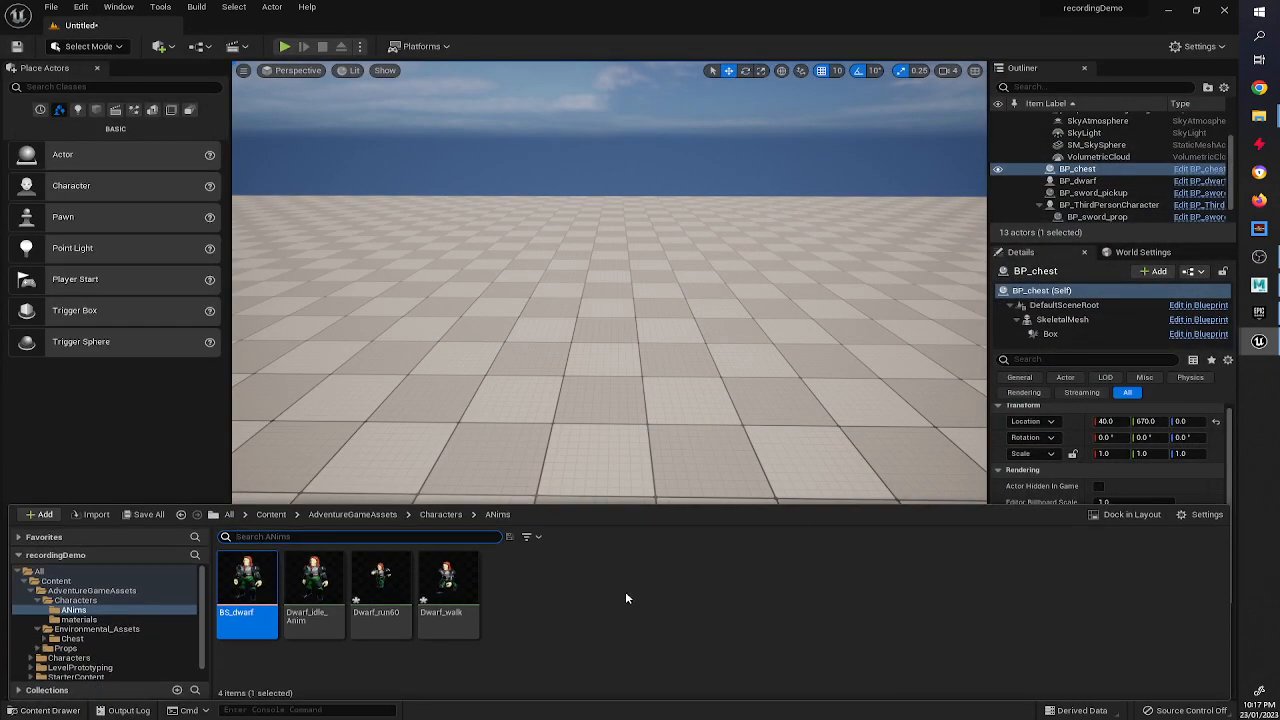
{"action": "left_click", "coordinate": [625, 591]}
{"action": "right_click", "coordinate": [540, 594]}
{"action": "mouse_move", "coordinate": [608, 382]}
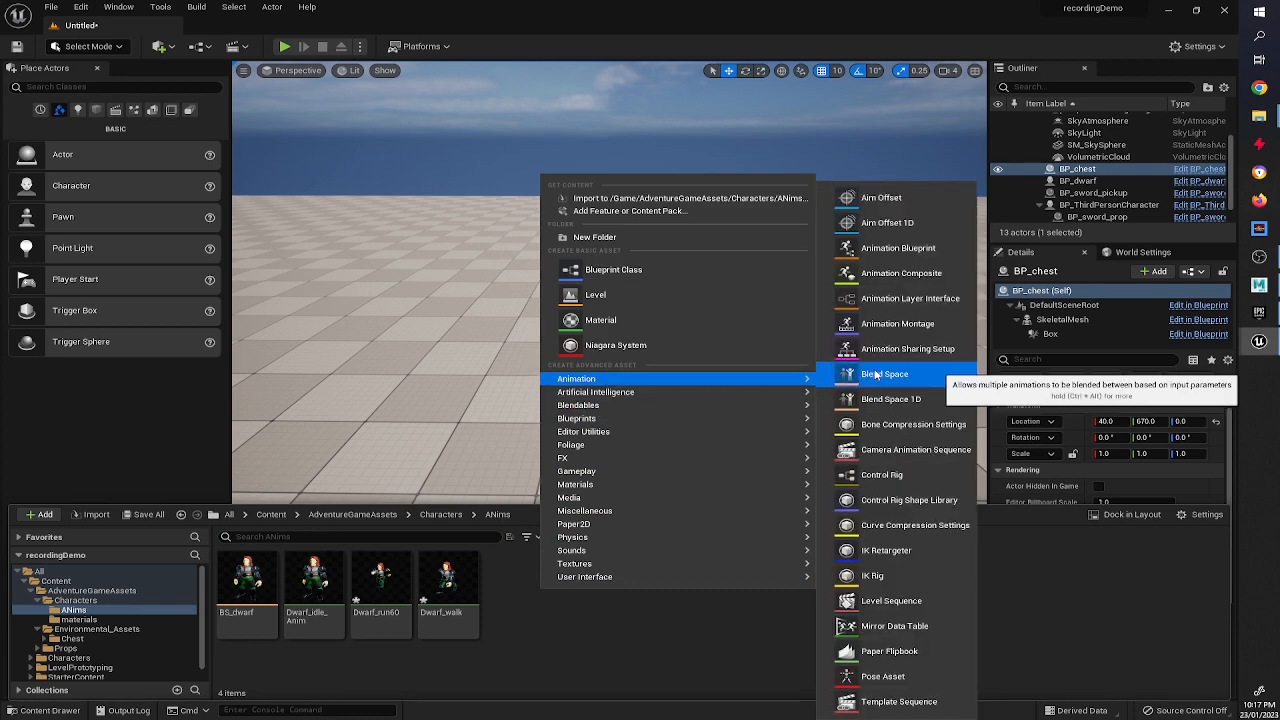
{"action": "left_click", "coordinate": [900, 248]}
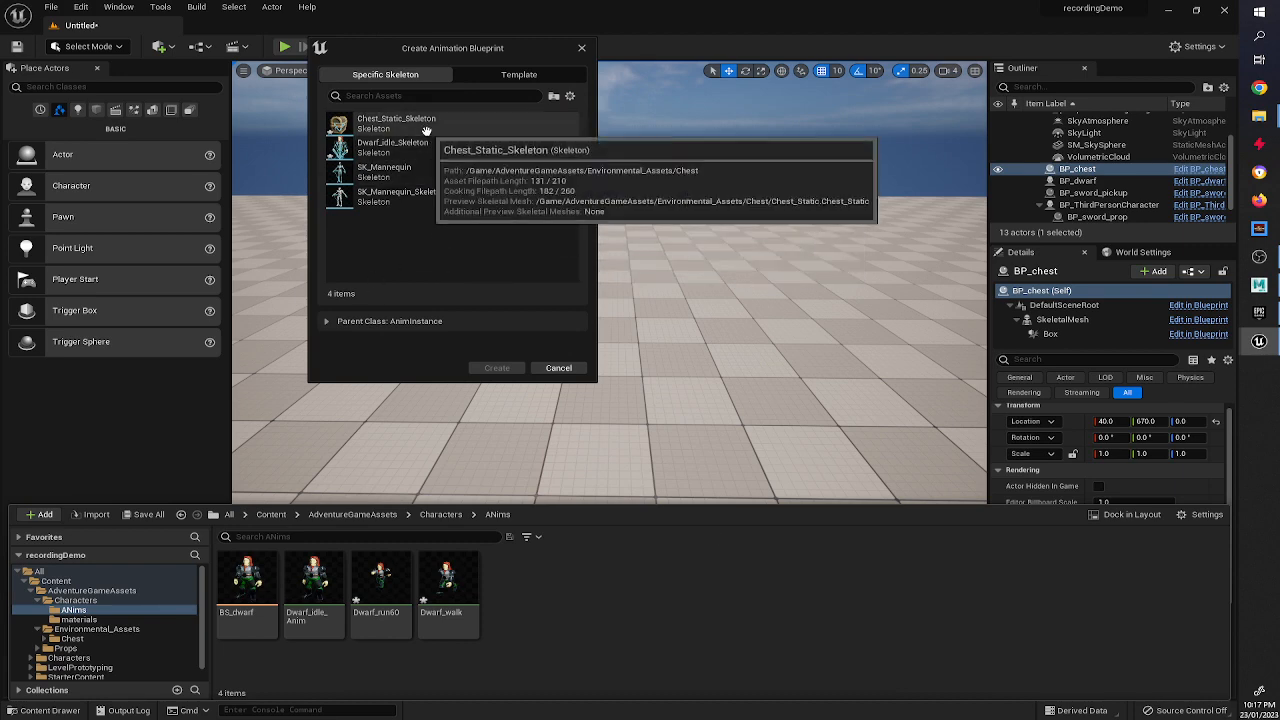
{"action": "left_click", "coordinate": [376, 143]}
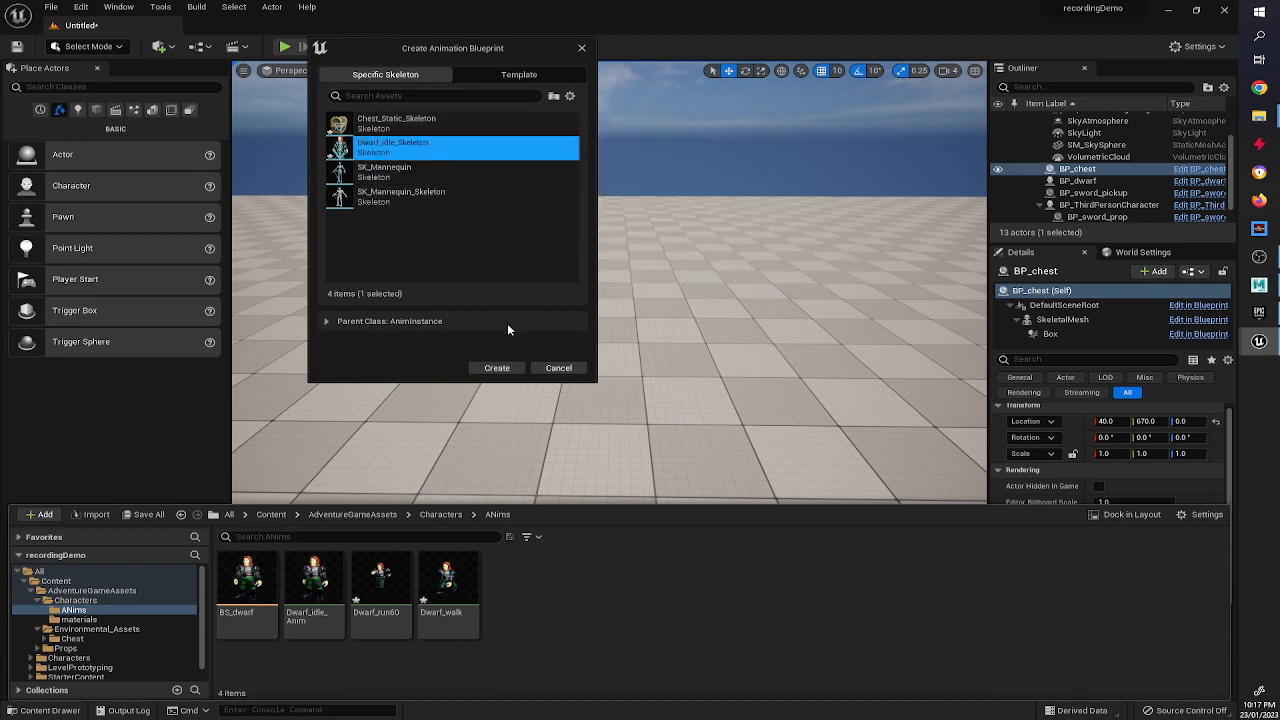
{"action": "left_click", "coordinate": [499, 366]}
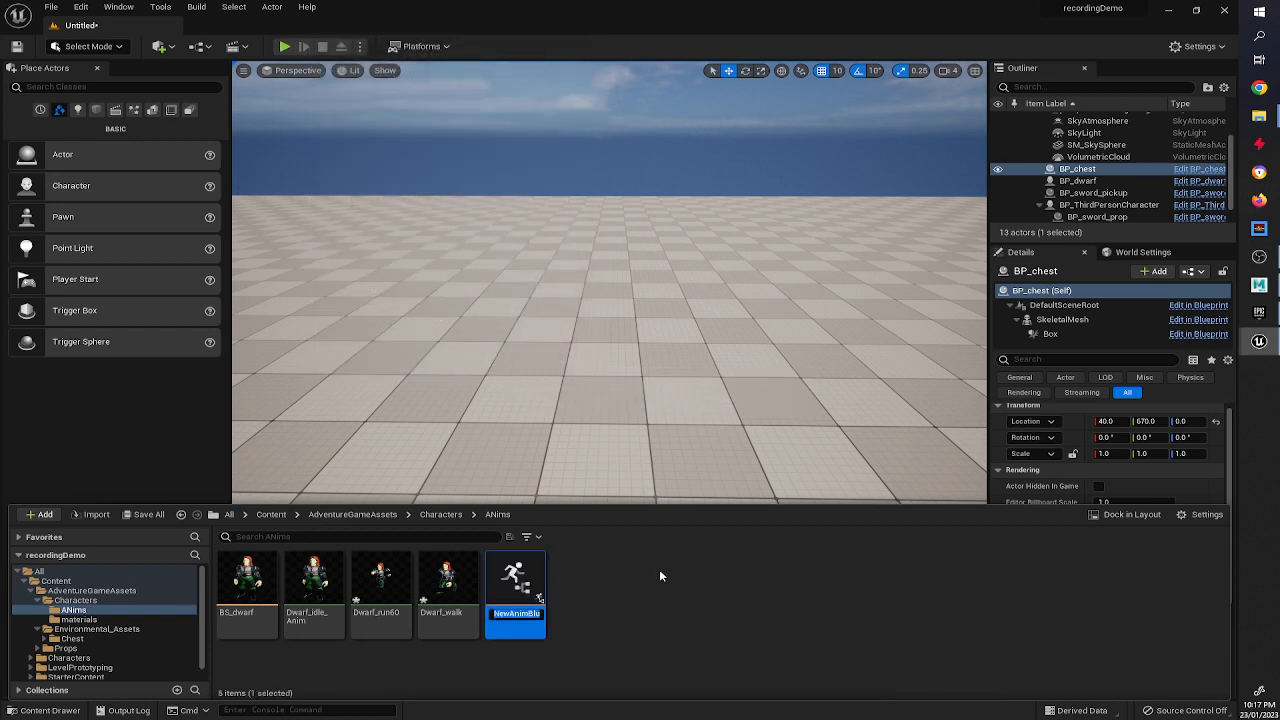
{"action": "type", "text": "AB_dwarf"}
{"action": "key", "text": "Return"}
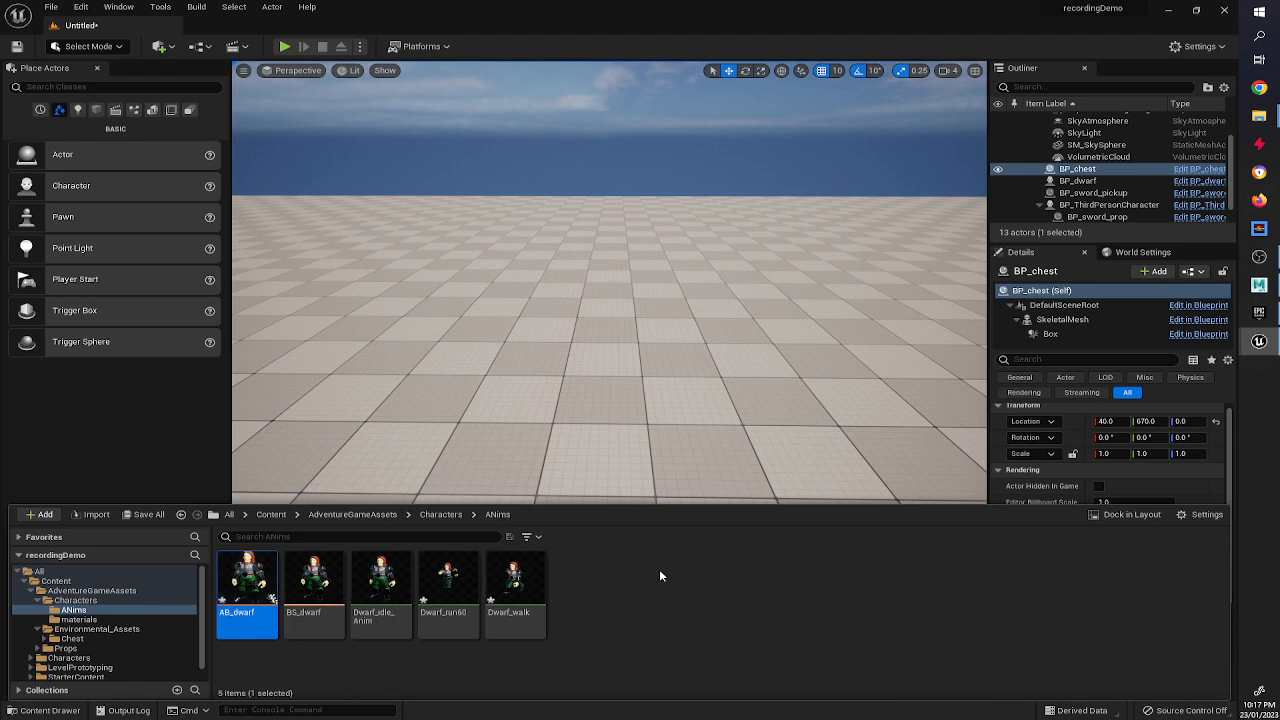
Open AB_dwarf and select the Output Pose node in its AnimGraph.
{"action": "double_click", "coordinate": [250, 585]}
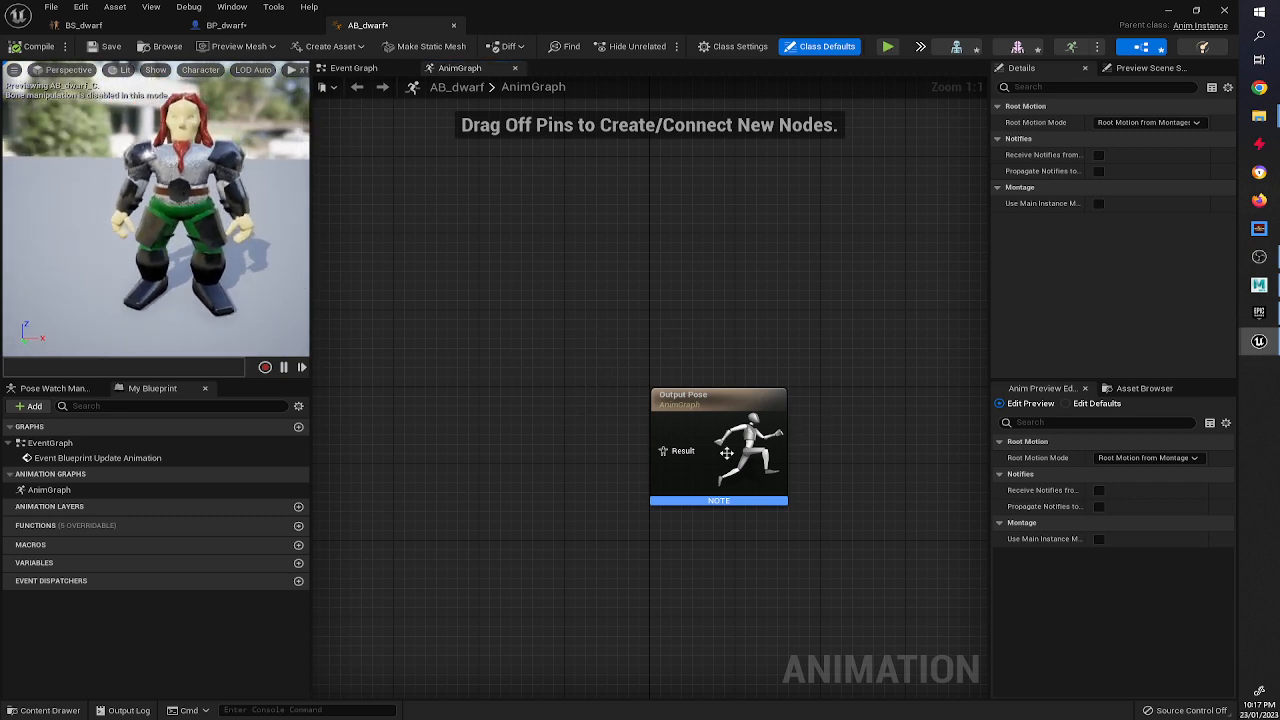
{"action": "left_click", "coordinate": [700, 394]}
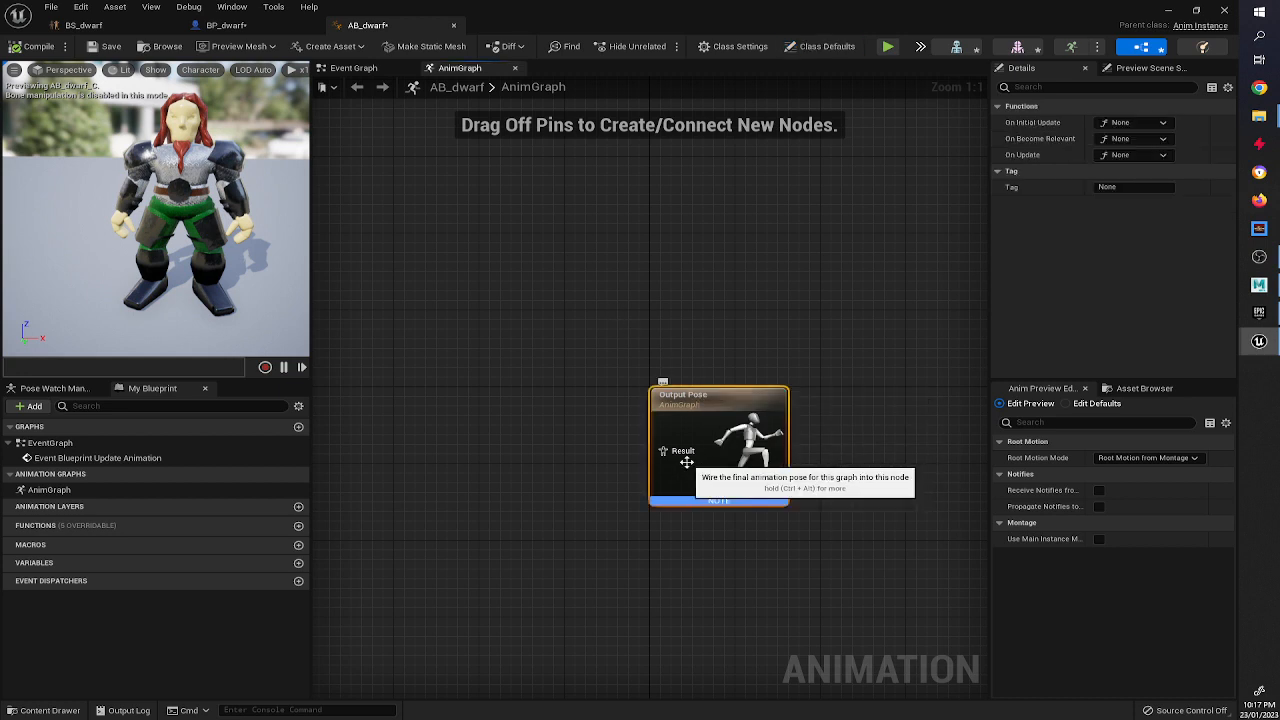
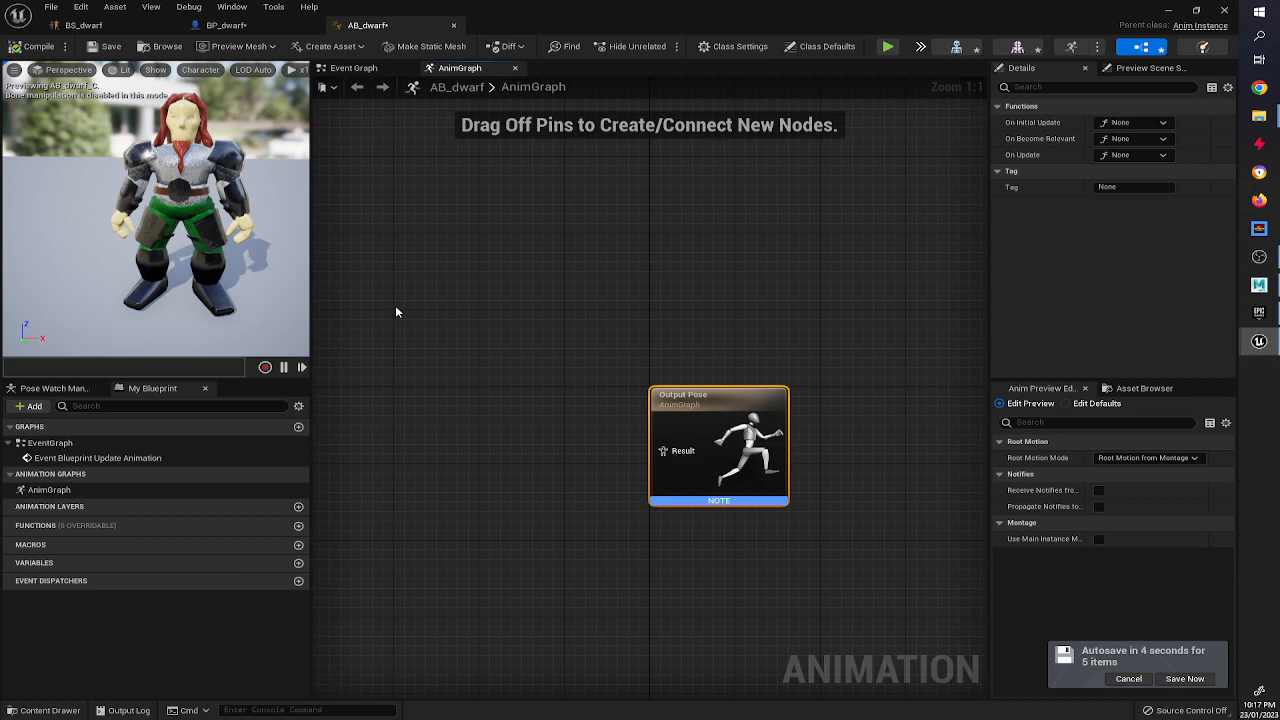
Examine AB_dwarf's AnimGraph and Event Graph.
{"action": "right_click_drag", "start_coordinate": [442, 346], "coordinate": [476, 346]}
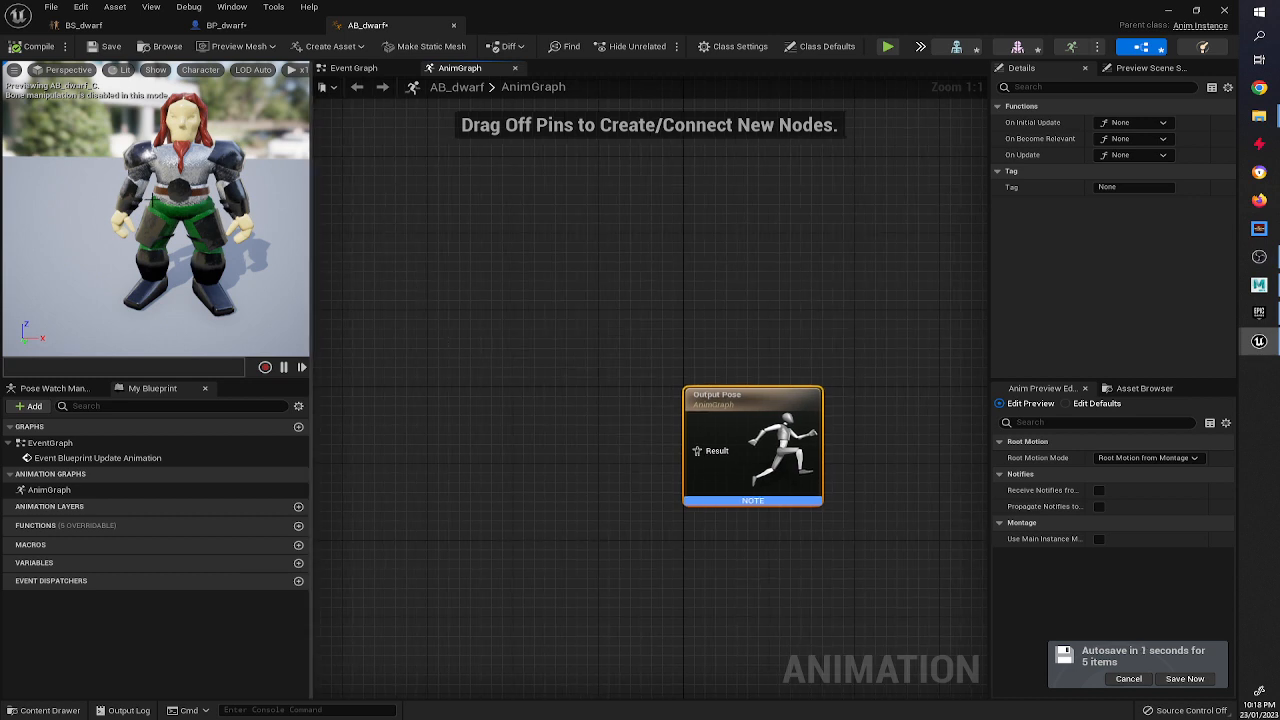
{"action": "right_click_drag", "start_coordinate": [592, 398], "coordinate": [614, 366]}
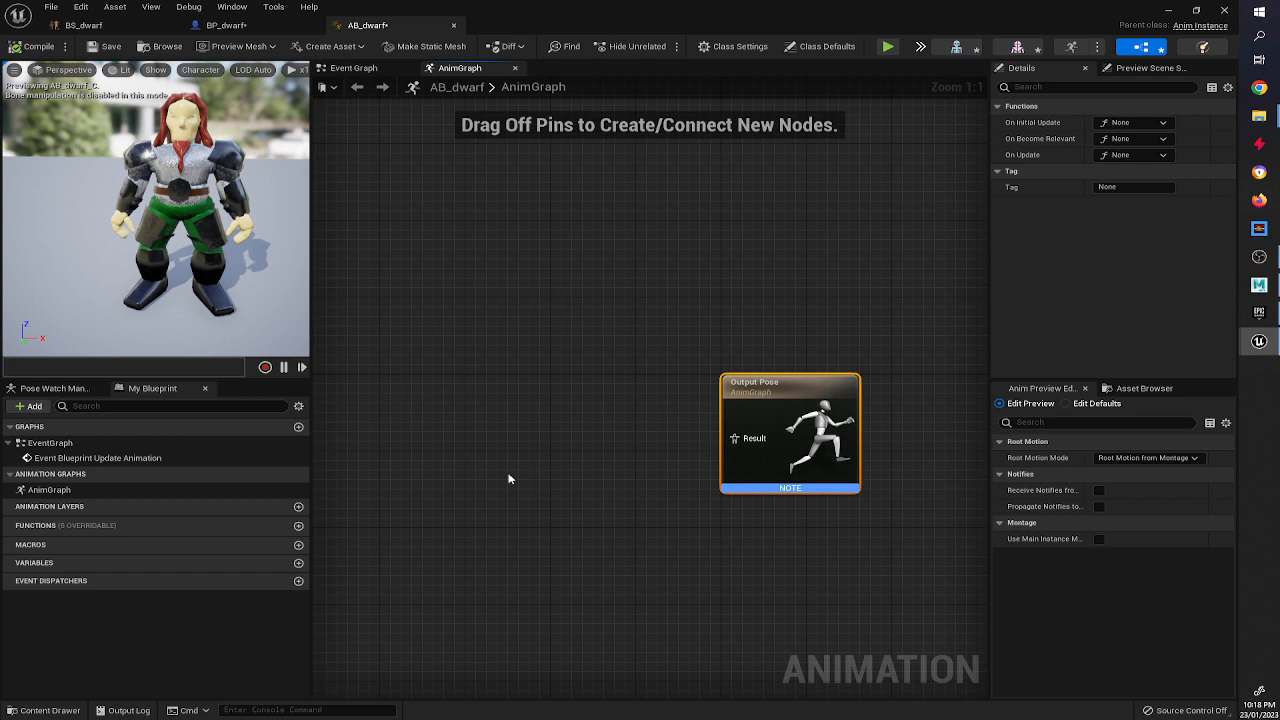
{"action": "left_click", "coordinate": [361, 71]}
{"action": "right_click_drag", "start_coordinate": [740, 303], "coordinate": [568, 278]}
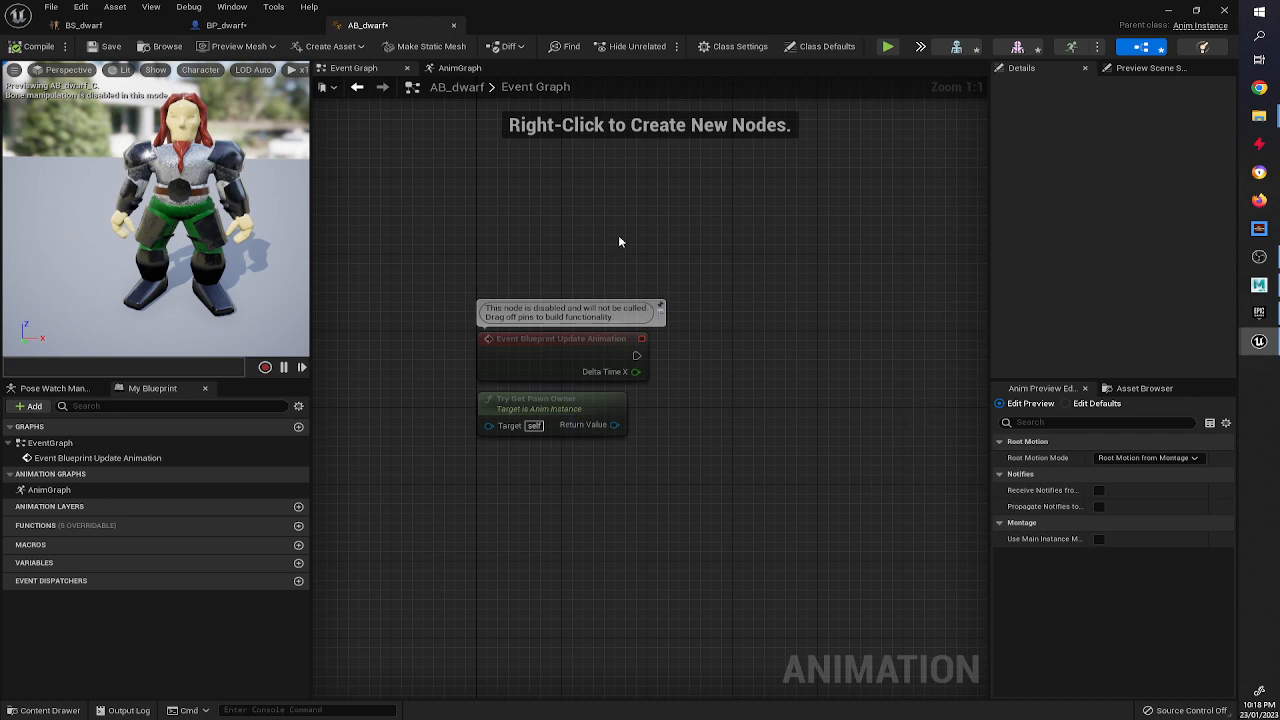
{"action": "left_click", "coordinate": [432, 68]}
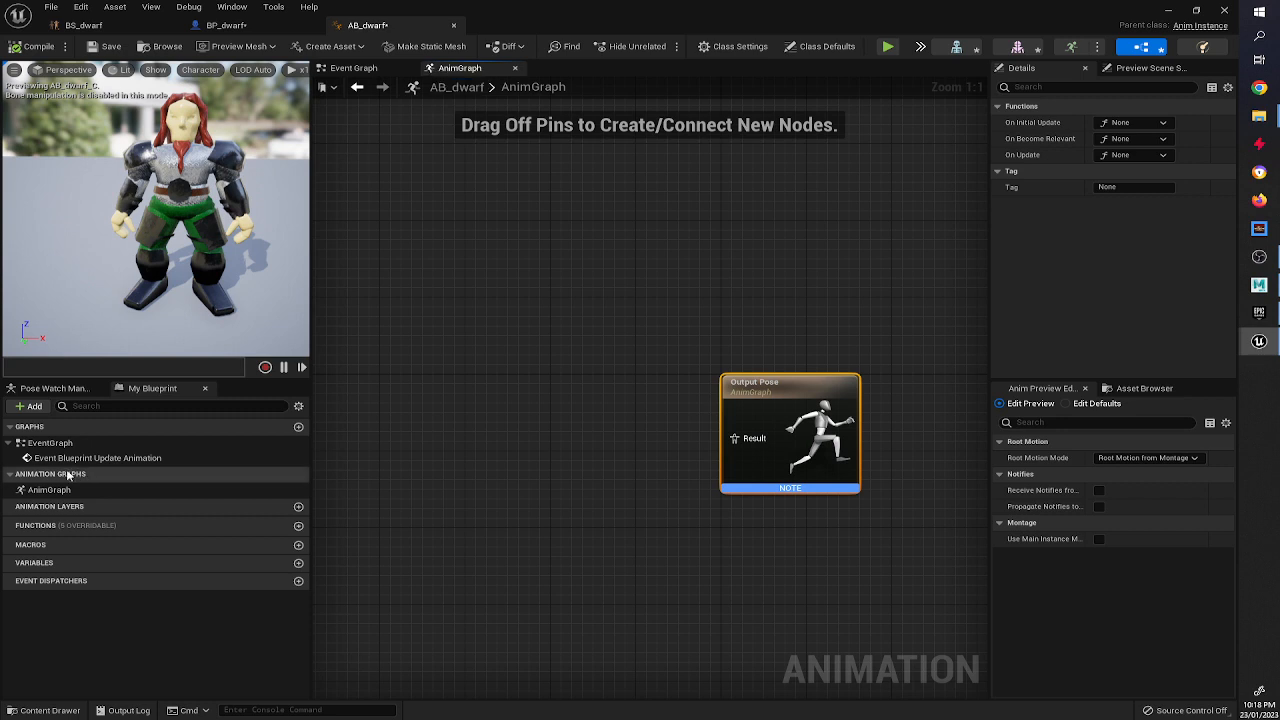
{"action": "left_click", "coordinate": [515, 68]}
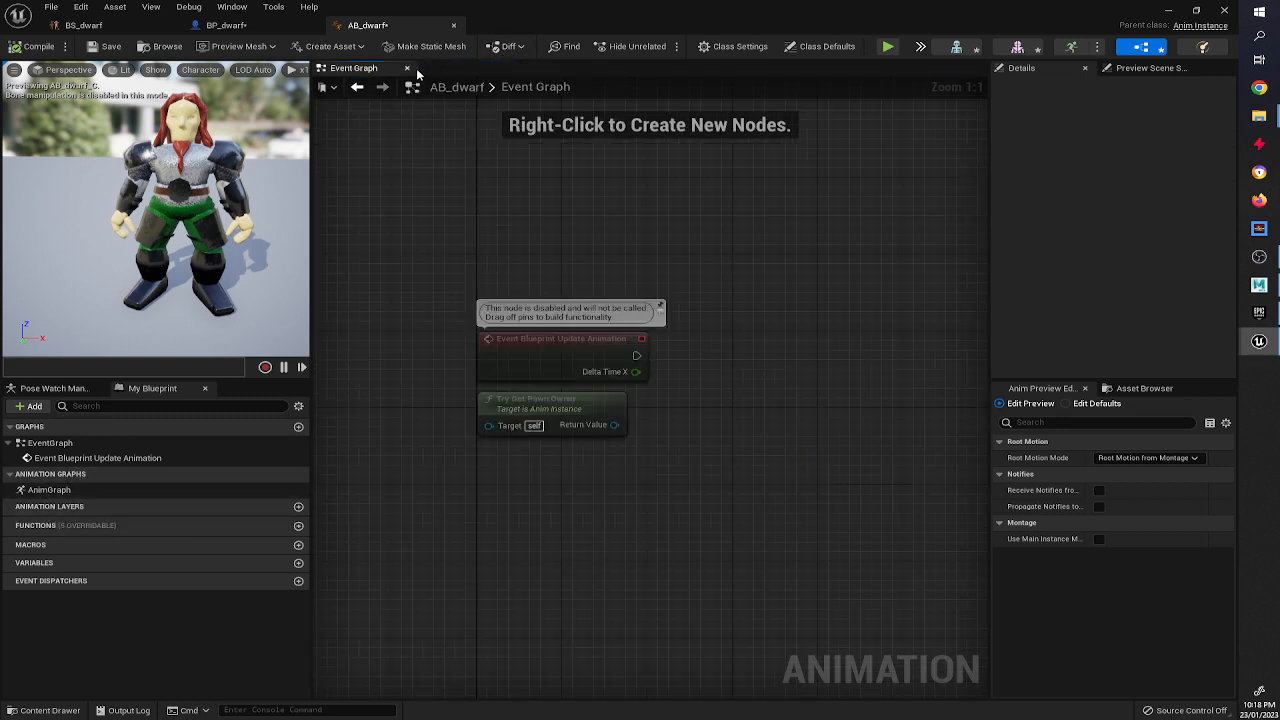
{"action": "double_click", "coordinate": [45, 490]}
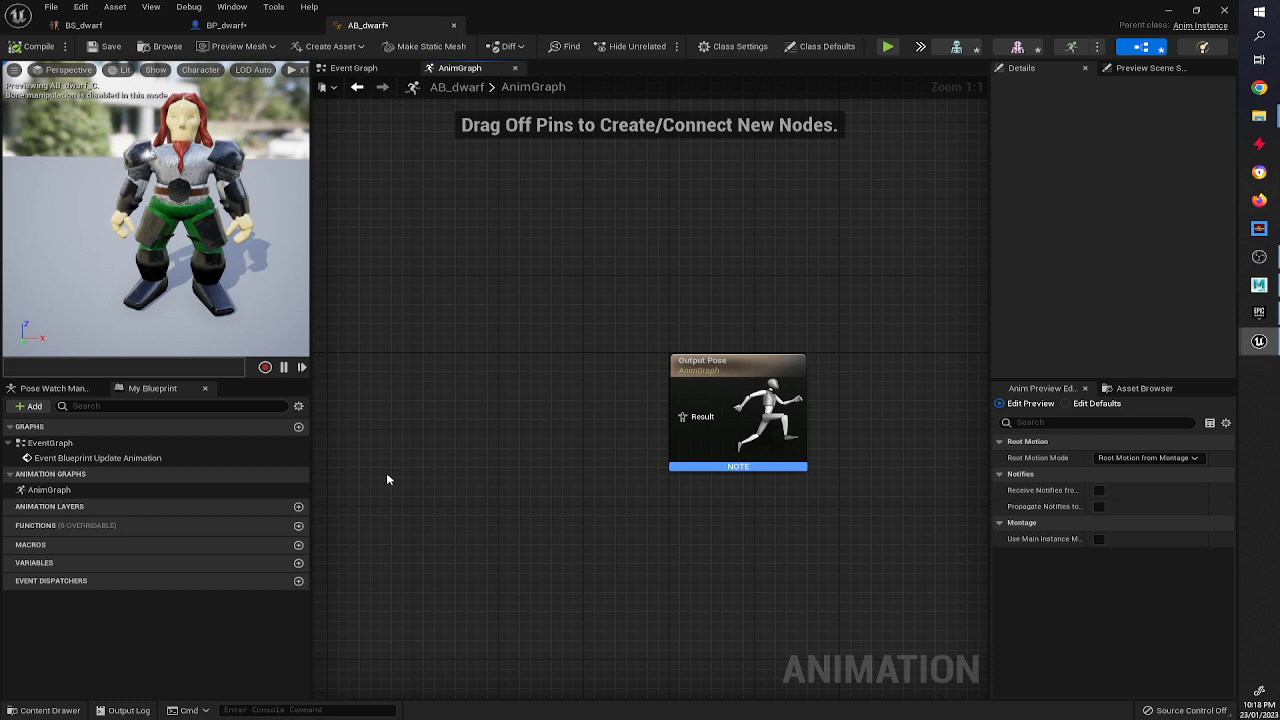
{"action": "right_click_drag", "start_coordinate": [388, 480], "coordinate": [467, 458]}
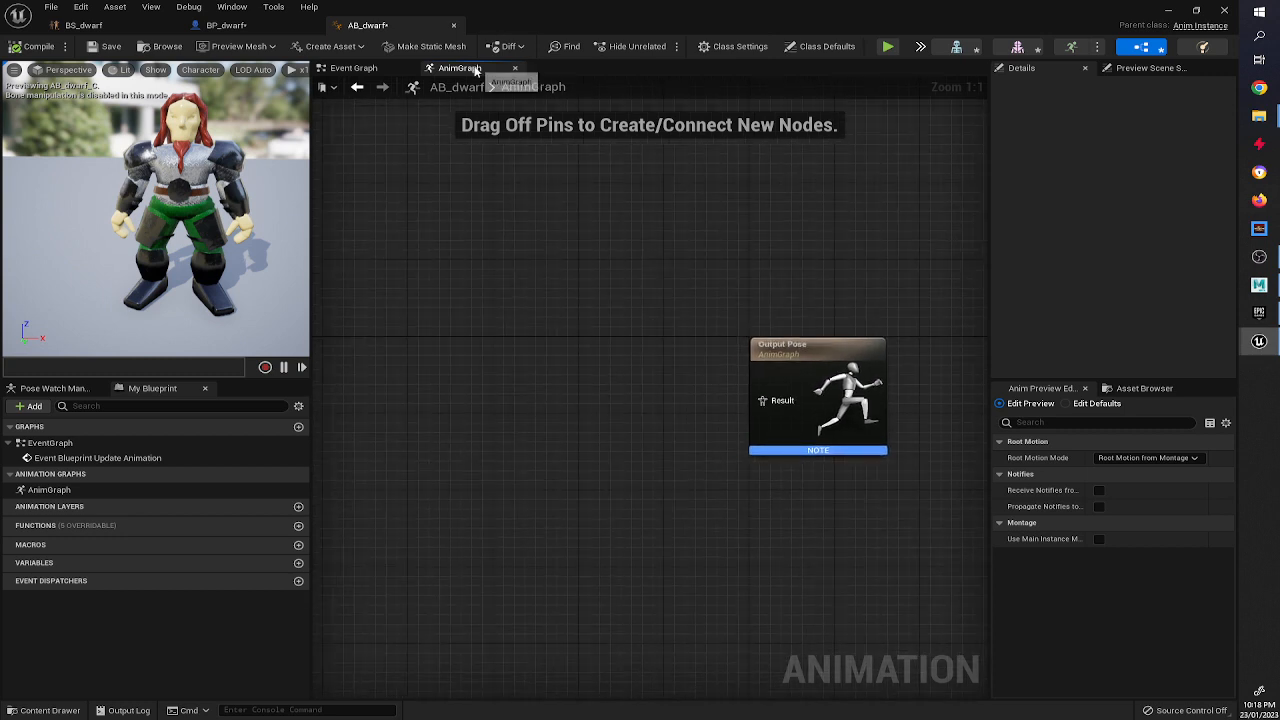
Add a new state machine in the AnimGraph, connect it to the Output Pose result, and compile.
{"action": "right_click", "coordinate": [489, 383]}
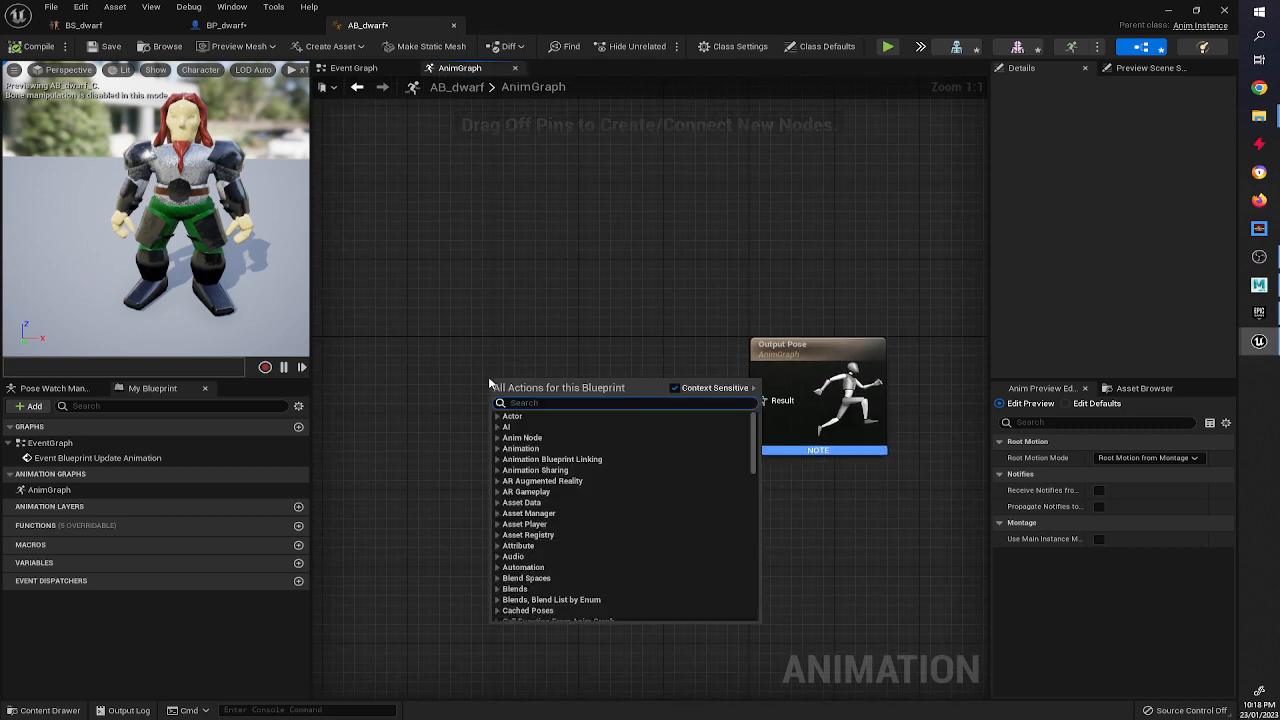
{"action": "type", "text": "new state"}
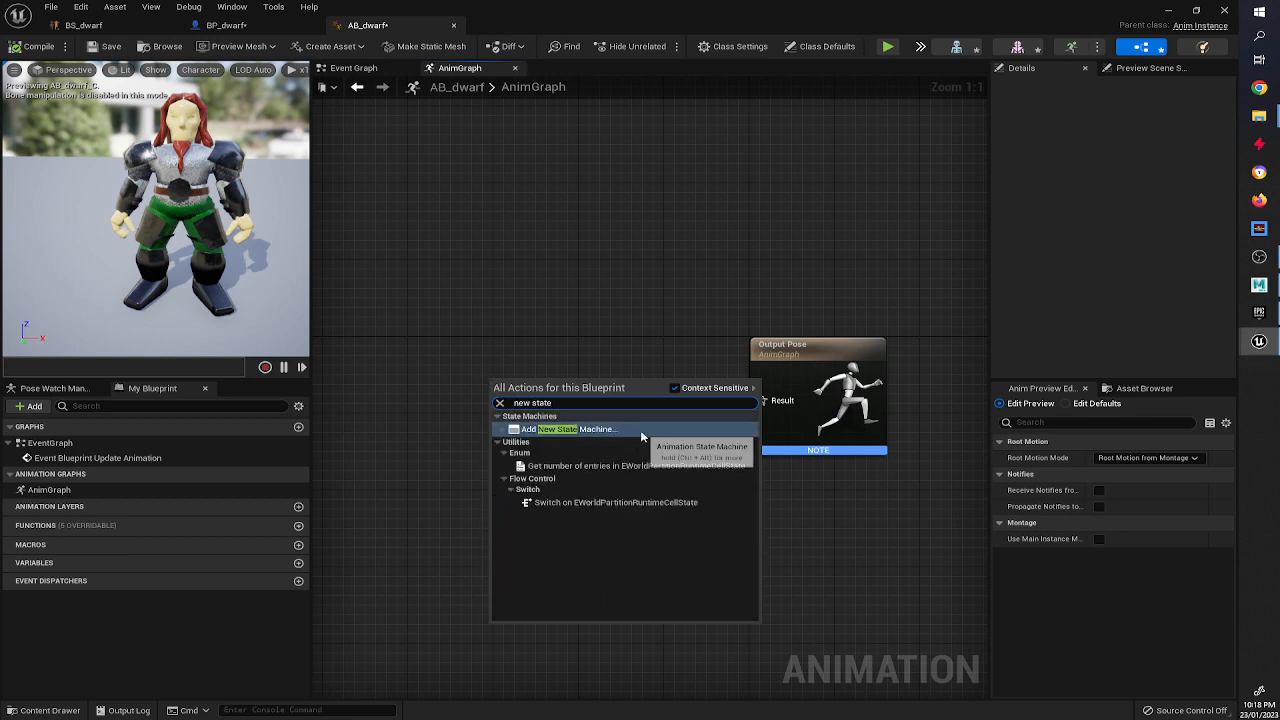
{"action": "left_click", "coordinate": [636, 432]}
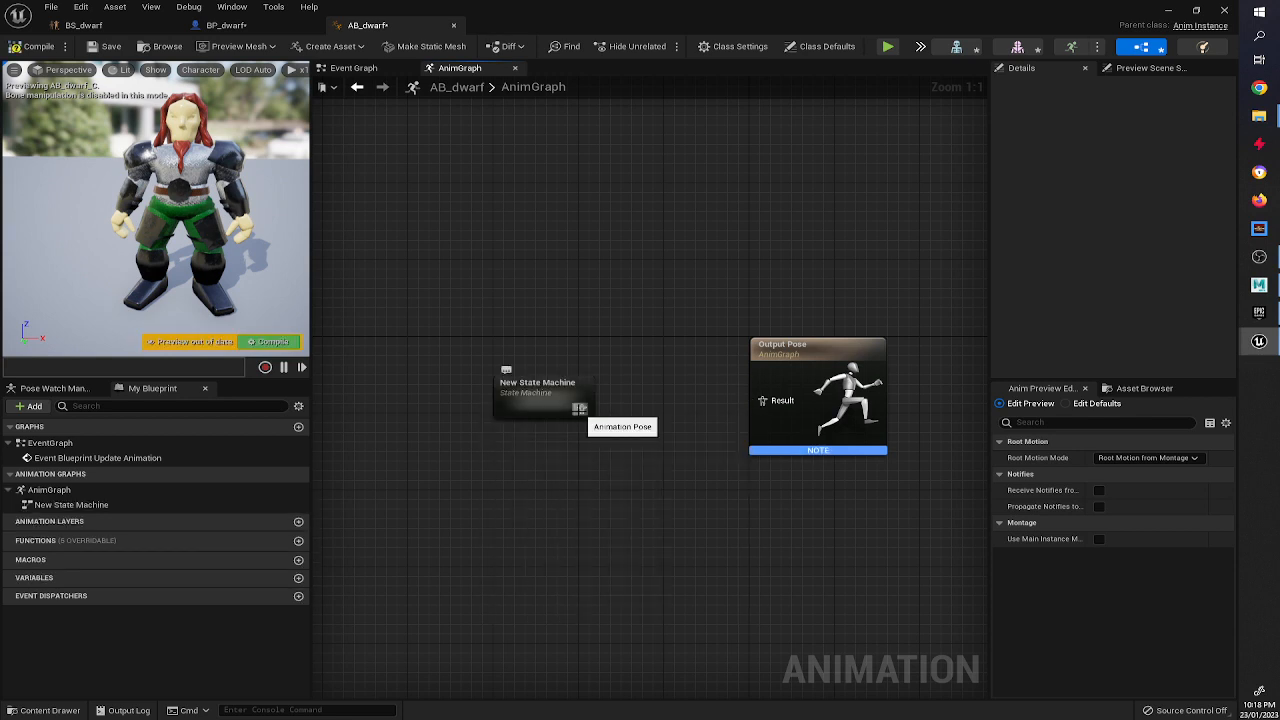
{"action": "left_click_drag", "start_coordinate": [579, 408], "coordinate": [762, 400]}
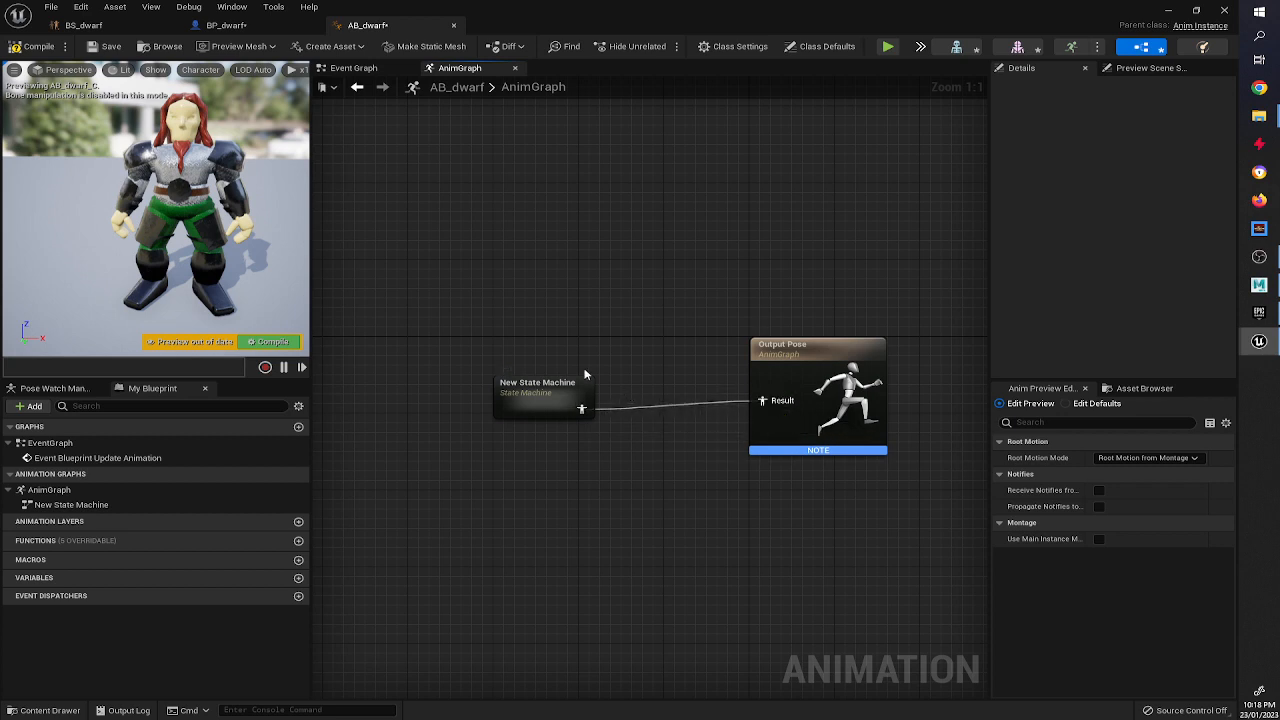
{"action": "left_click", "coordinate": [38, 46]}
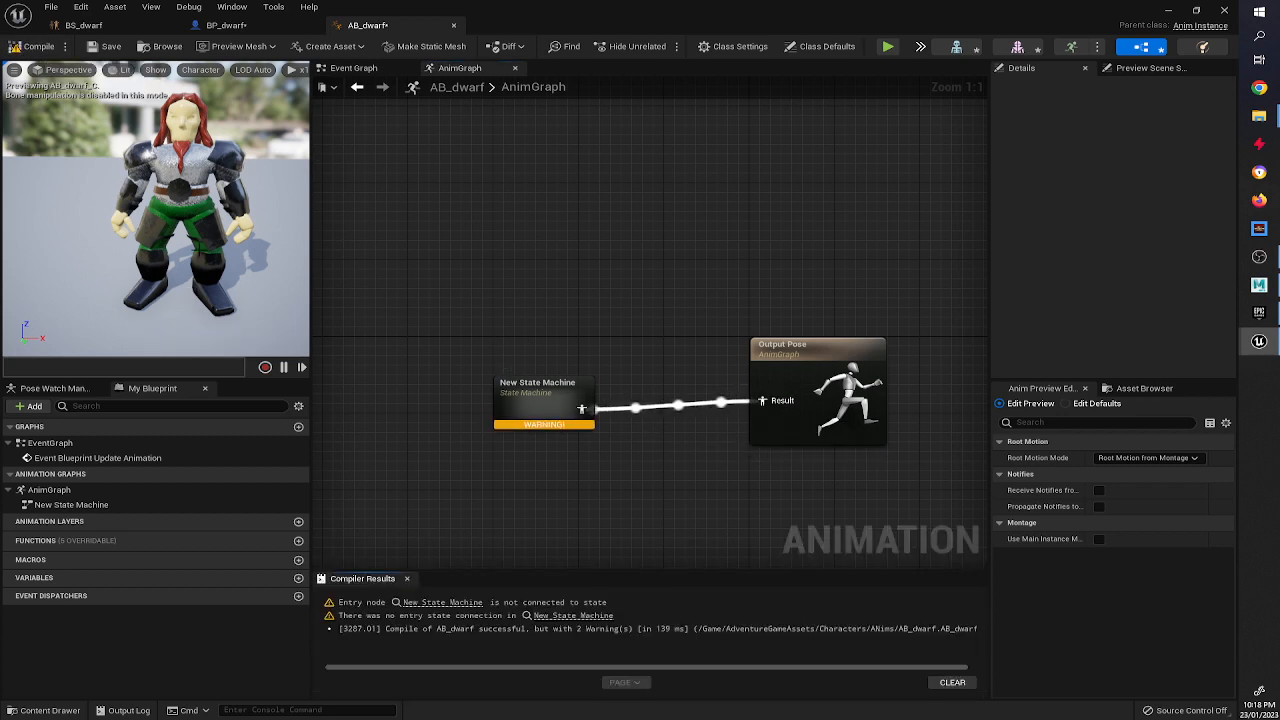
Inside the new state machine, add a BS_dwarf state from the blend space asset, connect Entry to it, and compile.
{"action": "double_click", "coordinate": [535, 398]}
{"action": "right_click_drag", "start_coordinate": [862, 397], "coordinate": [726, 405]}
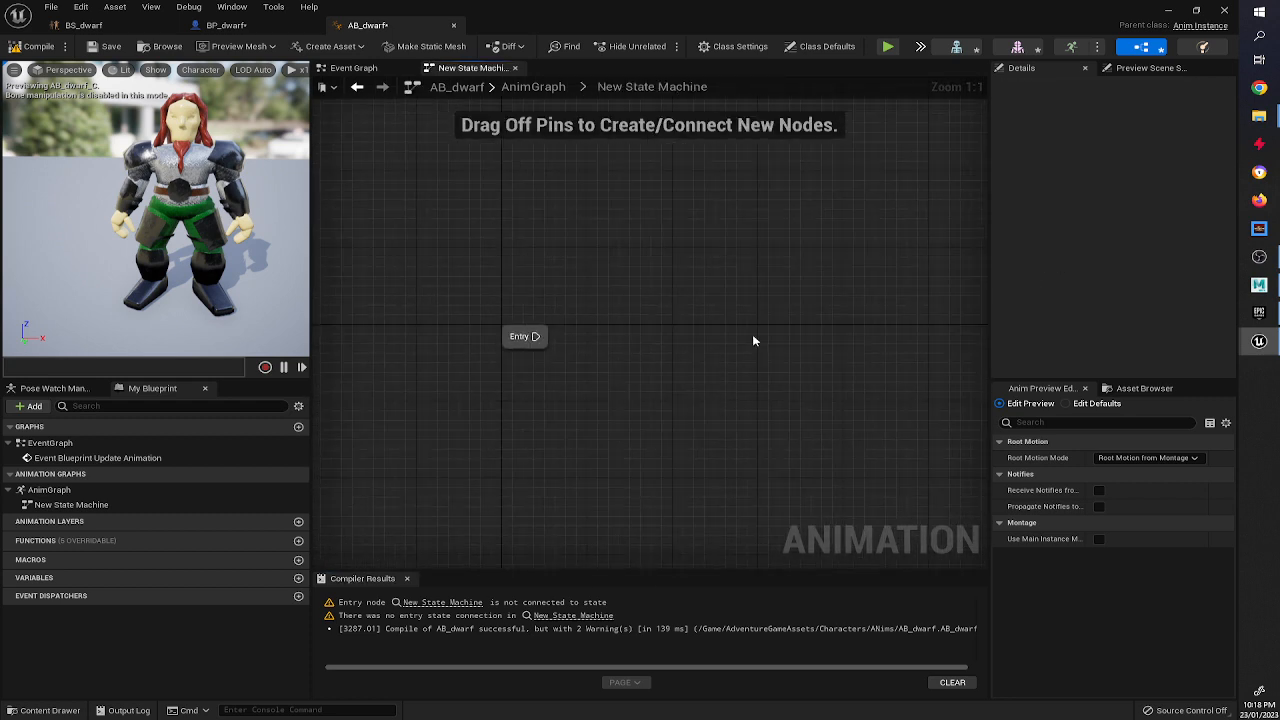
{"action": "left_click", "coordinate": [1097, 50]}
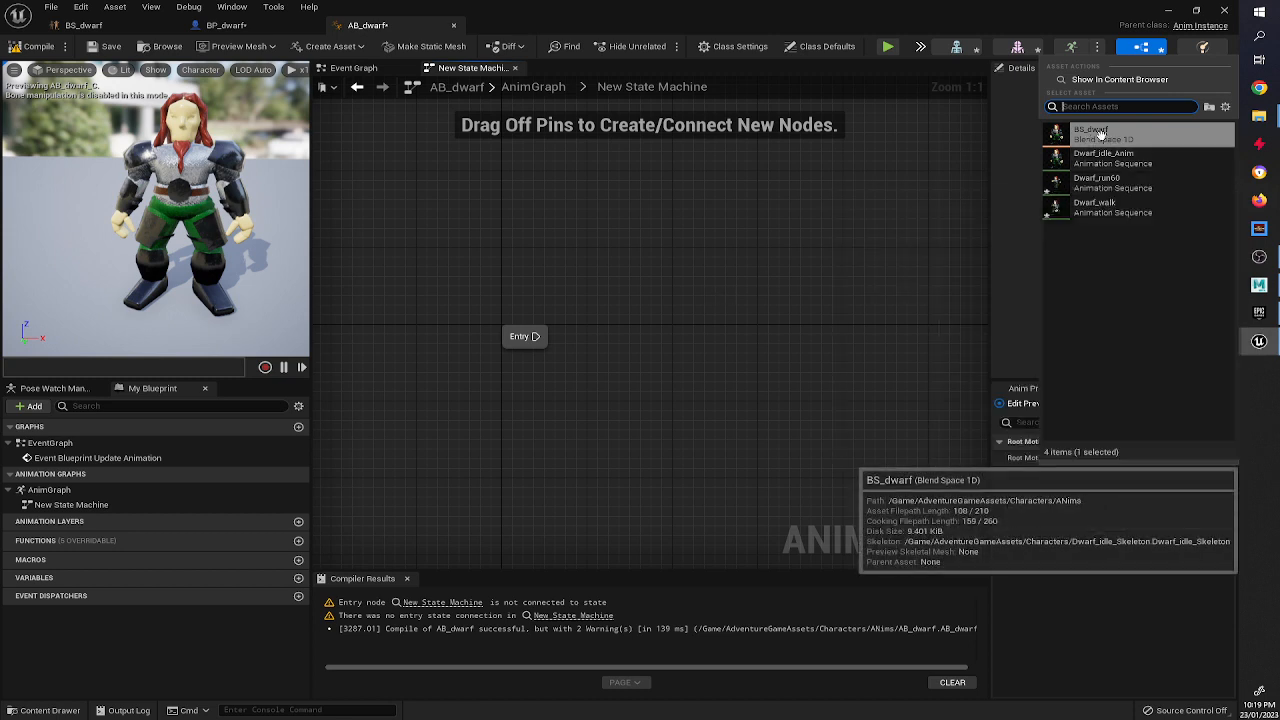
{"action": "left_click_drag", "start_coordinate": [1100, 131], "coordinate": [705, 350]}
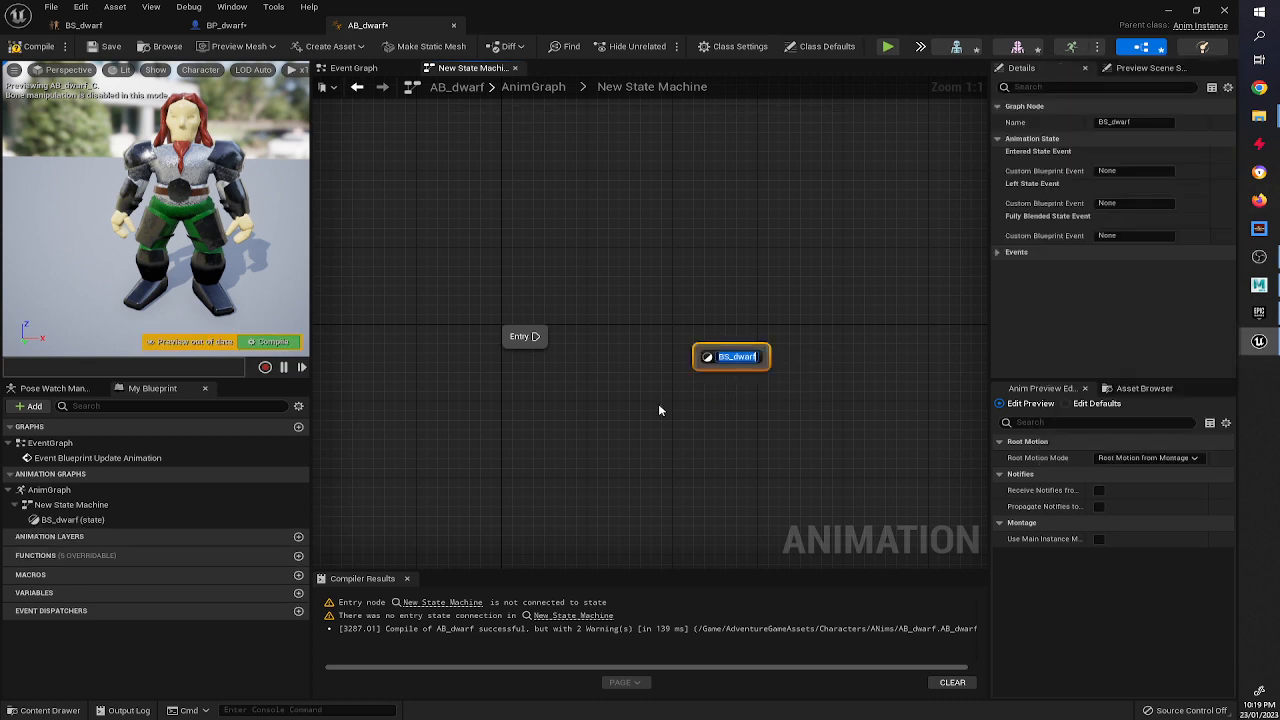
{"action": "left_click", "coordinate": [659, 410]}
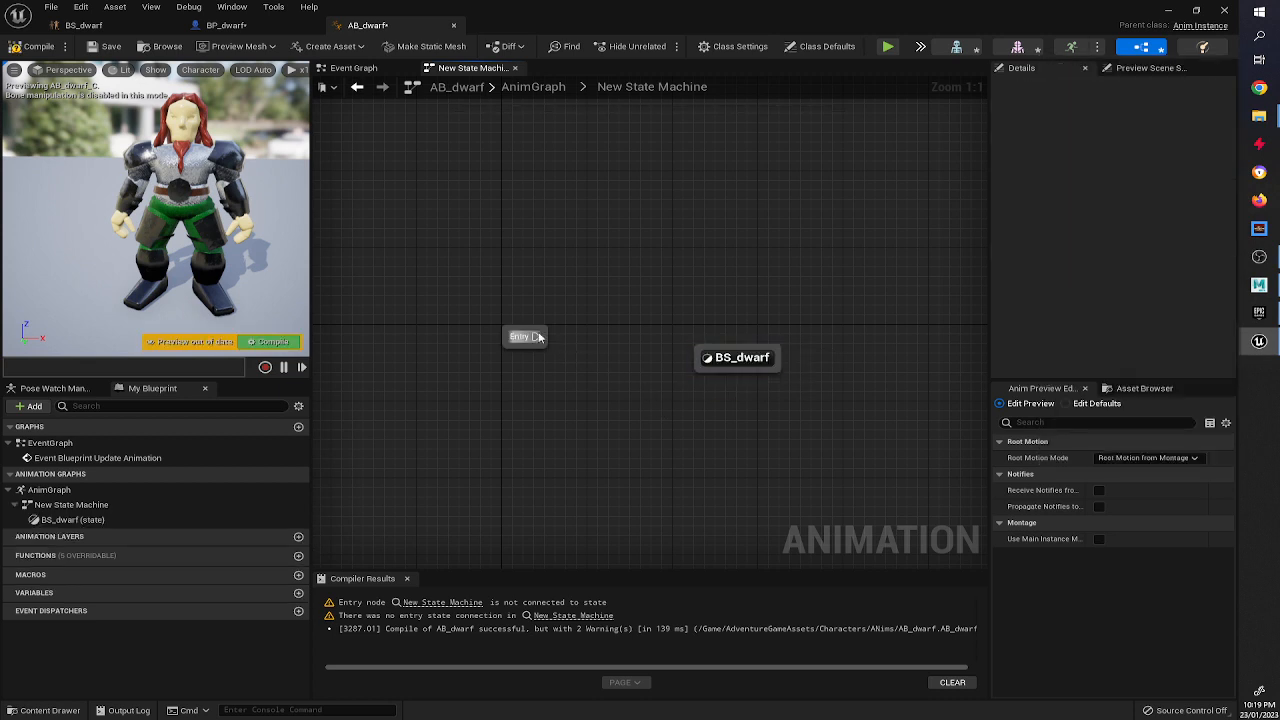
{"action": "left_click_drag", "start_coordinate": [538, 337], "coordinate": [705, 355]}
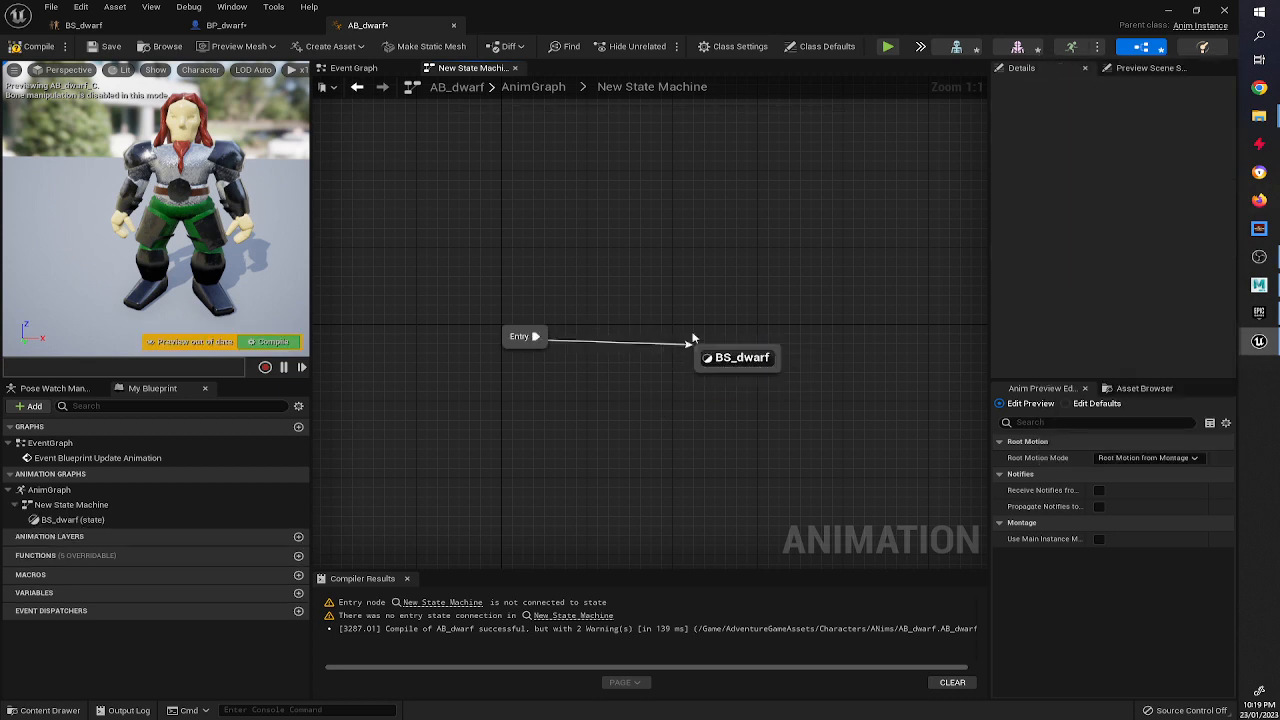
{"action": "left_click", "coordinate": [40, 46]}
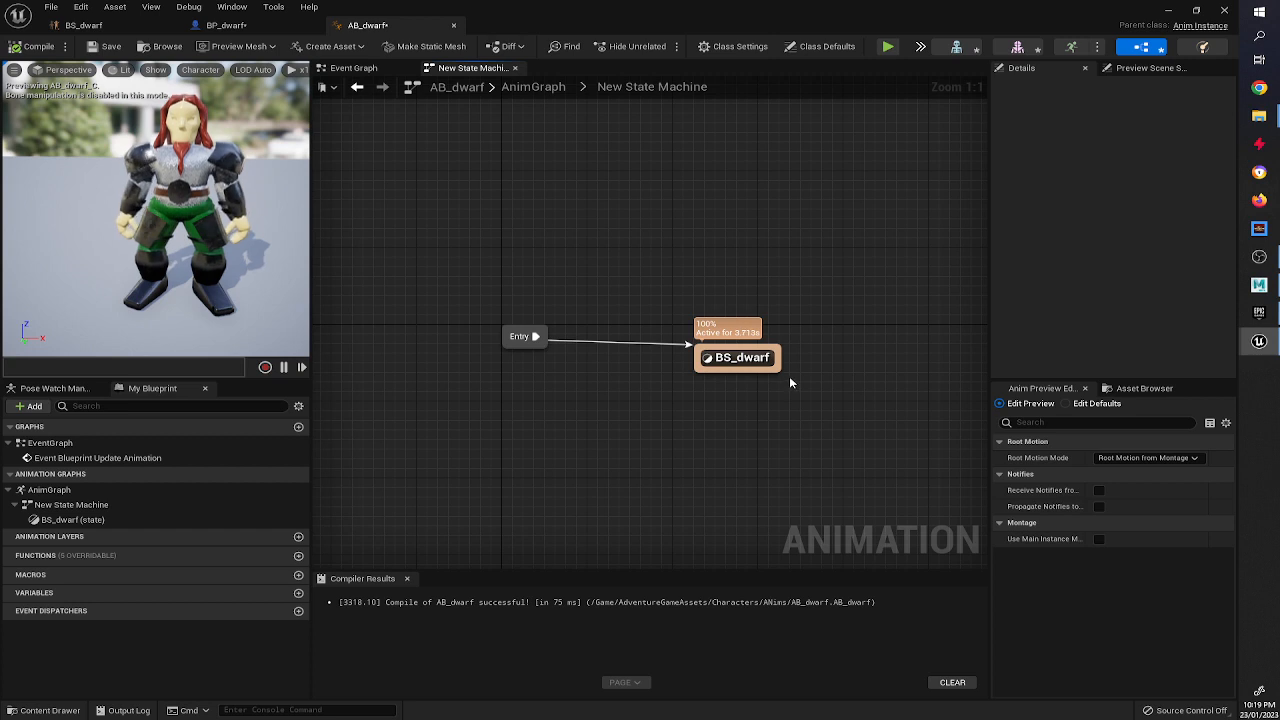
Open the BS_dwarf state to view its blend space player.
{"action": "left_click", "coordinate": [707, 358]}
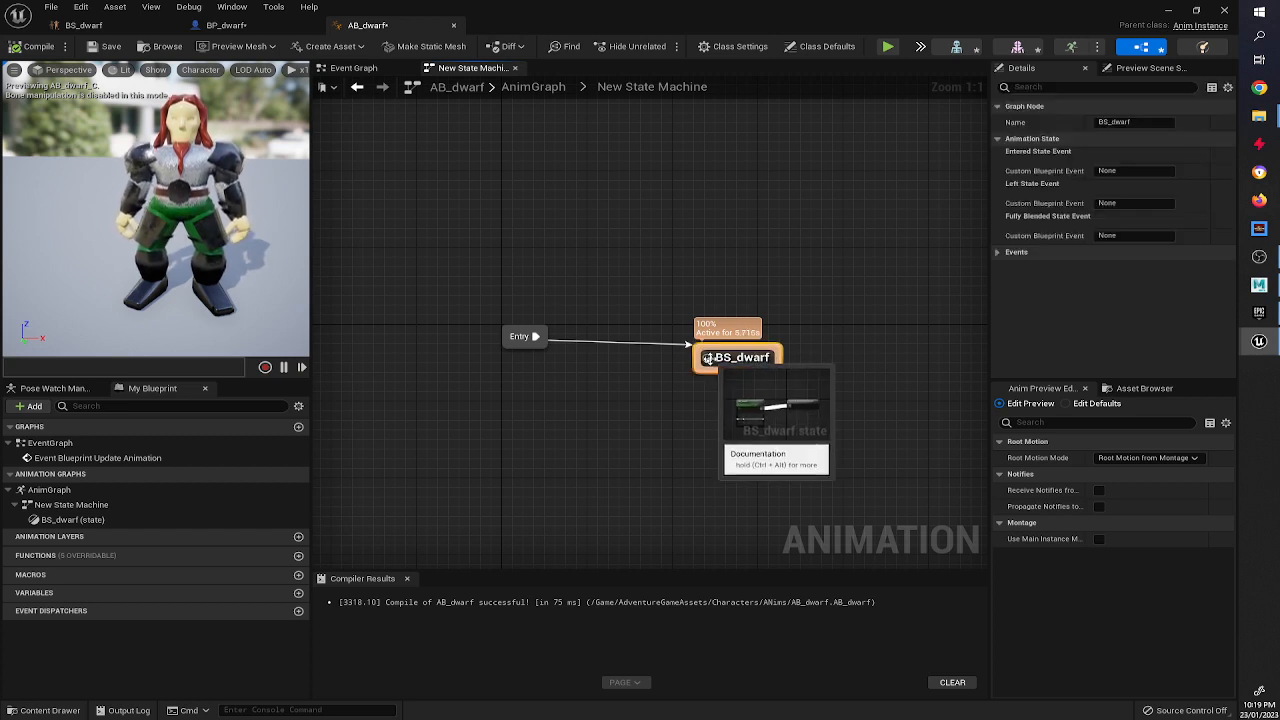
{"action": "double_click", "coordinate": [707, 358]}
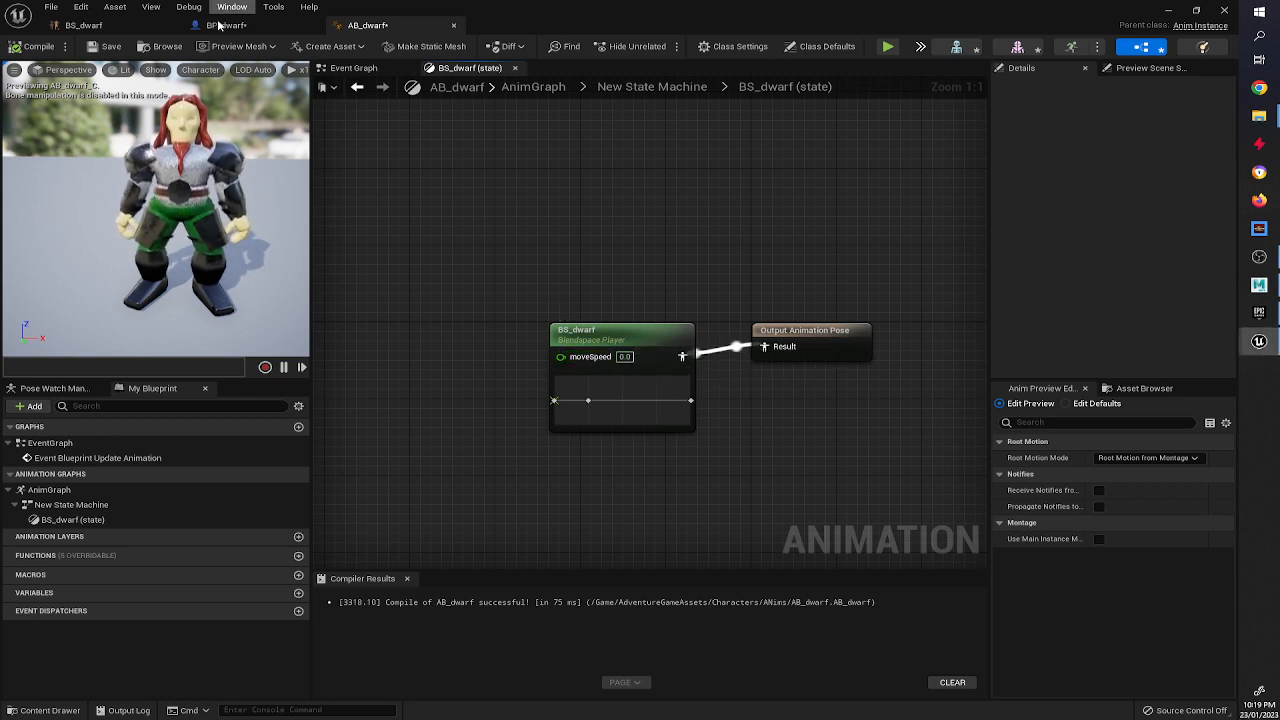
Rename the blend space's horizontal axis to MoveSpeed and save BS_dwarf.
{"action": "left_click", "coordinate": [84, 25]}
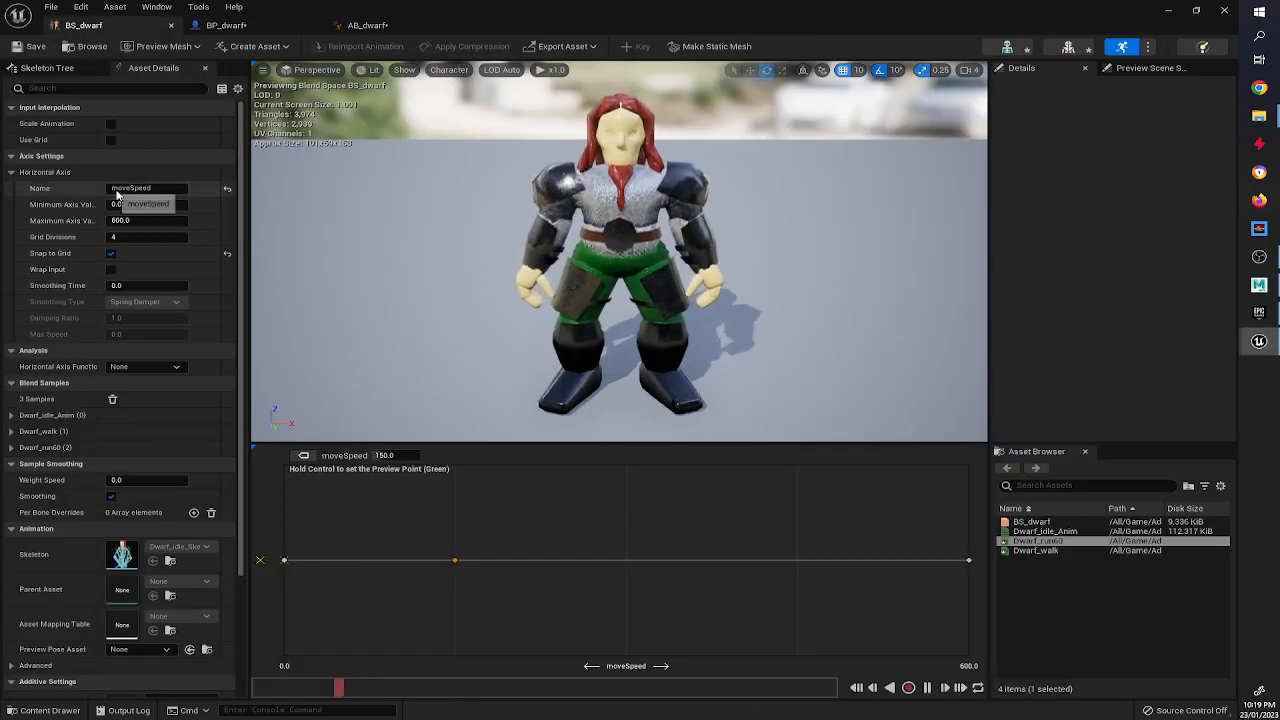
{"action": "left_click", "coordinate": [145, 189]}
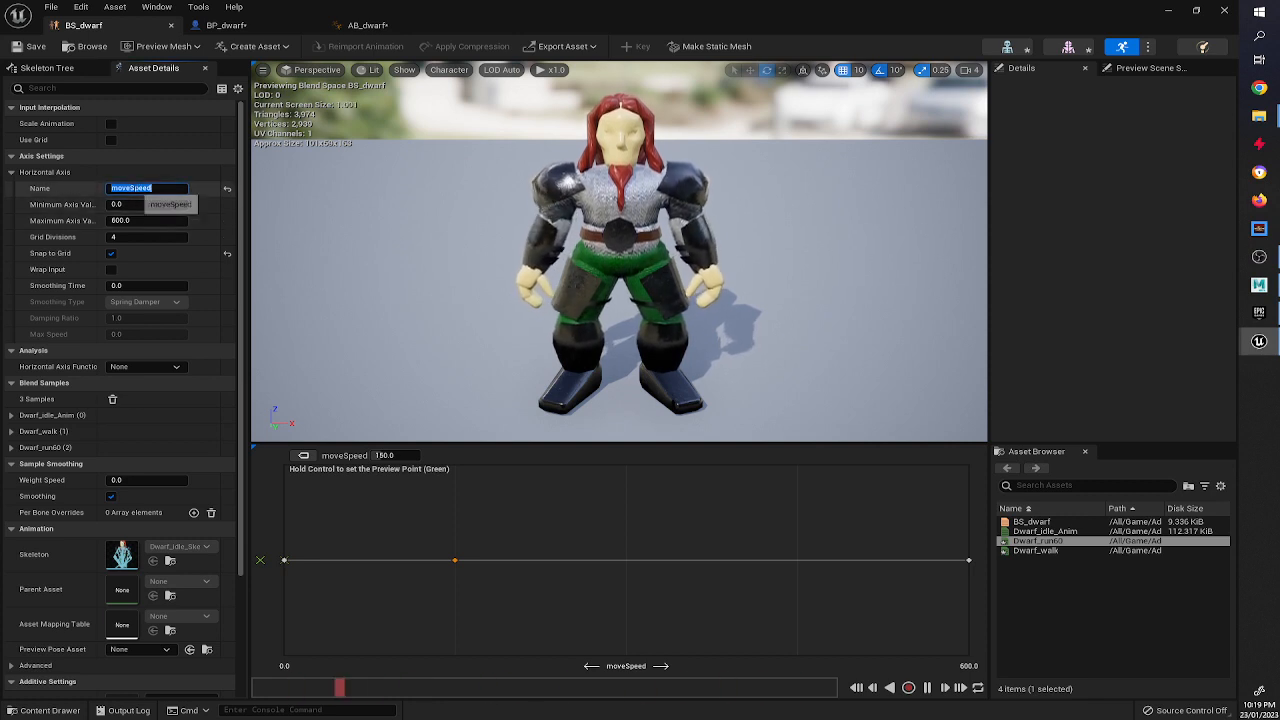
{"action": "left_click", "coordinate": [118, 188]}
{"action": "key", "text": "BackSpace"}
{"action": "type", "text": "M"}
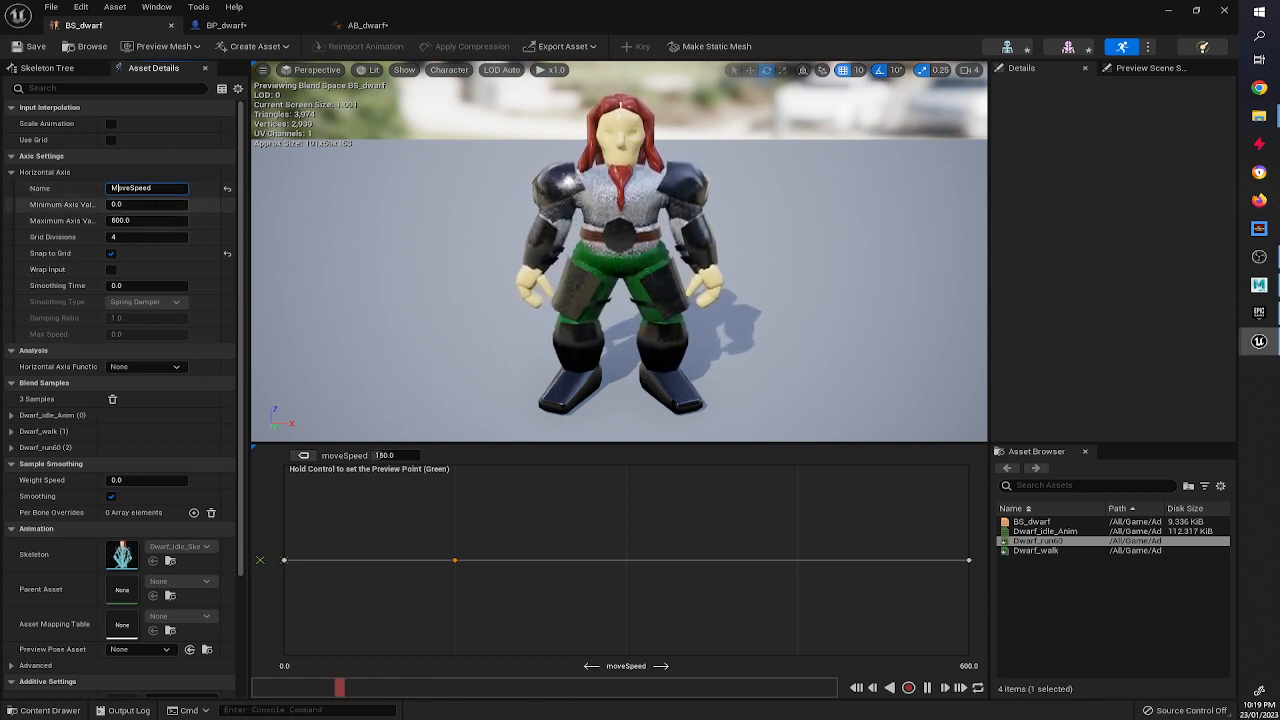
{"action": "key", "text": "Return"}
{"action": "left_click", "coordinate": [30, 47]}
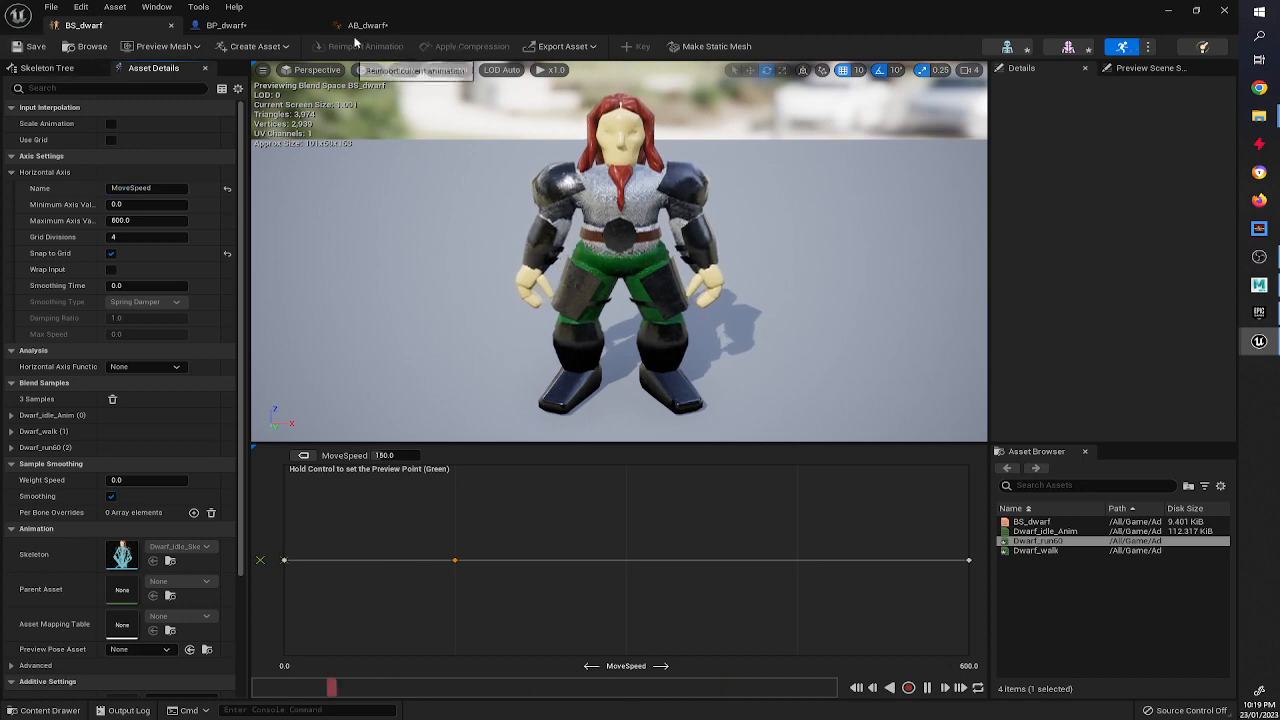
Preview the blend by setting the blend space player's MoveSpeed input to 150 and compiling.
{"action": "left_click", "coordinate": [367, 25]}
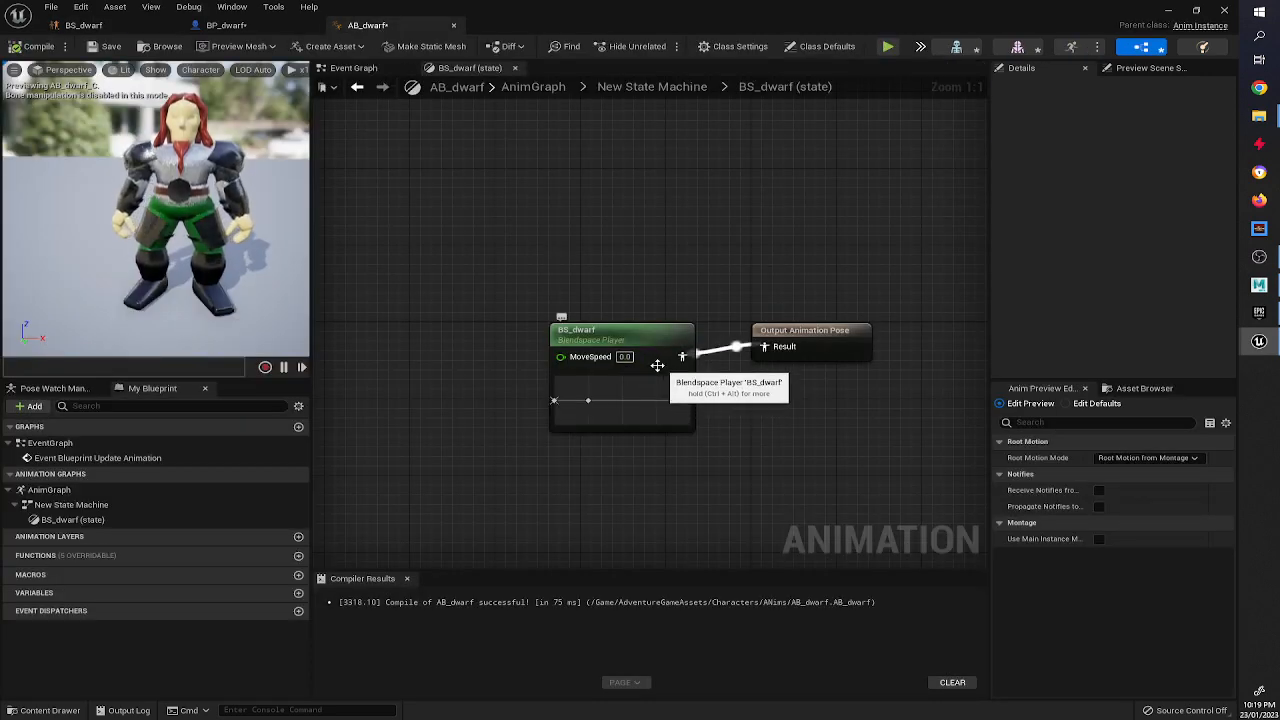
{"action": "left_click", "coordinate": [624, 357]}
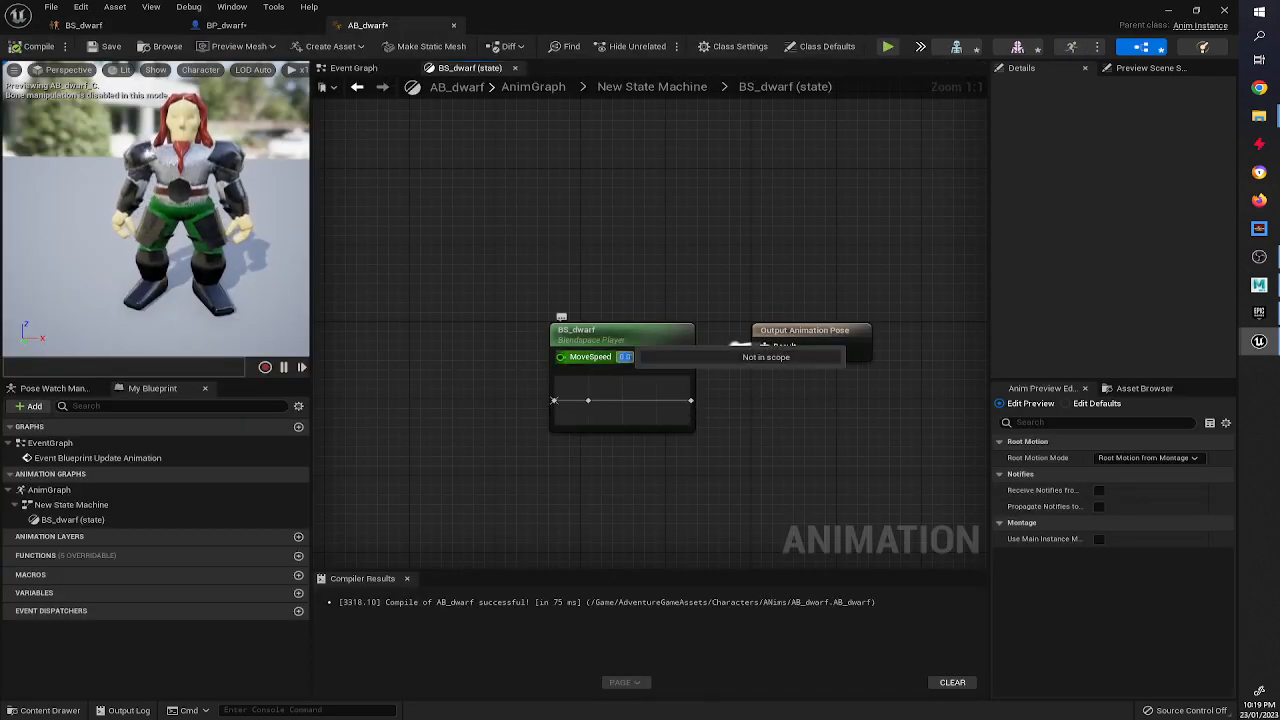
{"action": "type", "text": "150"}
{"action": "key", "text": "Return"}
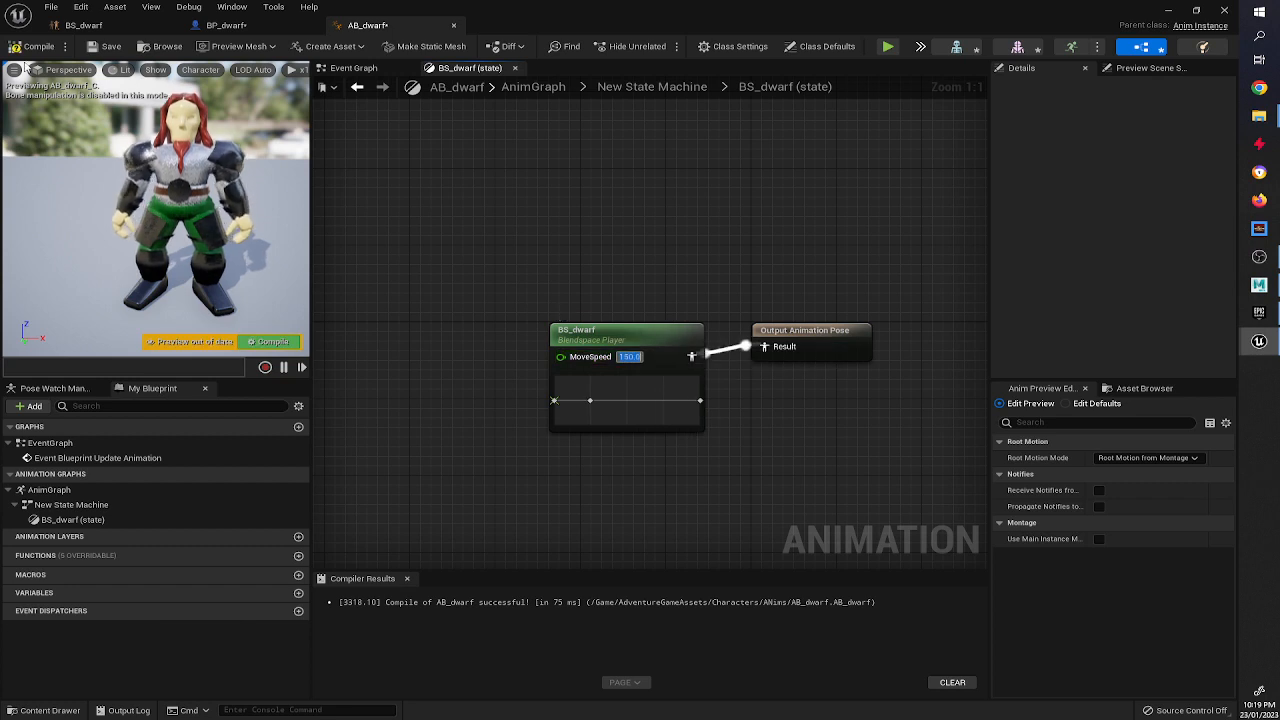
{"action": "key", "text": "F7"}
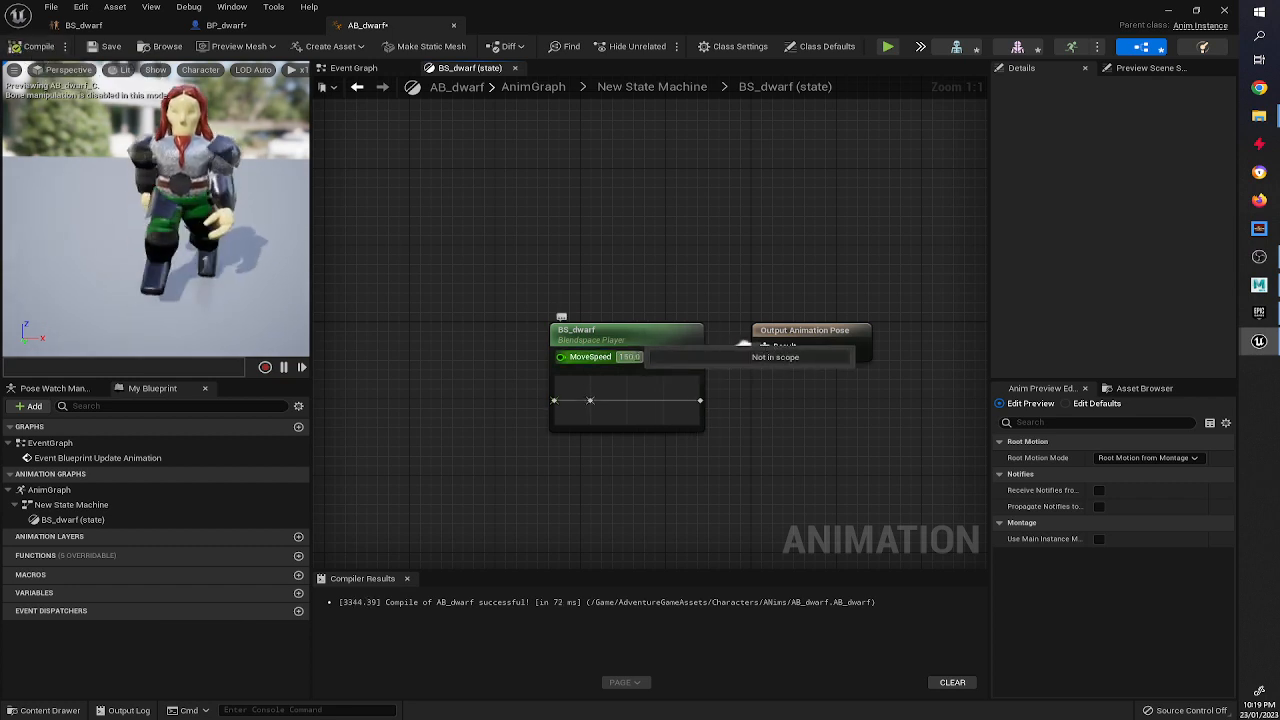
Set the MoveSpeed input back to 0 and compile.
{"action": "left_click", "coordinate": [630, 357]}
{"action": "type", "text": "0"}
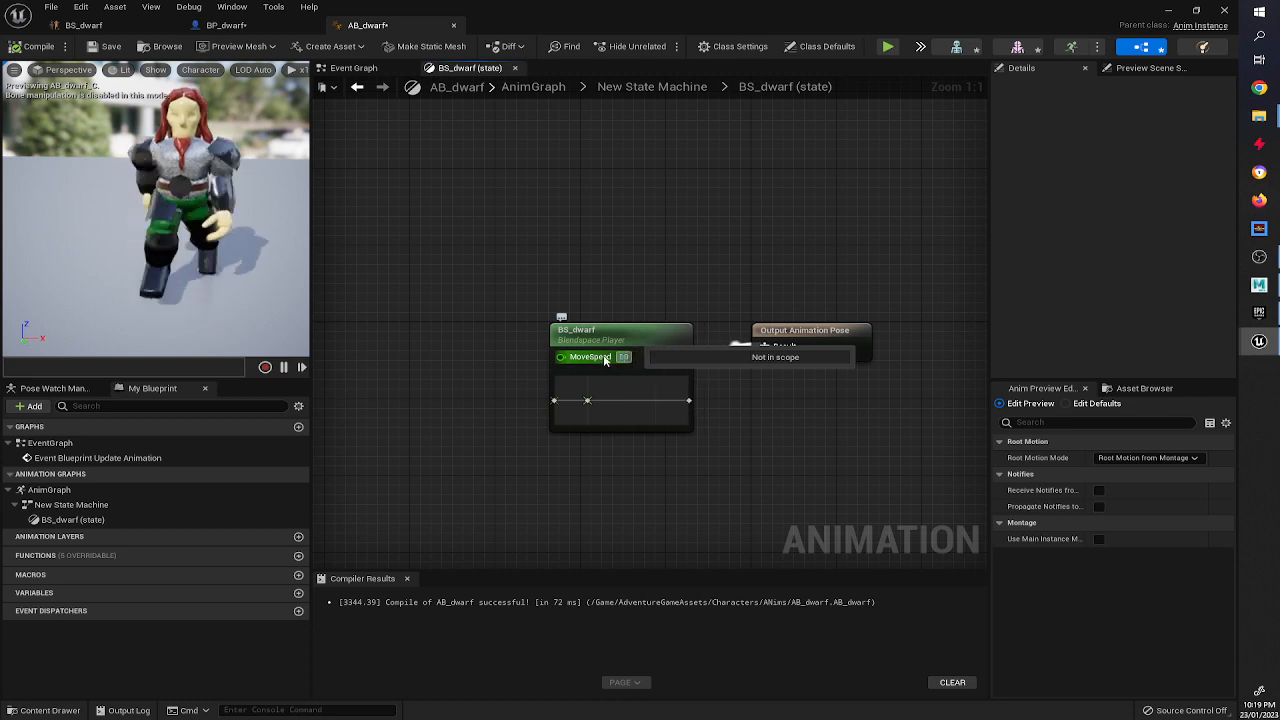
{"action": "left_click", "coordinate": [640, 284]}
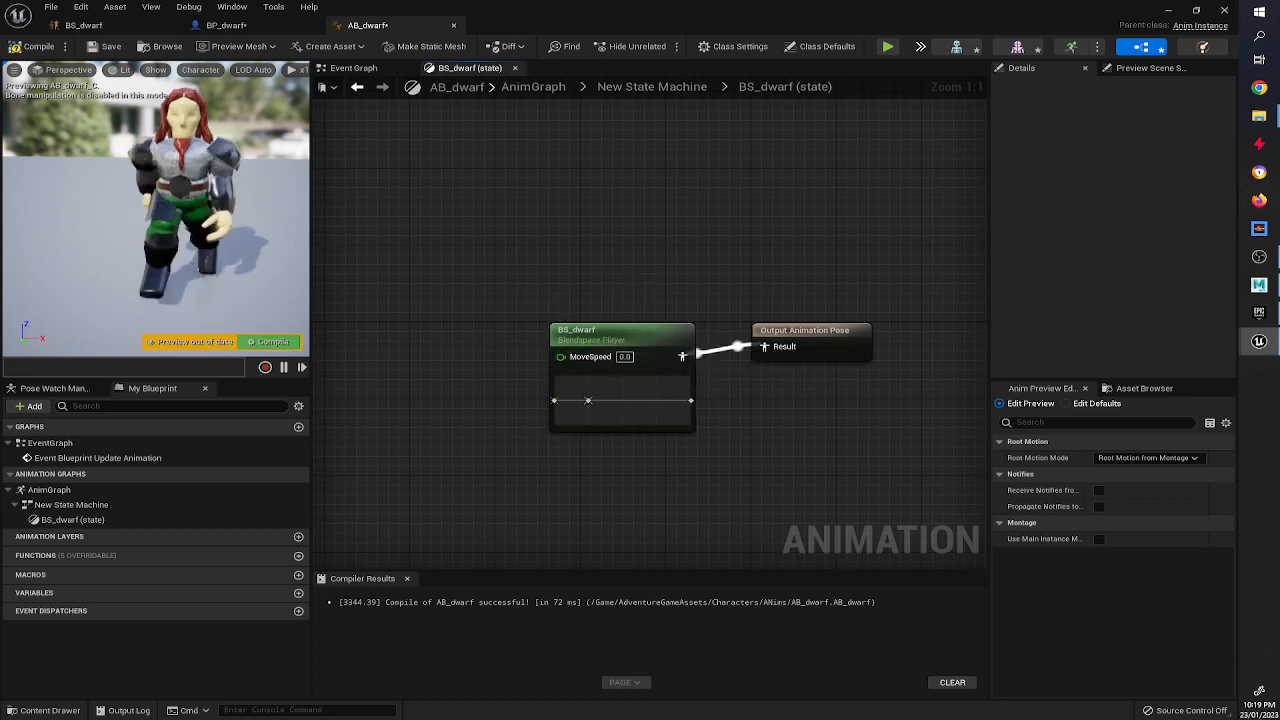
{"action": "key", "text": "F7"}
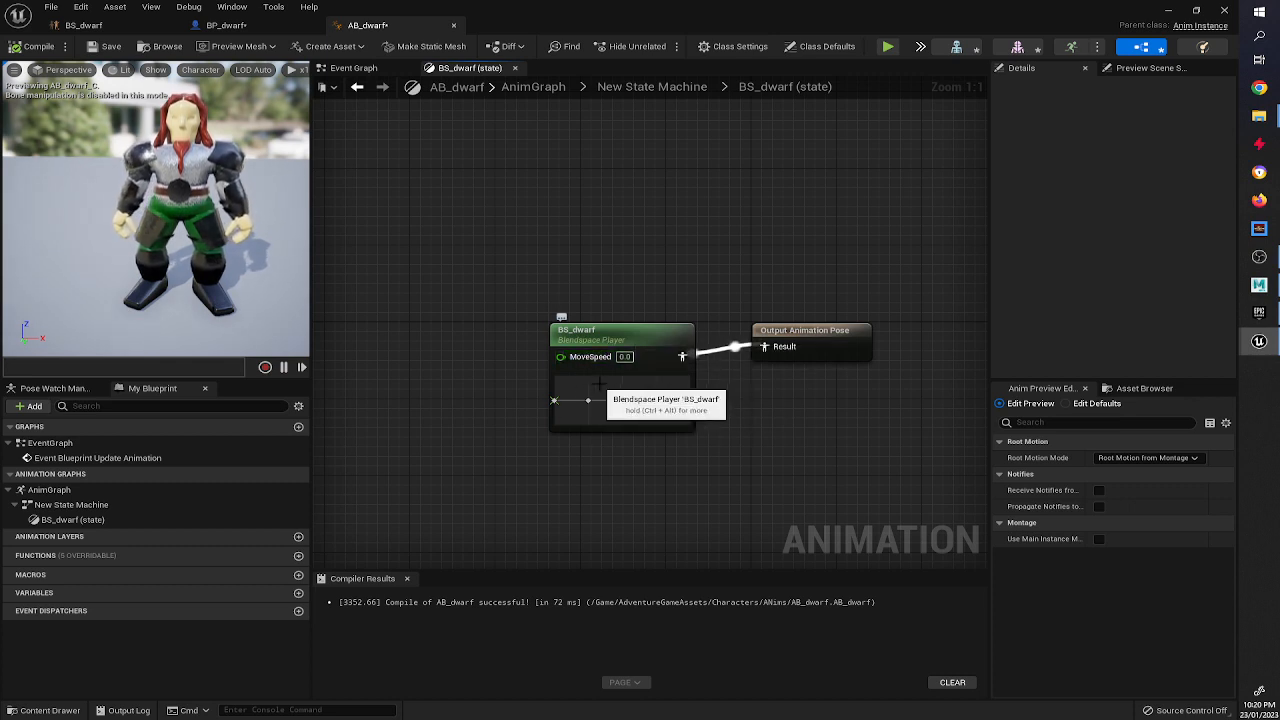
Promote the MoveSpeed pin to a variable and compile the Animation Blueprint.
{"action": "right_click", "coordinate": [562, 358]}
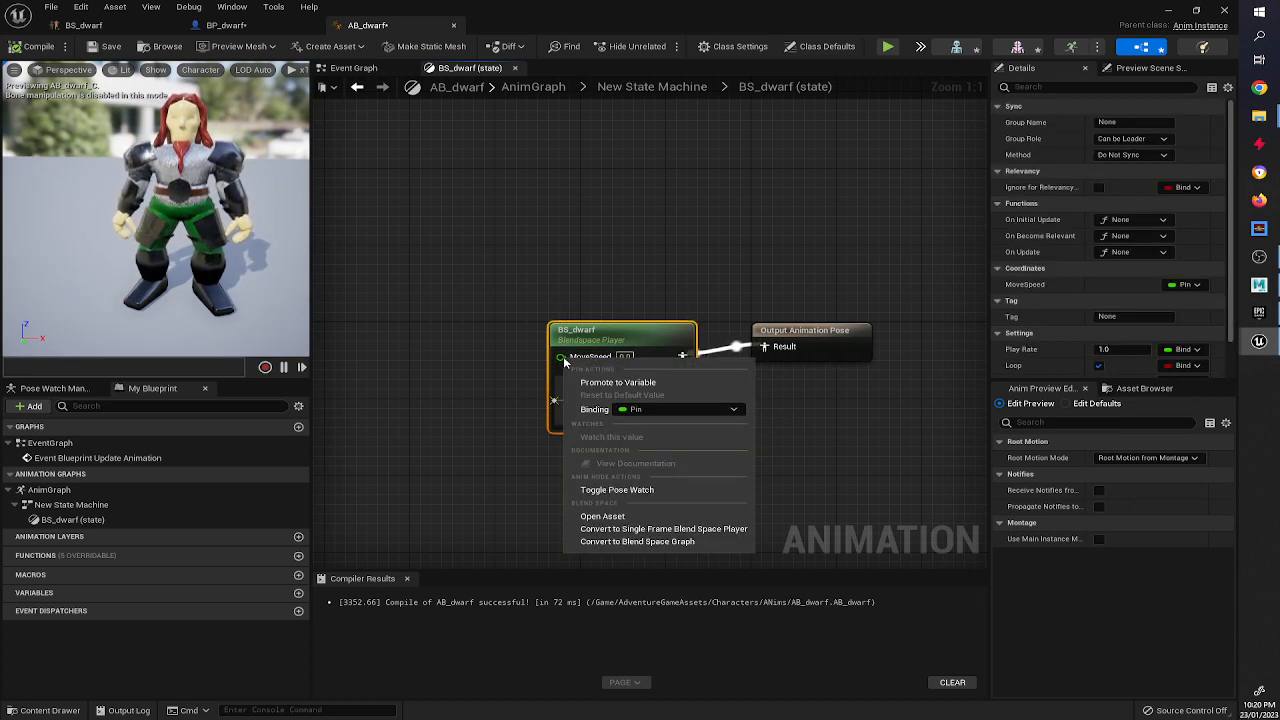
{"action": "left_click", "coordinate": [594, 383]}
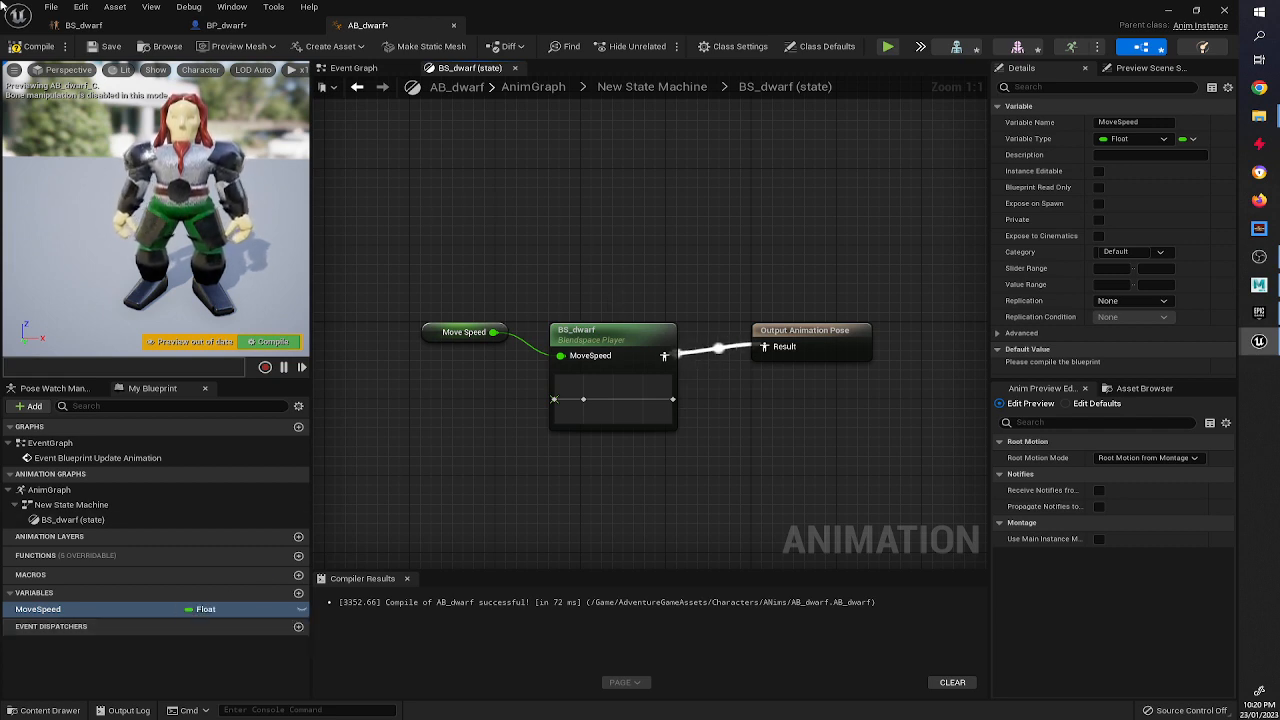
{"action": "left_click", "coordinate": [38, 47]}
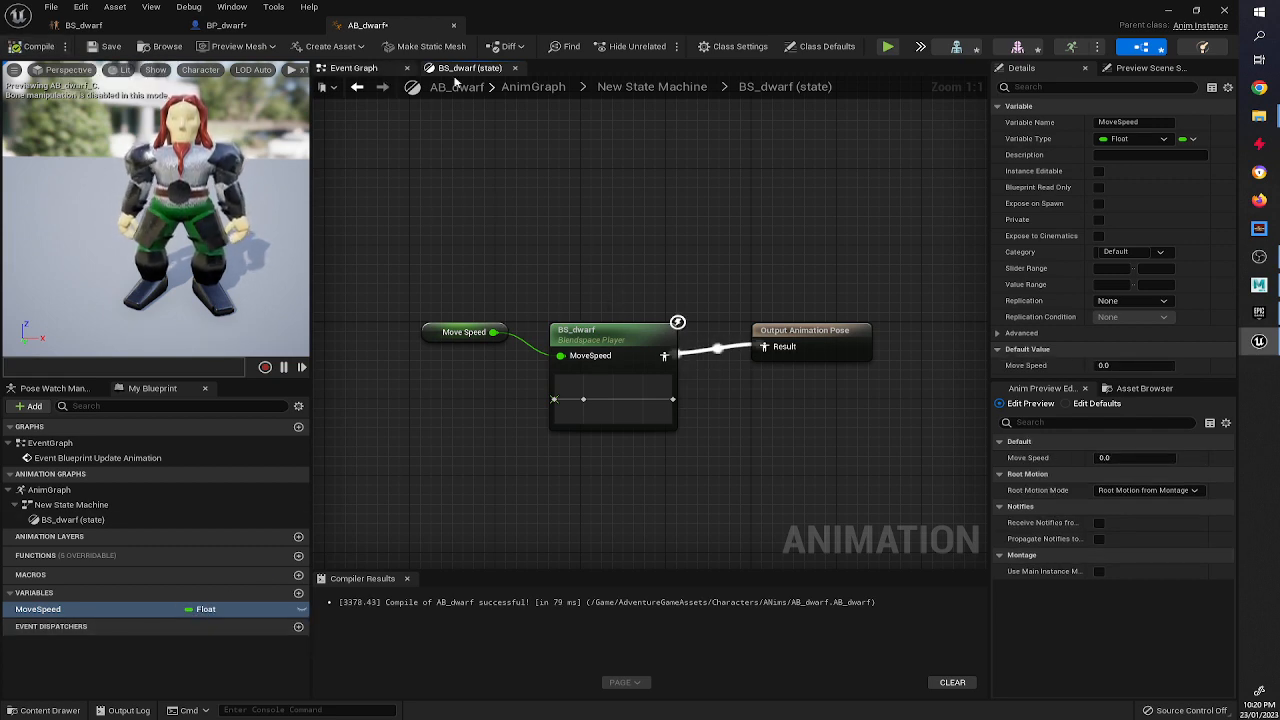
{"action": "left_click", "coordinate": [650, 87]}
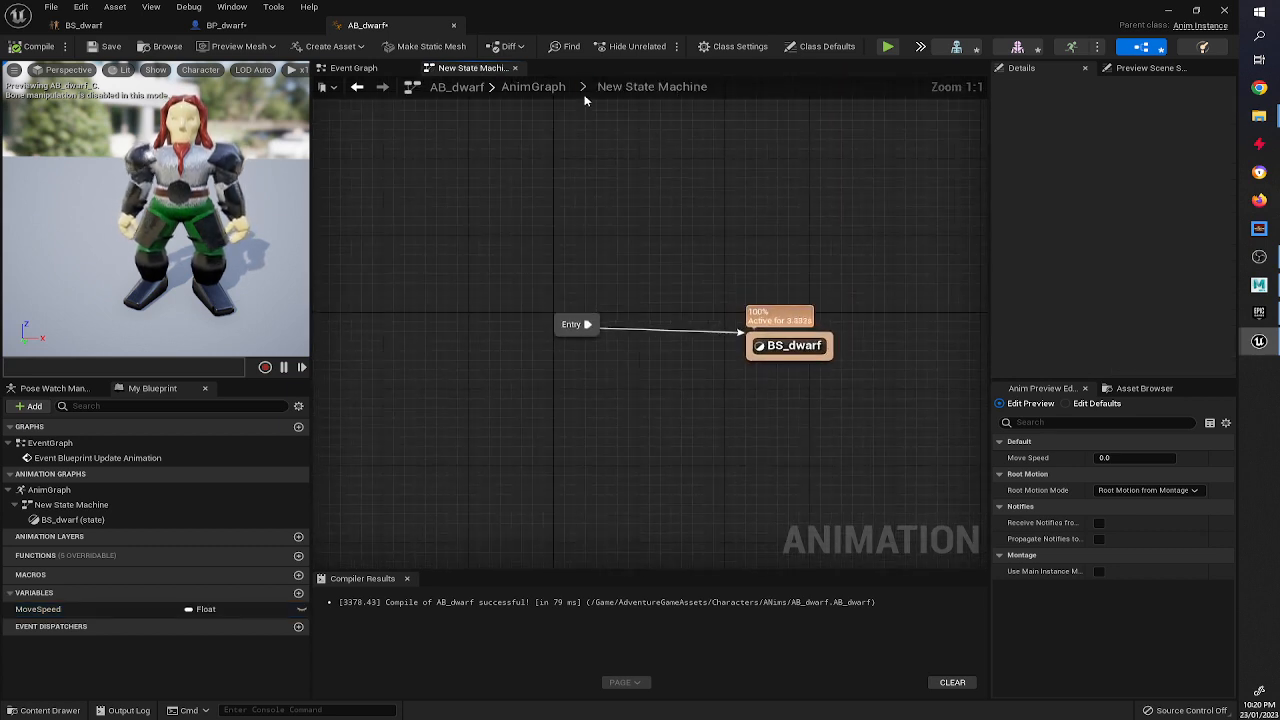
In the Animation Blueprint's Event Graph, add a Get Velocity node fed by the Try Get Pawn Owner return value.
{"action": "left_click", "coordinate": [535, 87]}
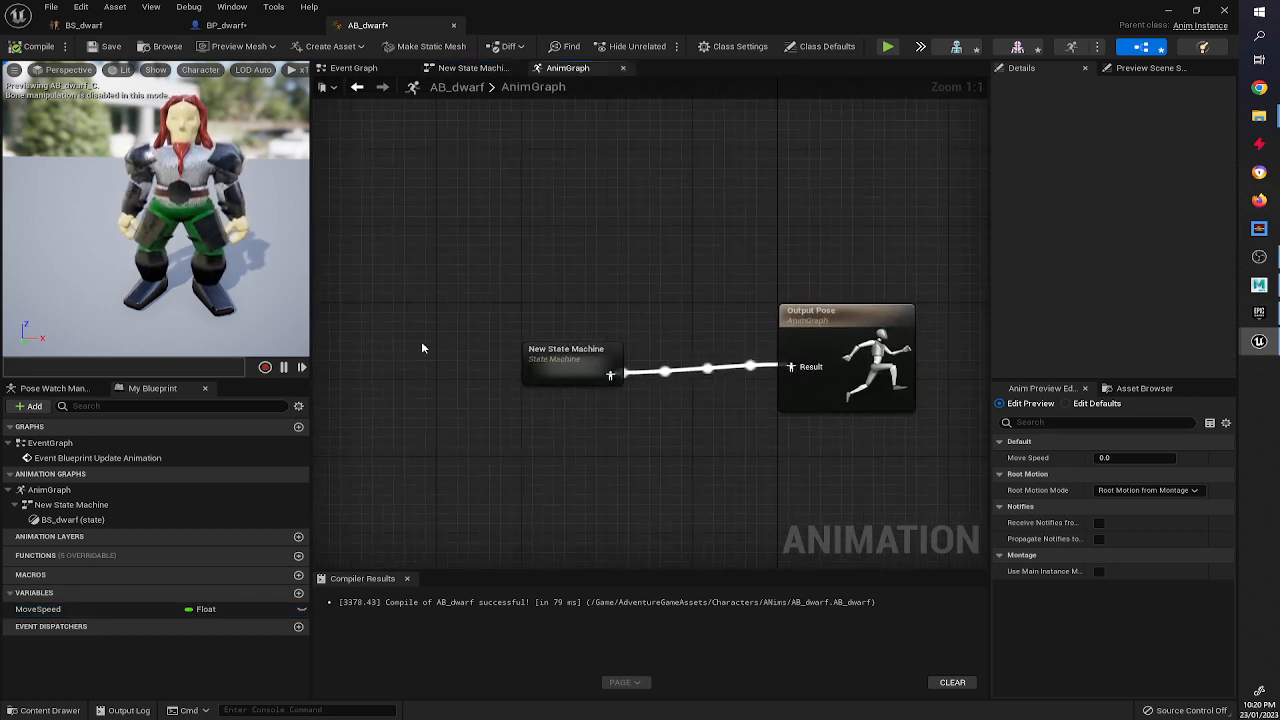
{"action": "left_click", "coordinate": [364, 70]}
{"action": "right_click_drag", "start_coordinate": [810, 422], "coordinate": [675, 375]}
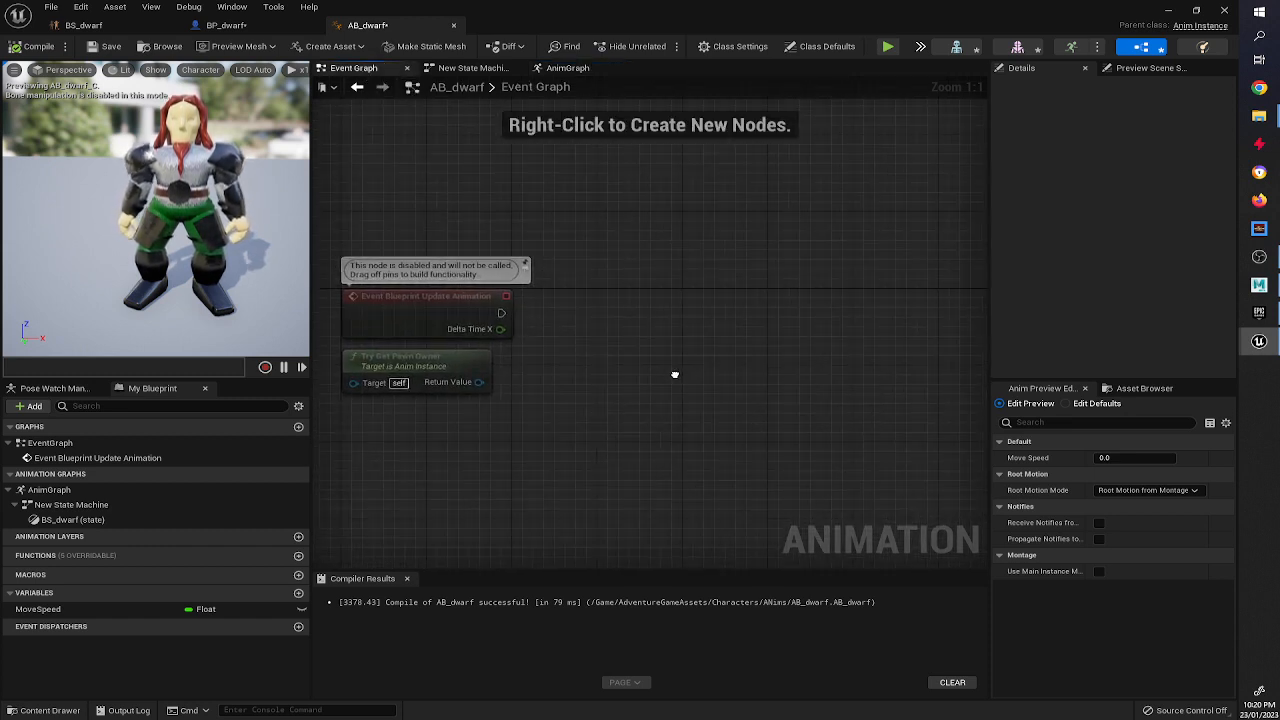
{"action": "left_click", "coordinate": [440, 315]}
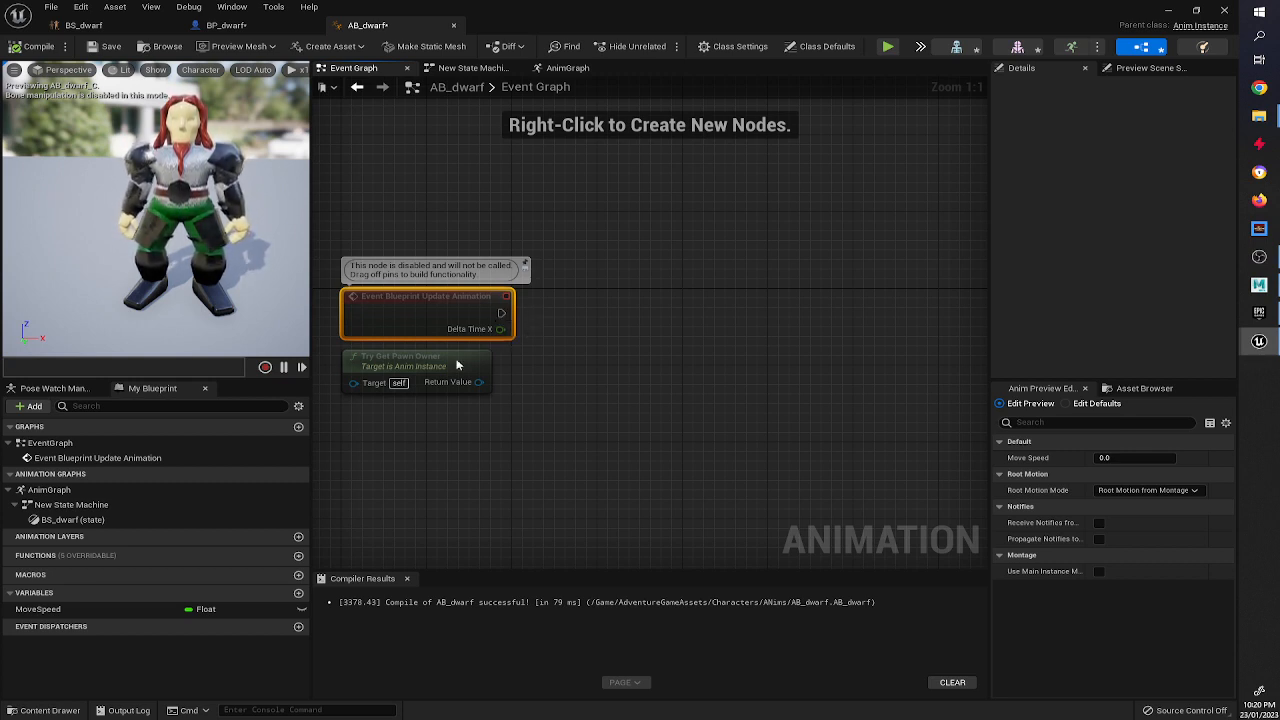
{"action": "left_click", "coordinate": [397, 367]}
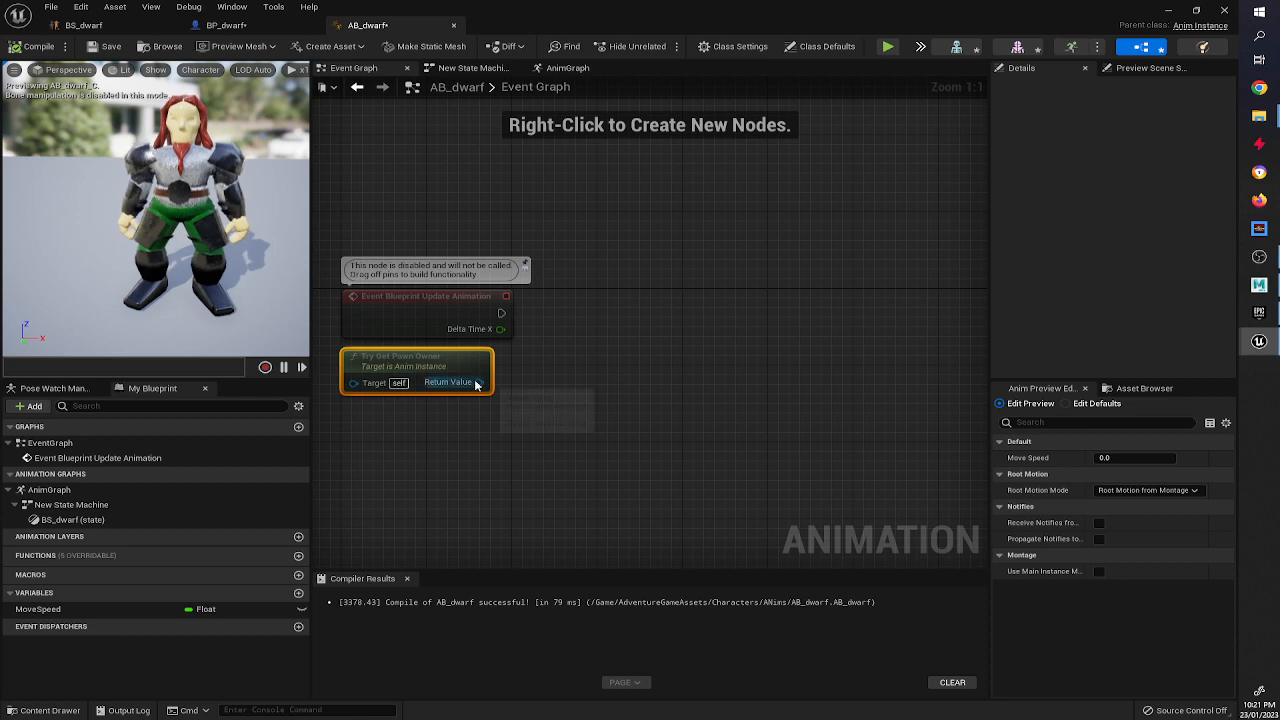
{"action": "left_click_drag", "start_coordinate": [480, 382], "coordinate": [555, 384]}
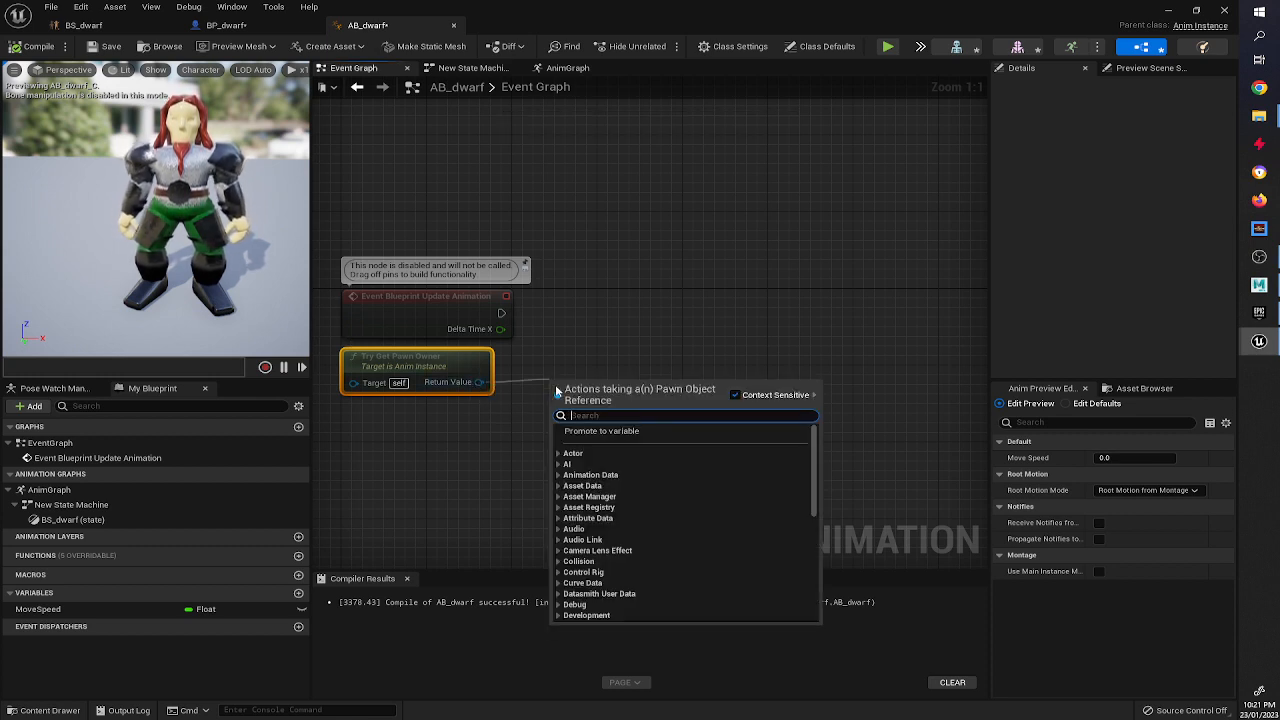
{"action": "type", "text": "get ve"}
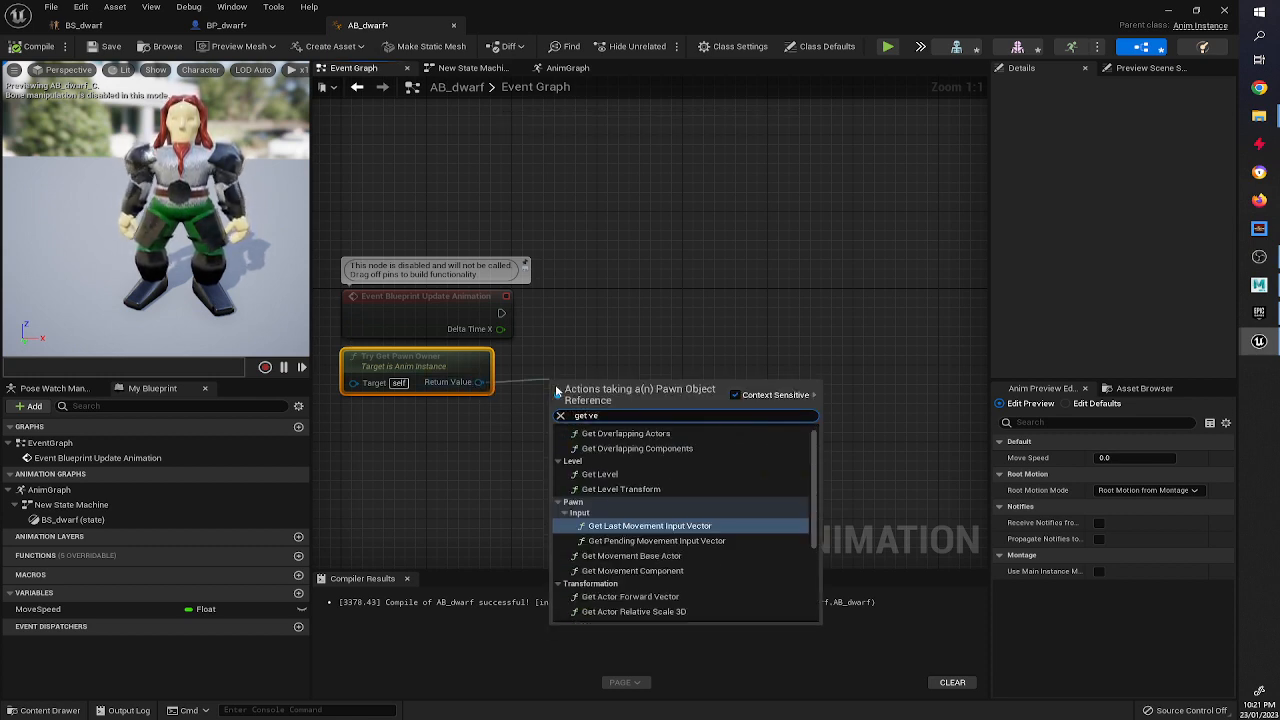
{"action": "type", "text": "locity"}
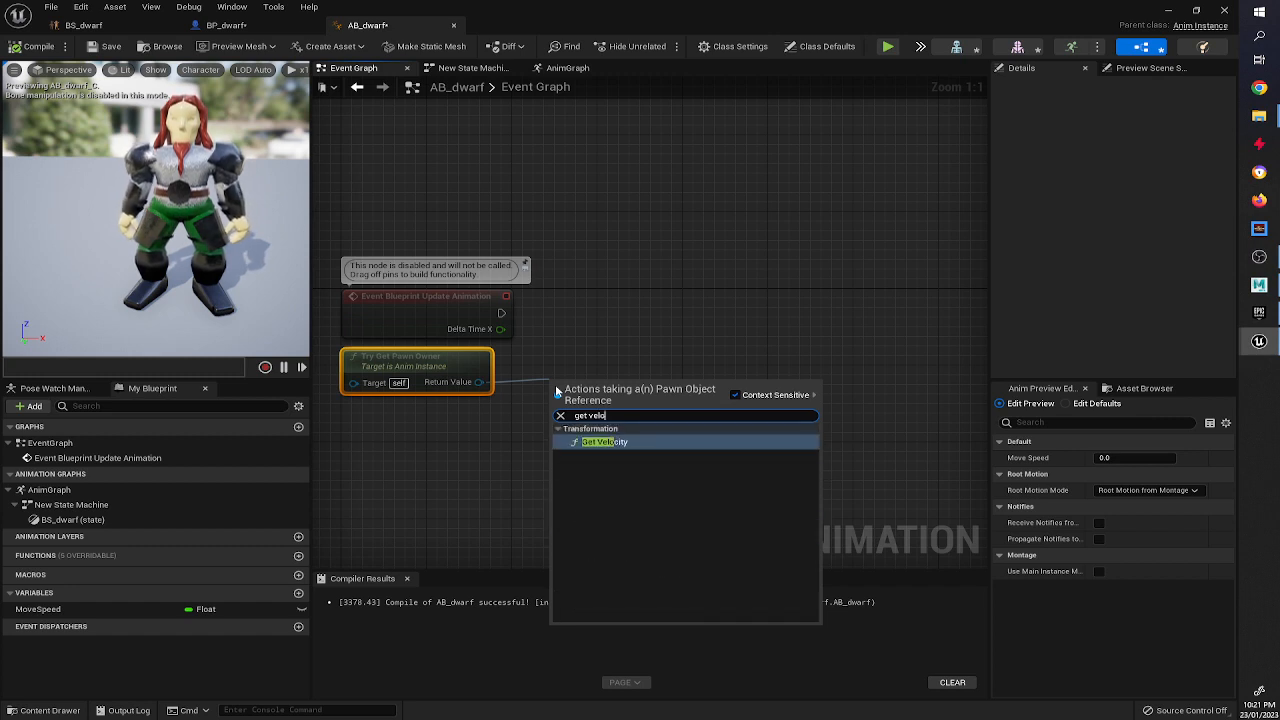
{"action": "left_click", "coordinate": [598, 442]}
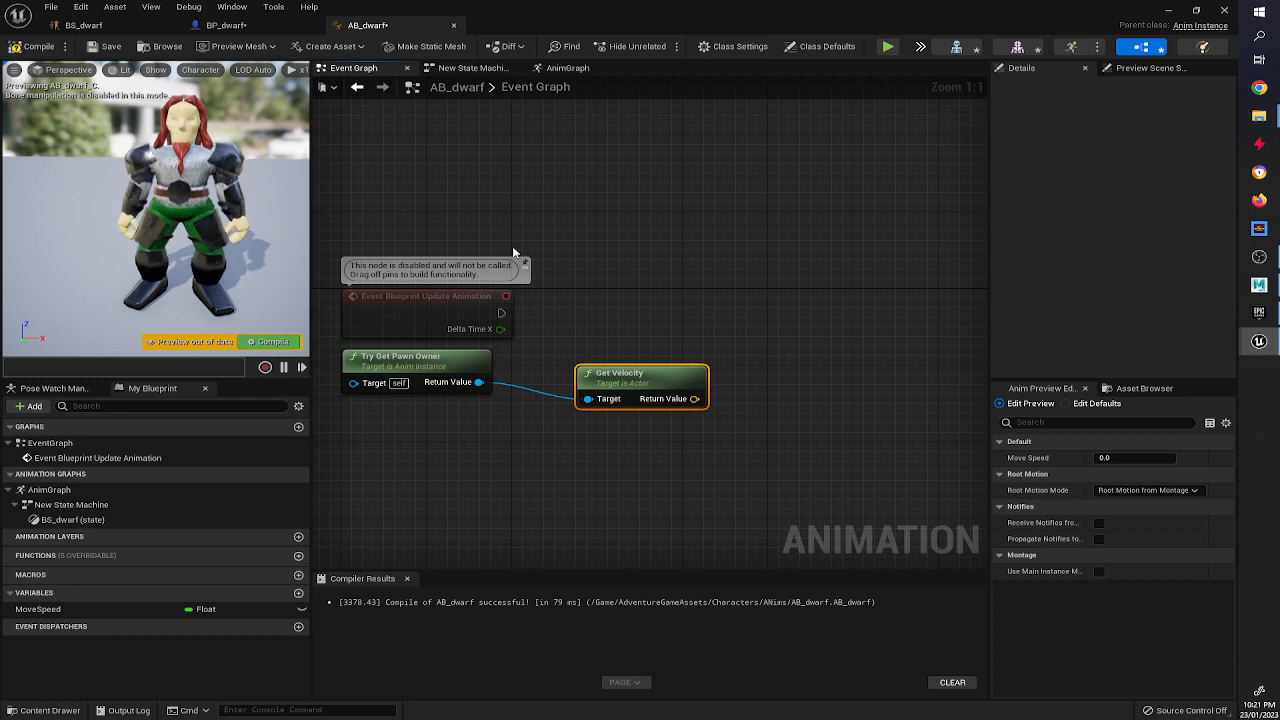
Add a Set MoveSpeed node and wire it to the Event Blueprint Update Animation execution output.
{"action": "right_click_drag", "start_coordinate": [765, 329], "coordinate": [710, 345]}
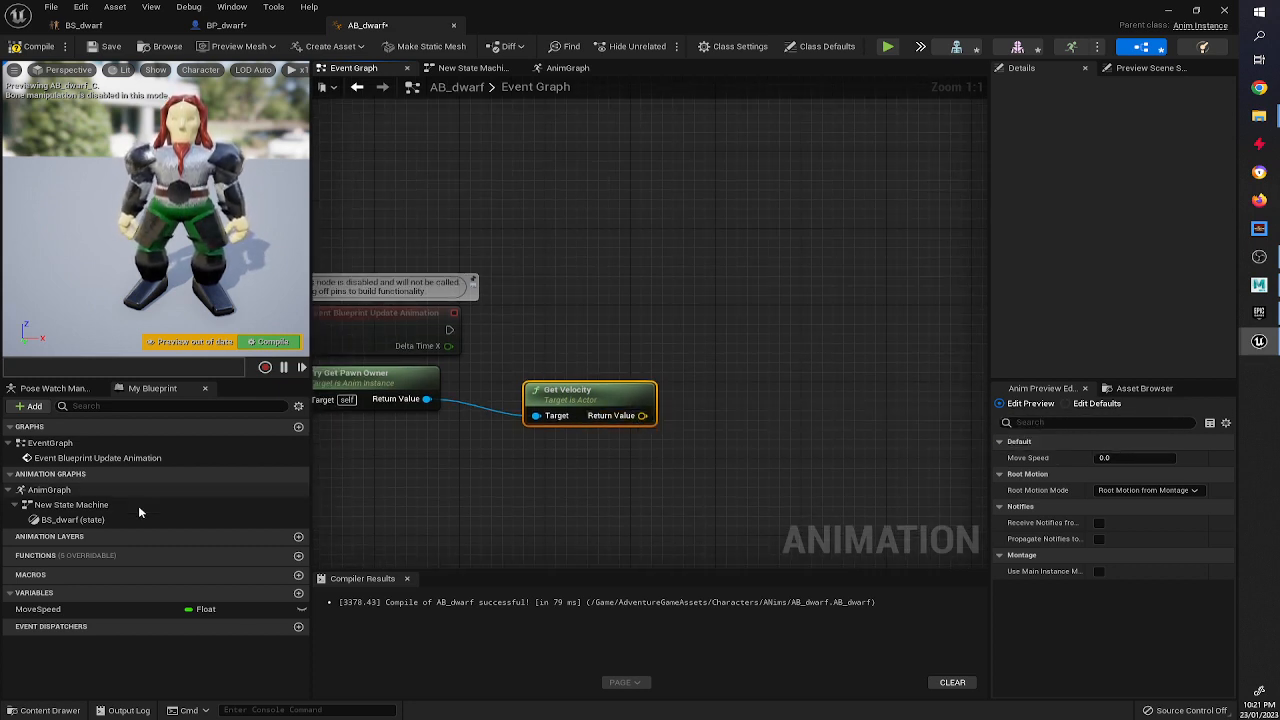
{"action": "left_click_drag", "start_coordinate": [58, 610], "coordinate": [759, 302]}
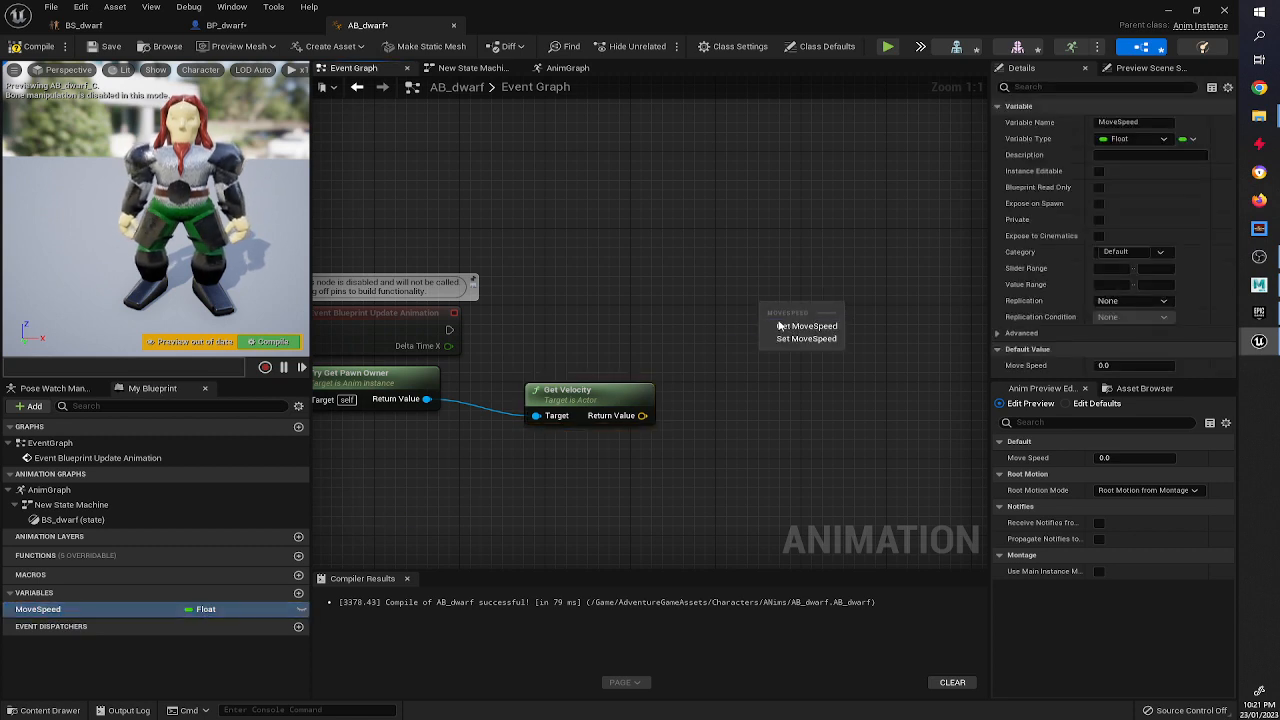
{"action": "left_click", "coordinate": [795, 337]}
{"action": "left_click_drag", "start_coordinate": [450, 330], "coordinate": [770, 321]}
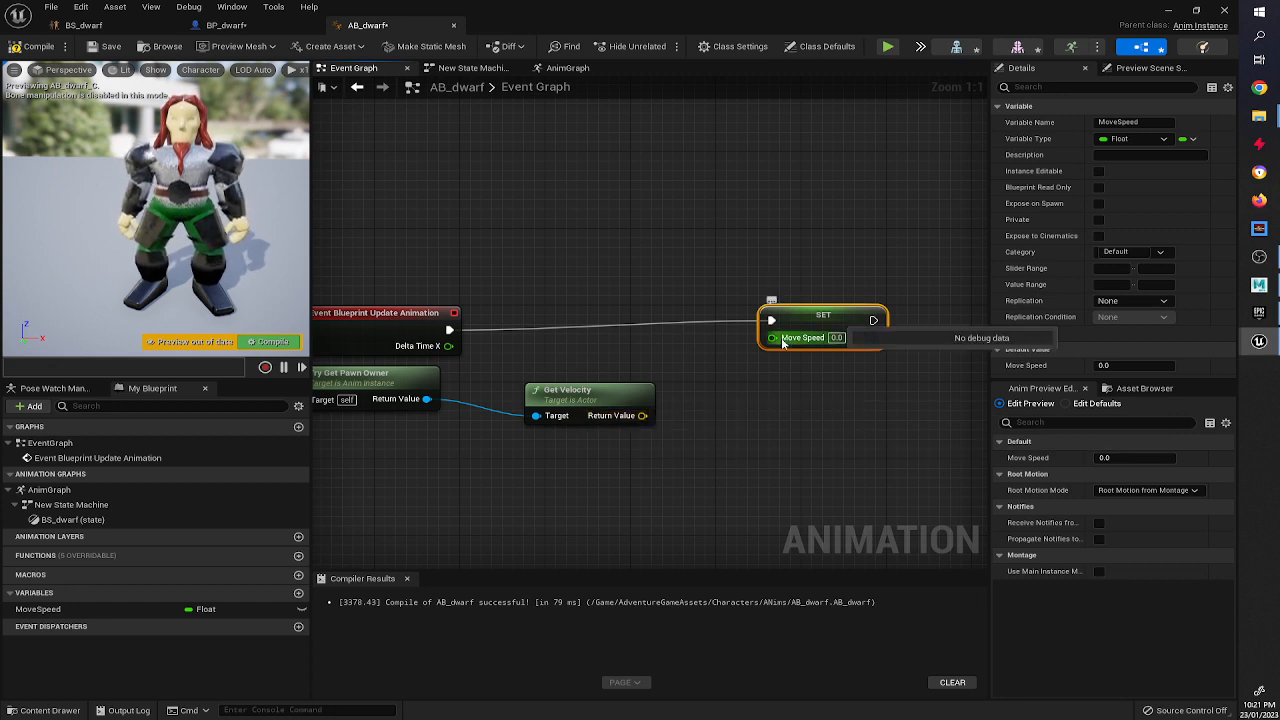
Add a Vector Length node on the velocity, connect its result to MoveSpeed, and compile.
{"action": "left_click_drag", "start_coordinate": [642, 415], "coordinate": [740, 392]}
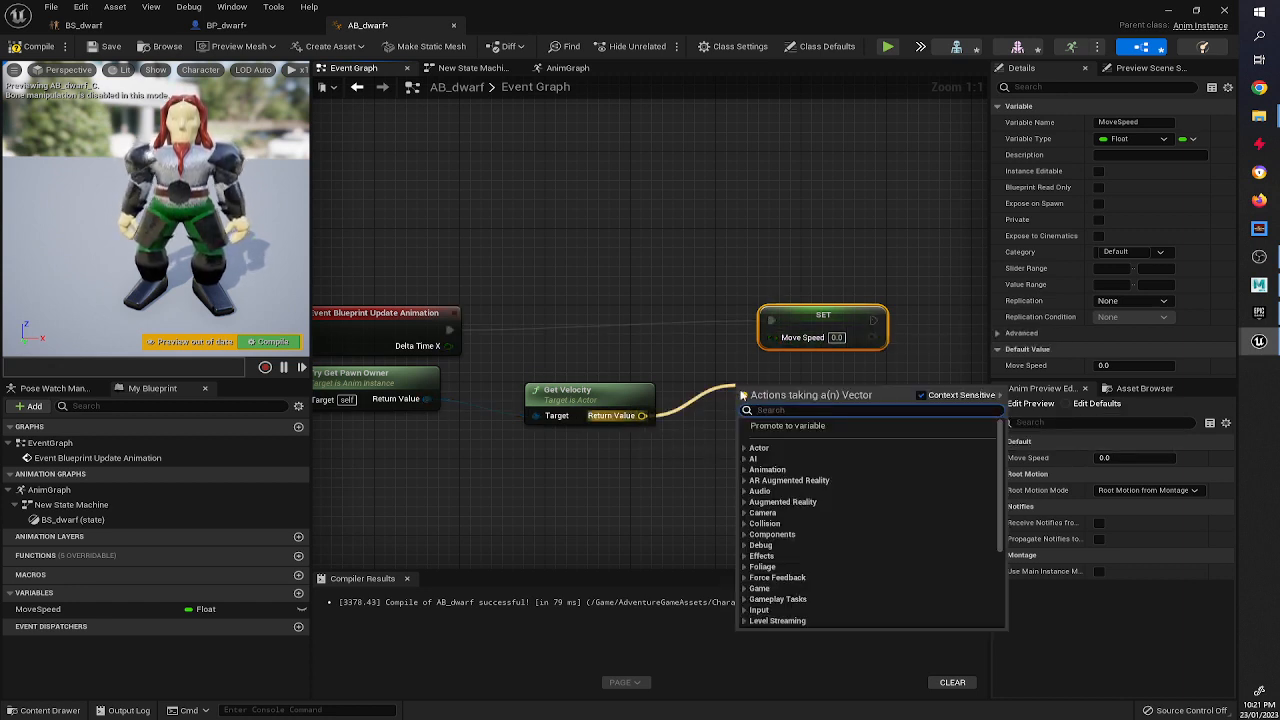
{"action": "type", "text": "length"}
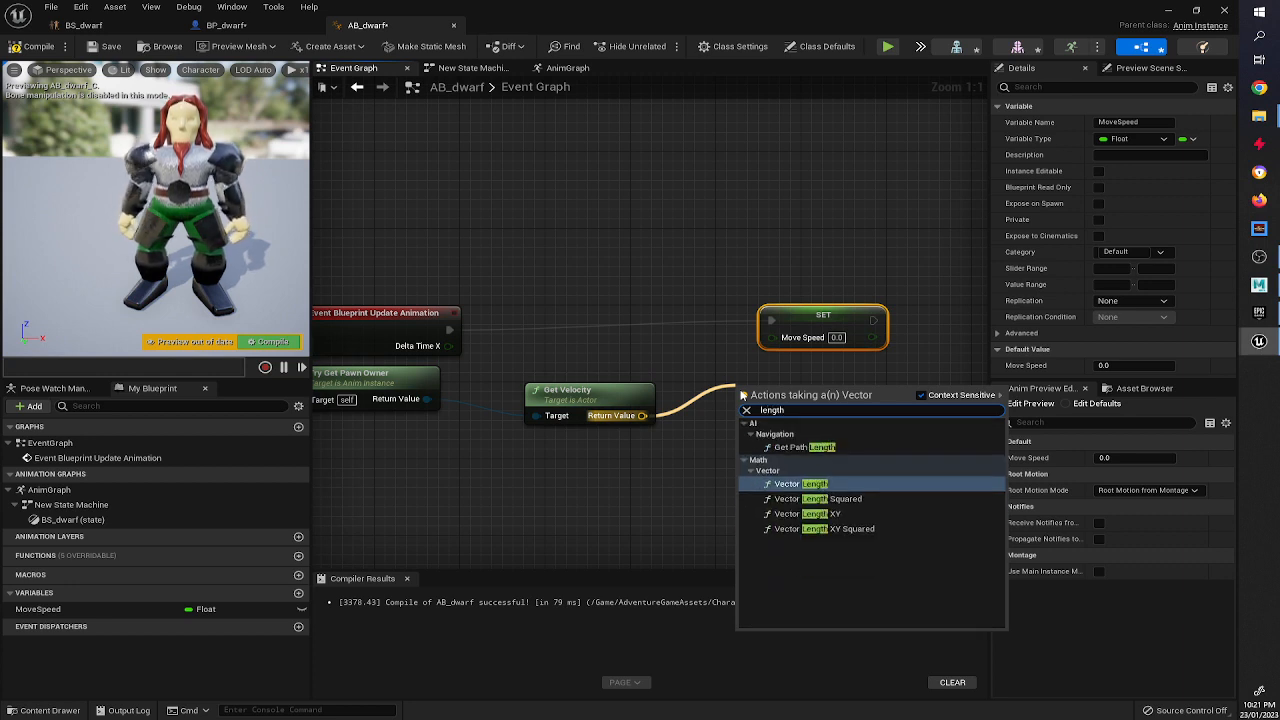
{"action": "left_click", "coordinate": [870, 484]}
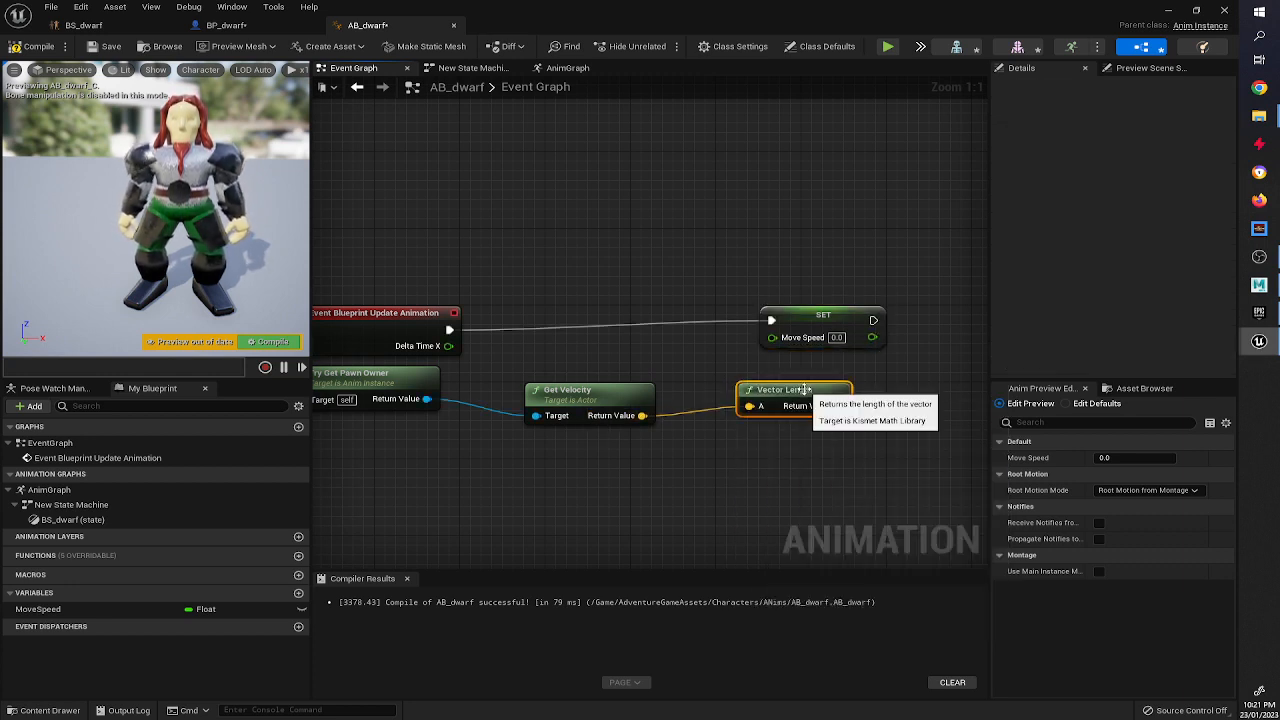
{"action": "left_click_drag", "start_coordinate": [806, 389], "coordinate": [752, 405]}
{"action": "left_click", "coordinate": [622, 399]}
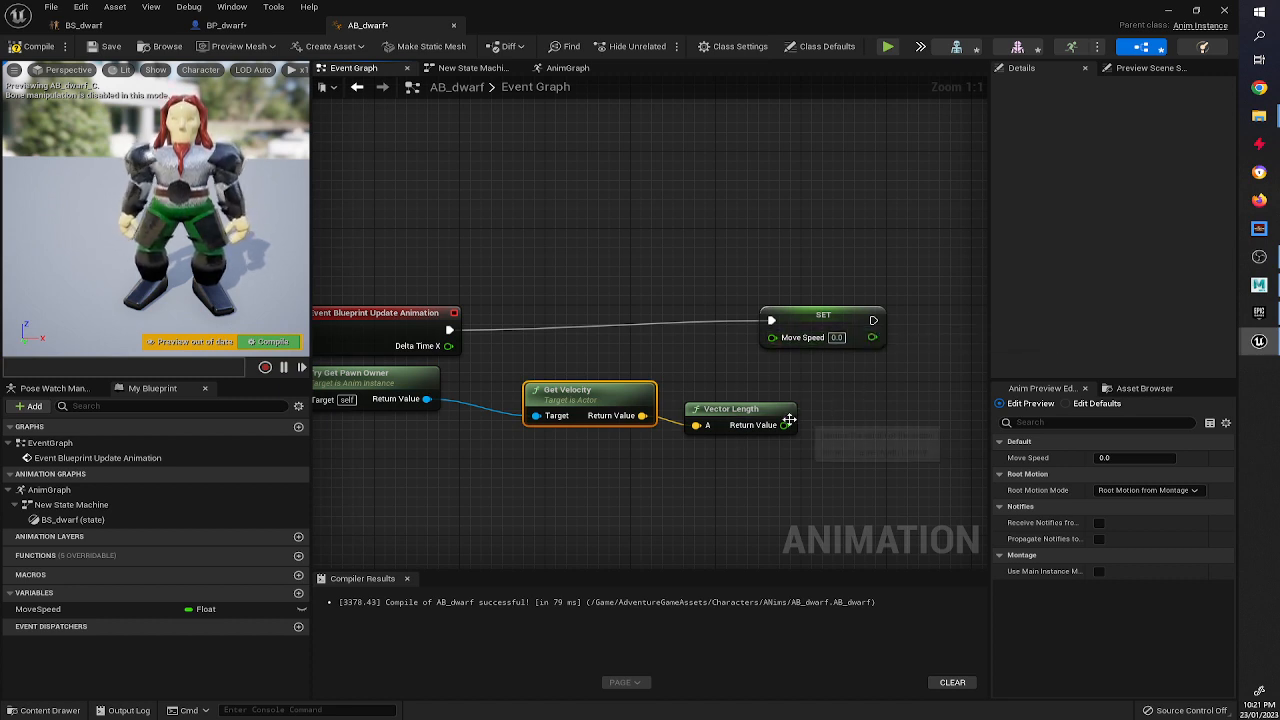
{"action": "left_click_drag", "start_coordinate": [784, 425], "coordinate": [772, 337]}
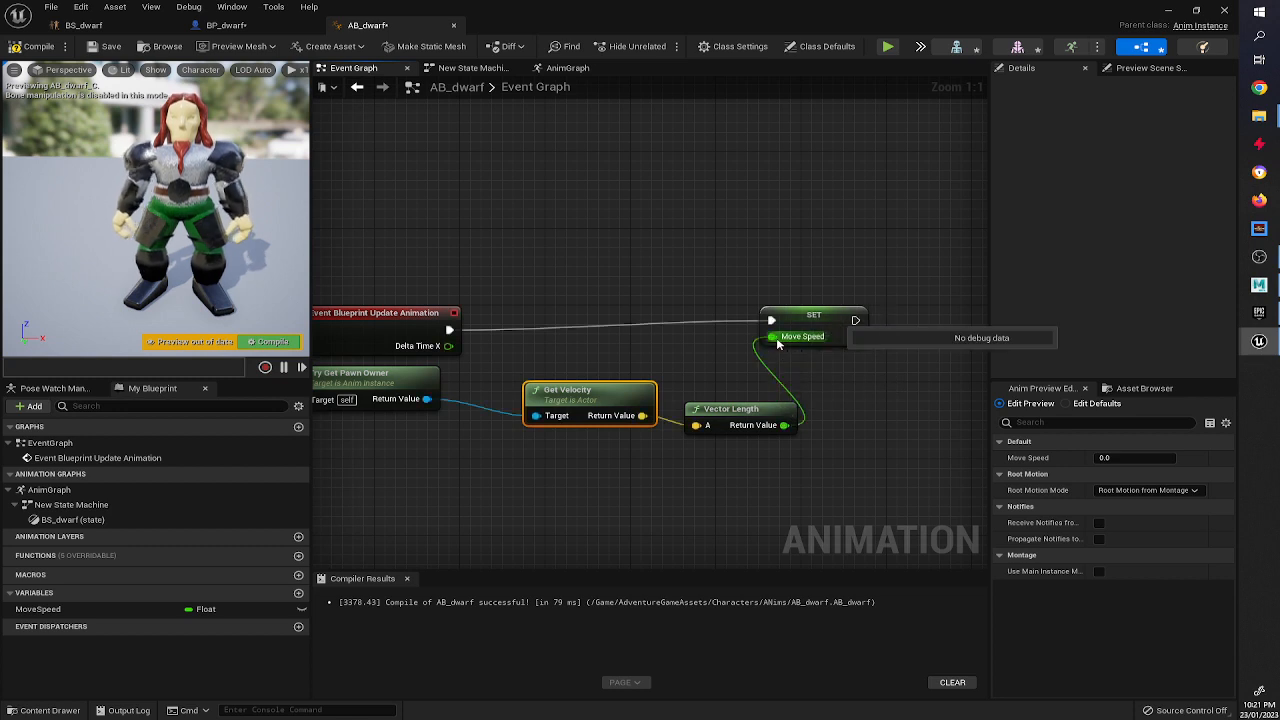
{"action": "left_click", "coordinate": [40, 47]}
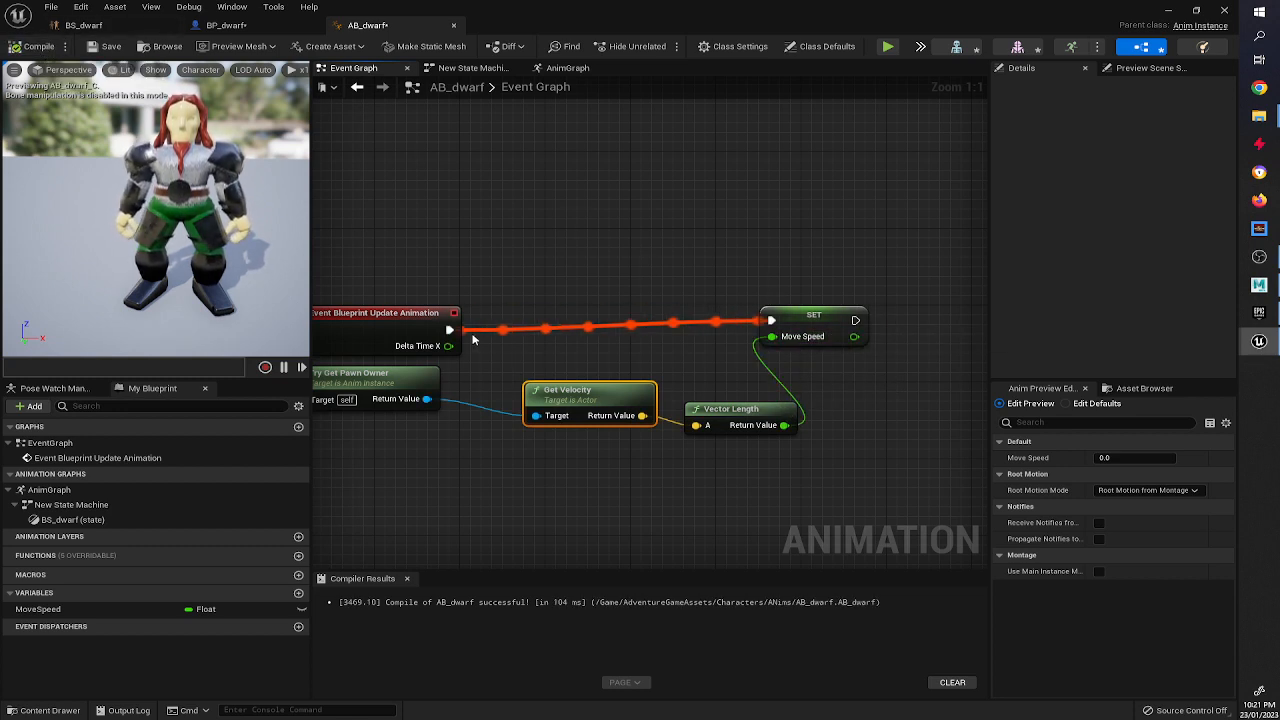
Insert an Is Valid check on the pawn owner before setting MoveSpeed, then compile the Animation Blueprint.
{"action": "left_click_drag", "start_coordinate": [449, 330], "coordinate": [533, 328]}
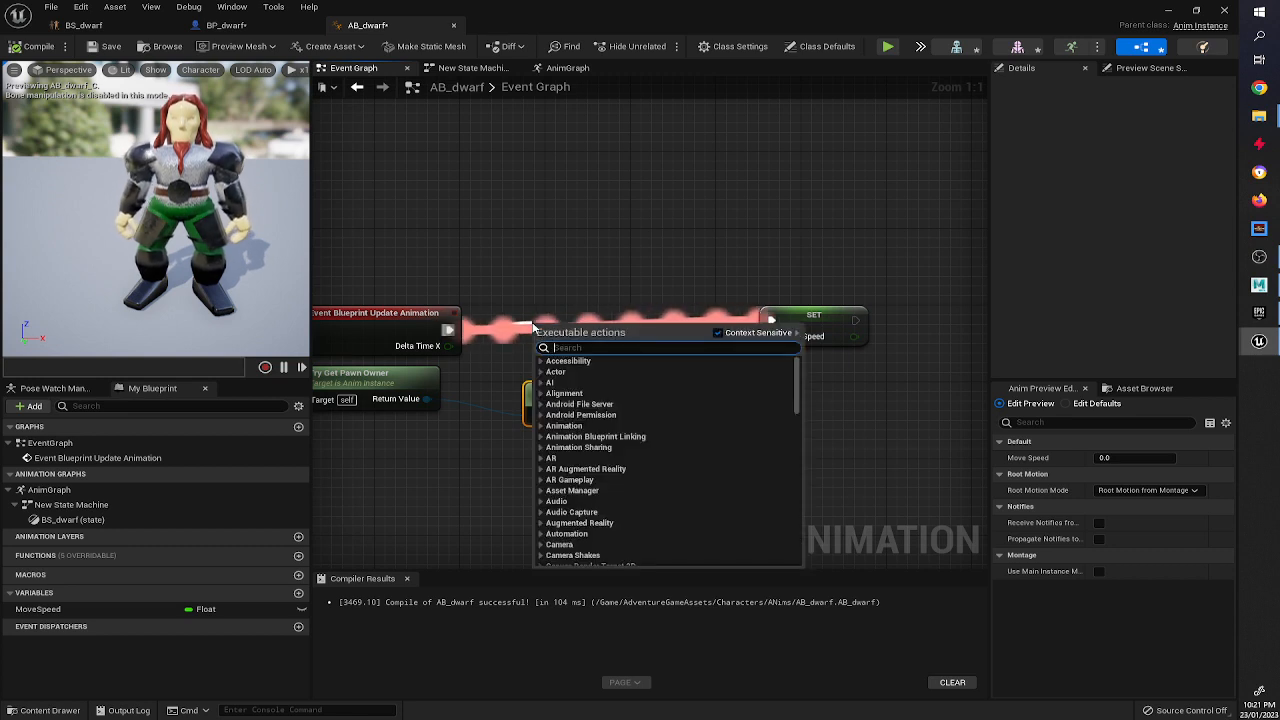
{"action": "type", "text": "is vali"}
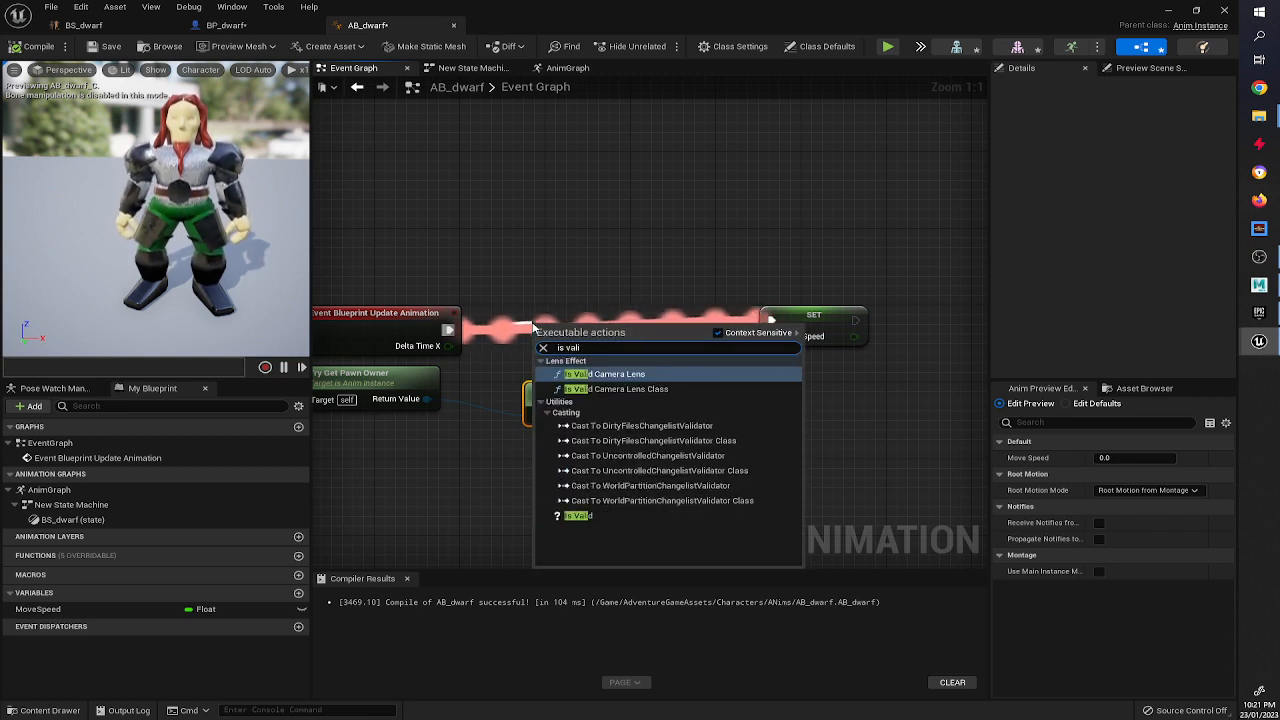
{"action": "left_click", "coordinate": [578, 515]}
{"action": "left_click_drag", "start_coordinate": [615, 333], "coordinate": [615, 304]}
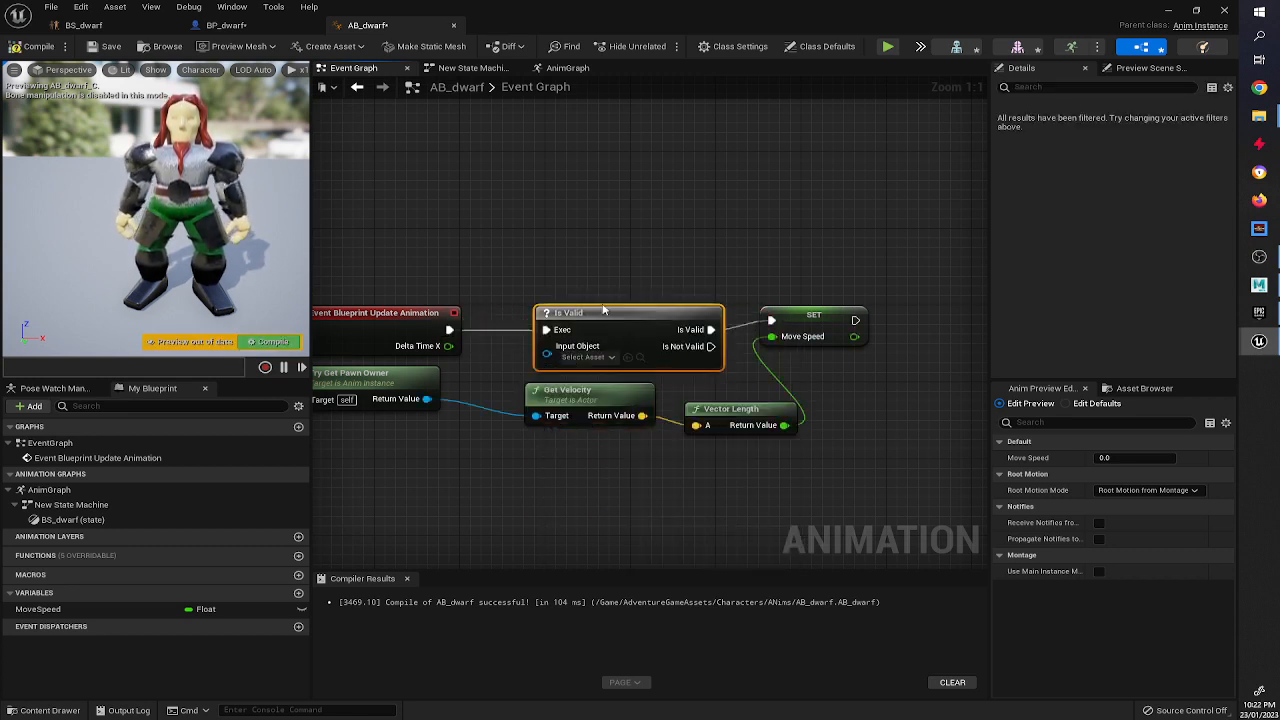
{"action": "left_click_drag", "start_coordinate": [542, 342], "coordinate": [427, 399]}
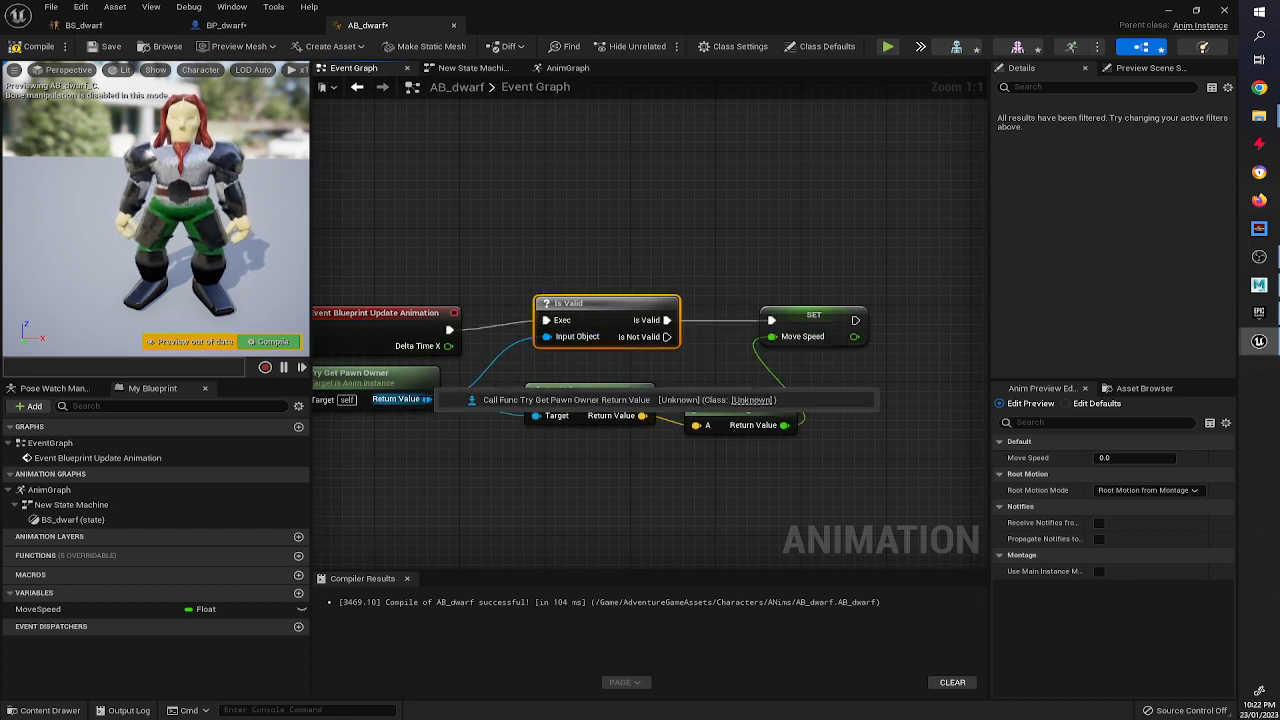
{"action": "left_click", "coordinate": [24, 48]}
{"action": "left_click_drag", "start_coordinate": [546, 302], "coordinate": [564, 323]}
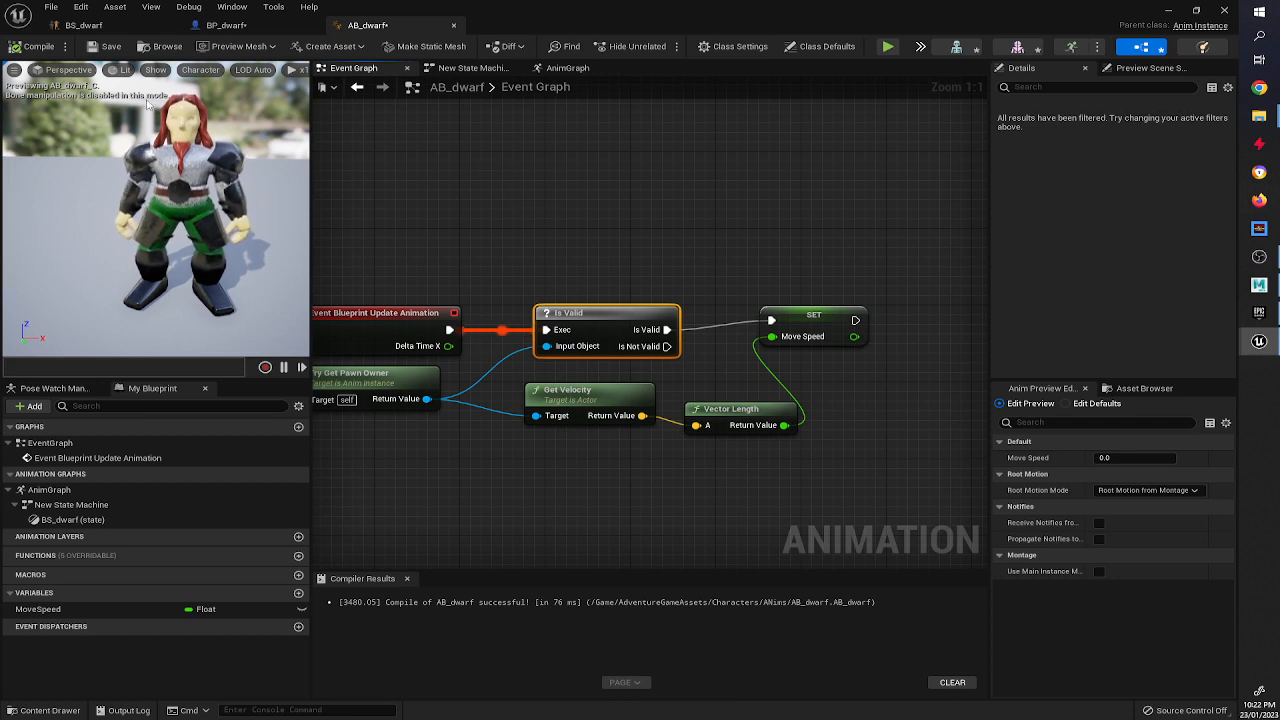
{"action": "left_click", "coordinate": [36, 46]}
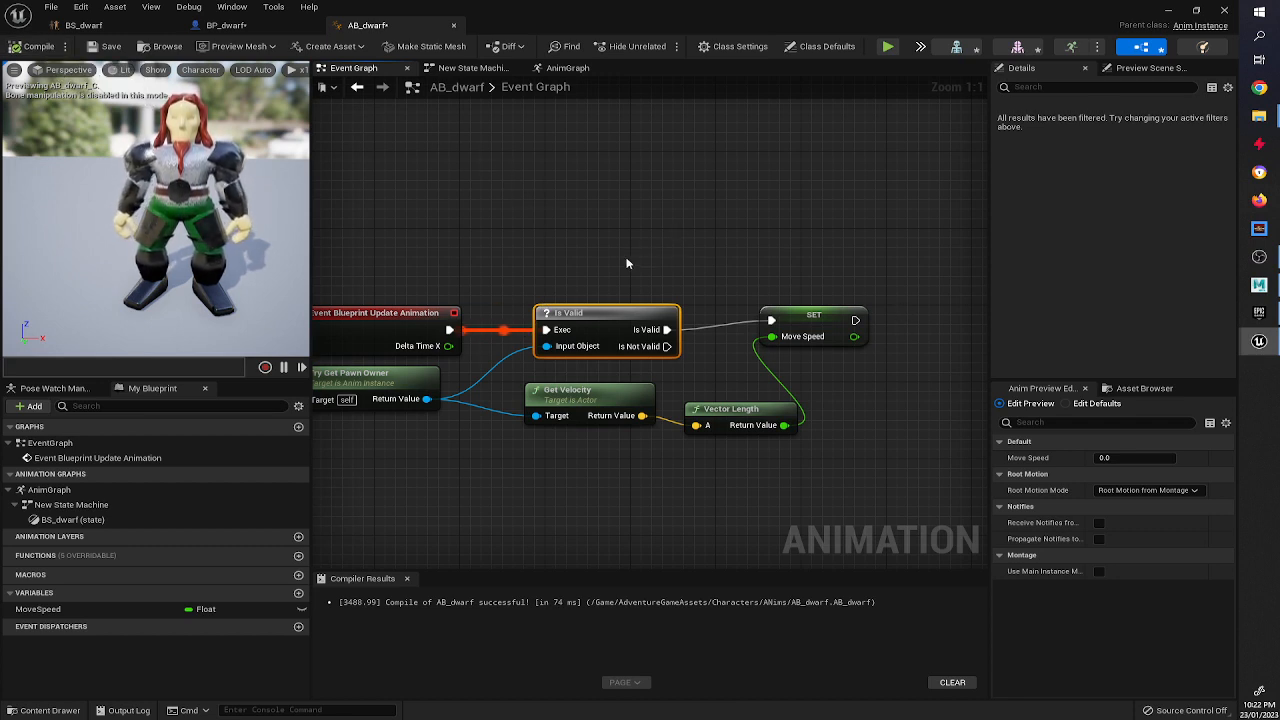
In BP_dwarf, set the character mesh's Anim Class to AB_dwarf and compile.
{"action": "left_click", "coordinate": [248, 27]}
{"action": "right_click_drag", "start_coordinate": [366, 187], "coordinate": [532, 254]}
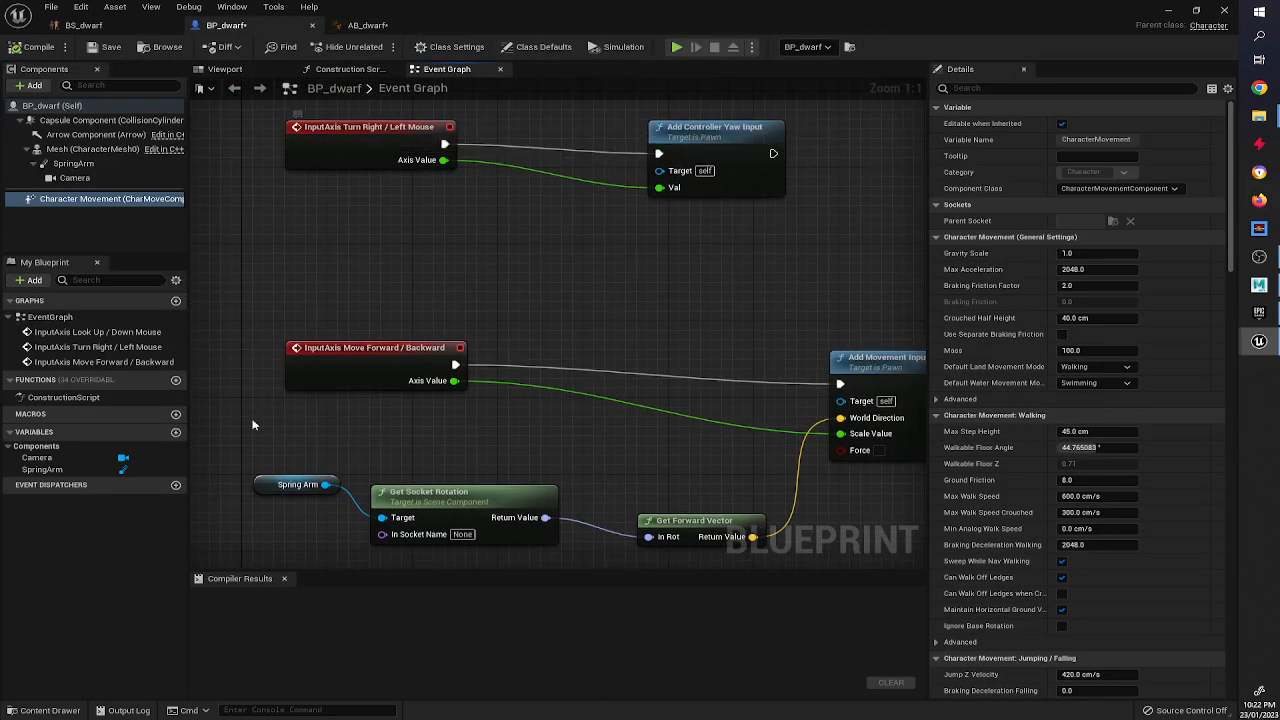
{"action": "scroll", "coordinate": [570, 250], "scroll_direction": "down", "scroll_amount": 6}
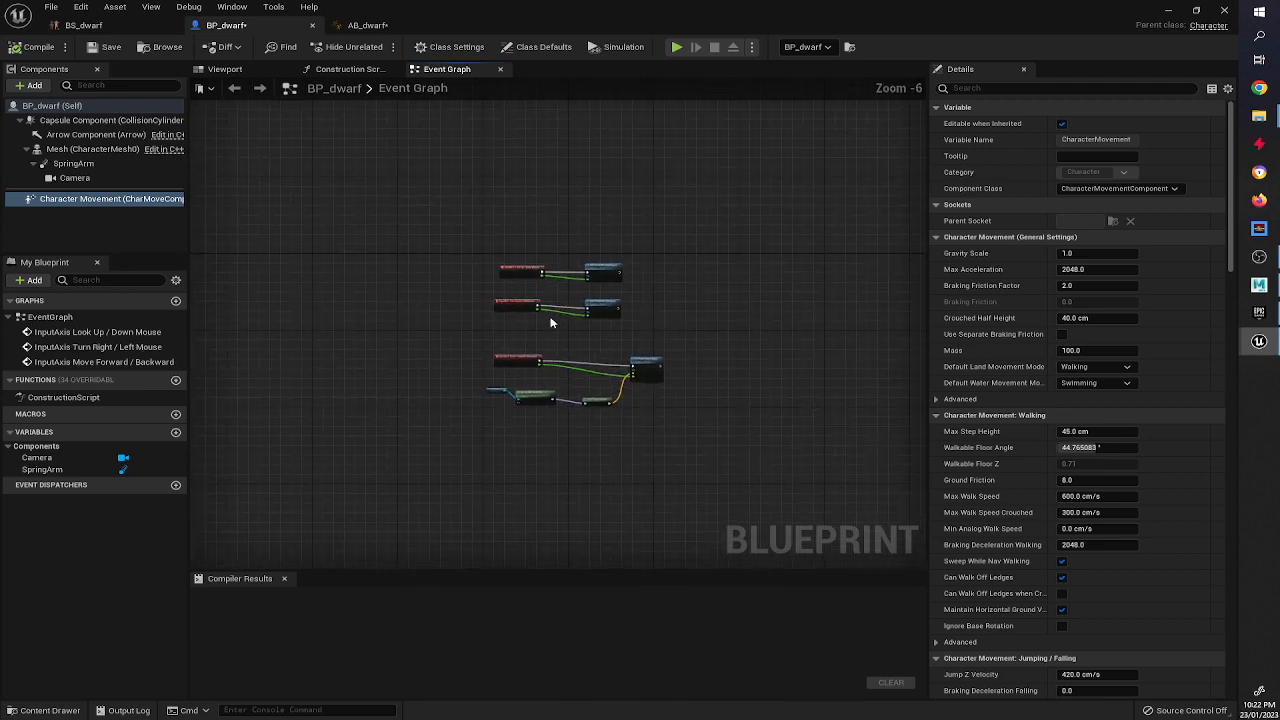
{"action": "scroll", "coordinate": [550, 320], "scroll_direction": "up", "scroll_amount": 3}
{"action": "right_click_drag", "start_coordinate": [491, 393], "coordinate": [474, 307]}
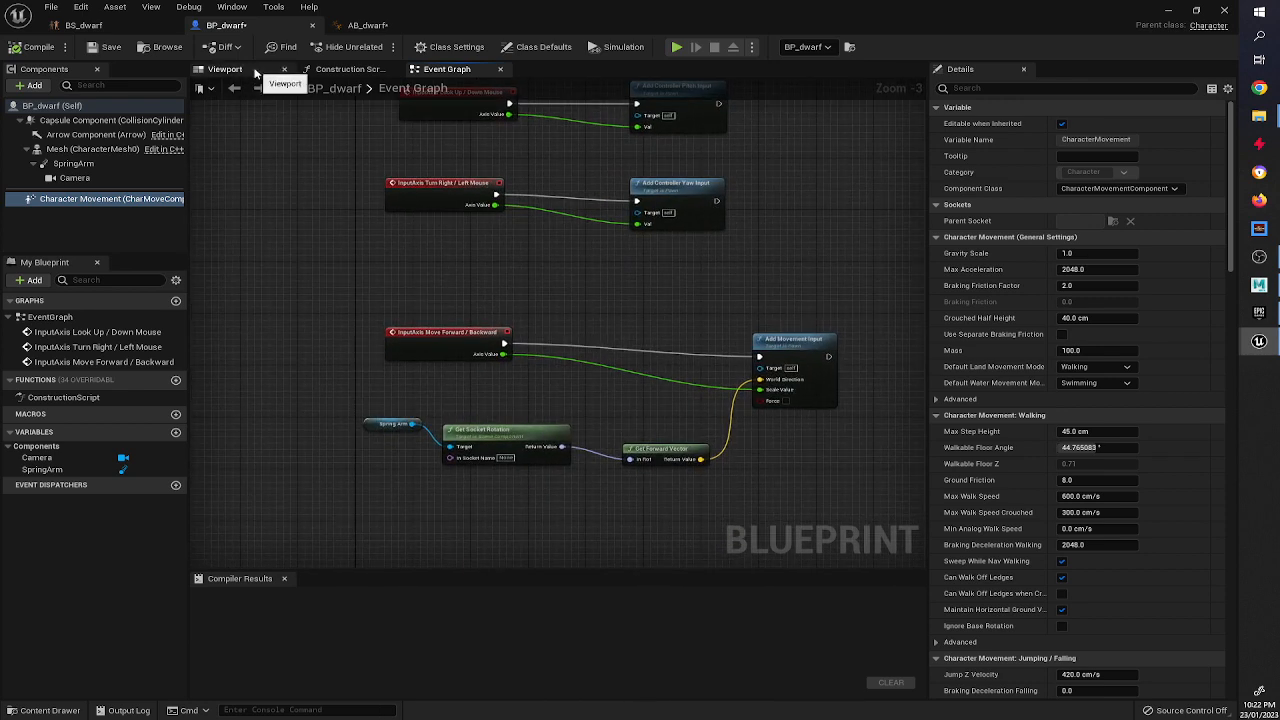
{"action": "left_click", "coordinate": [255, 73]}
{"action": "left_click", "coordinate": [590, 325]}
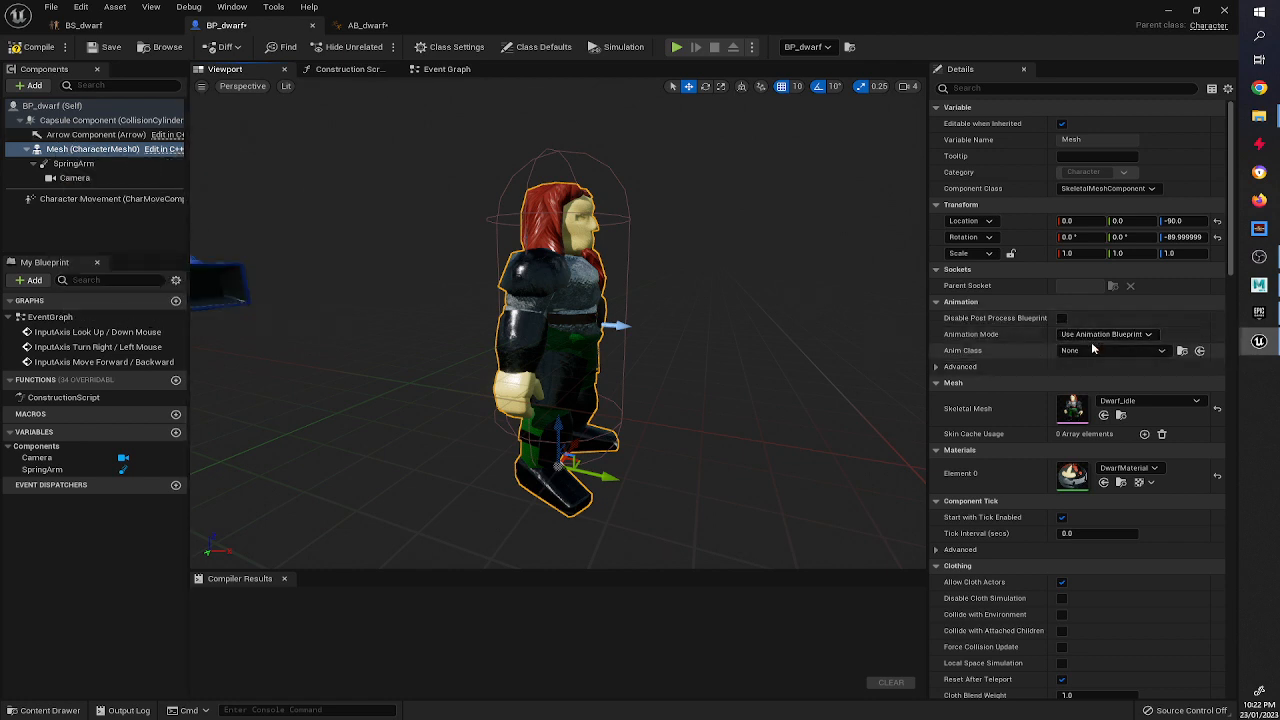
{"action": "left_click", "coordinate": [1163, 351]}
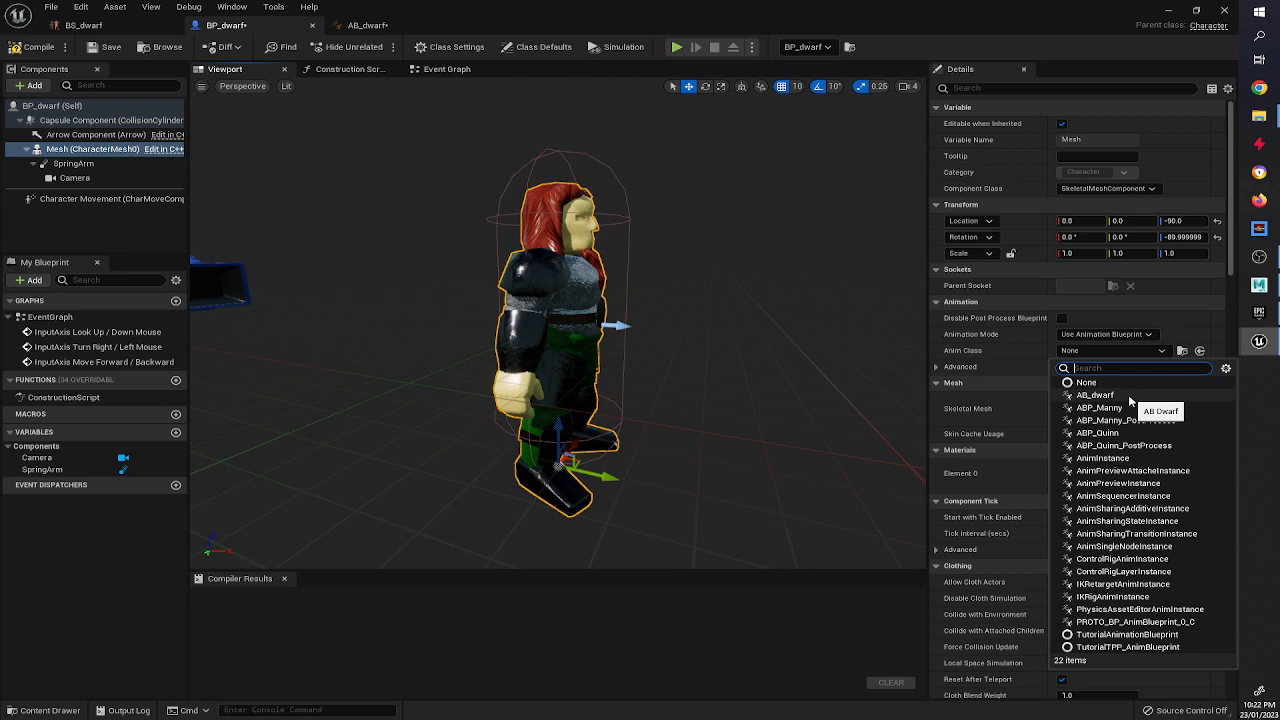
{"action": "left_click", "coordinate": [1095, 395]}
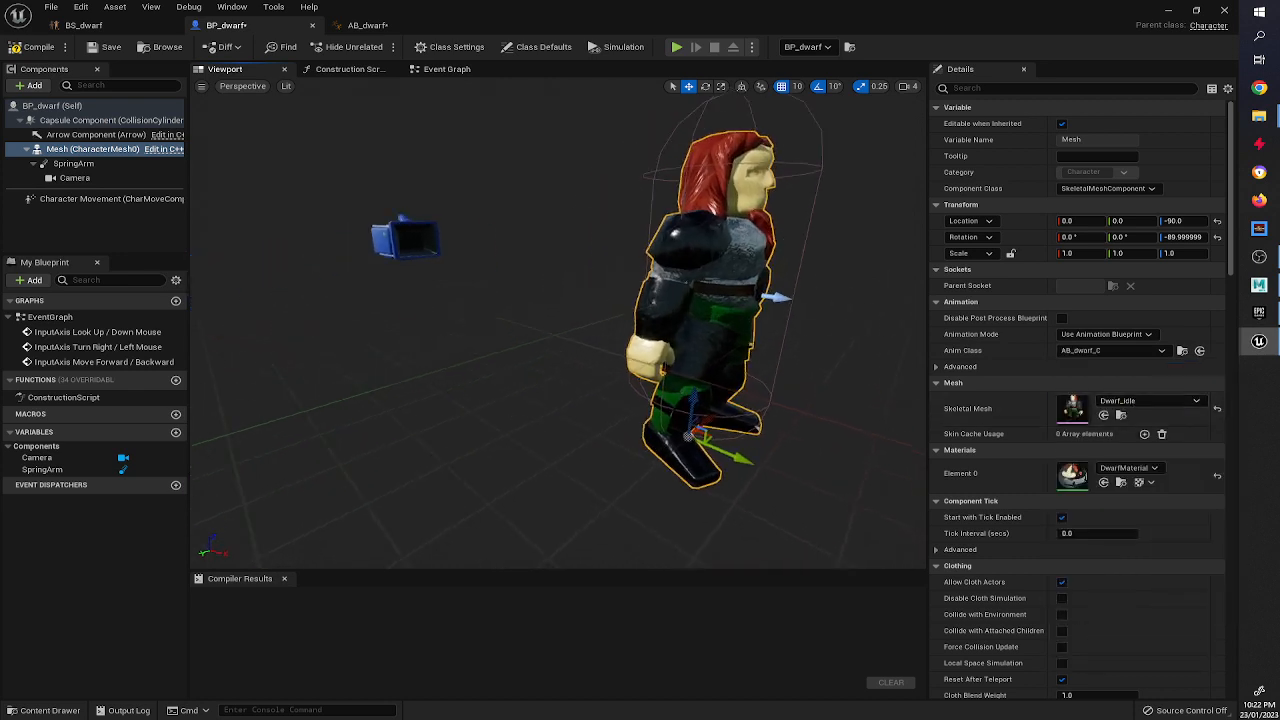
{"action": "left_click", "coordinate": [38, 46]}
Play the level and walk the dwarf forward to test the movement animation.
{"action": "left_click", "coordinate": [1169, 11]}
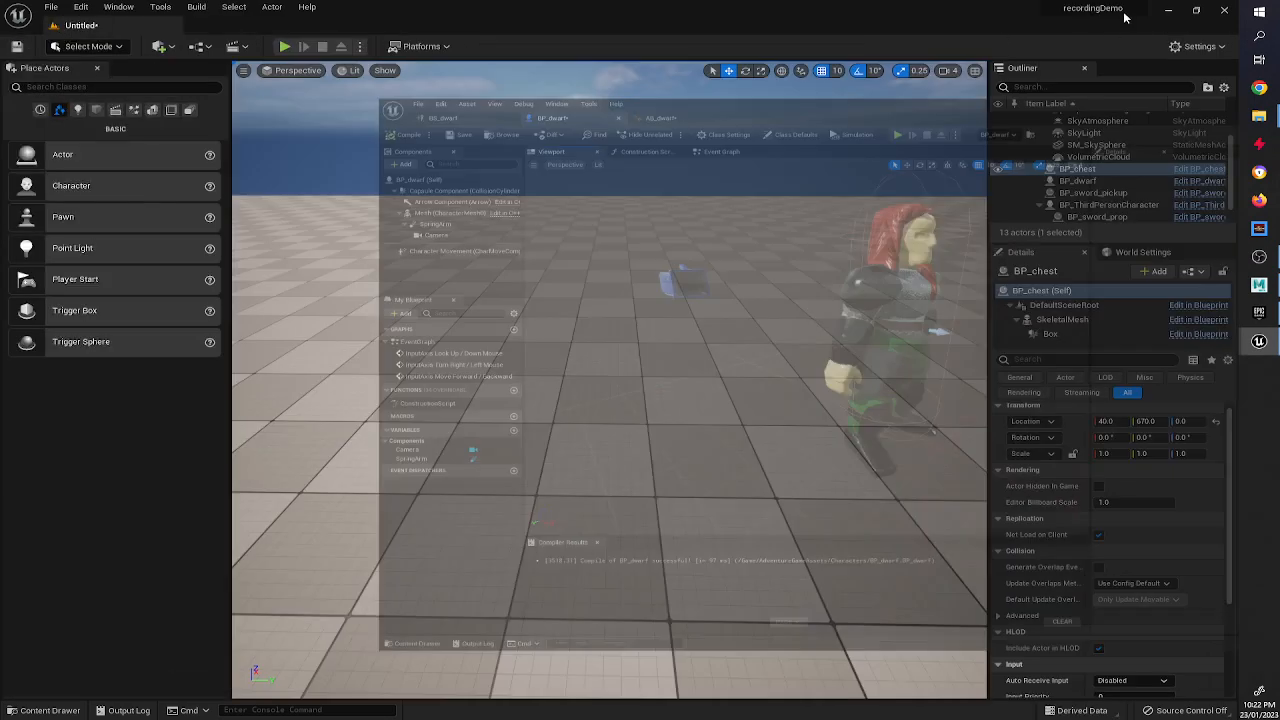
{"action": "left_click", "coordinate": [284, 46]}
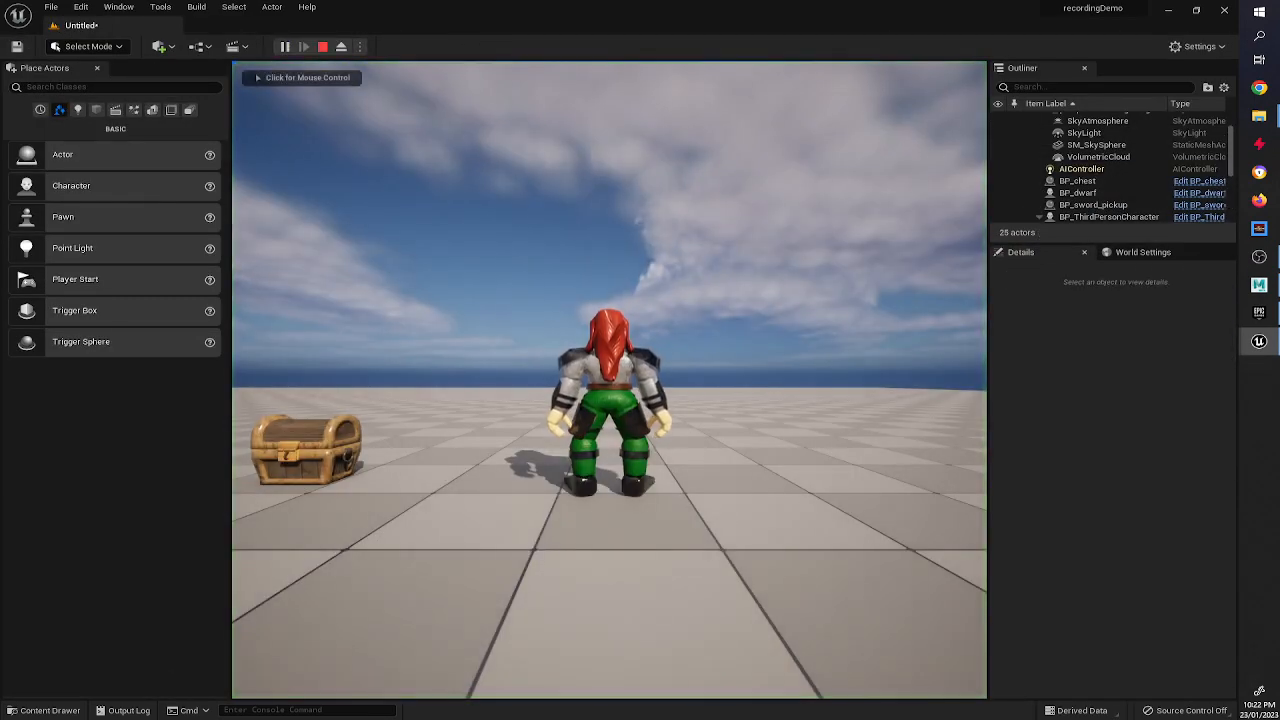
{"action": "left_click", "coordinate": [609, 380]}
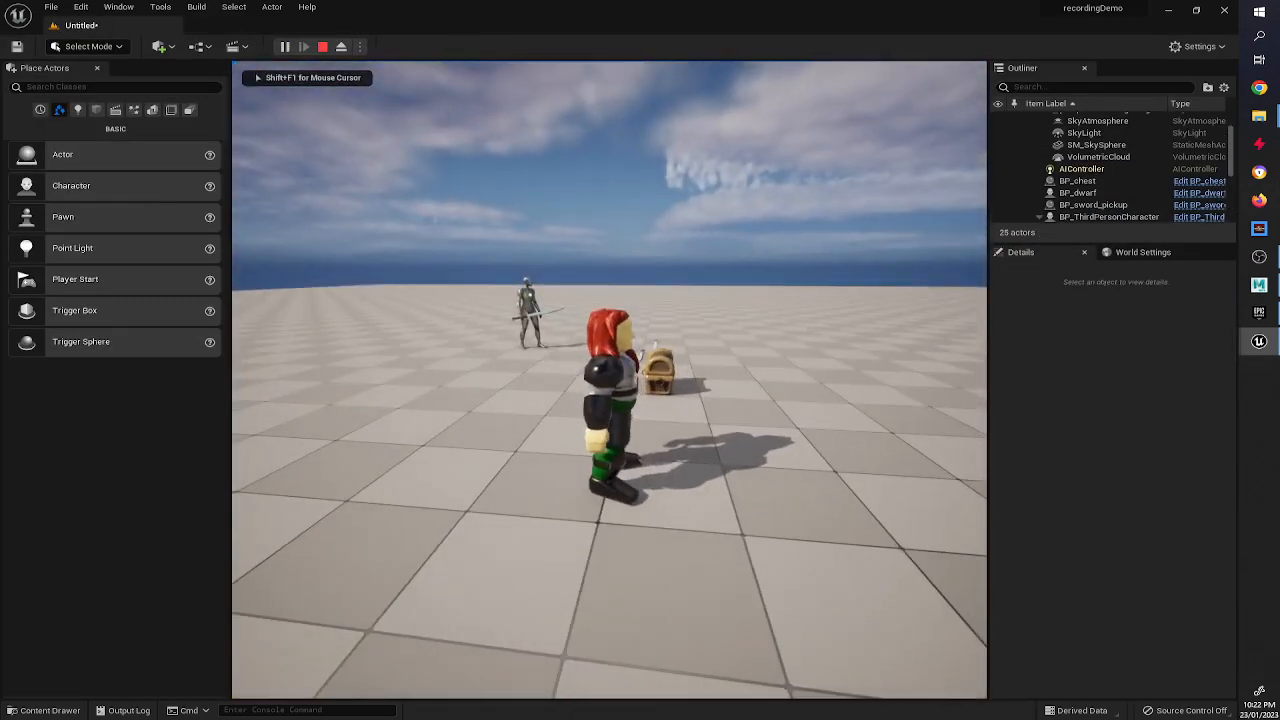
{"action": "key", "text": "w"}
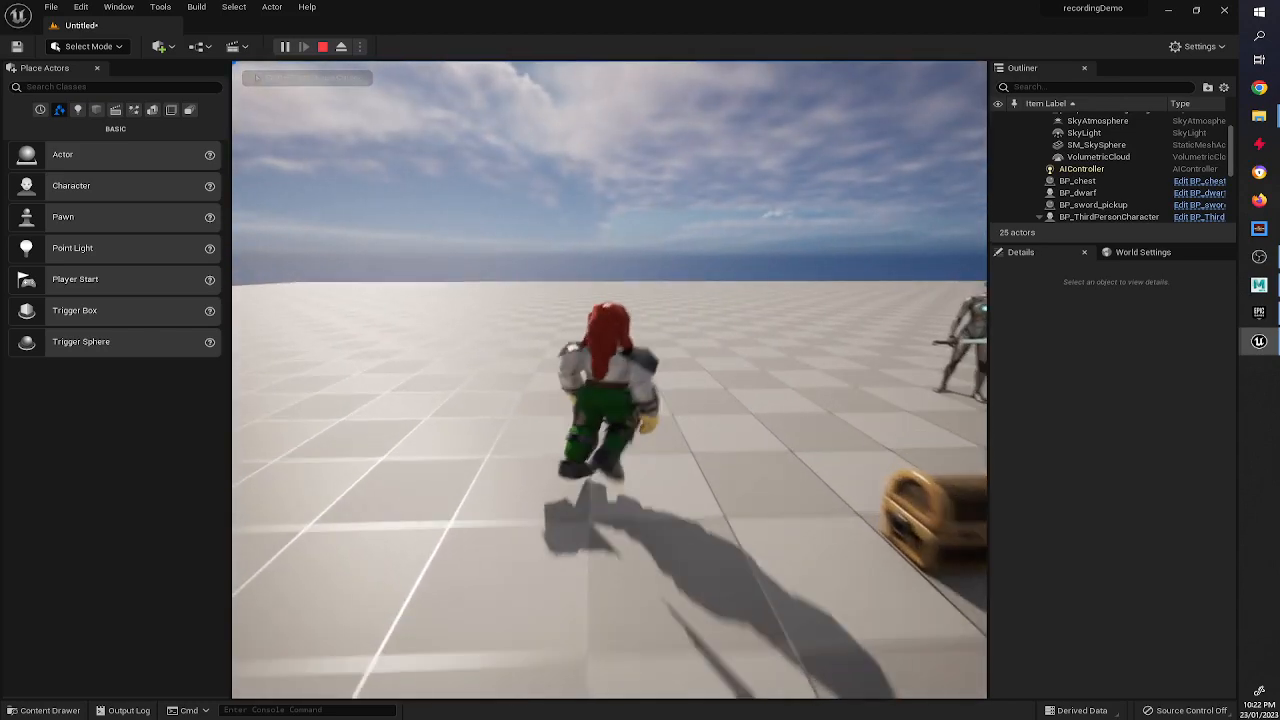
{"action": "key", "text": "w"}
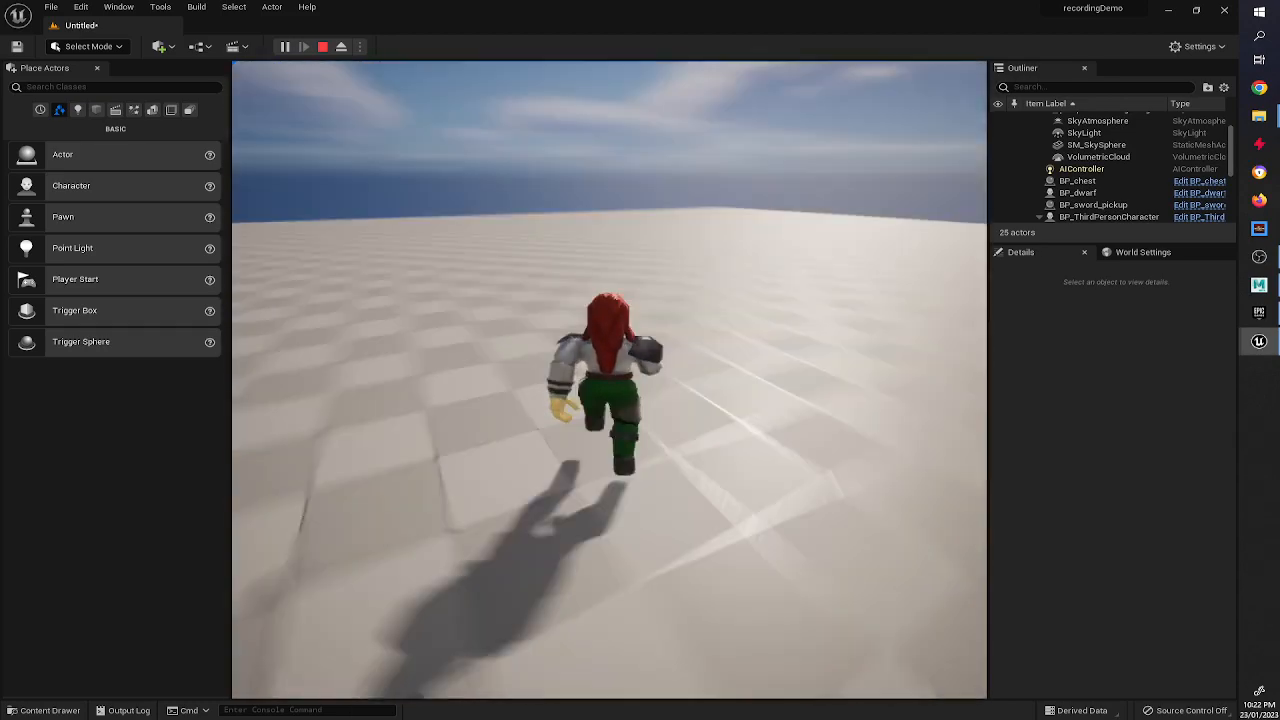
{"action": "key", "text": "w"}
{"action": "key", "text": "w"}
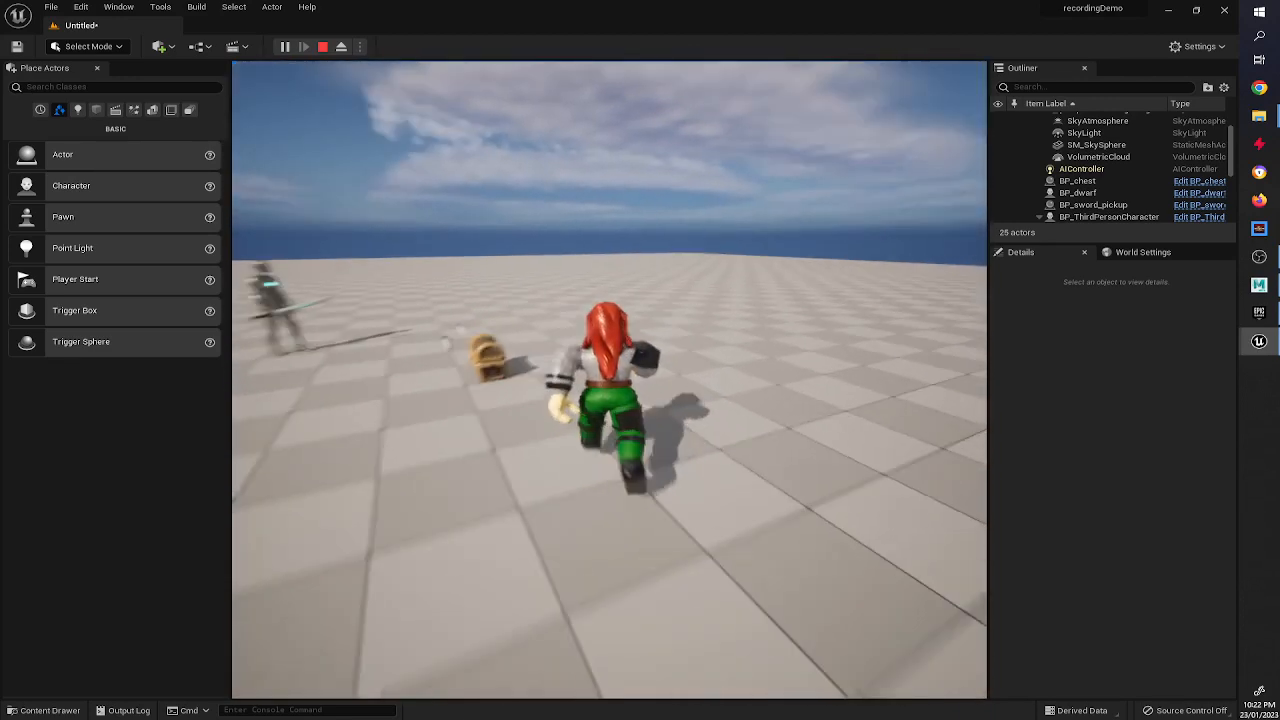
Stop the play session, open BP_dwarf, set the Character Movement's Max Walk Speed to 150 and compile.
{"action": "key", "text": "Escape"}
{"action": "left_click", "coordinate": [510, 430]}
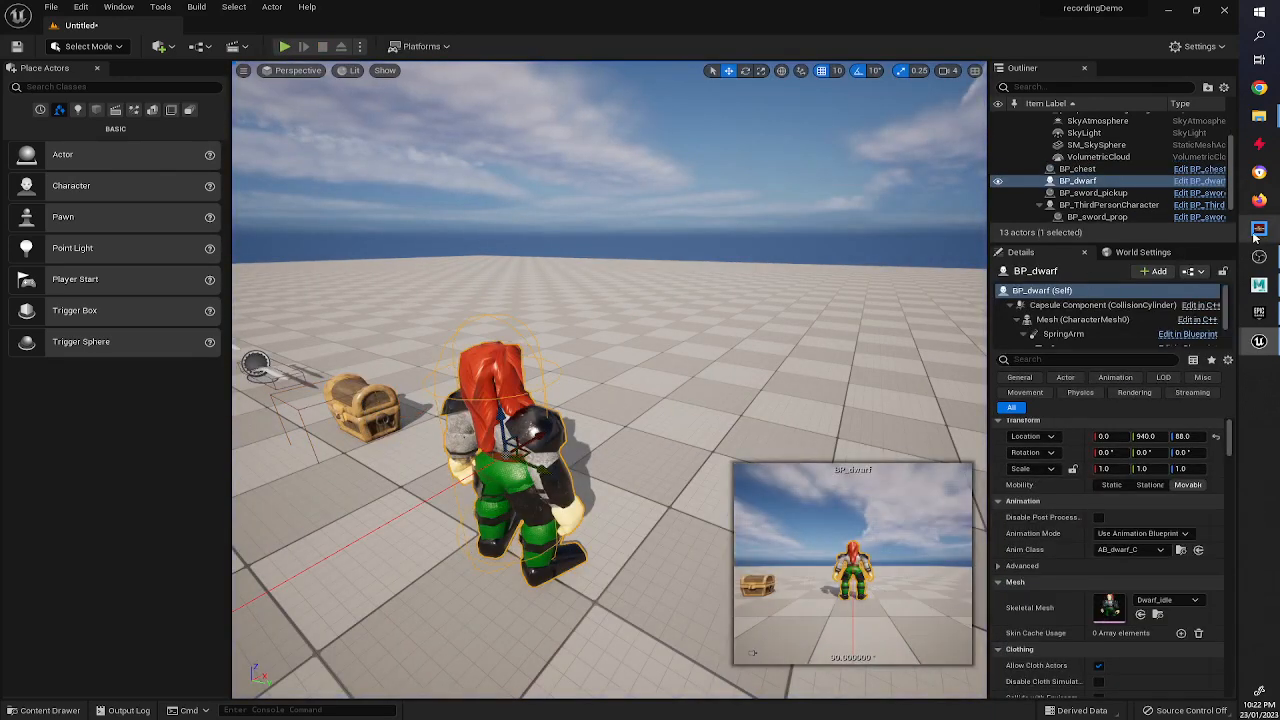
{"action": "left_click", "coordinate": [1199, 180]}
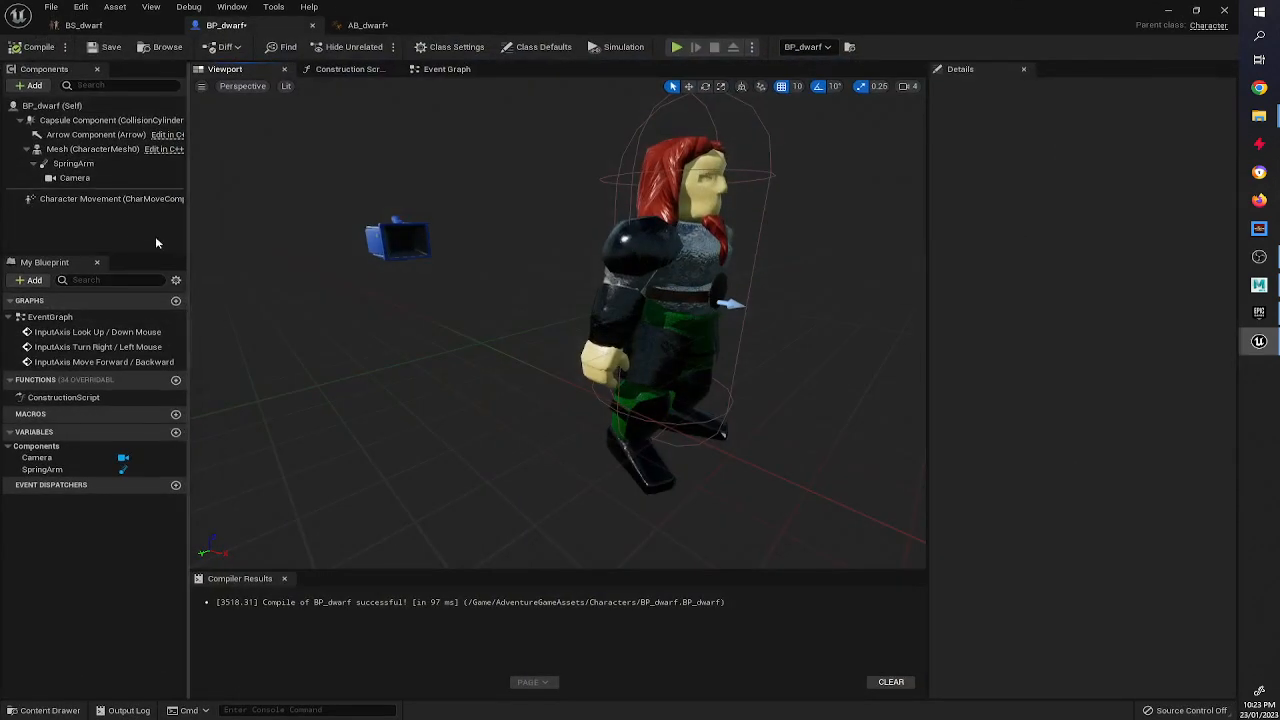
{"action": "left_click", "coordinate": [110, 198]}
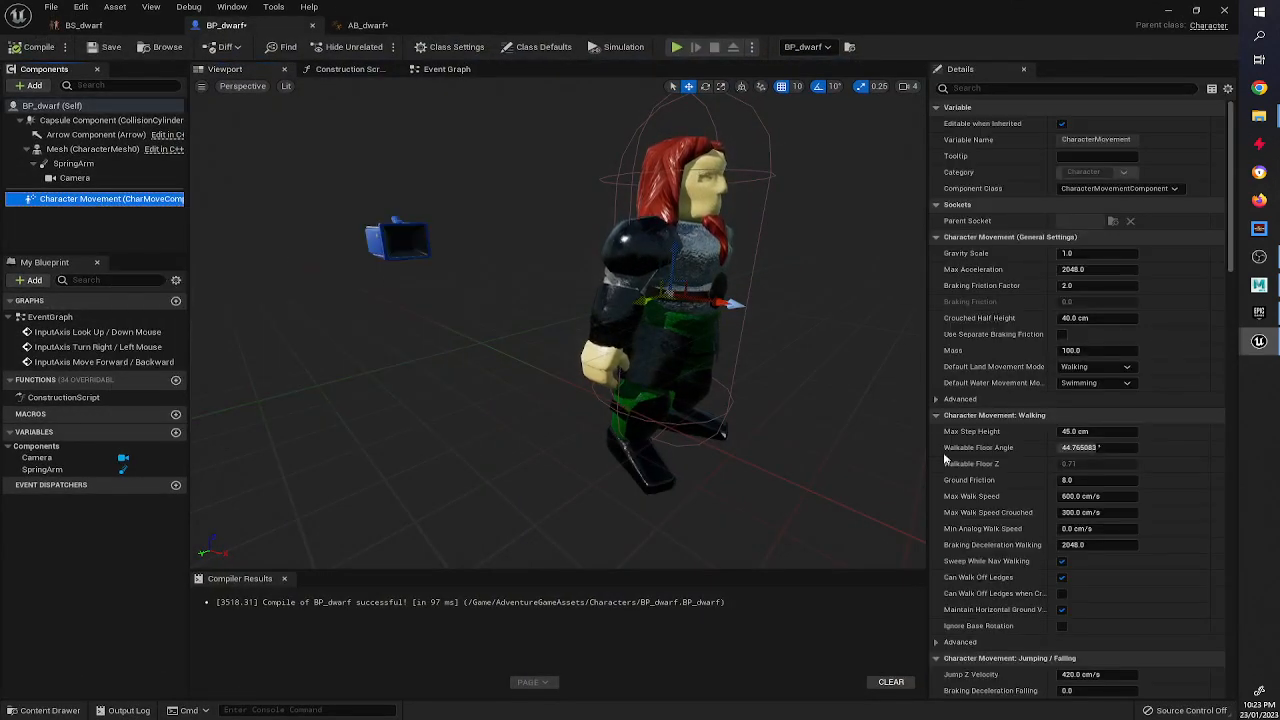
{"action": "left_click", "coordinate": [1089, 494]}
{"action": "type", "text": "150"}
{"action": "key", "text": "Return"}
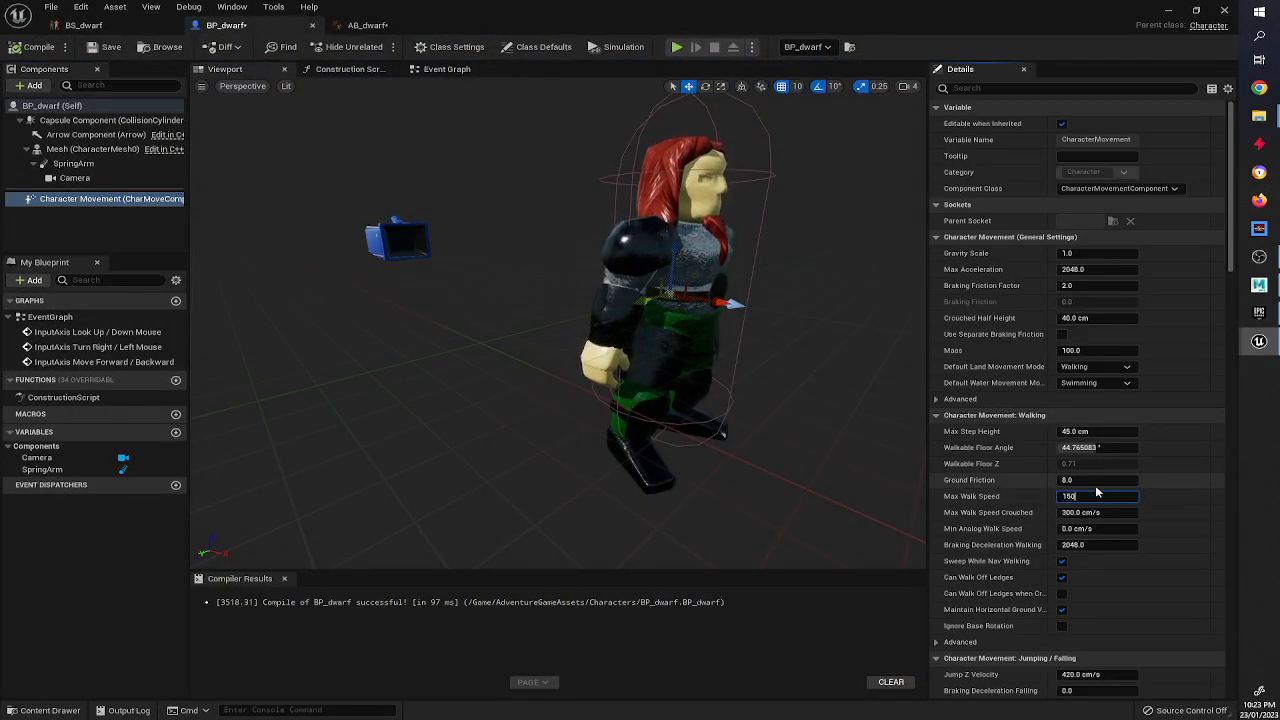
{"action": "left_click", "coordinate": [39, 47]}
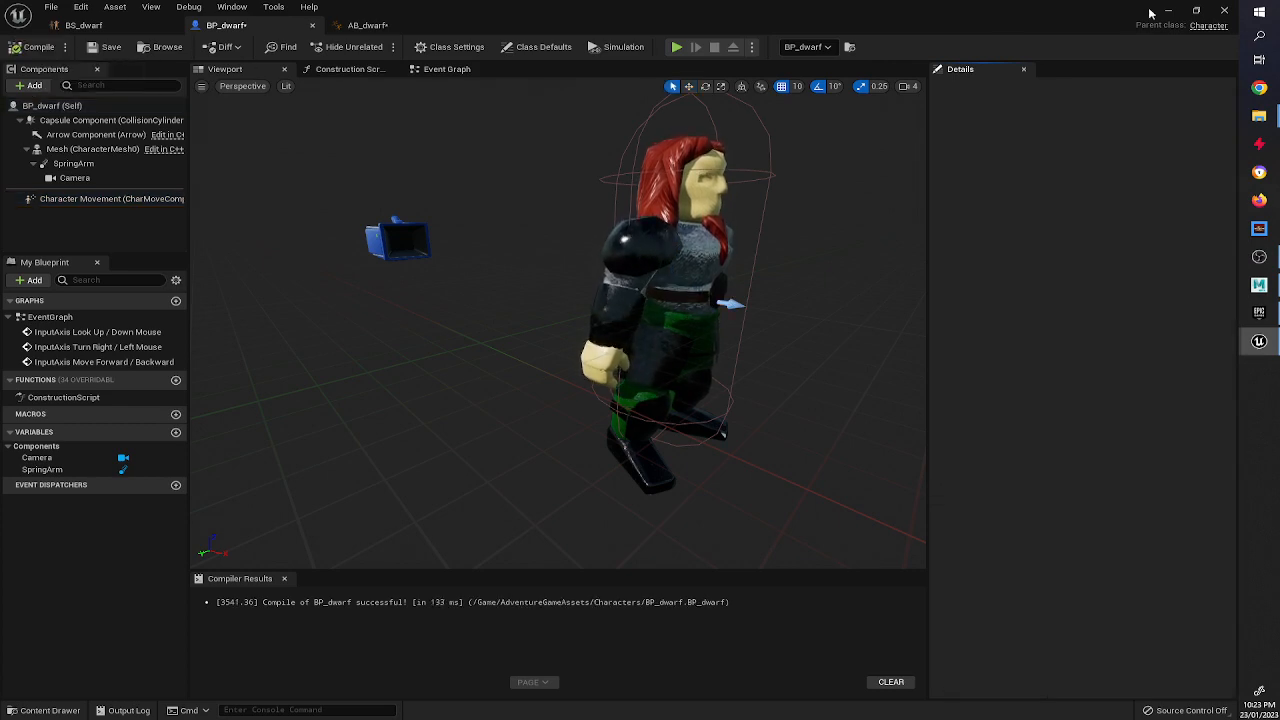
Play the level and walk the dwarf in all directions to test the slower movement animation.
{"action": "left_click", "coordinate": [1169, 10]}
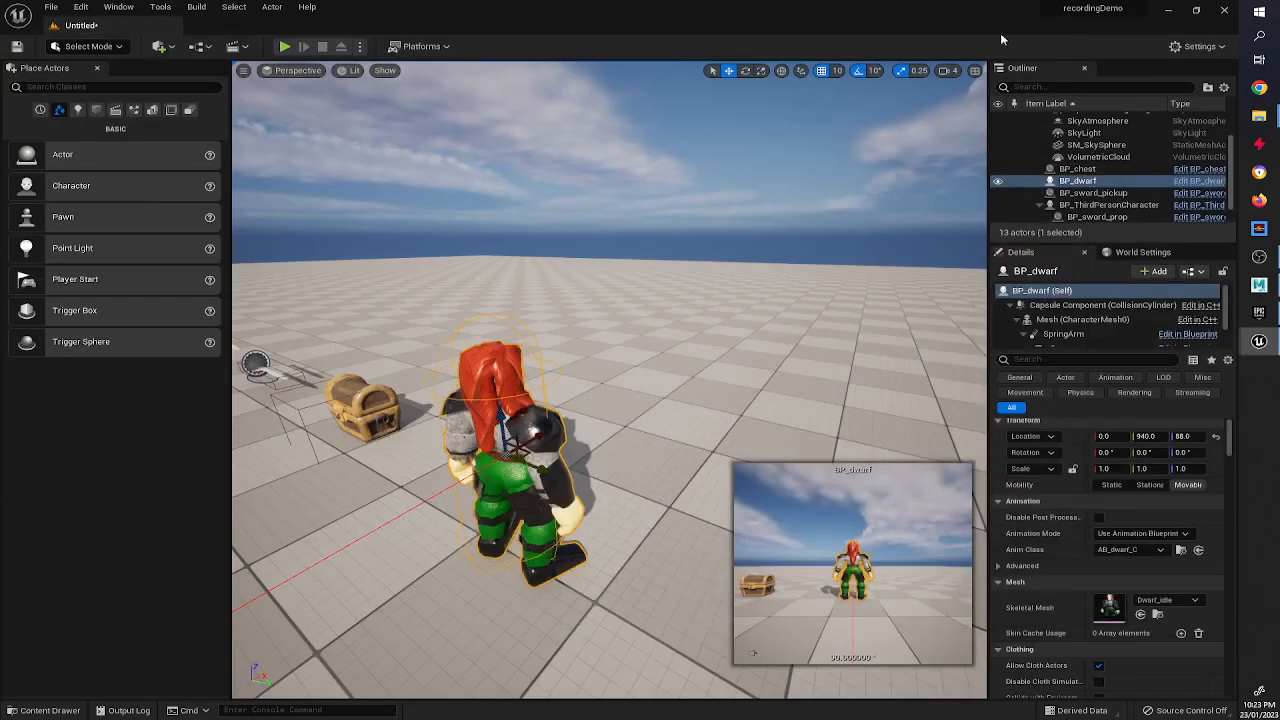
{"action": "left_click", "coordinate": [287, 46]}
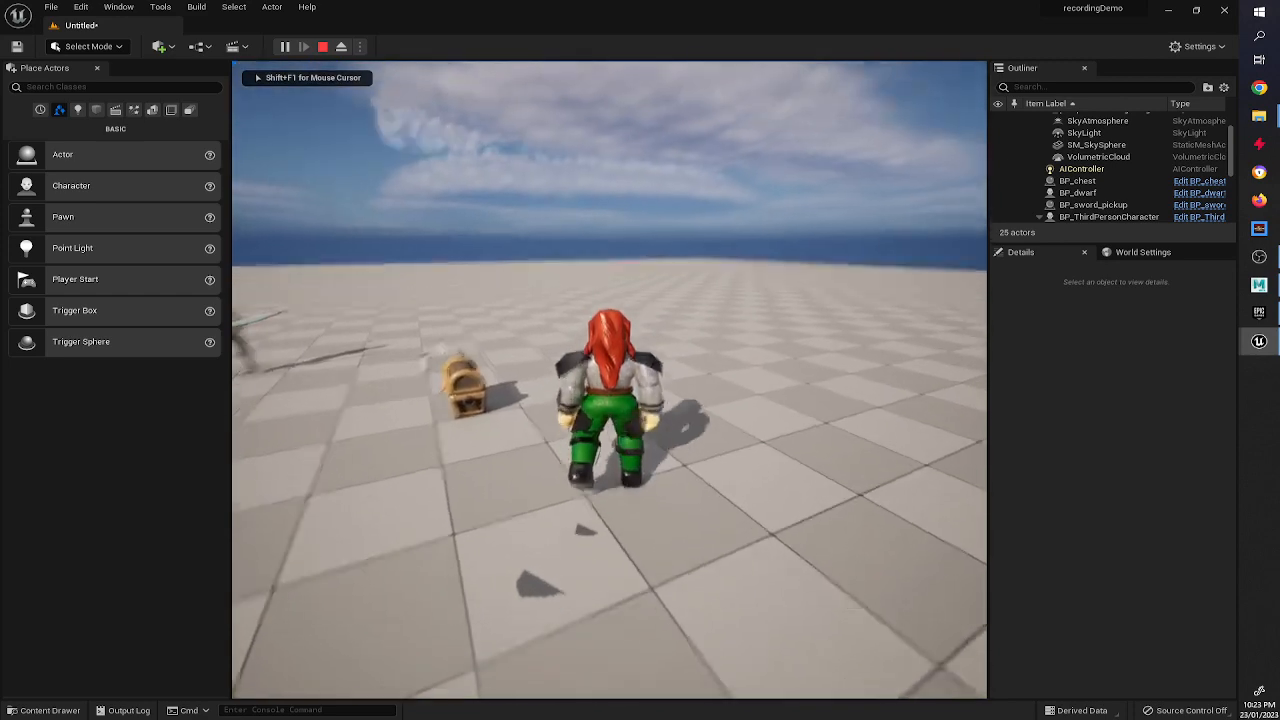
{"action": "key", "text": "a"}
{"action": "key", "text": "s"}
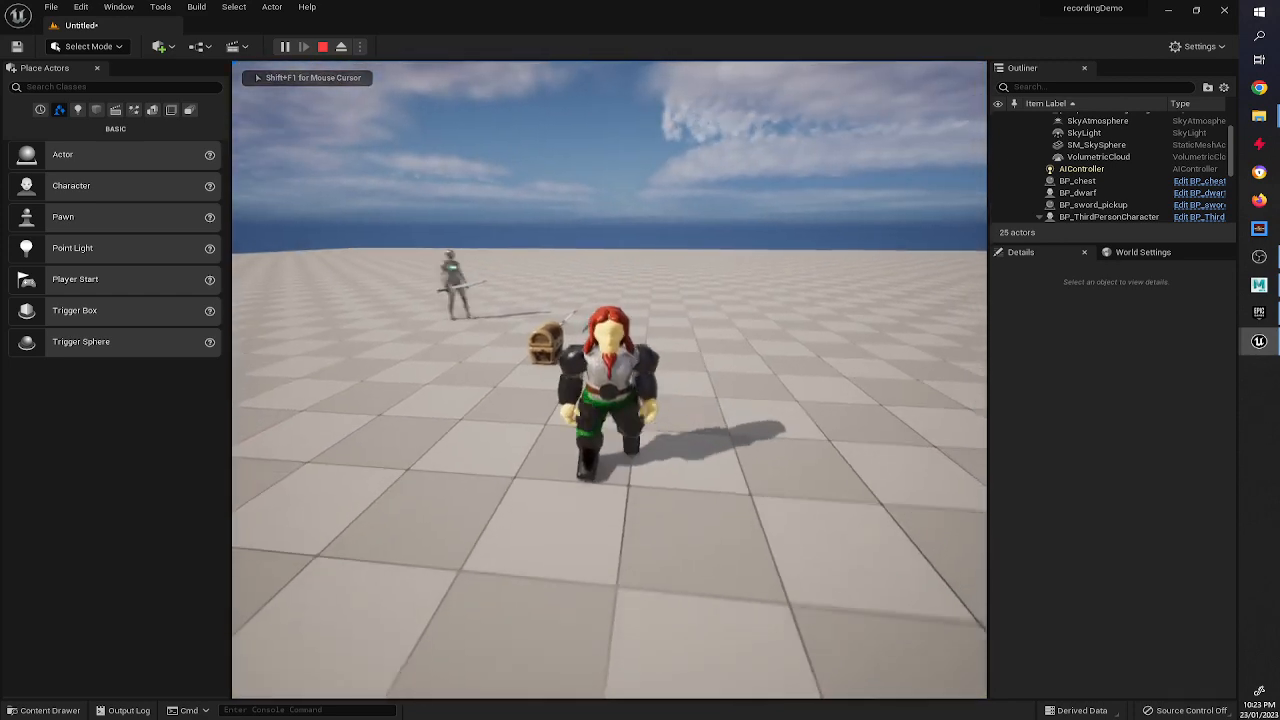
{"action": "key", "text": "w"}
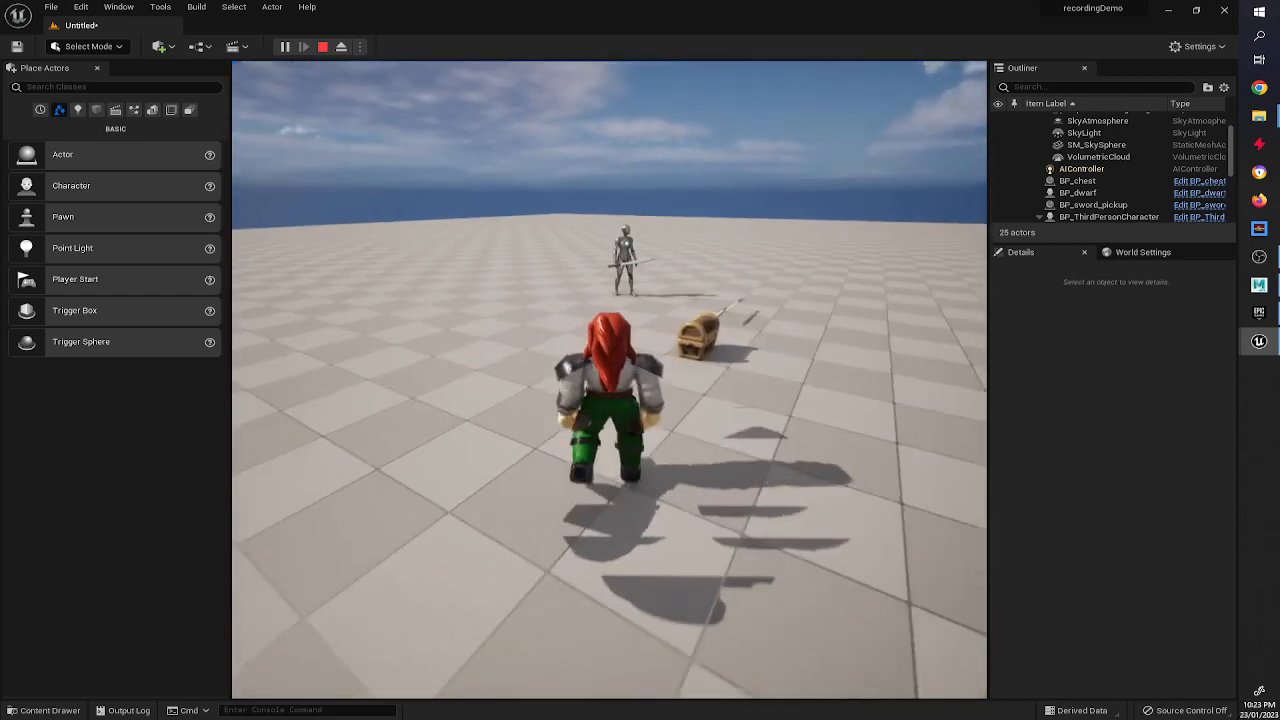
{"action": "key", "text": "w"}
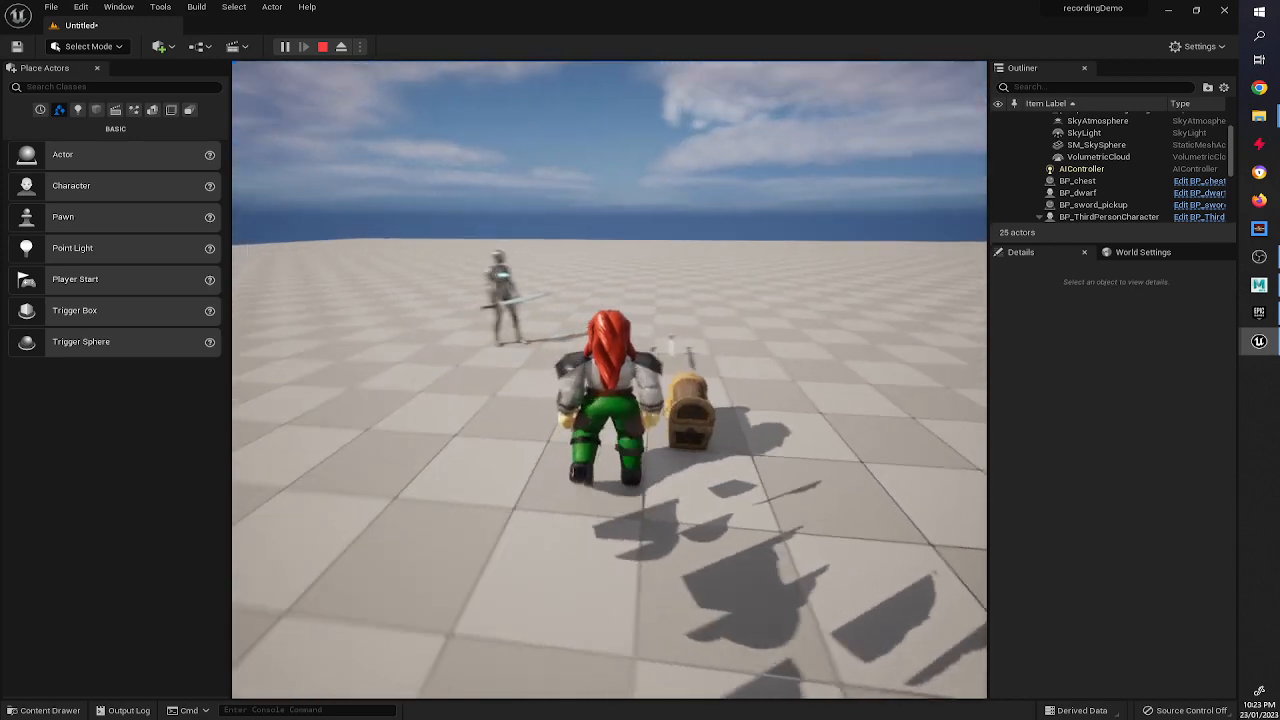
{"action": "key", "text": "w"}
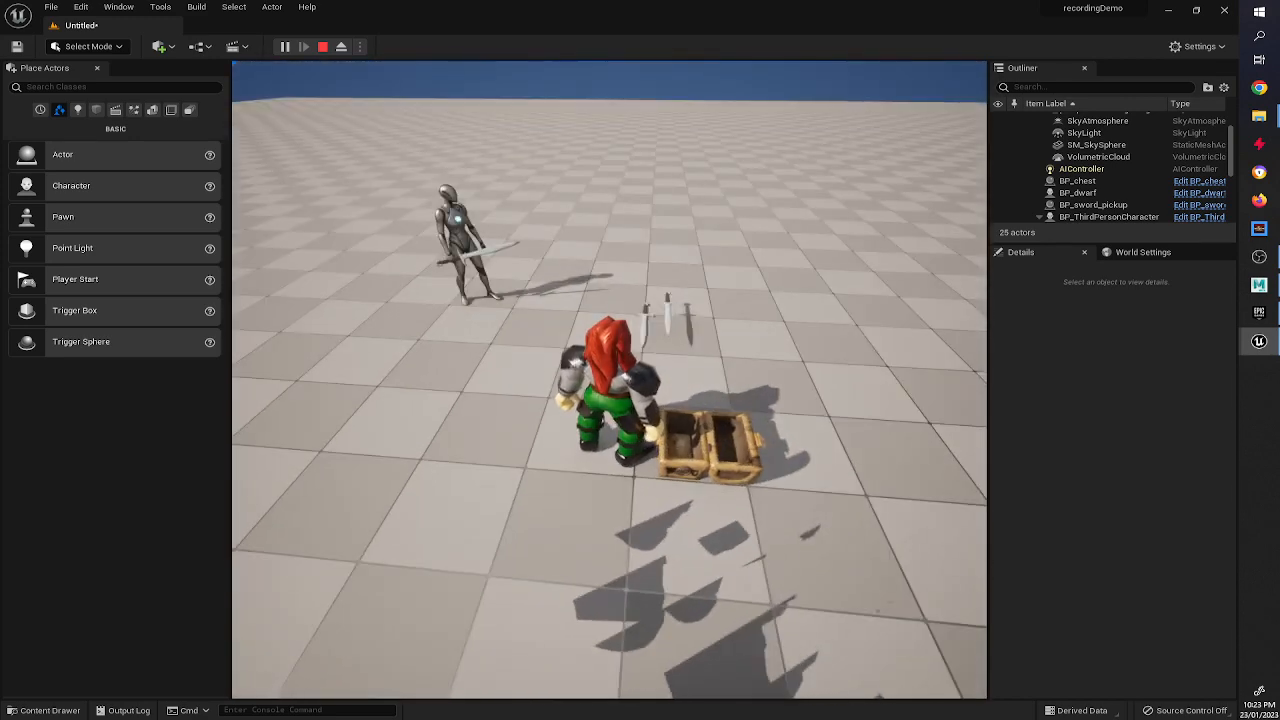
{"action": "key", "text": "w"}
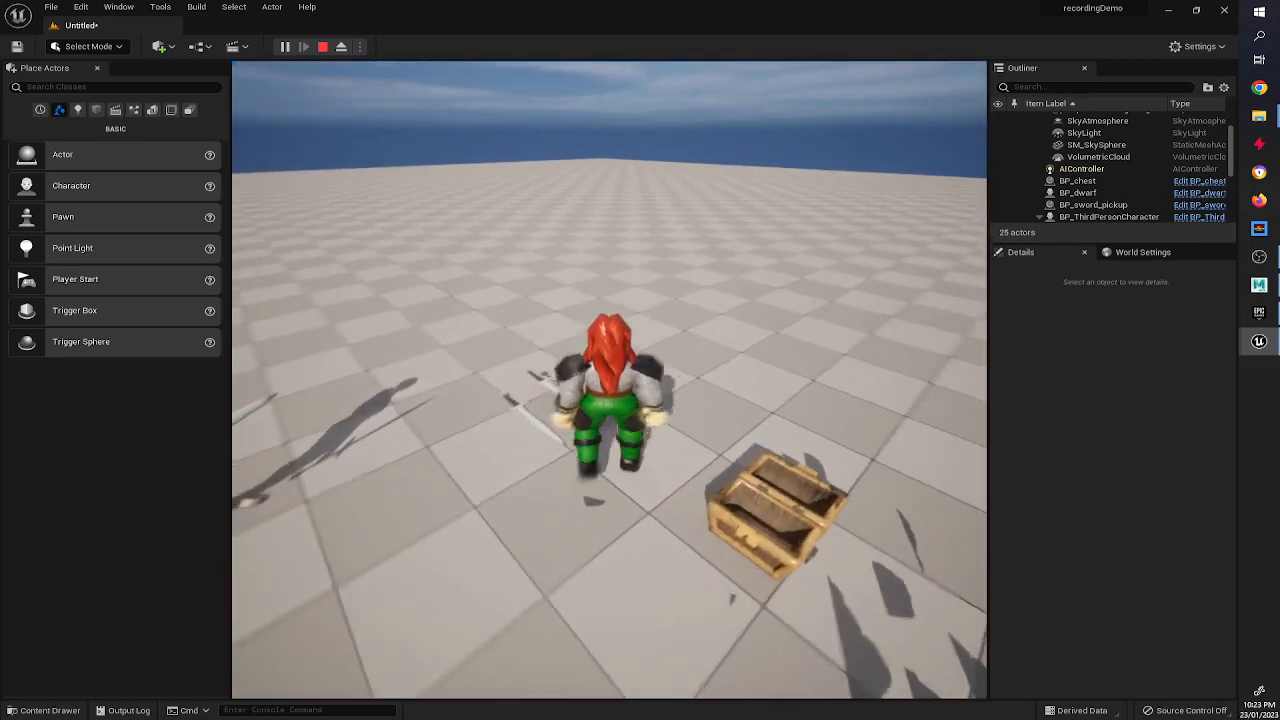
{"action": "key", "text": "e"}
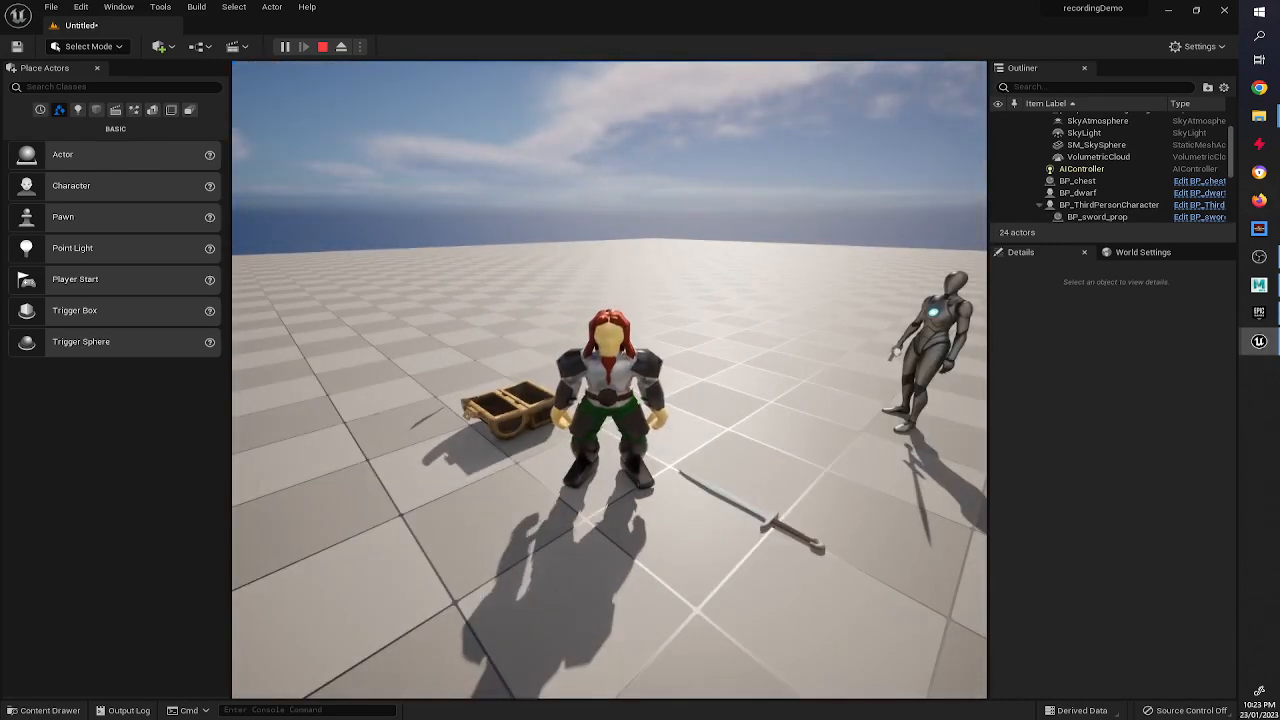
{"action": "key", "text": "w"}
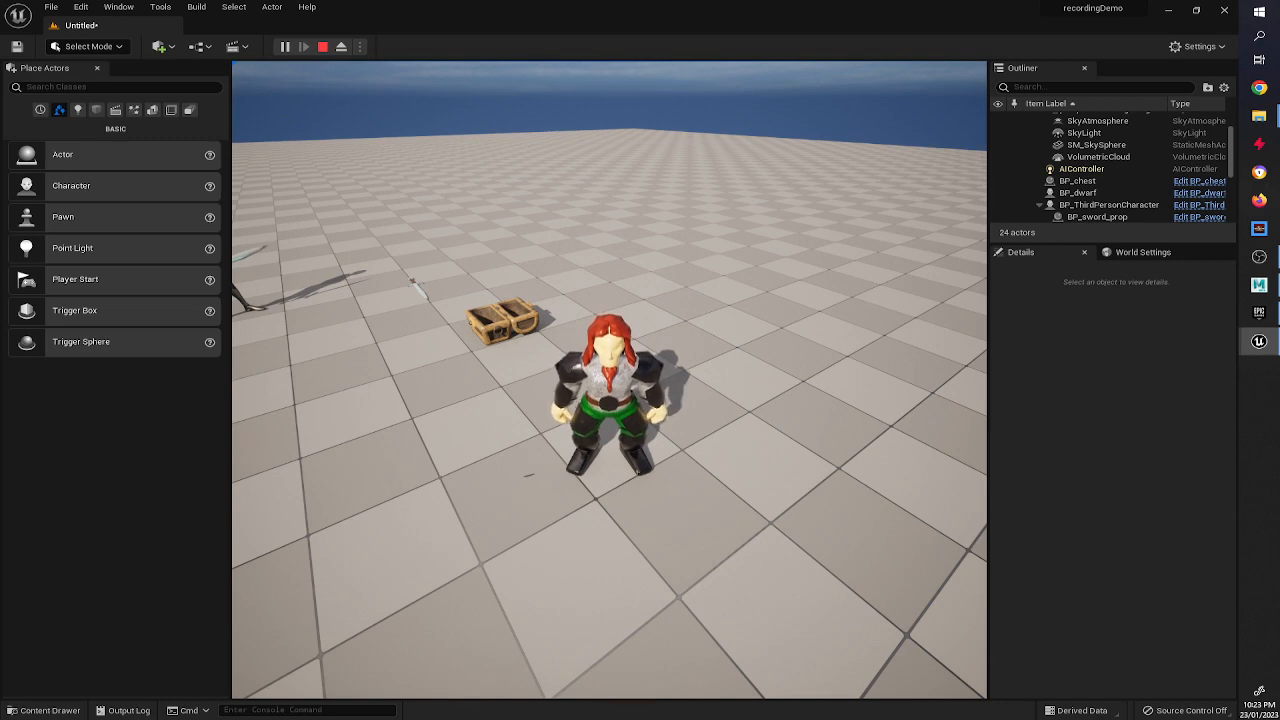
{"action": "key", "text": "w"}
{"action": "key", "text": "d"}
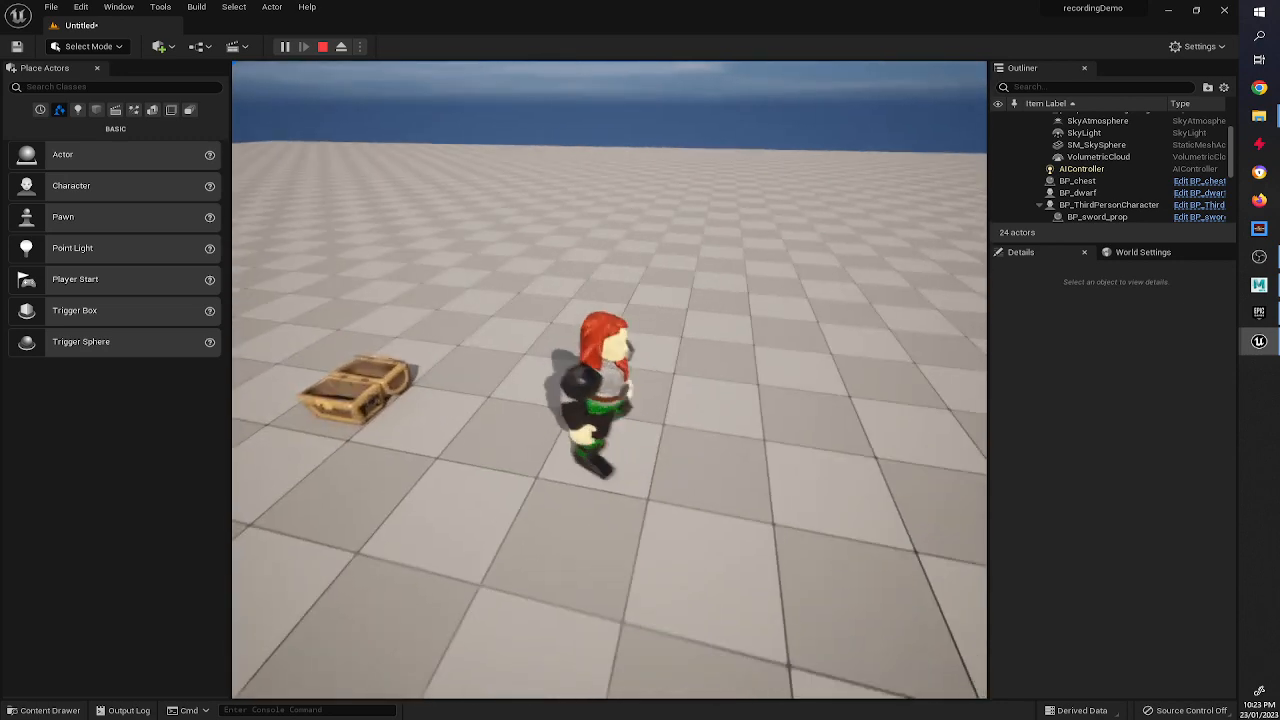
{"action": "key", "text": "s"}
{"action": "key", "text": "w"}
{"action": "key", "text": "s"}
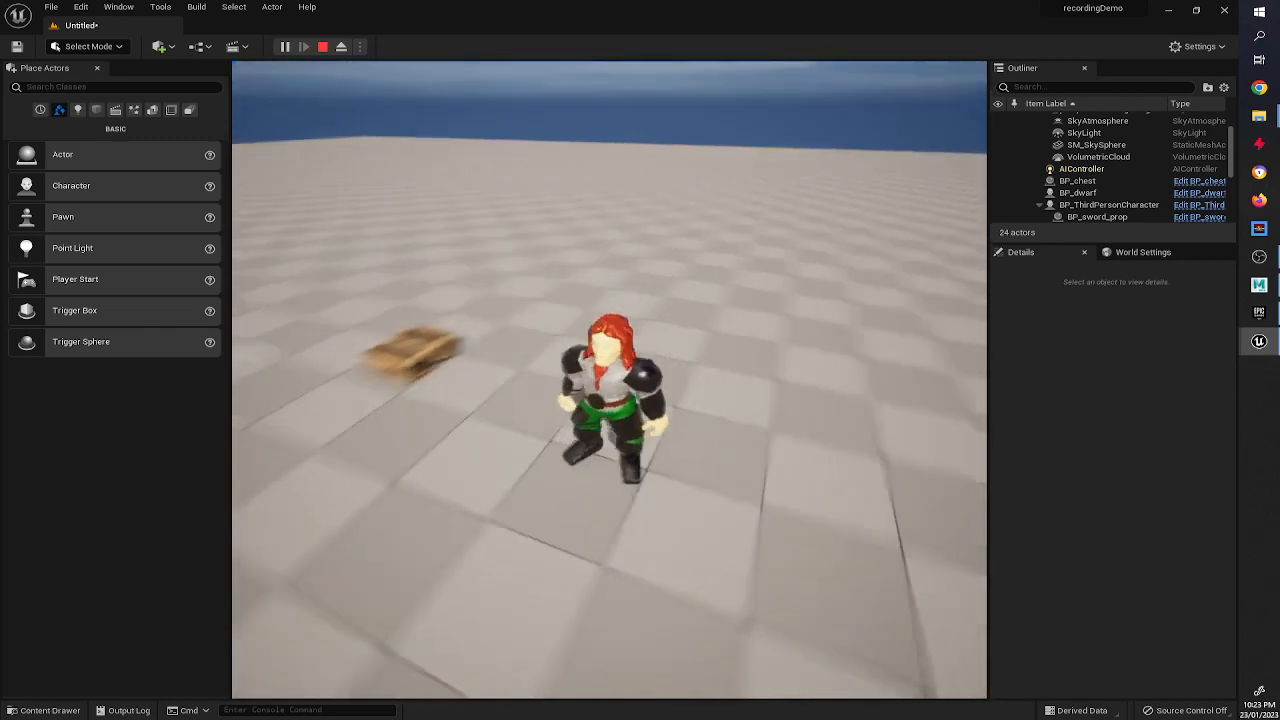
{"action": "key", "text": "w"}
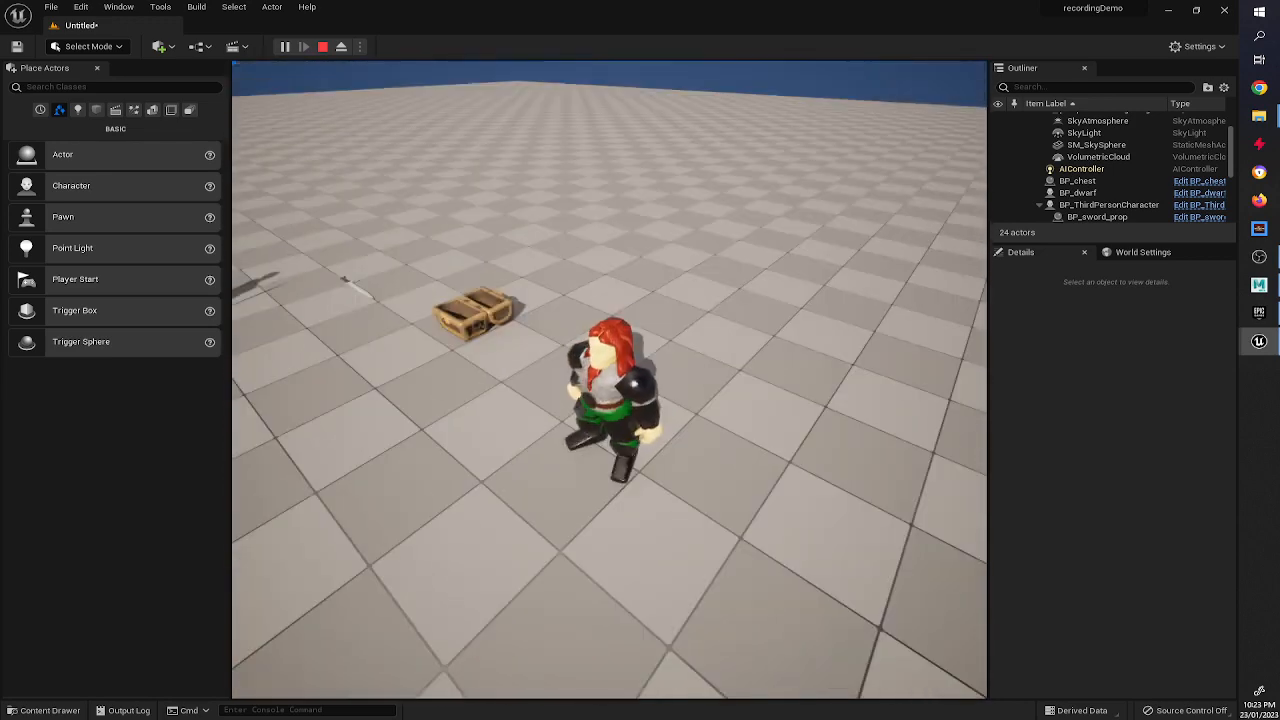
{"action": "key", "text": "a"}
{"action": "key", "text": "w"}
{"action": "key", "text": "a"}
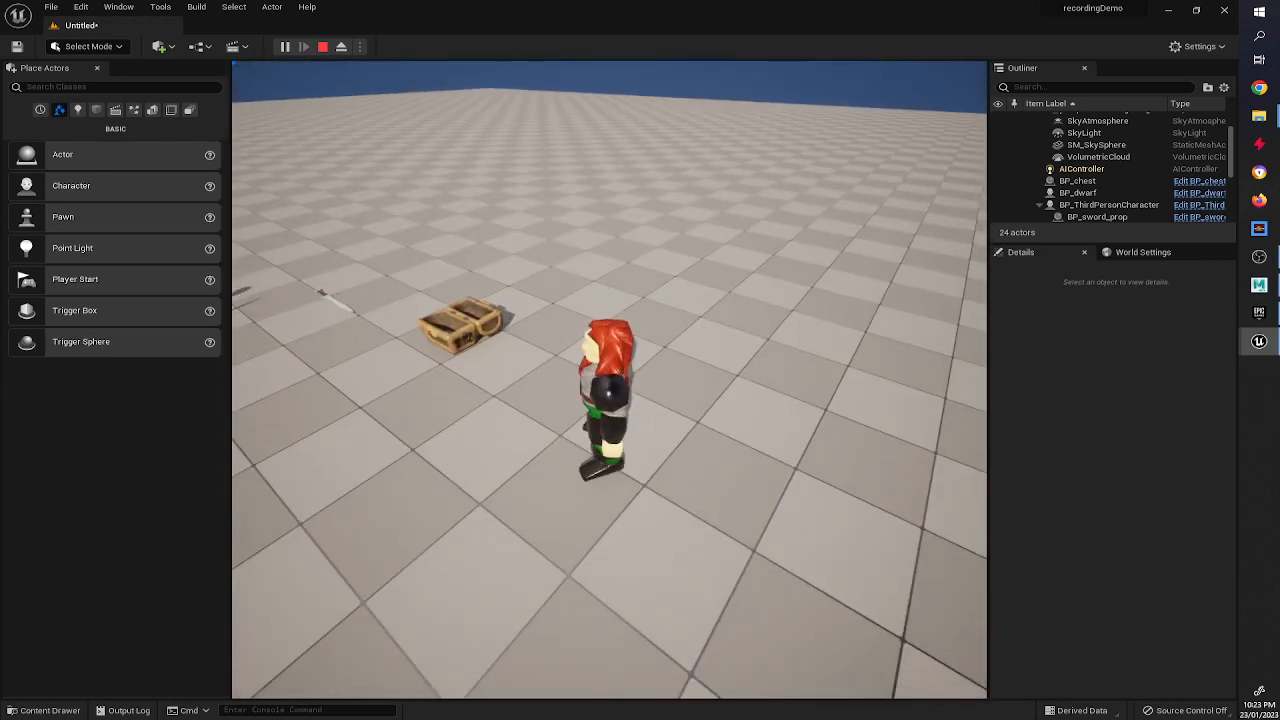
{"action": "key", "text": "w"}
{"action": "key", "text": "w"}
{"action": "key", "text": "a"}
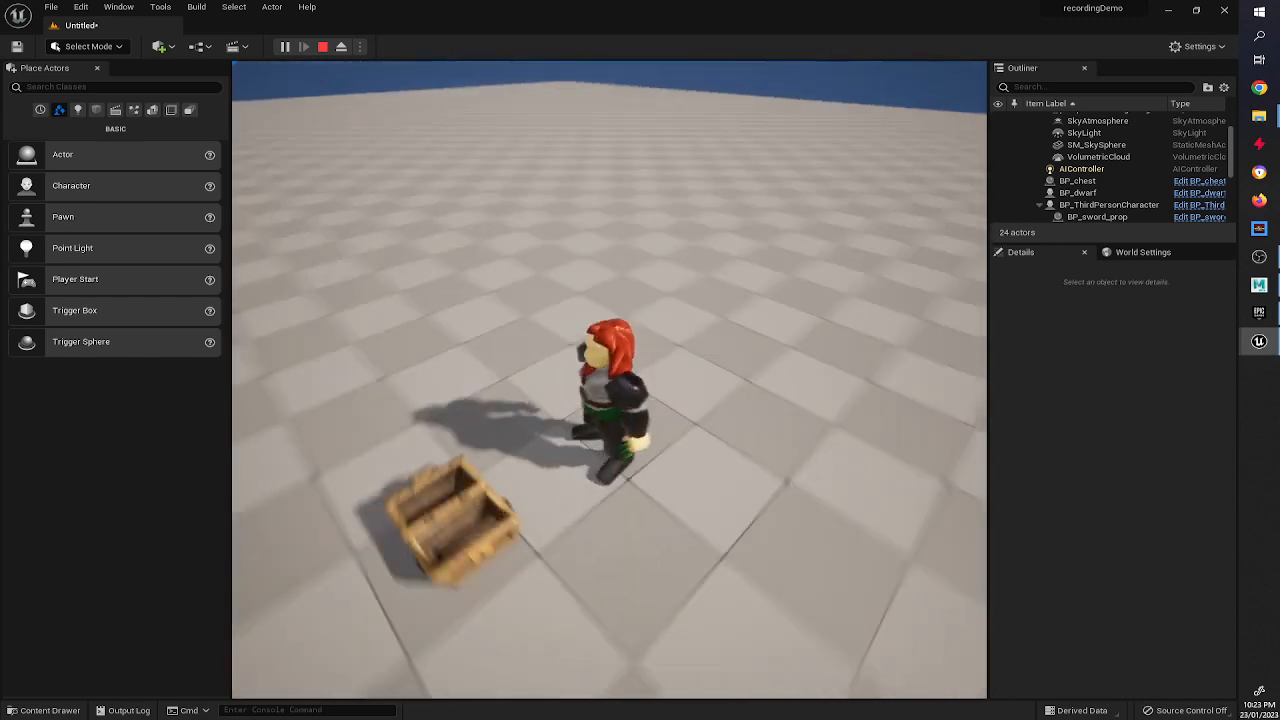
{"action": "key", "text": "w"}
{"action": "key", "text": "a"}
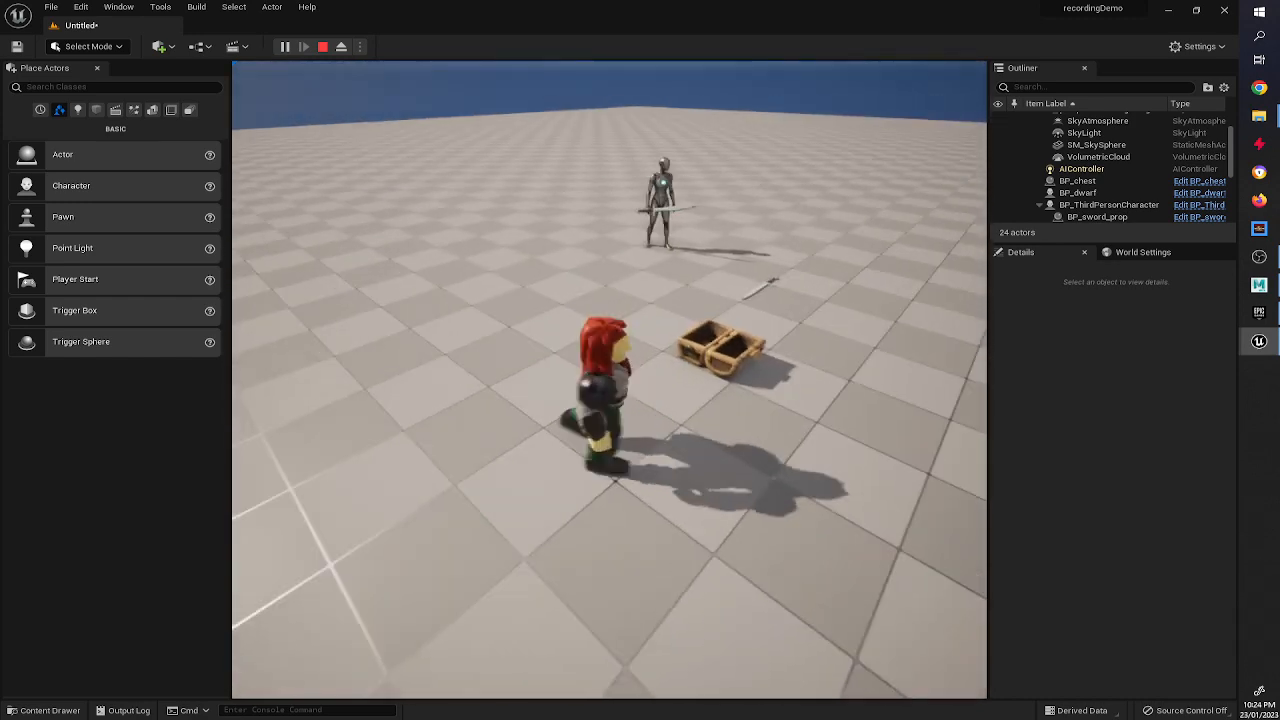
{"action": "key", "text": "s"}
{"action": "key", "text": "d"}
{"action": "key", "text": "w"}
{"action": "key", "text": "Escape"}
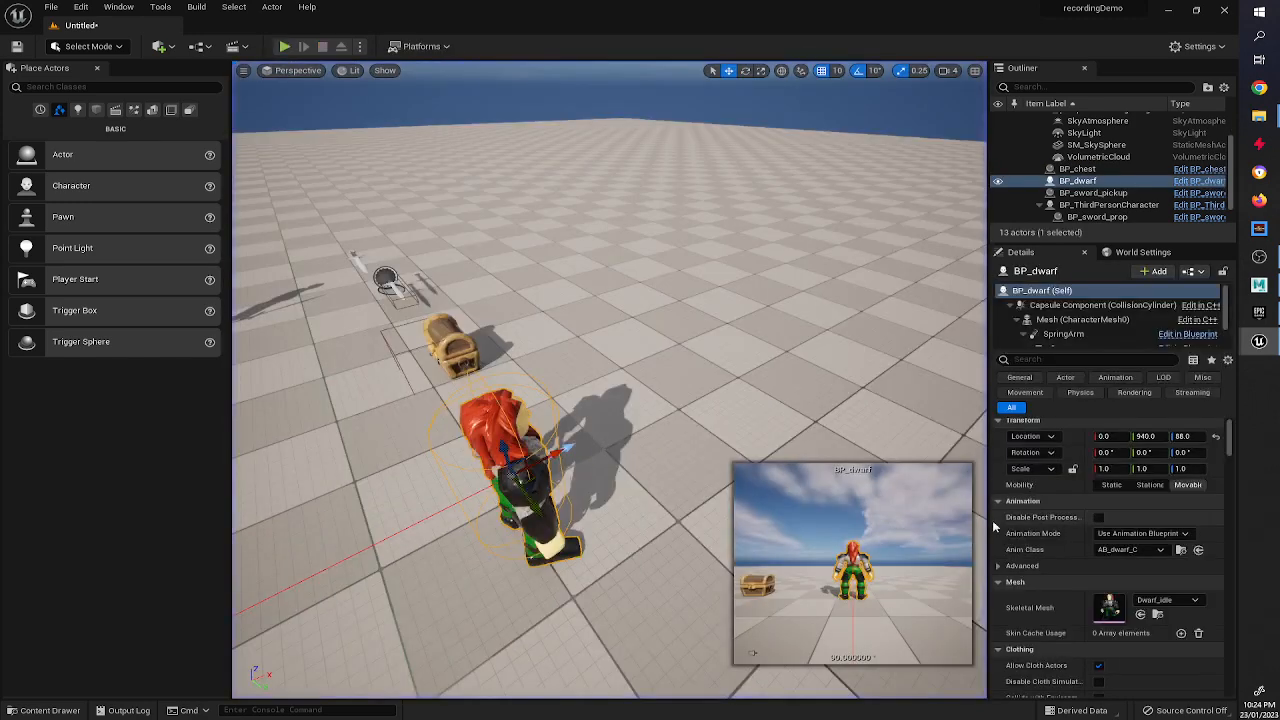
In BP_dwarf's Event Graph, add an InputAxis Move Right / Left event node.
{"action": "left_click", "coordinate": [1216, 183]}
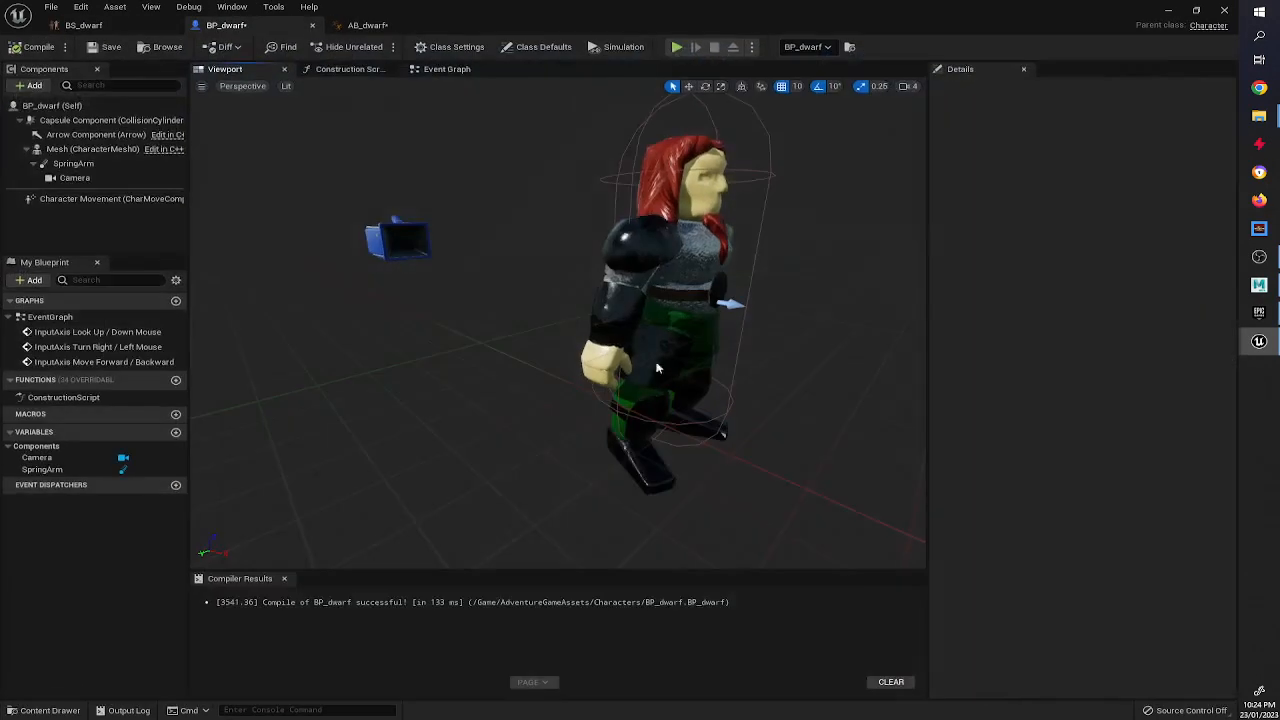
{"action": "left_click", "coordinate": [432, 69]}
{"action": "right_click_drag", "start_coordinate": [353, 453], "coordinate": [395, 410]}
{"action": "right_click_drag", "start_coordinate": [503, 369], "coordinate": [478, 312]}
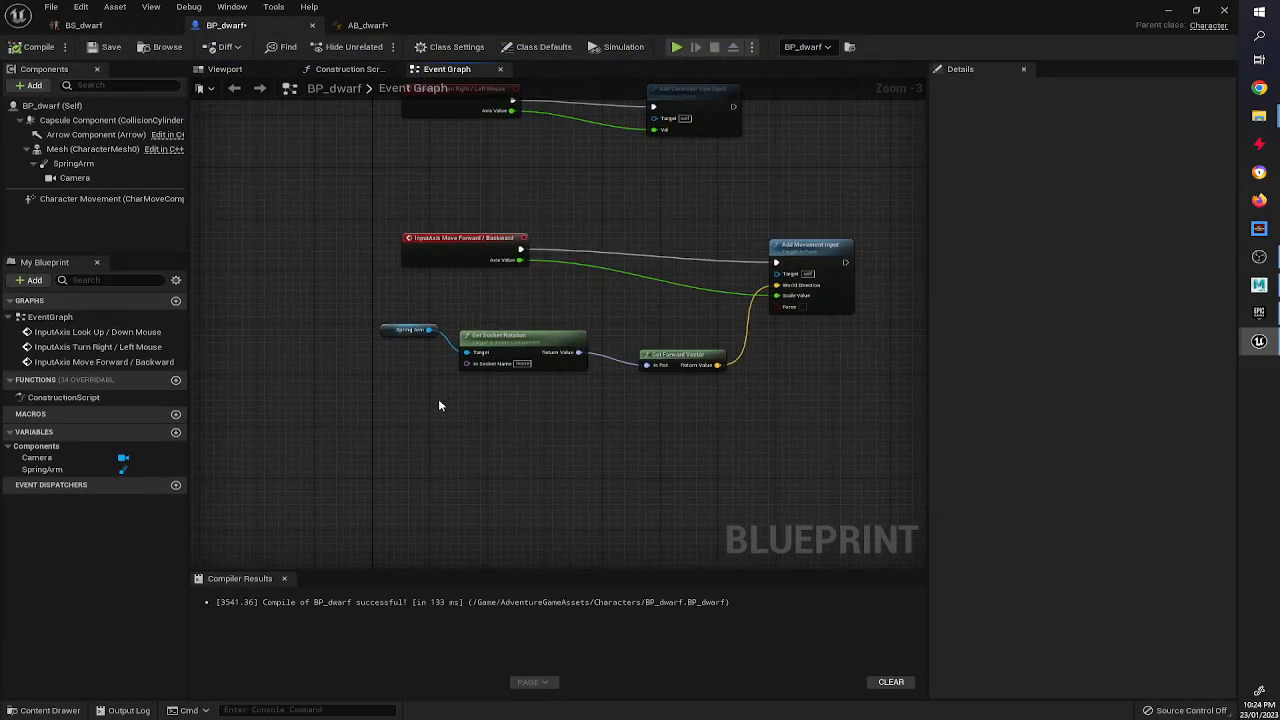
{"action": "right_click", "coordinate": [427, 430]}
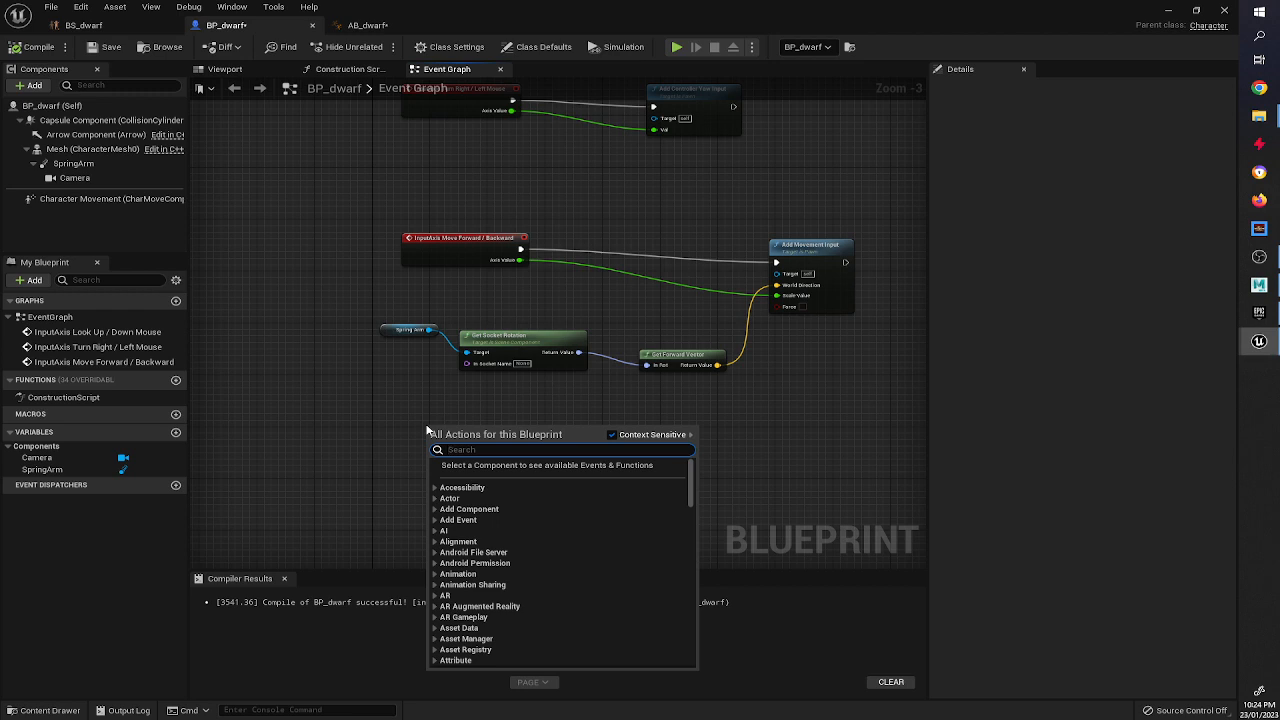
{"action": "type", "text": "Move right"}
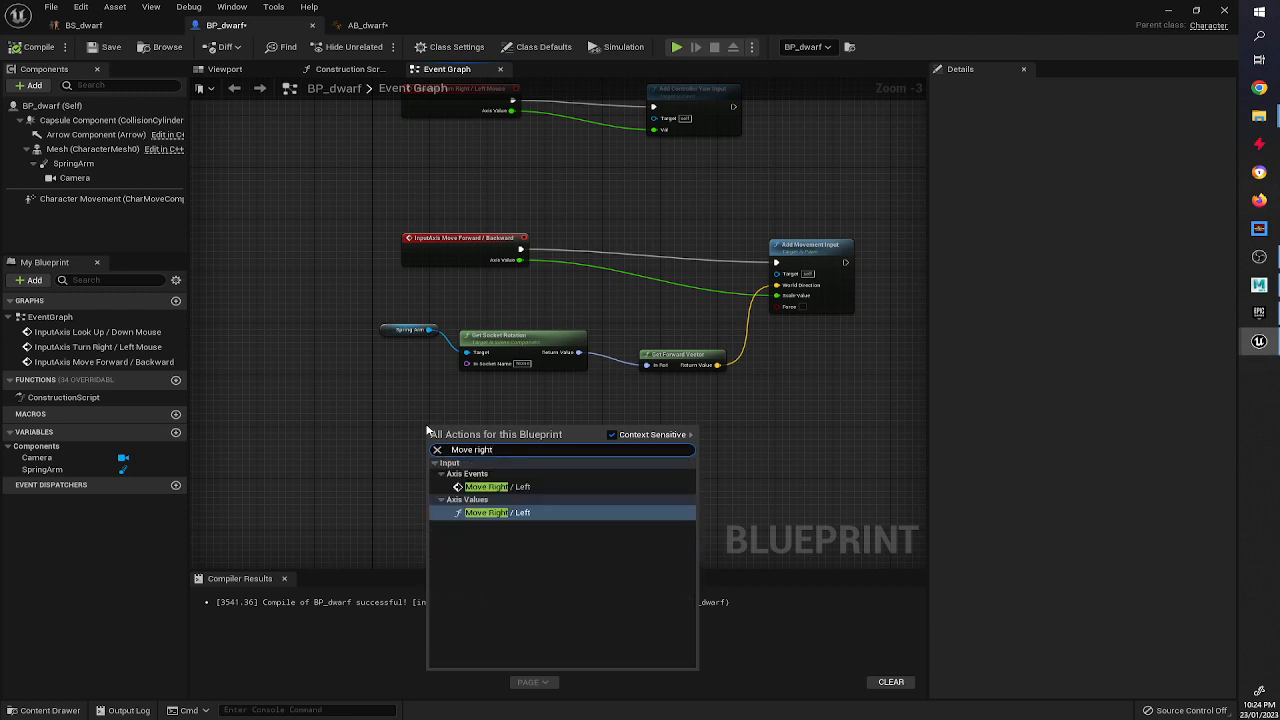
{"action": "left_click", "coordinate": [566, 485]}
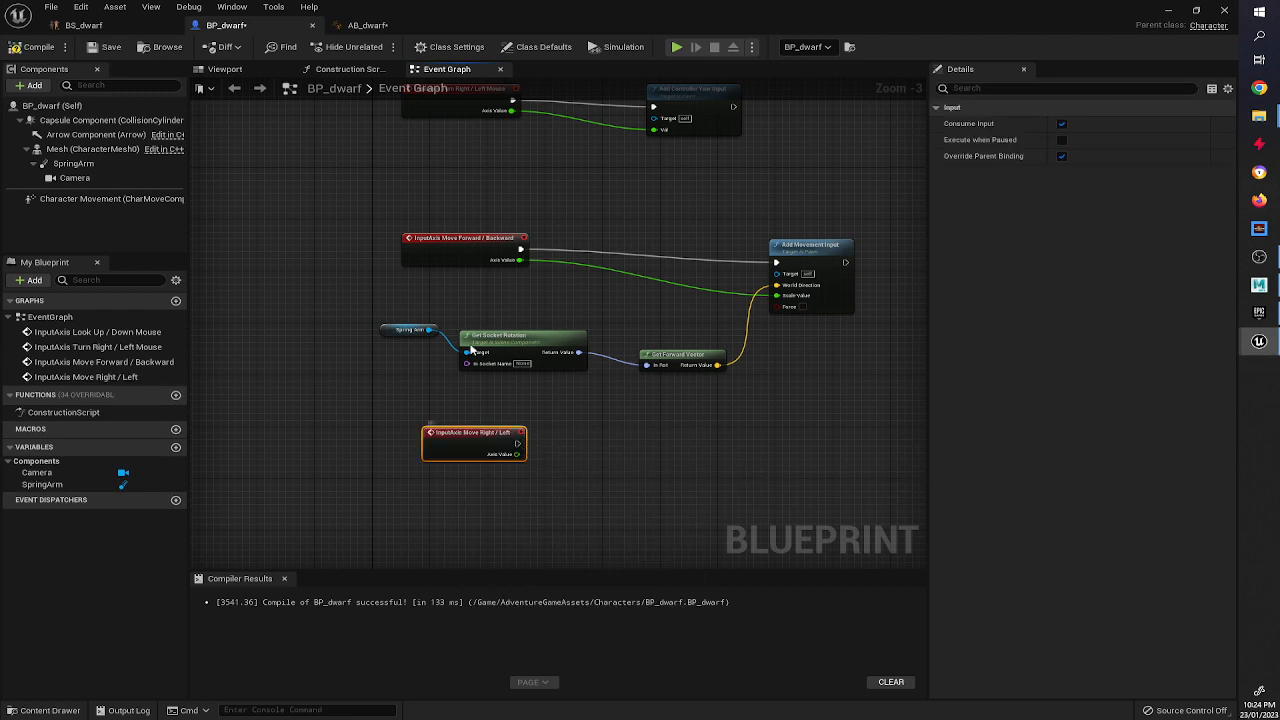
Duplicate the Spring Arm and Get Socket Rotation nodes and feed the rotation into a new Get Right Vector node.
{"action": "left_click_drag", "start_coordinate": [351, 305], "coordinate": [468, 352]}
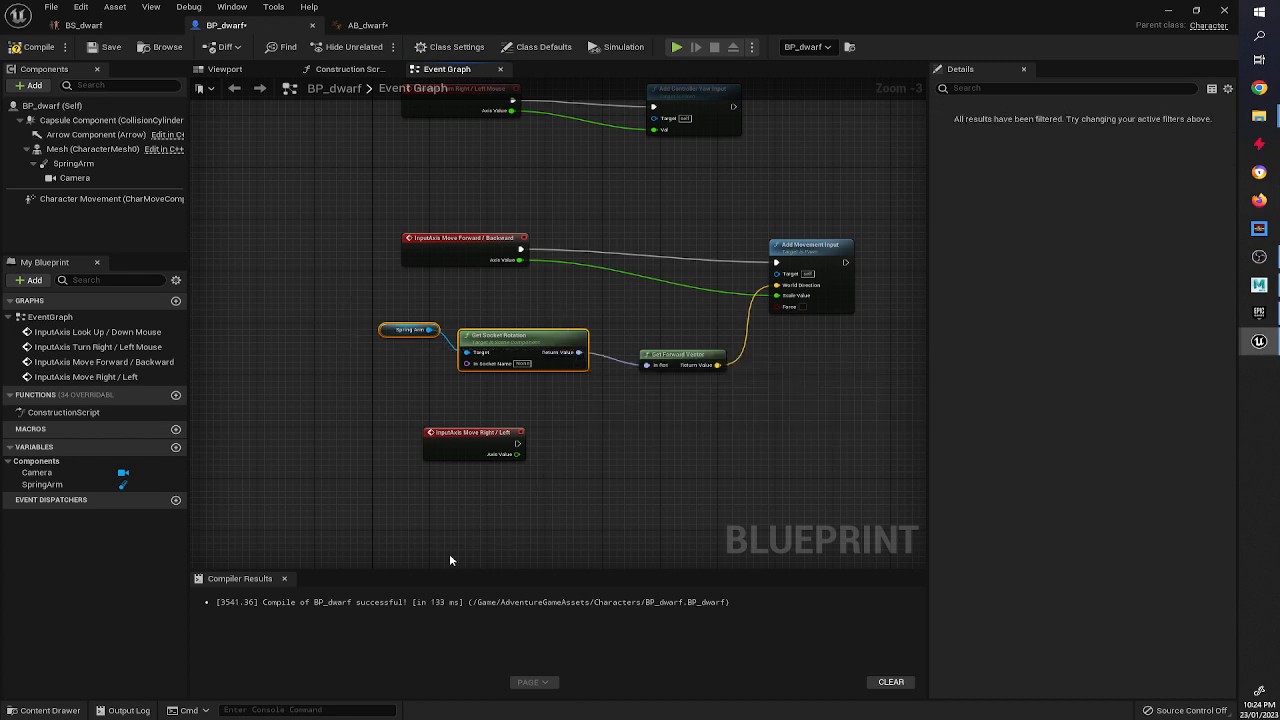
{"action": "key", "text": "ctrl+c"}
{"action": "key", "text": "ctrl+v"}
{"action": "left_click_drag", "start_coordinate": [625, 548], "coordinate": [673, 535]}
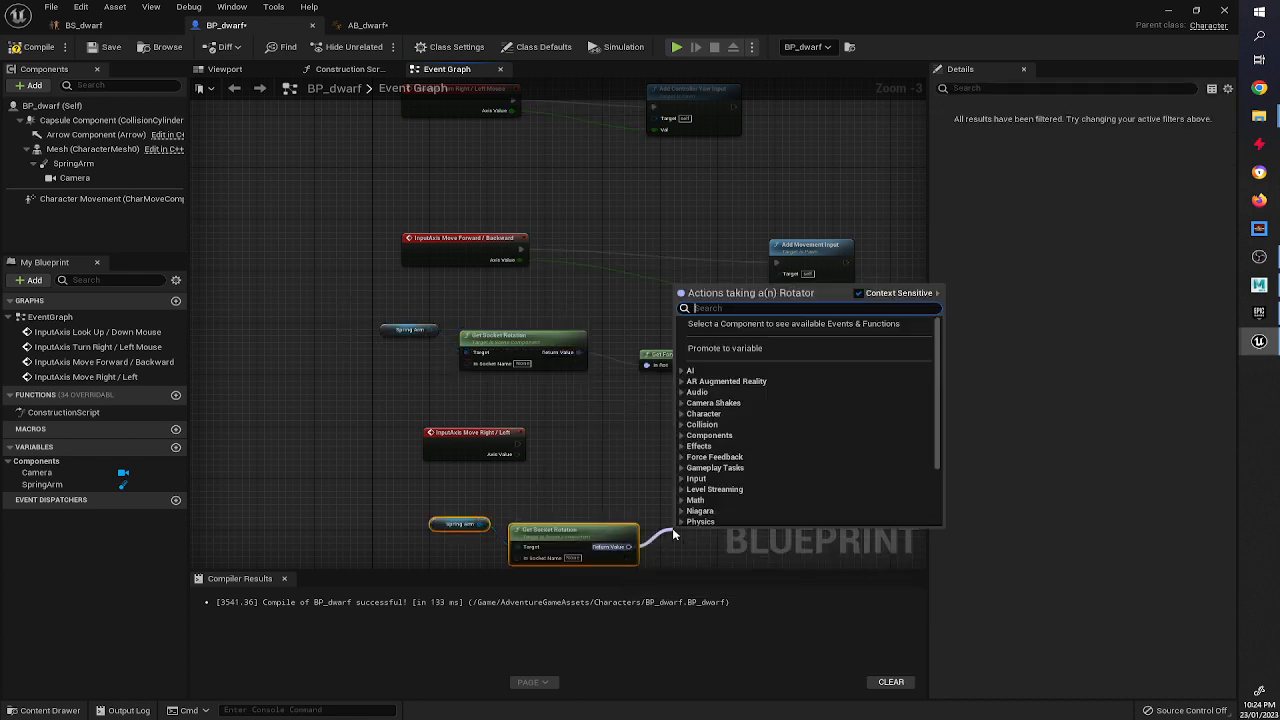
{"action": "type", "text": "right"}
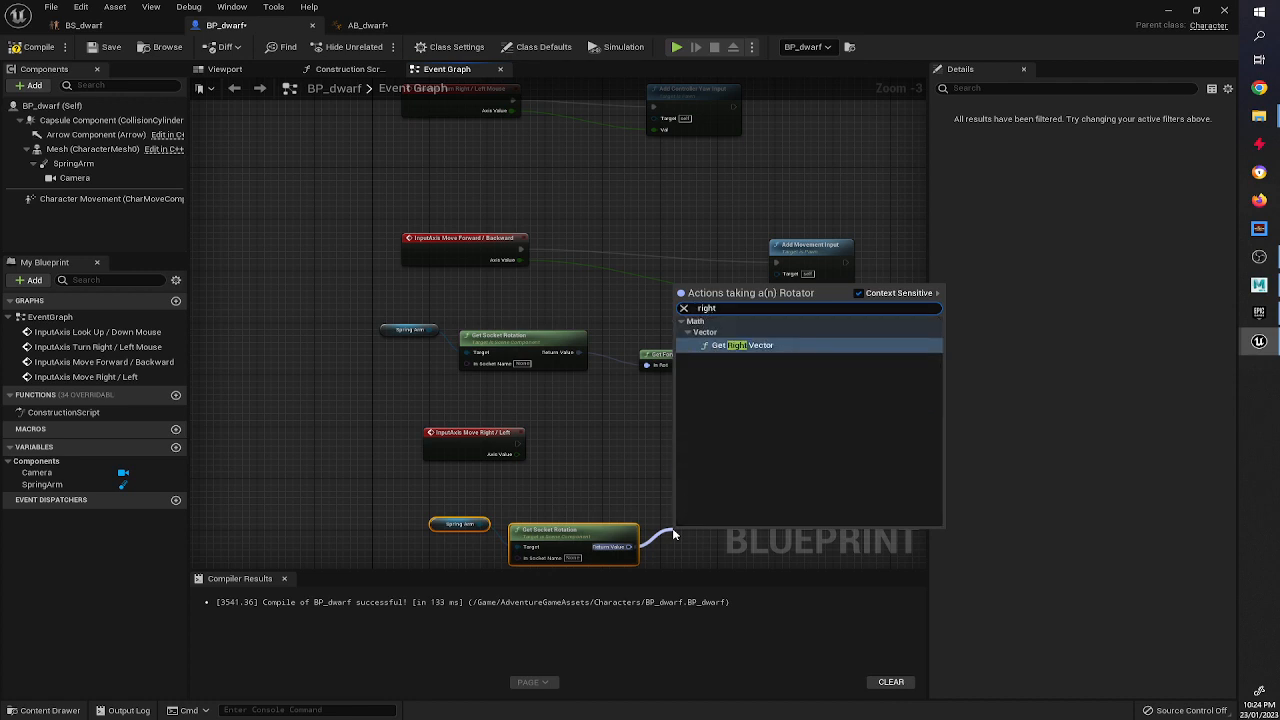
{"action": "left_click", "coordinate": [765, 347]}
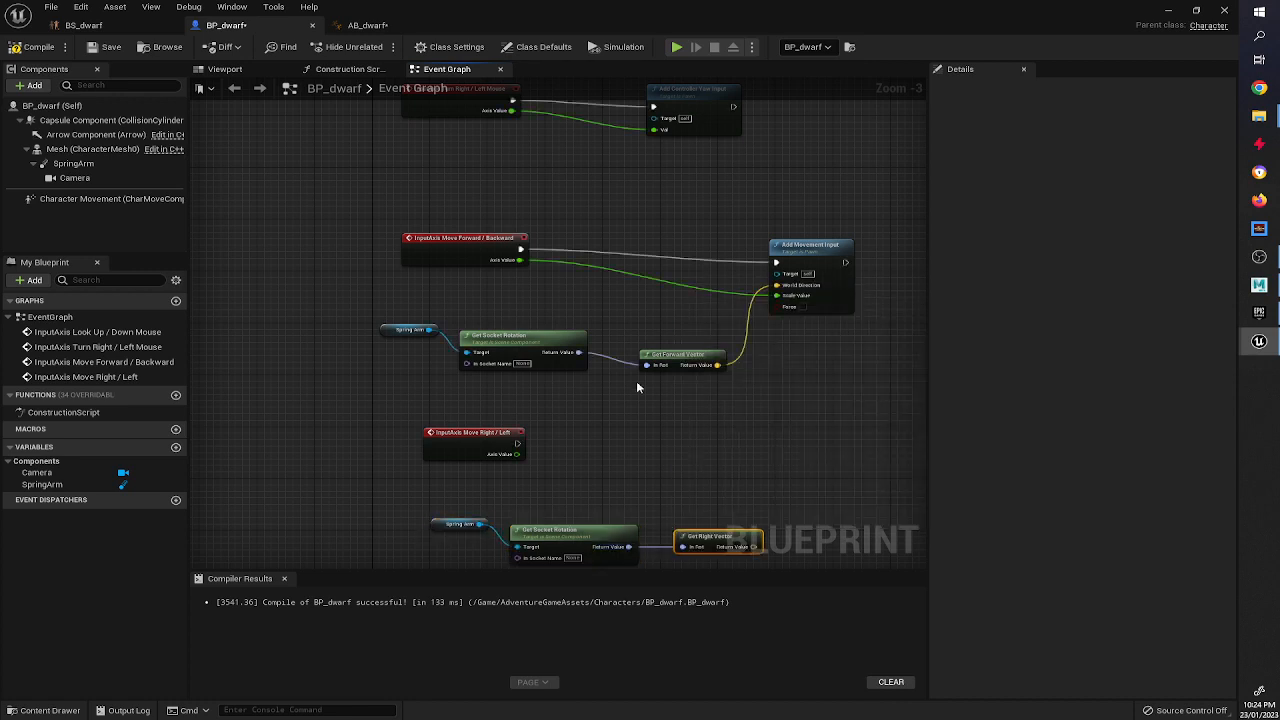
Paste an Add Movement Input node, wire it to the Move Right / Left event, its Axis Value and the right vector, then compile.
{"action": "left_click", "coordinate": [792, 254]}
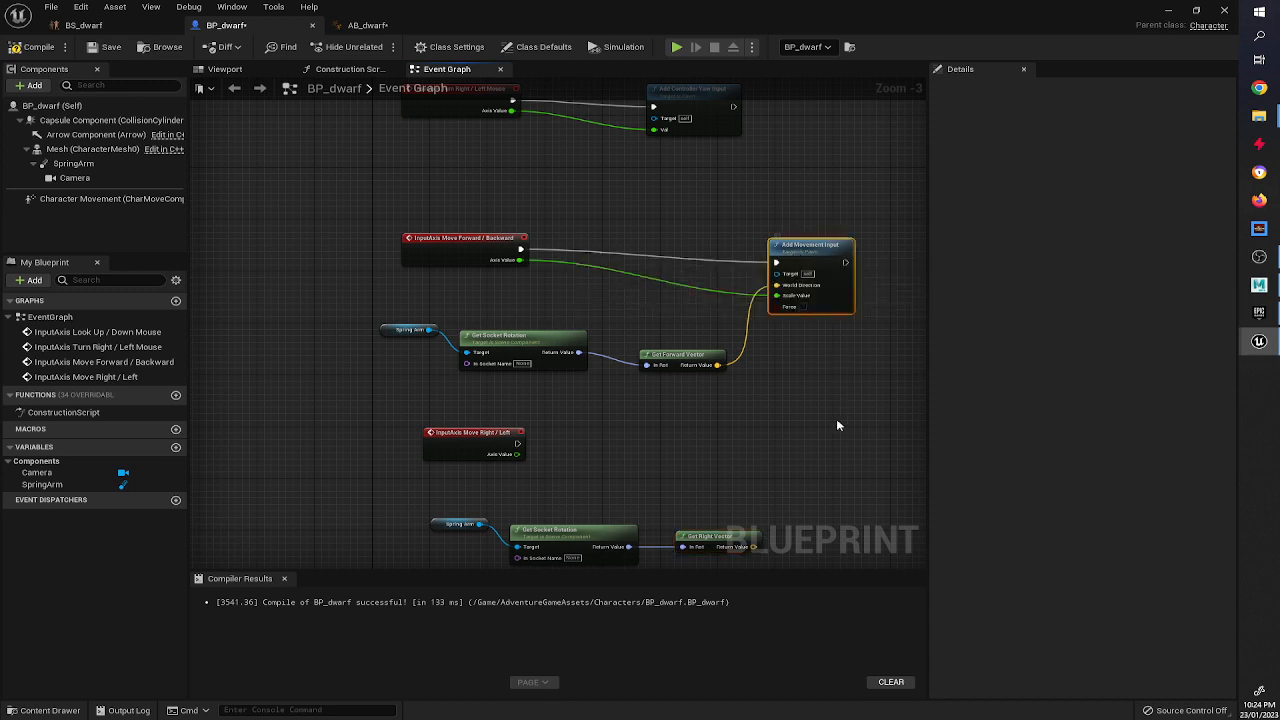
{"action": "key", "text": "ctrl+v"}
{"action": "left_click_drag", "start_coordinate": [518, 444], "coordinate": [805, 446]}
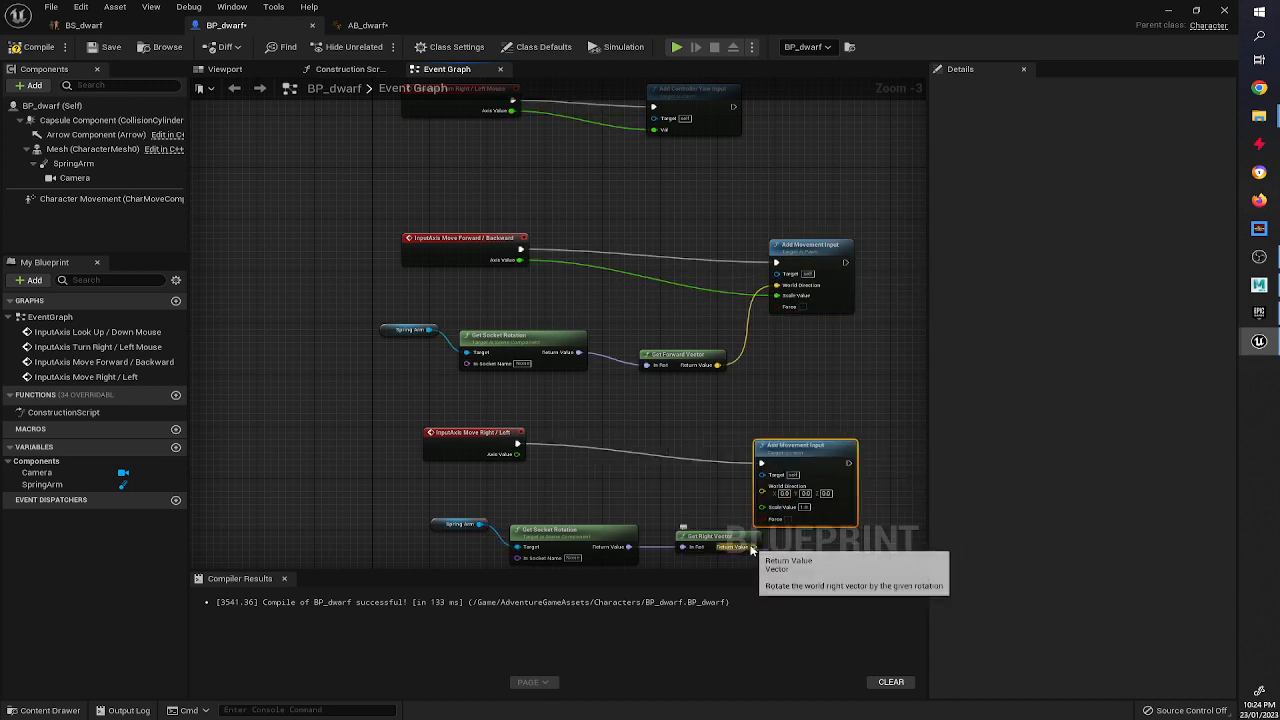
{"action": "left_click_drag", "start_coordinate": [755, 547], "coordinate": [518, 454]}
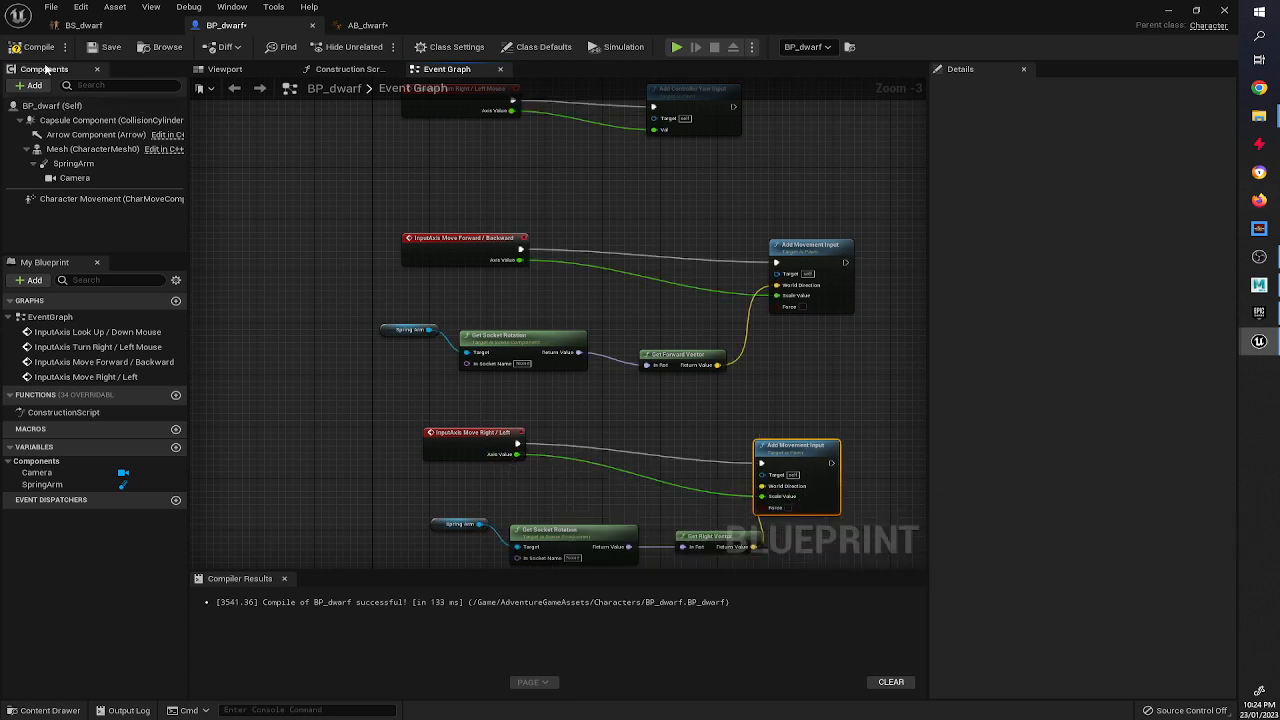
{"action": "left_click", "coordinate": [38, 49]}
Return to the level, play it, and walk the dwarf forward, back and strafe left and right to test sideways movement.
{"action": "left_click", "coordinate": [1169, 11]}
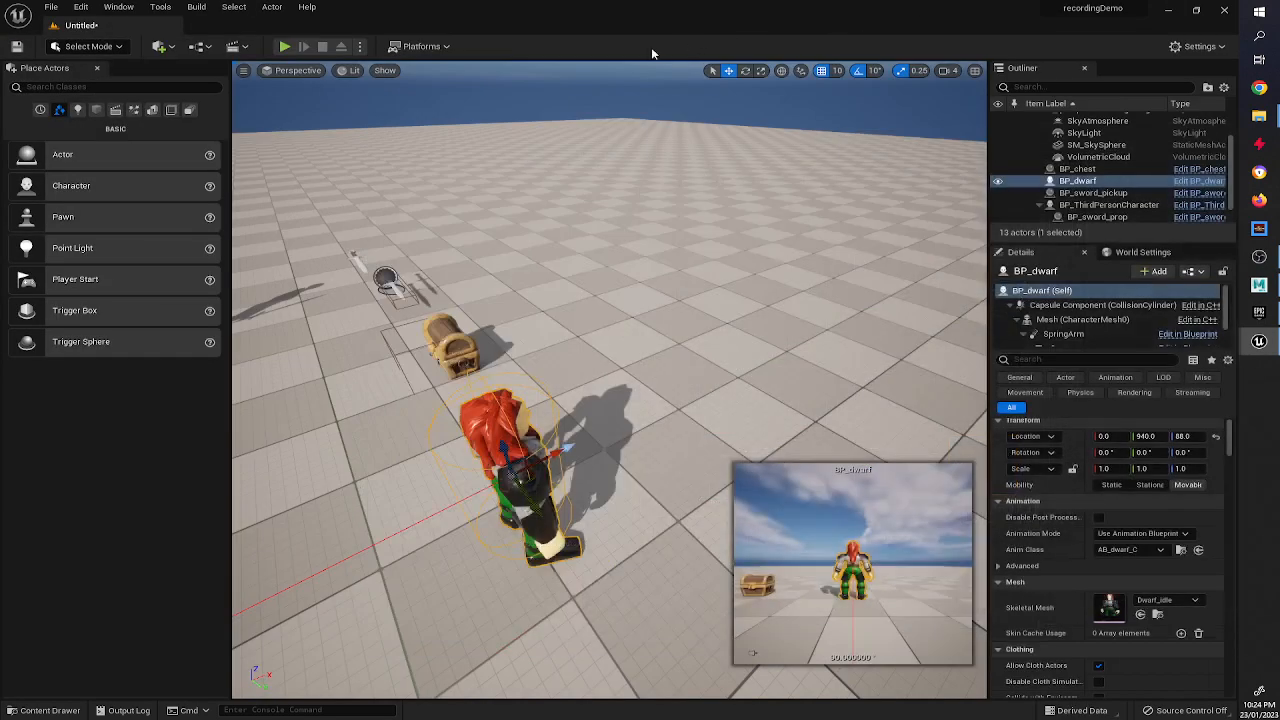
{"action": "left_click", "coordinate": [286, 48]}
{"action": "left_click", "coordinate": [413, 142]}
{"action": "key", "text": "a"}
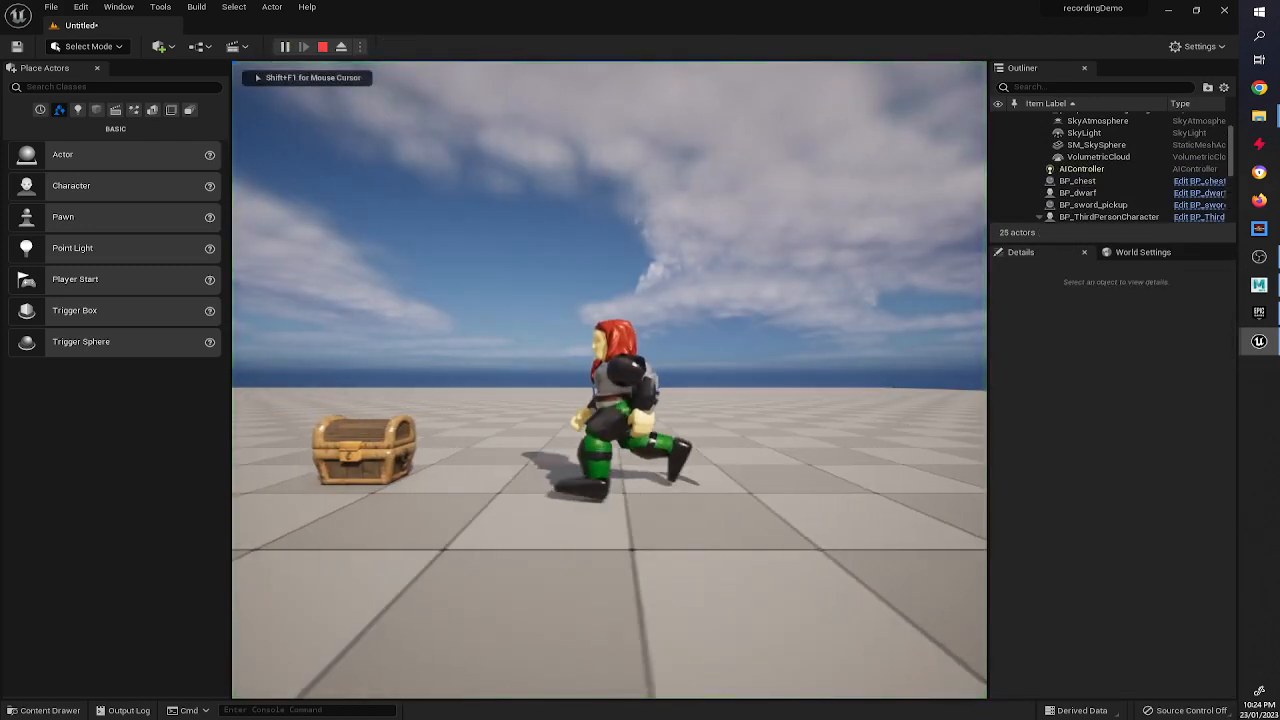
{"action": "key", "text": "w"}
{"action": "key", "text": "d"}
{"action": "key", "text": "a"}
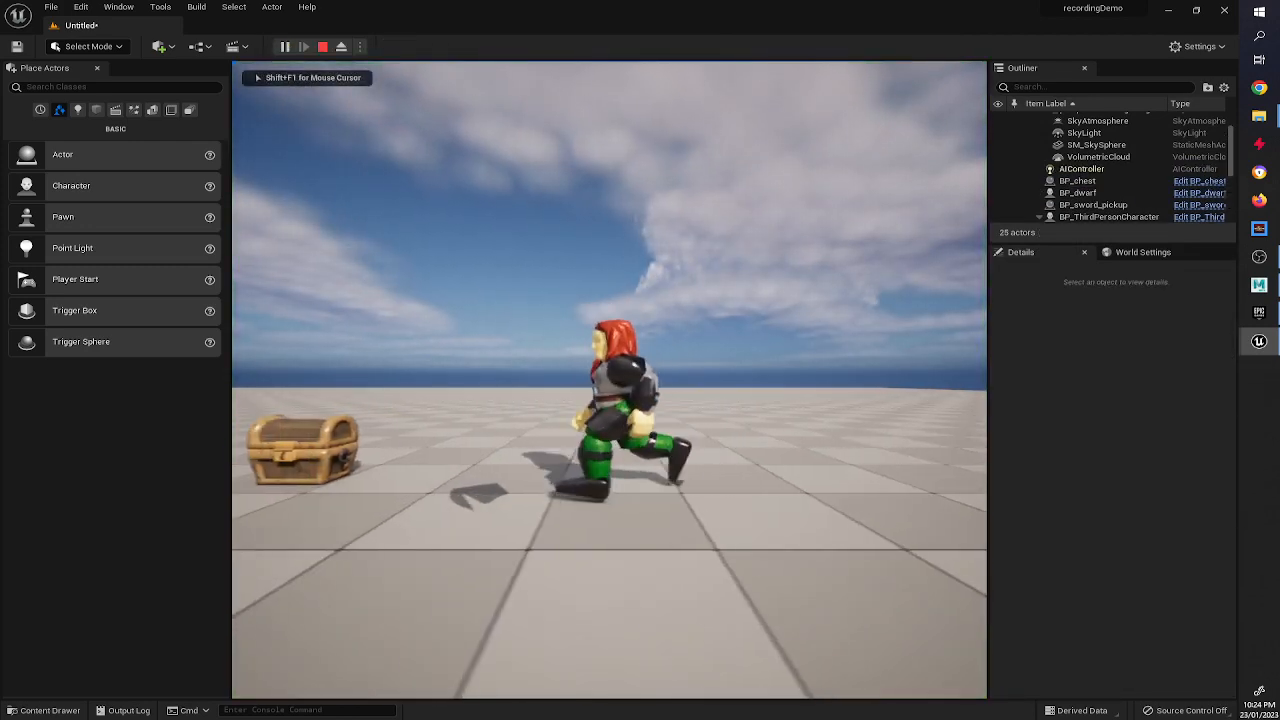
{"action": "key", "text": "d"}
{"action": "key", "text": "w"}
{"action": "key", "text": "a"}
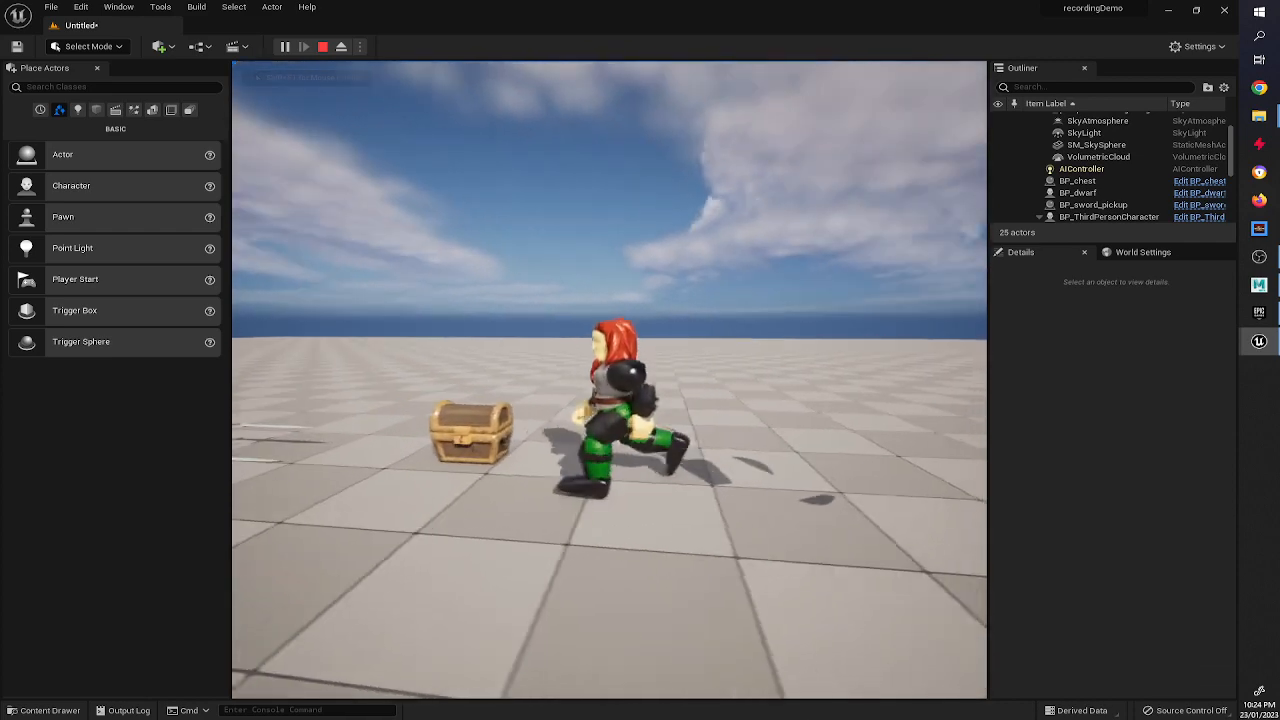
{"action": "key", "text": "a"}
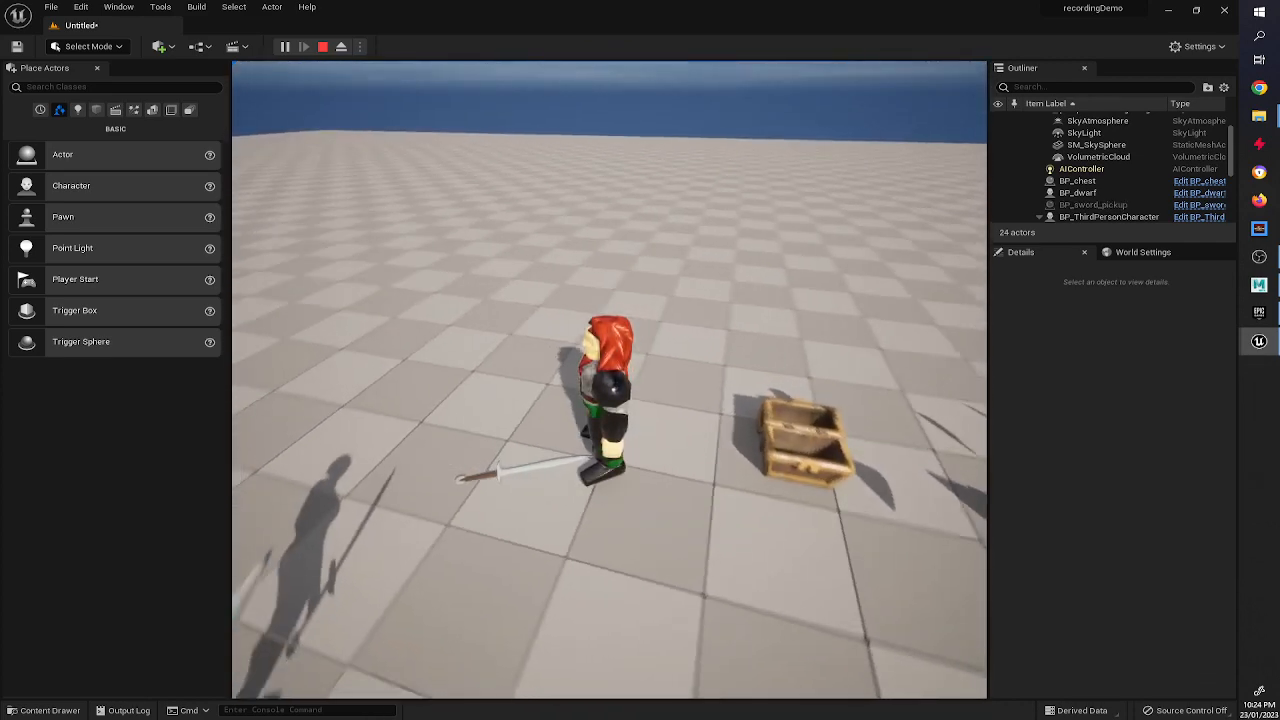
{"action": "key", "text": "d"}
{"action": "key", "text": "s"}
{"action": "key", "text": "d"}
{"action": "key", "text": "w"}
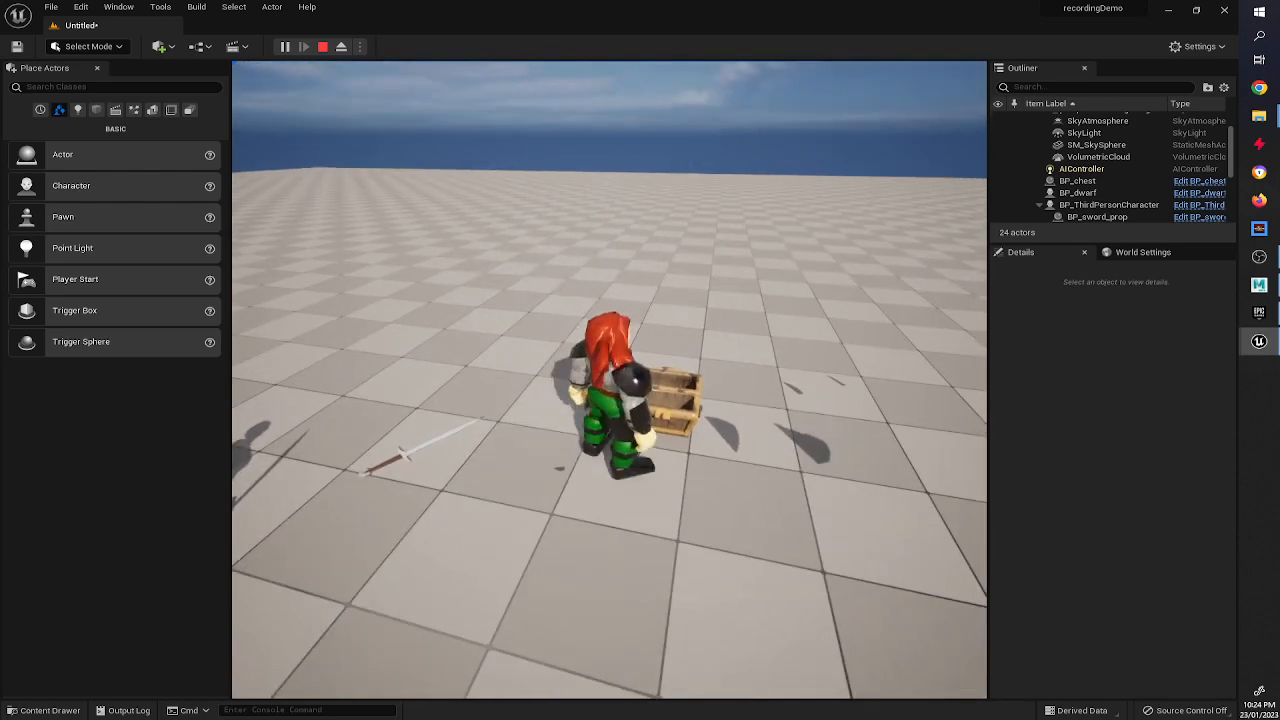
{"action": "key", "text": "d"}
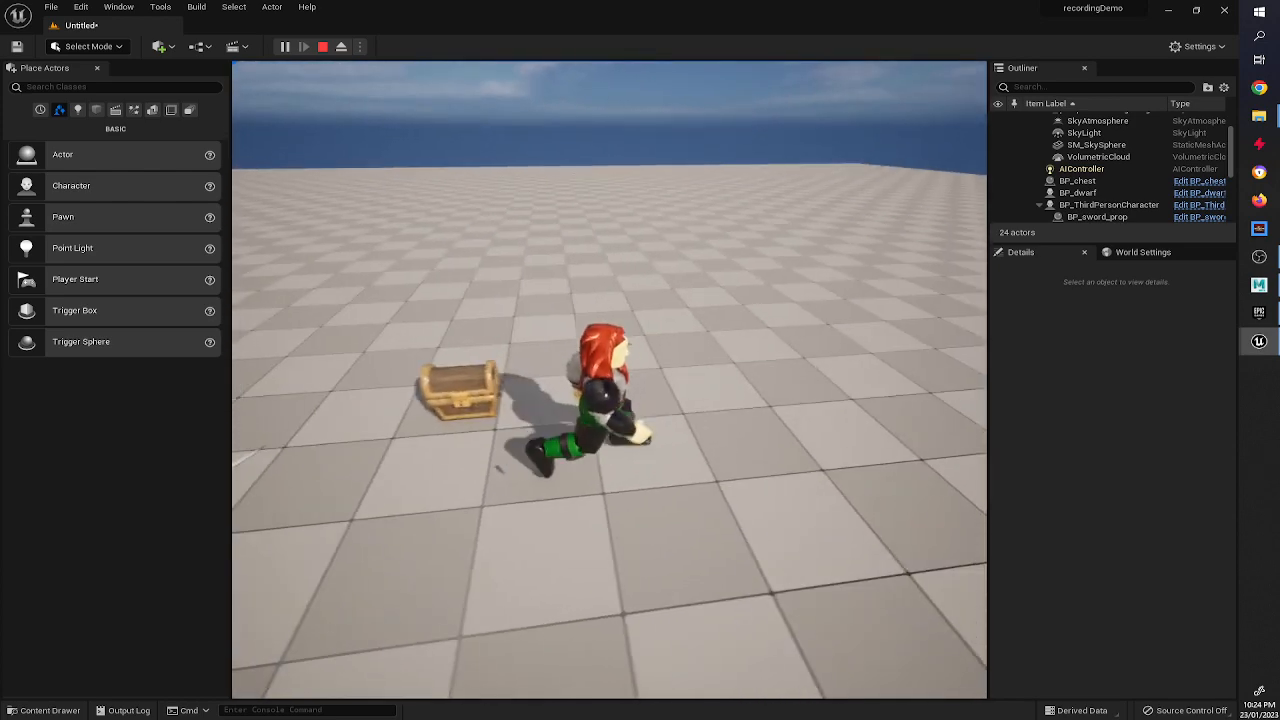
{"action": "key", "text": "w"}
{"action": "key", "text": "a"}
{"action": "key", "text": "s"}
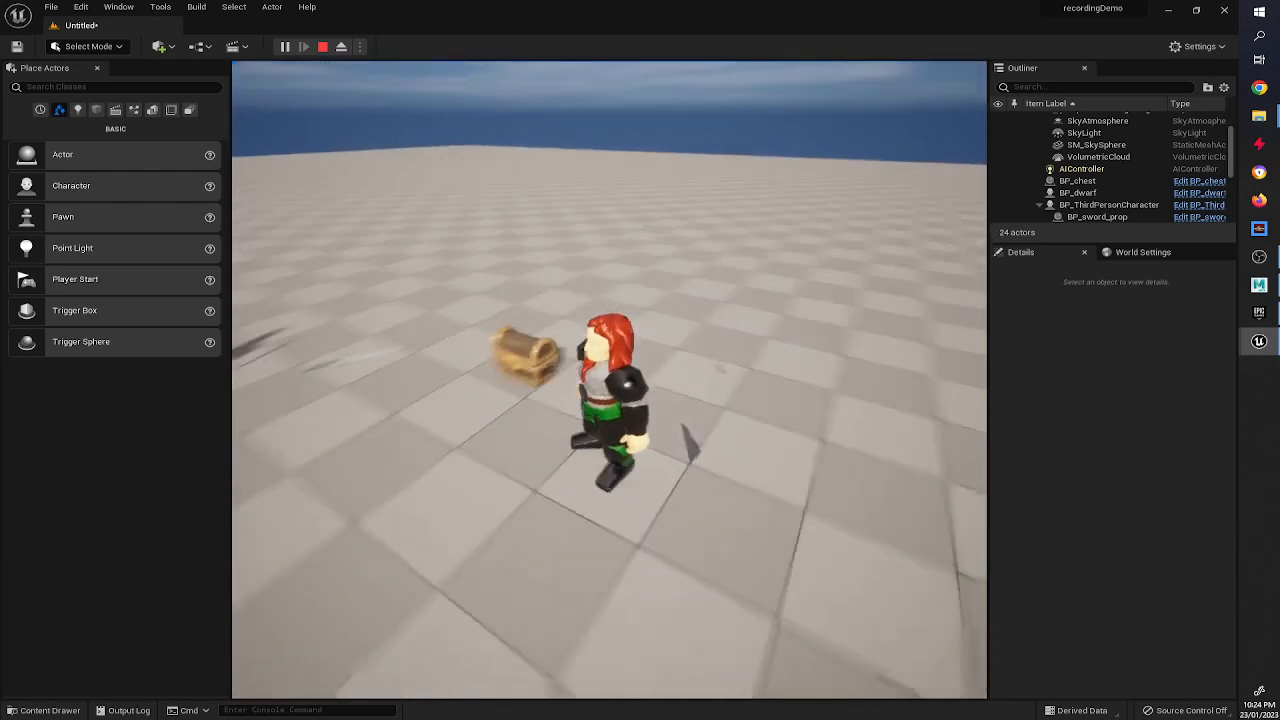